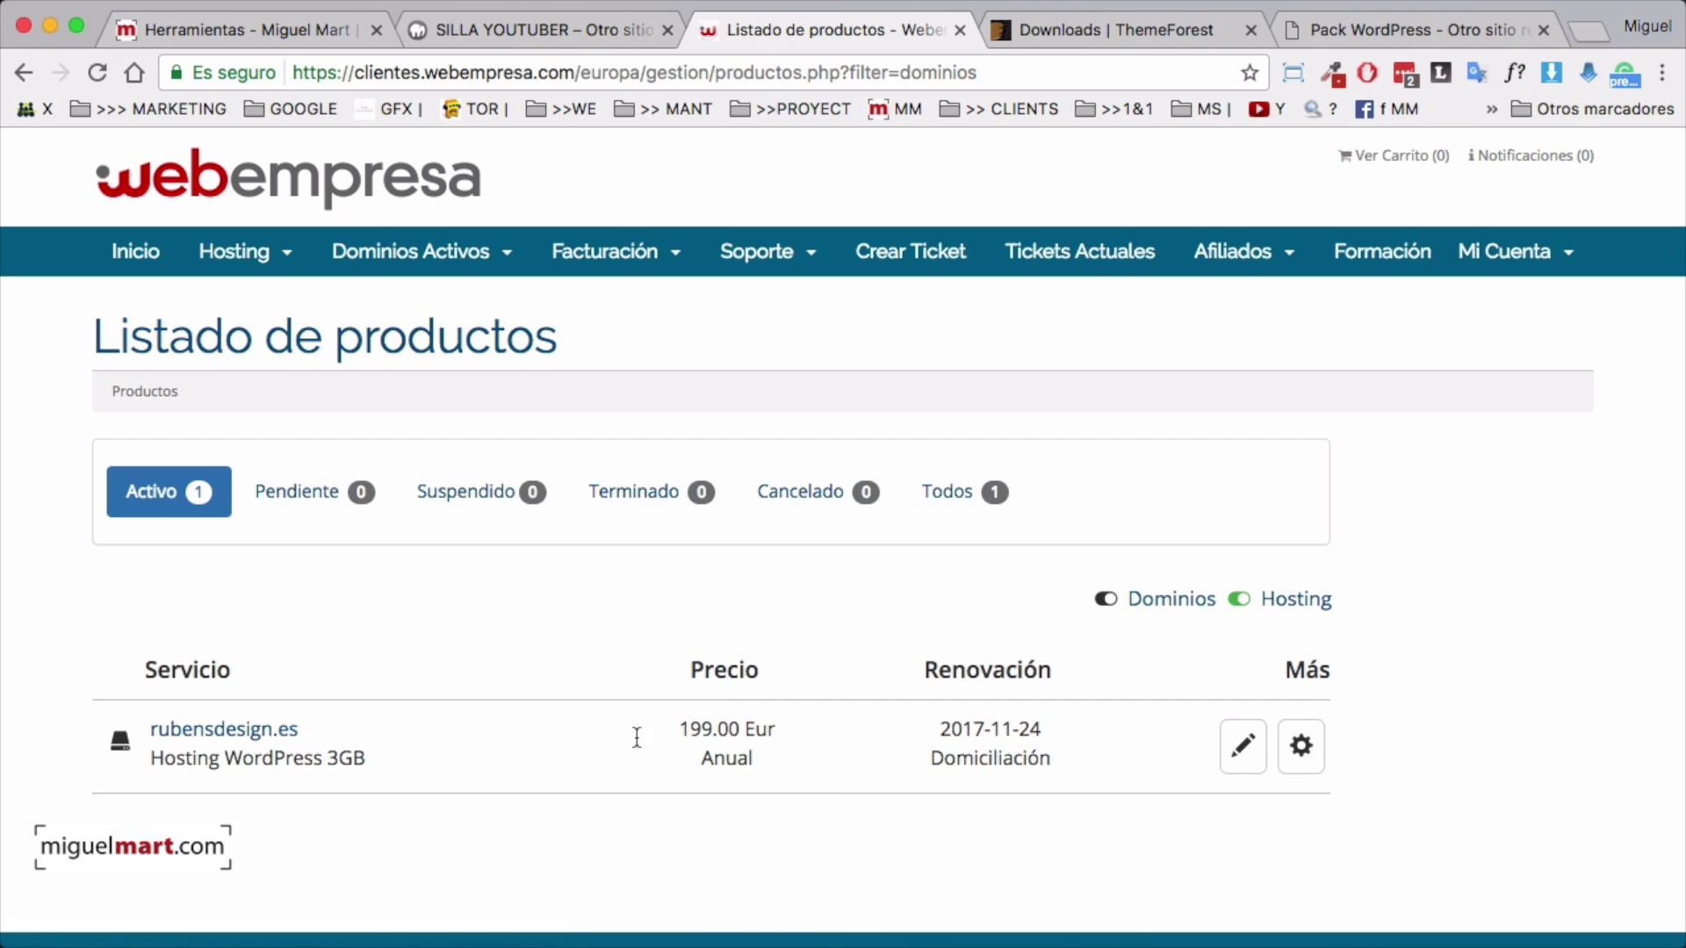
Open the rubensdesign.es hosting details and view its server, IP and nameserver info
left_click(1300, 746)
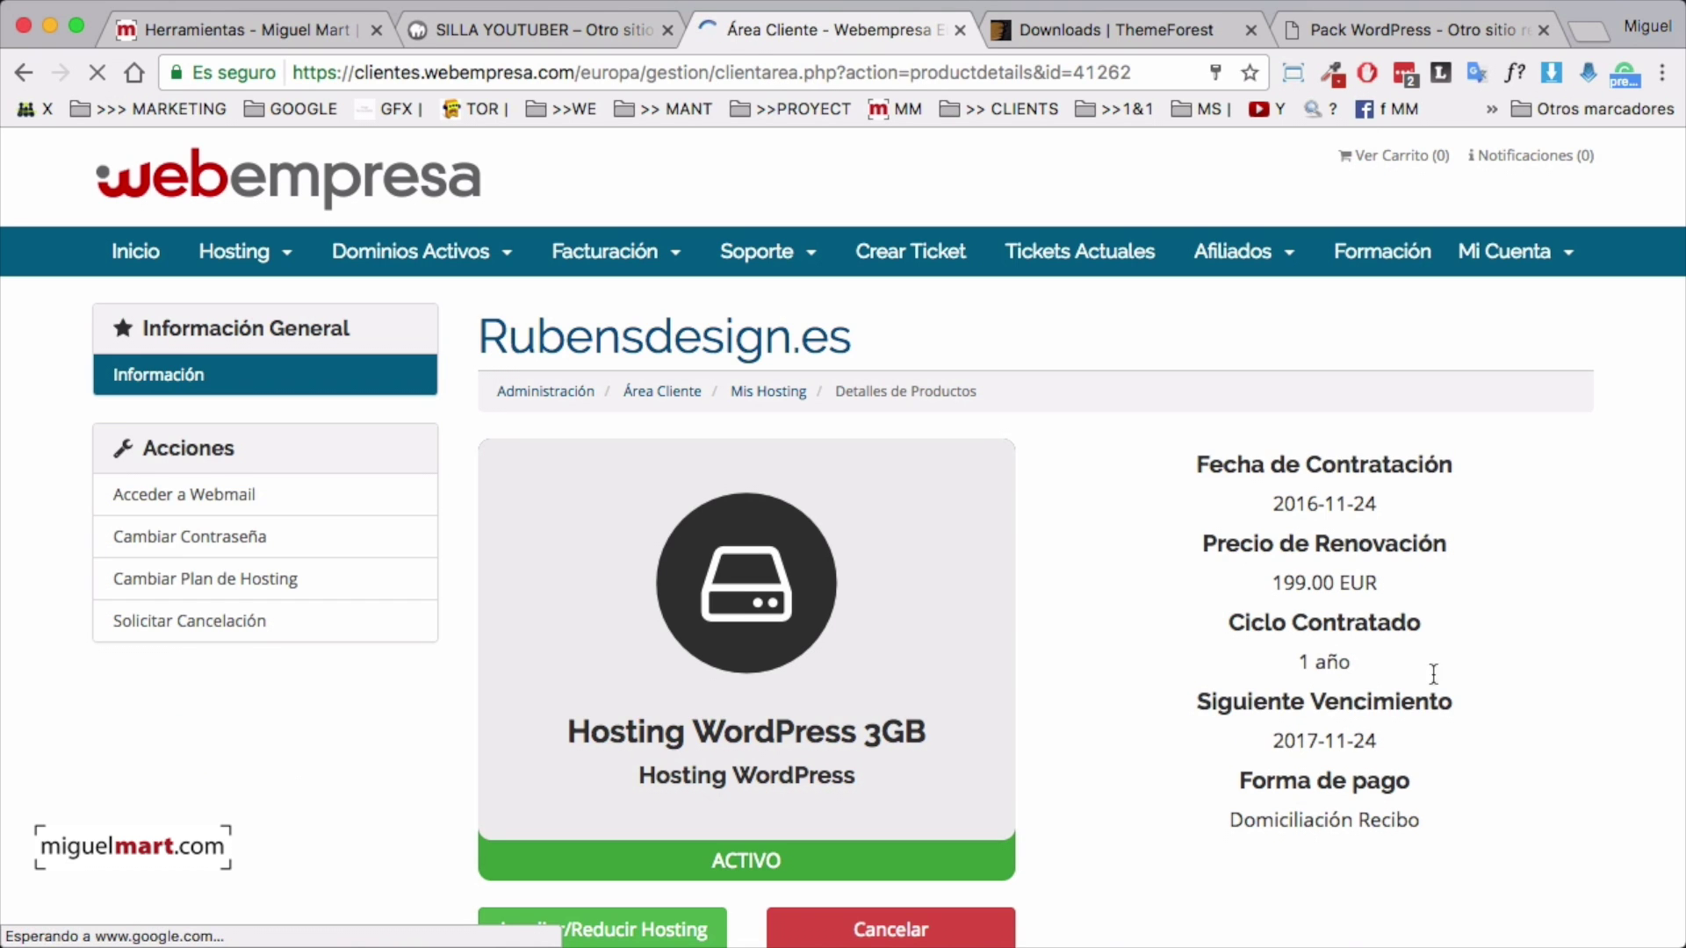
scroll(1394, 718, "down", 3)
scroll(1392, 715, "down", 5)
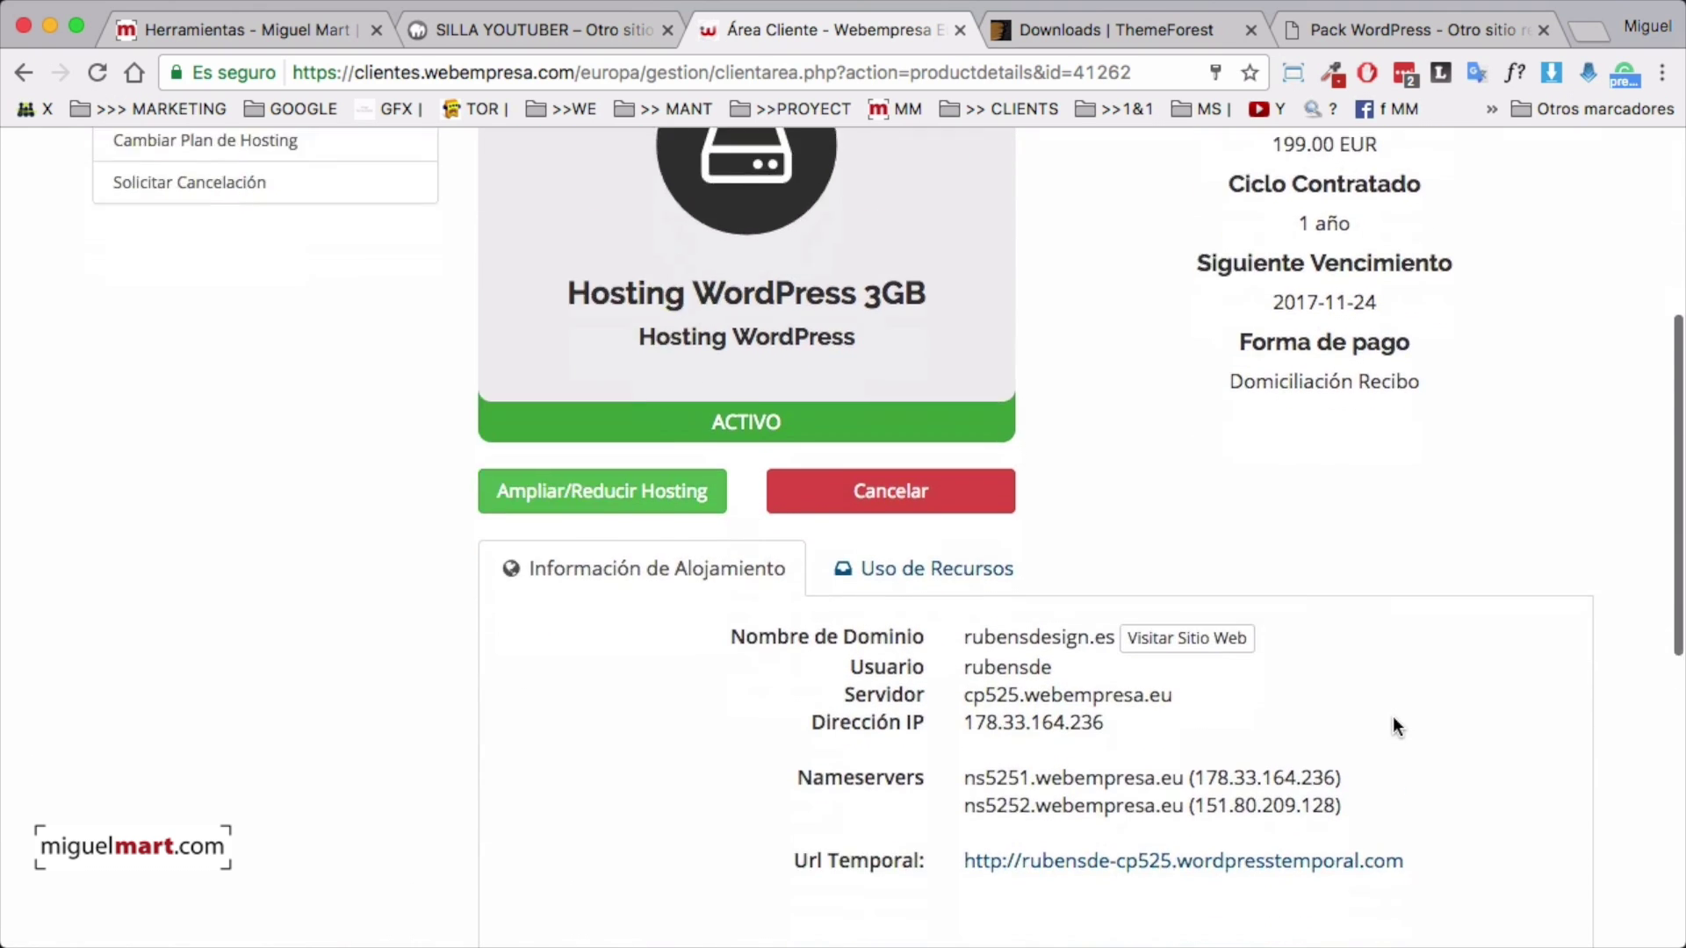
Open the rubensdesign.es cPanel in a new tab and bring Packs Webempresa into view
left_click(891, 726)
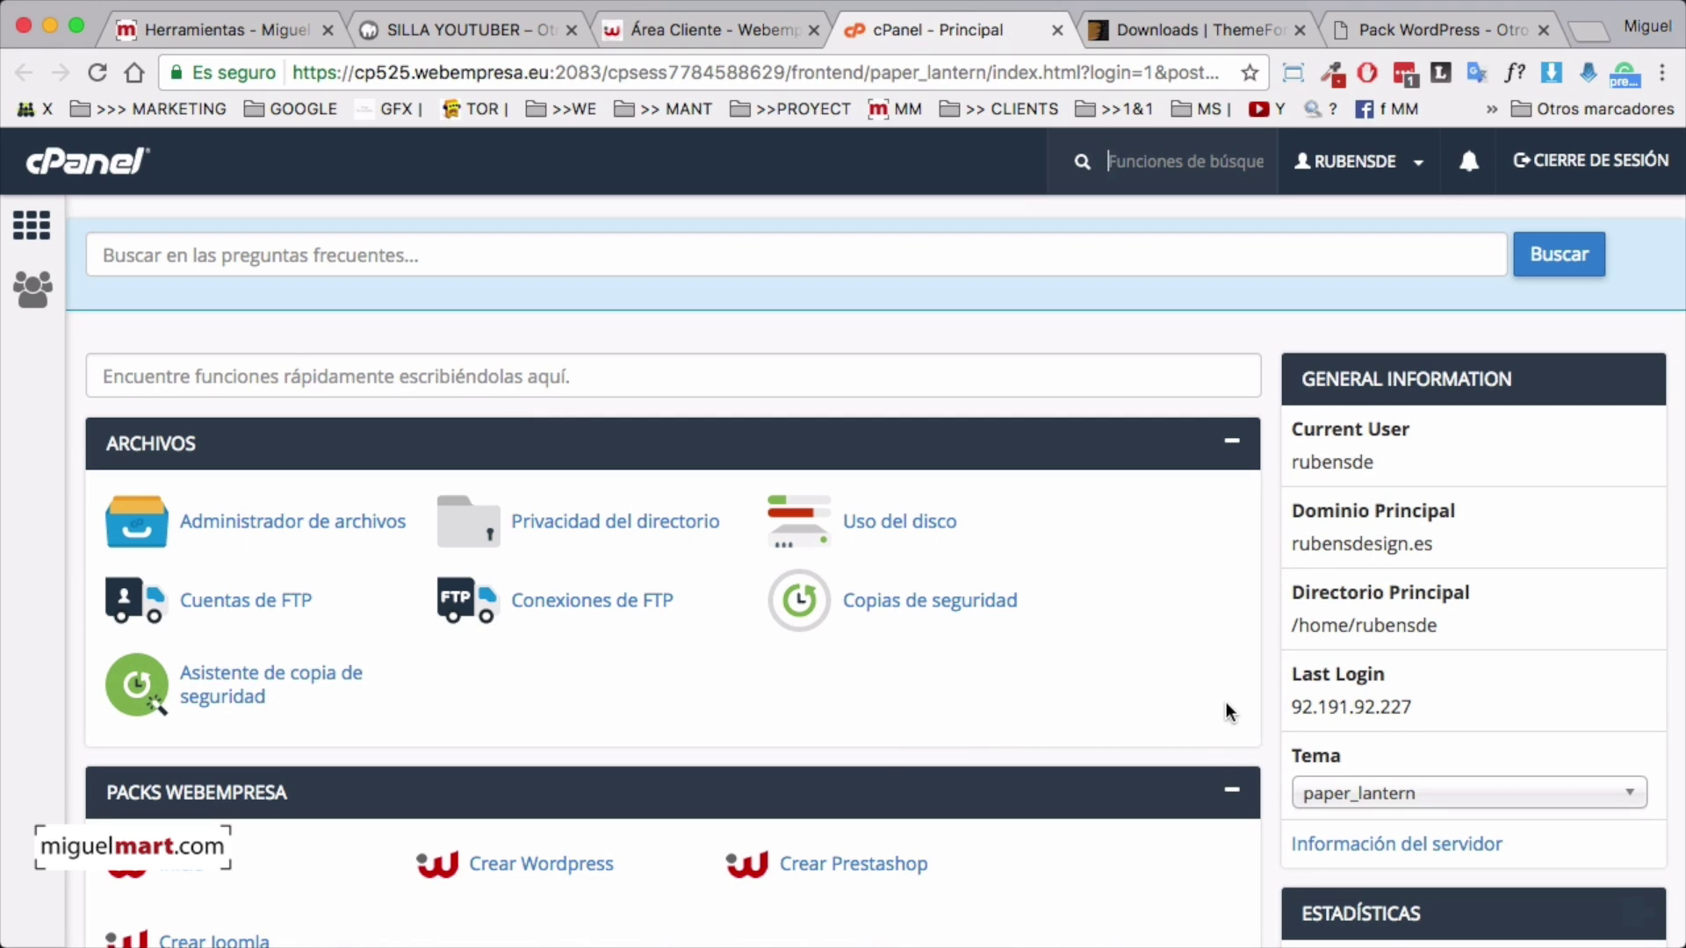
scroll(1172, 698, "down", 4)
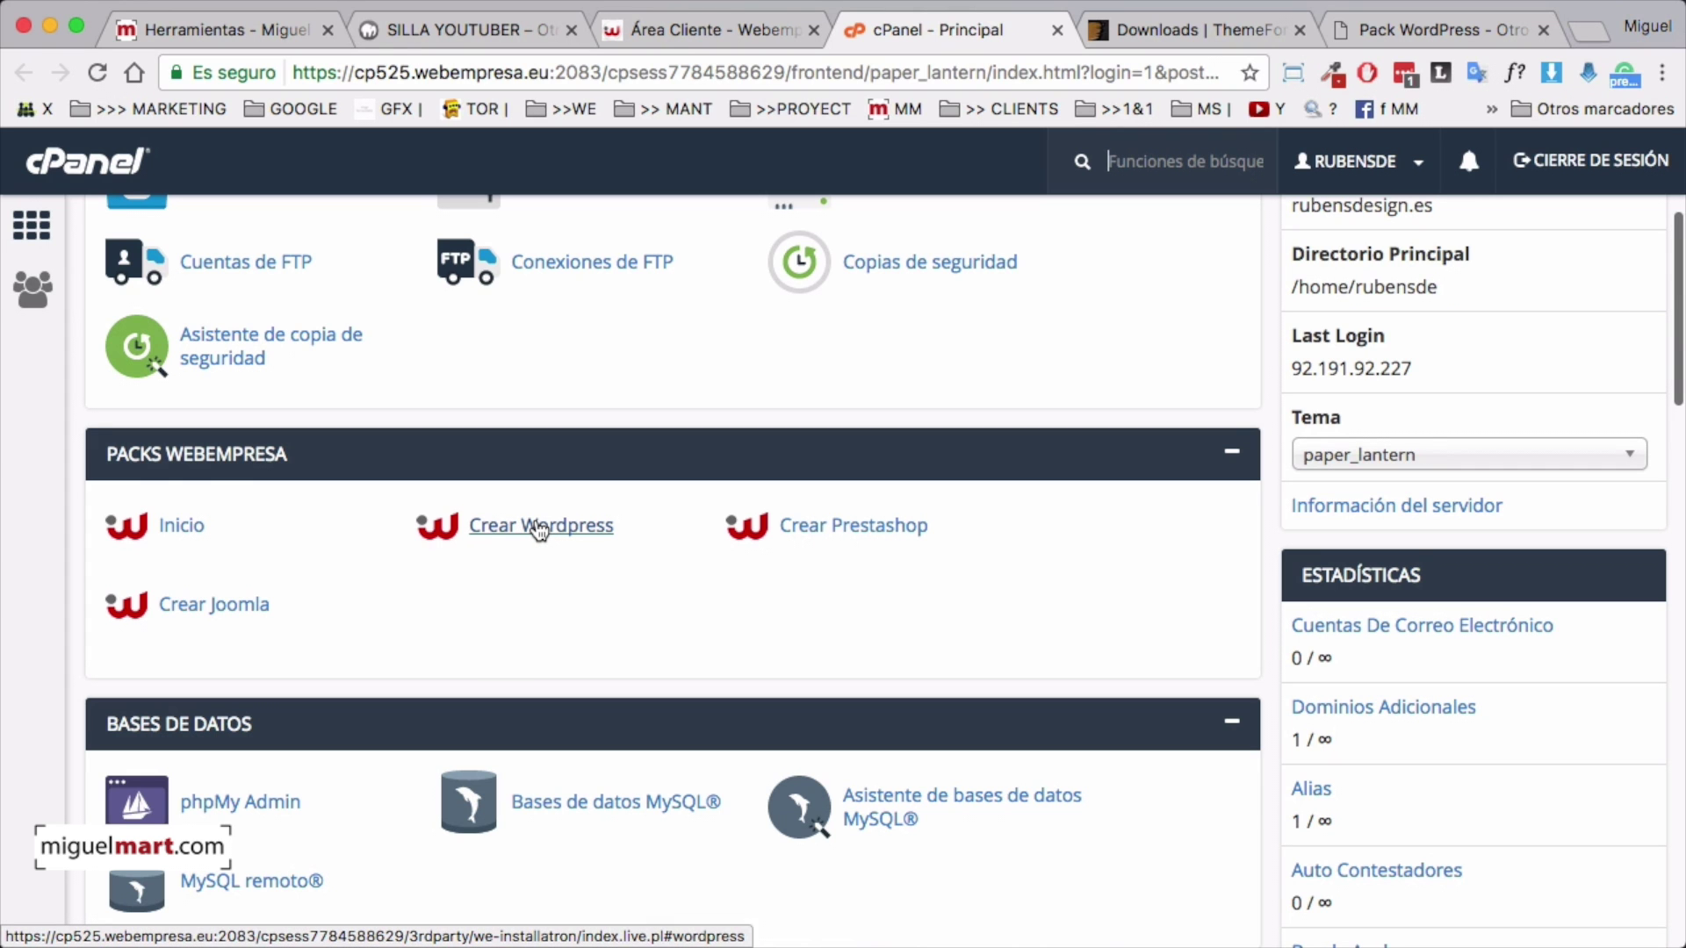
Open Crear Wordpress and browse the WordPress 4.7 packs down to the plain Pack Wordpress
left_click(539, 530)
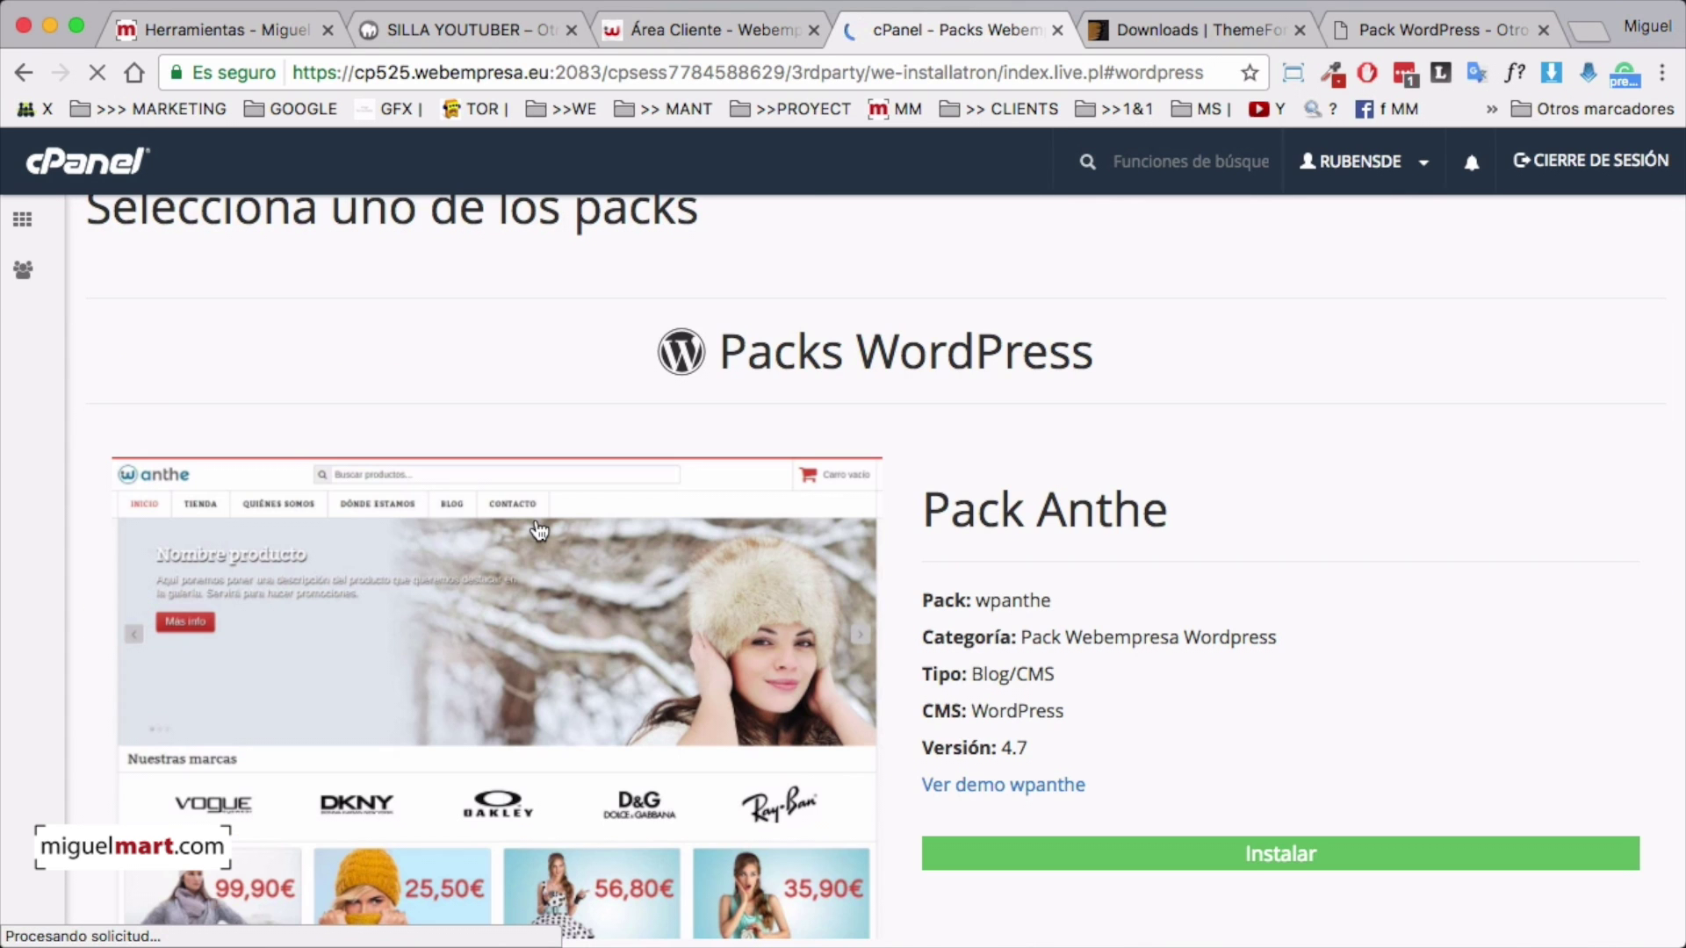
scroll(1371, 603, "down", 3)
scroll(1371, 602, "down", 12)
scroll(1178, 577, "down", 20)
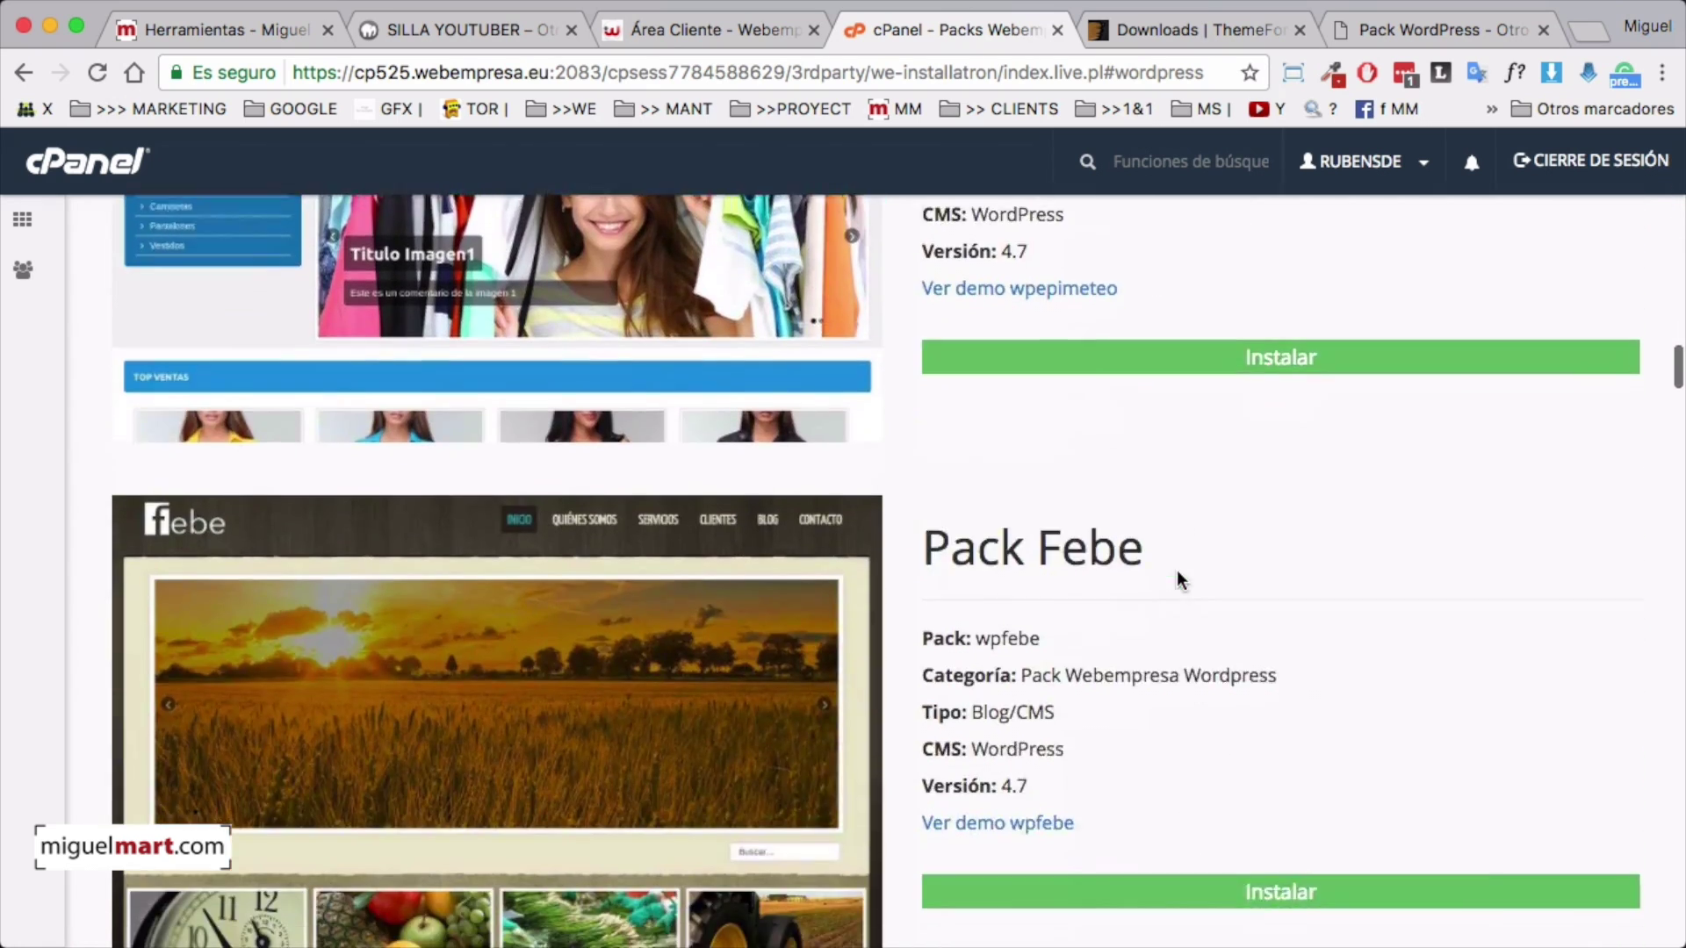
scroll(1178, 580, "down", 15)
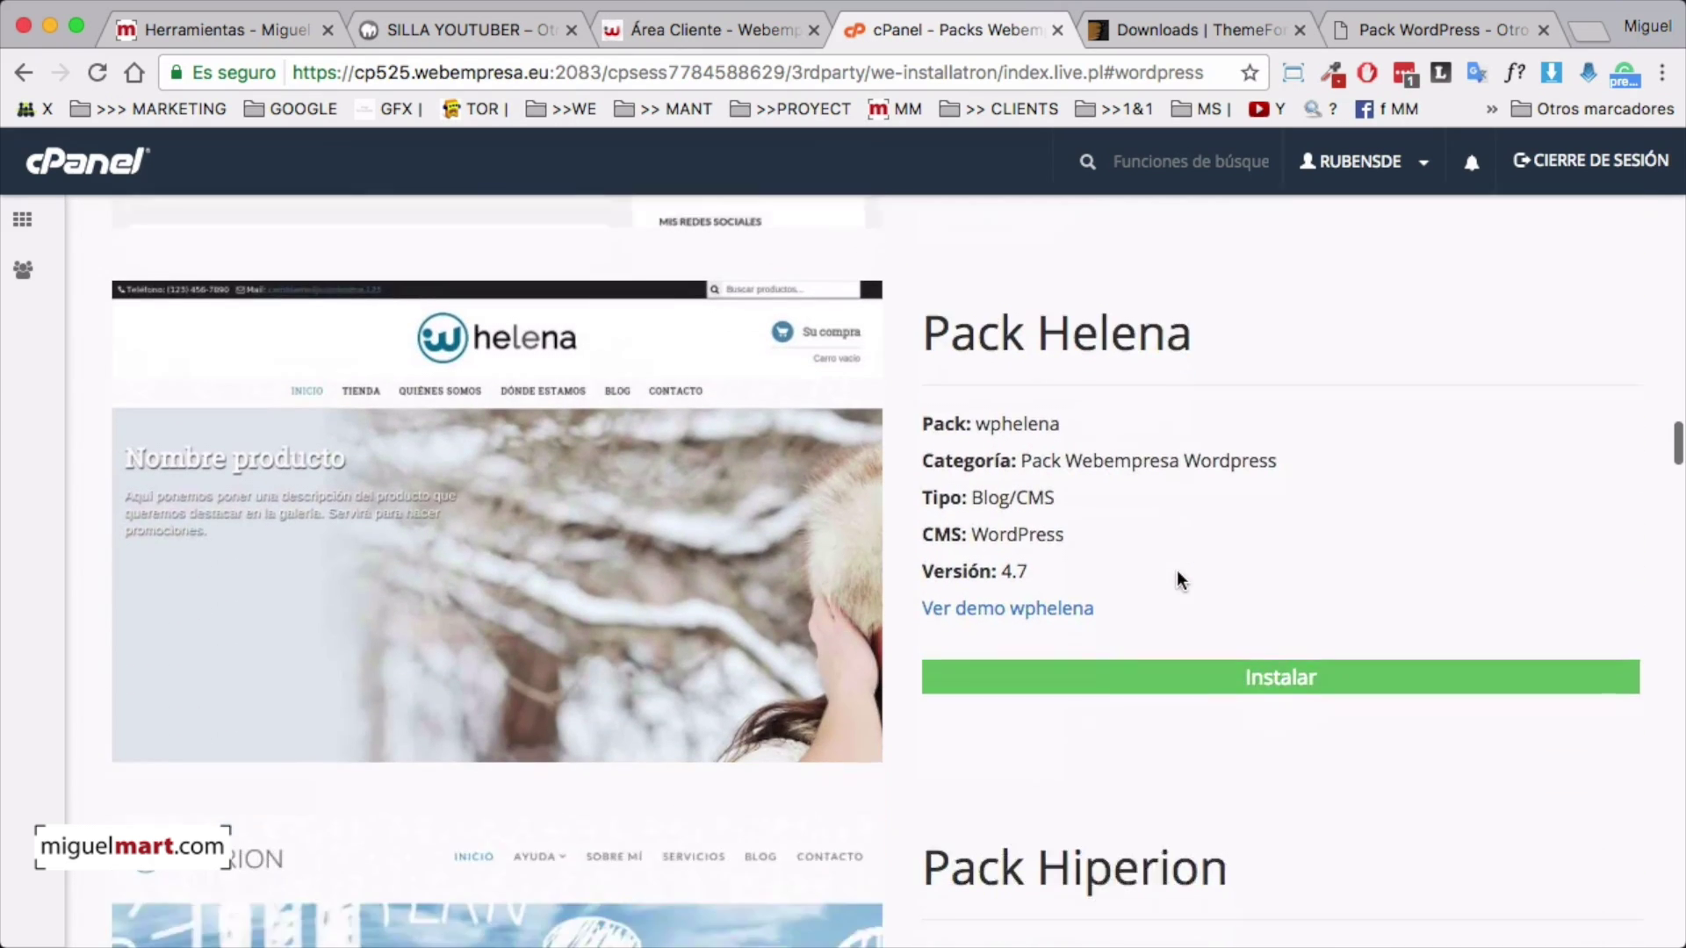
scroll(1176, 575, "down", 15)
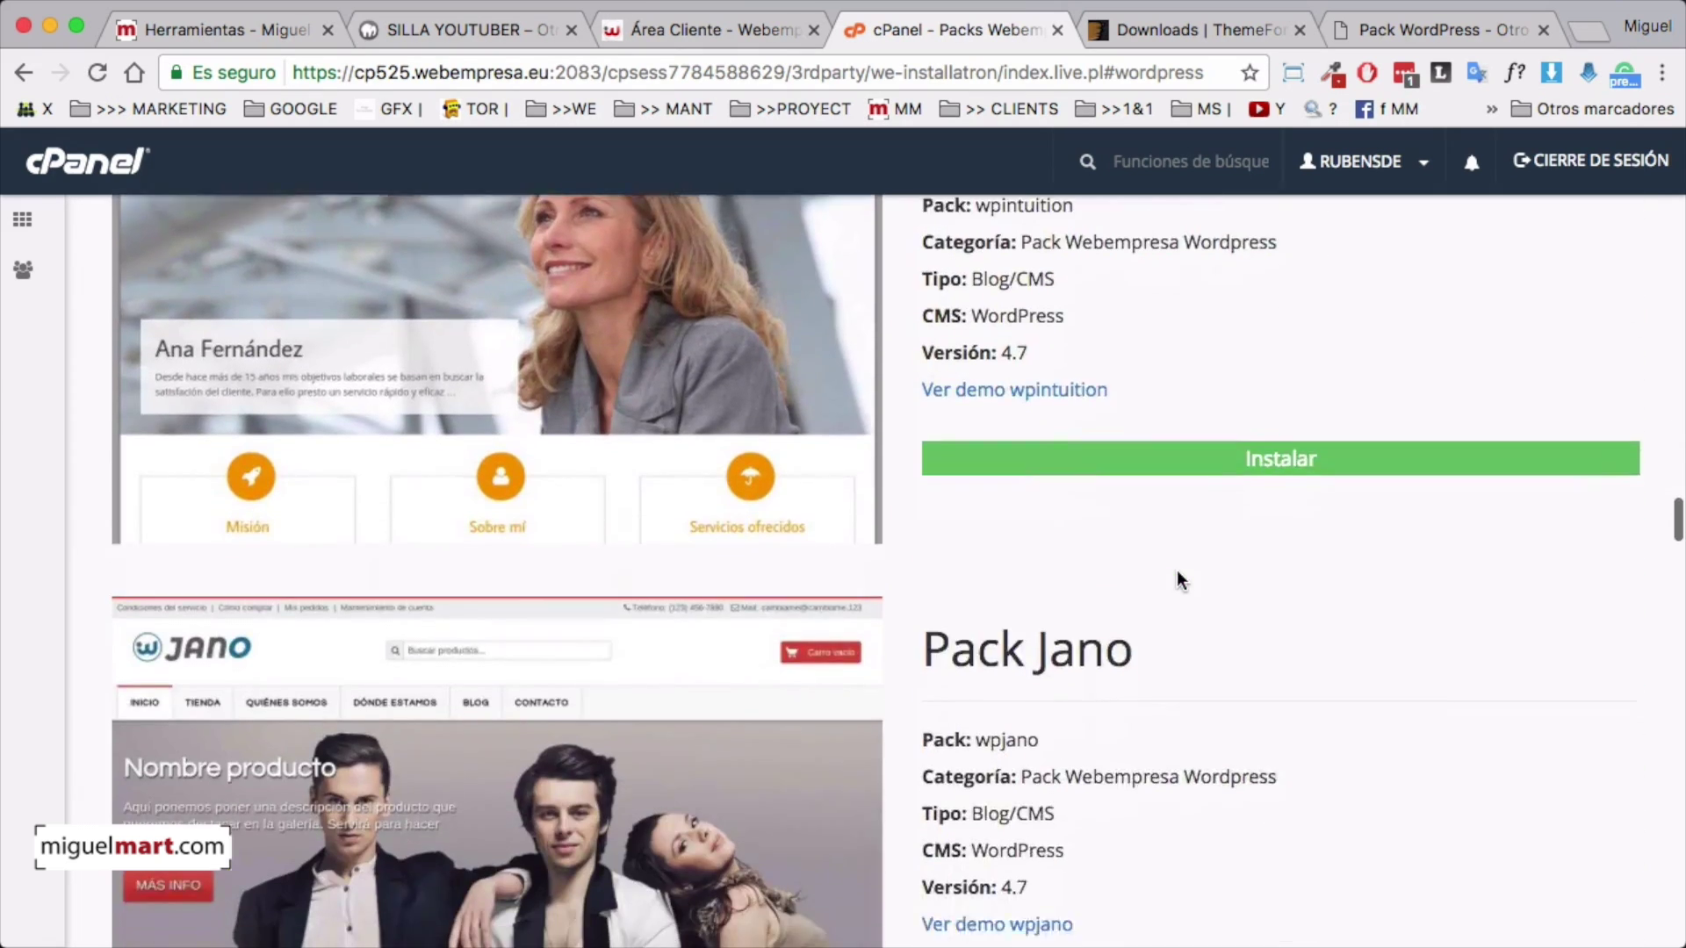
scroll(1176, 580, "down", 15)
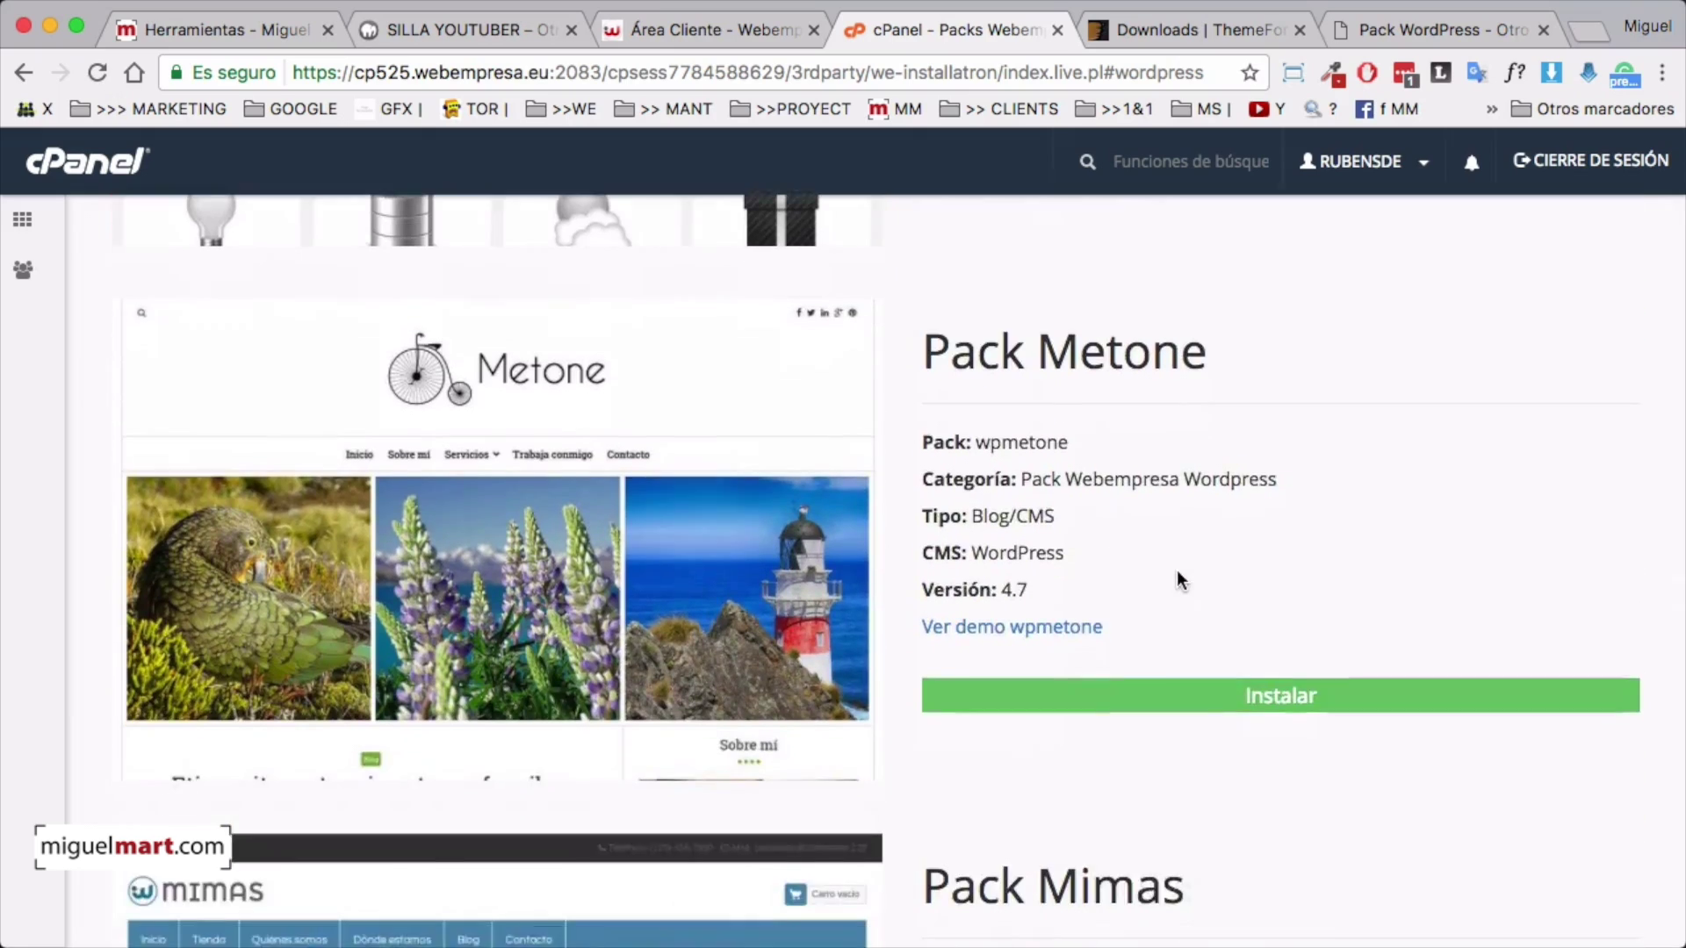
scroll(1176, 580, "down", 18)
scroll(1176, 580, "down", 17)
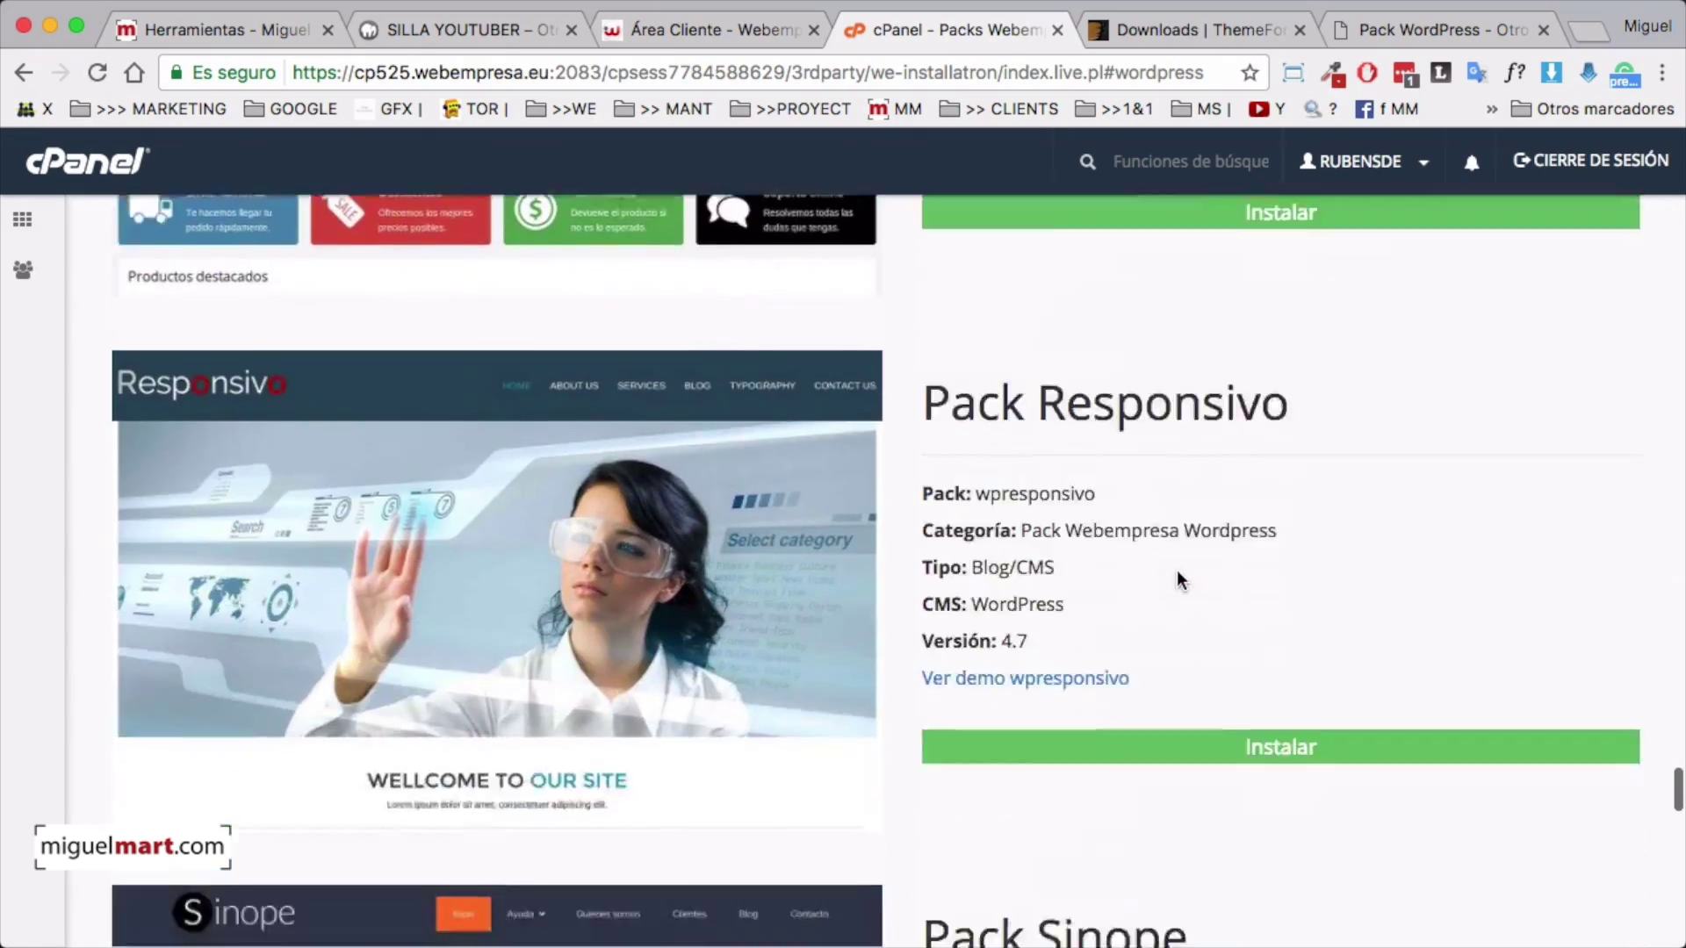
scroll(1177, 572, "down", 16)
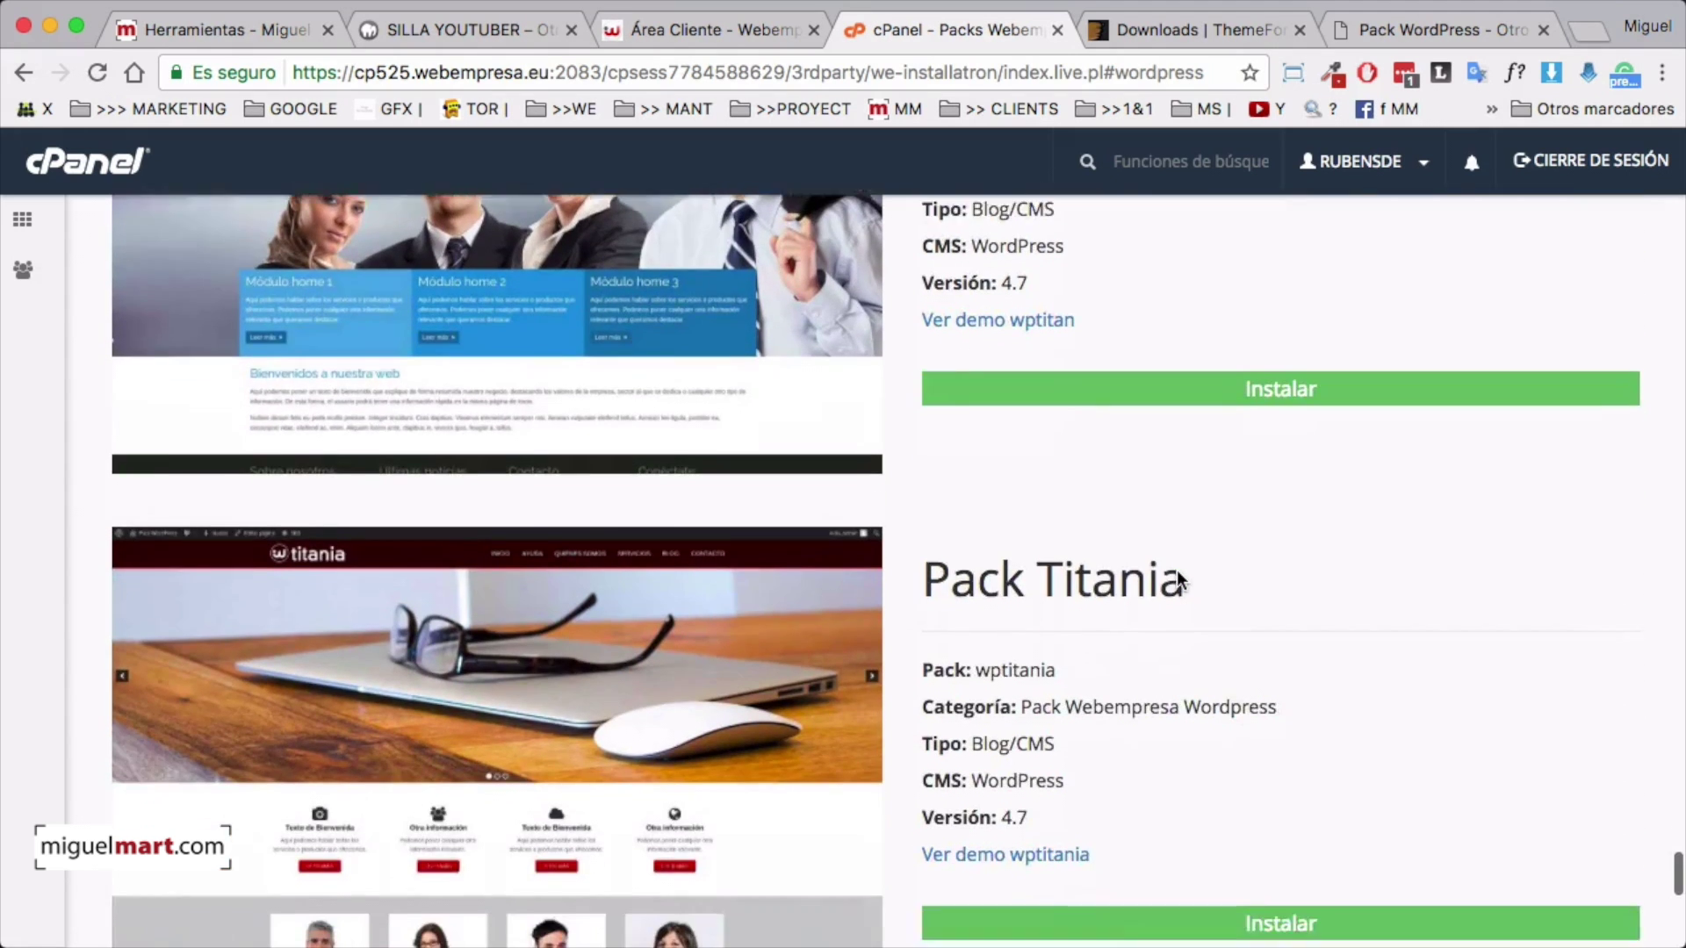
scroll(1176, 575, "down", 8)
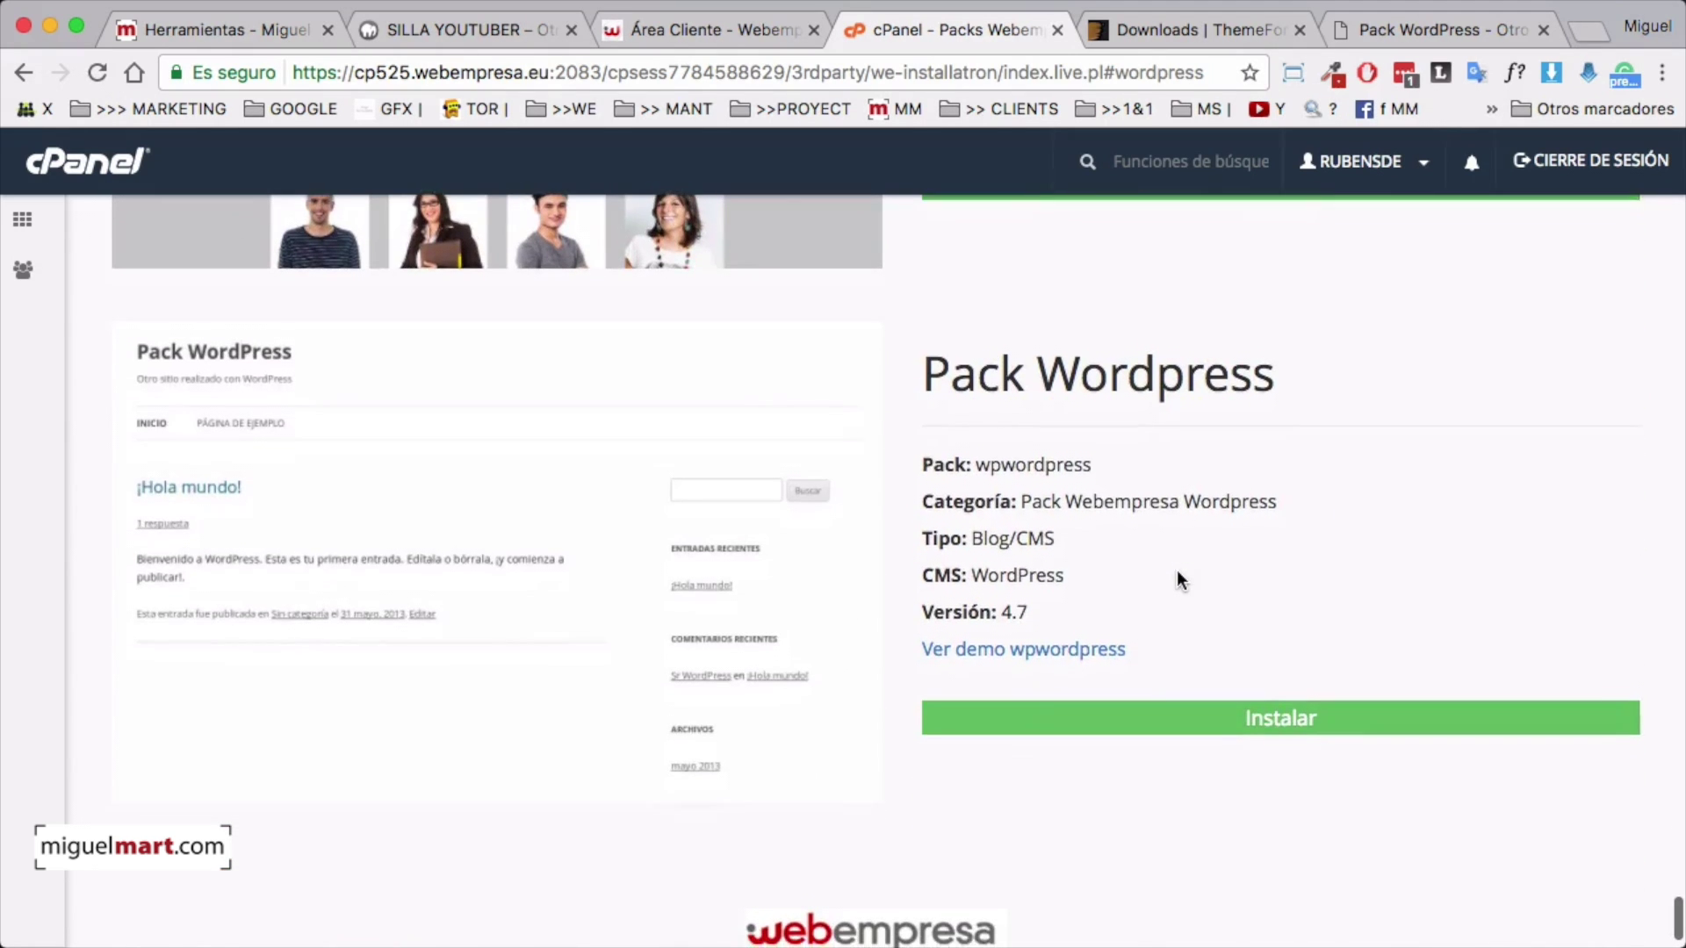
scroll(1177, 579, "down", 1)
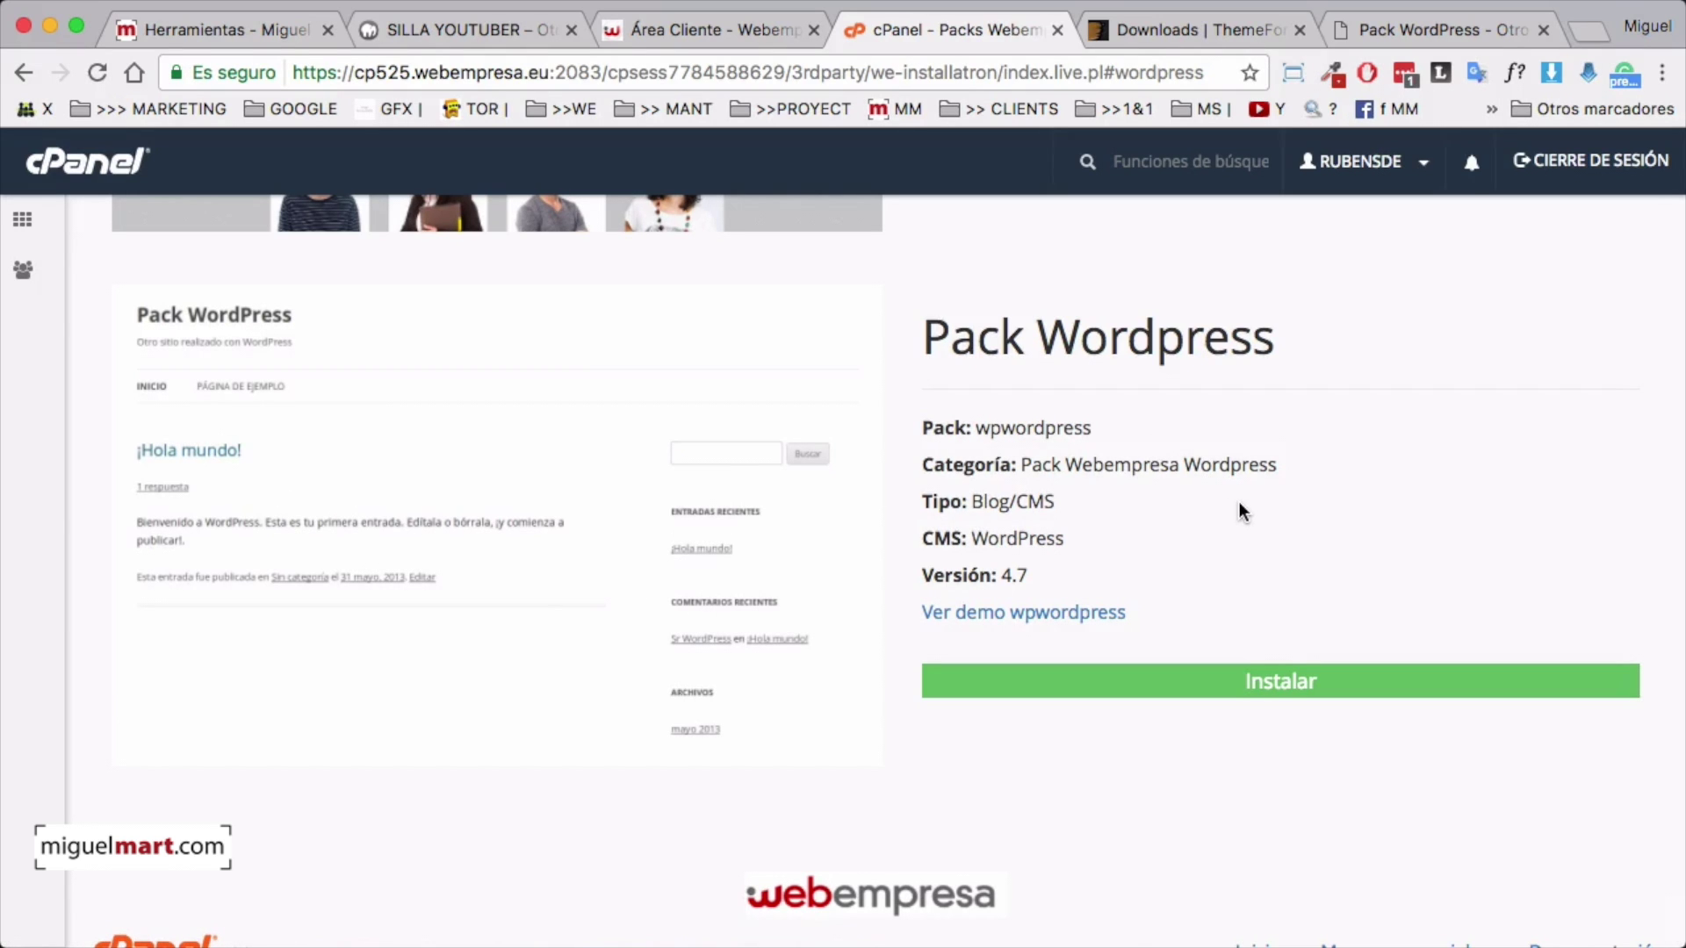
Start a Pack Wordpress install named 'Silla Youtuber' on the domain sillayoutuber.com
left_click(1279, 692)
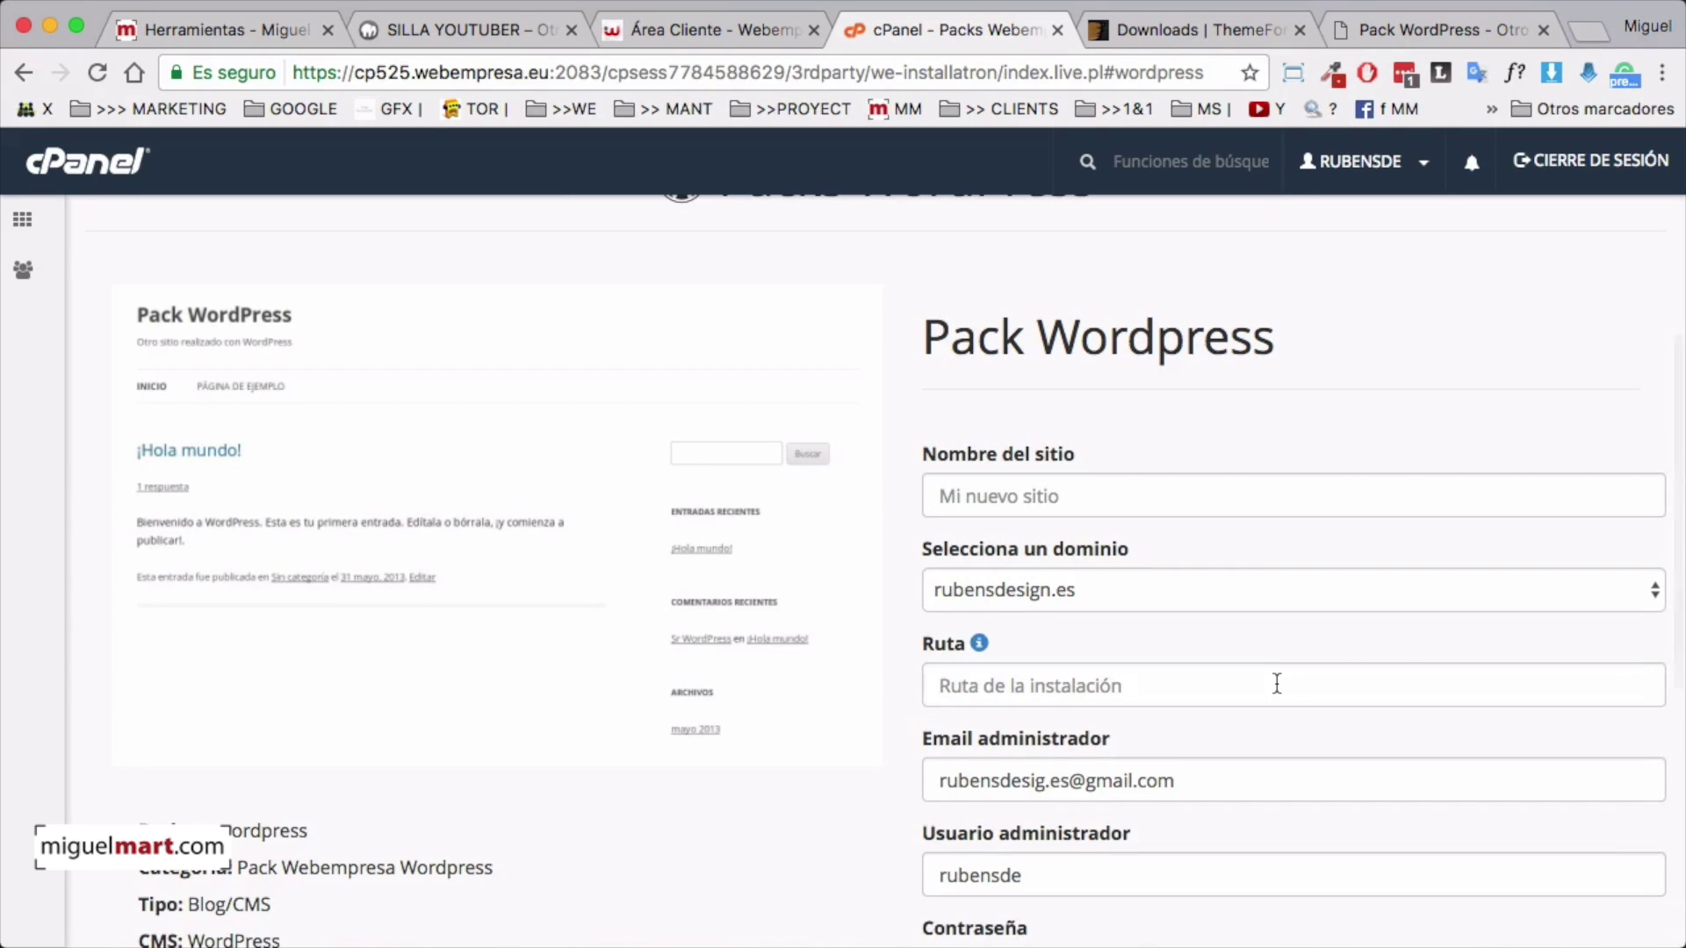
left_click(1002, 496)
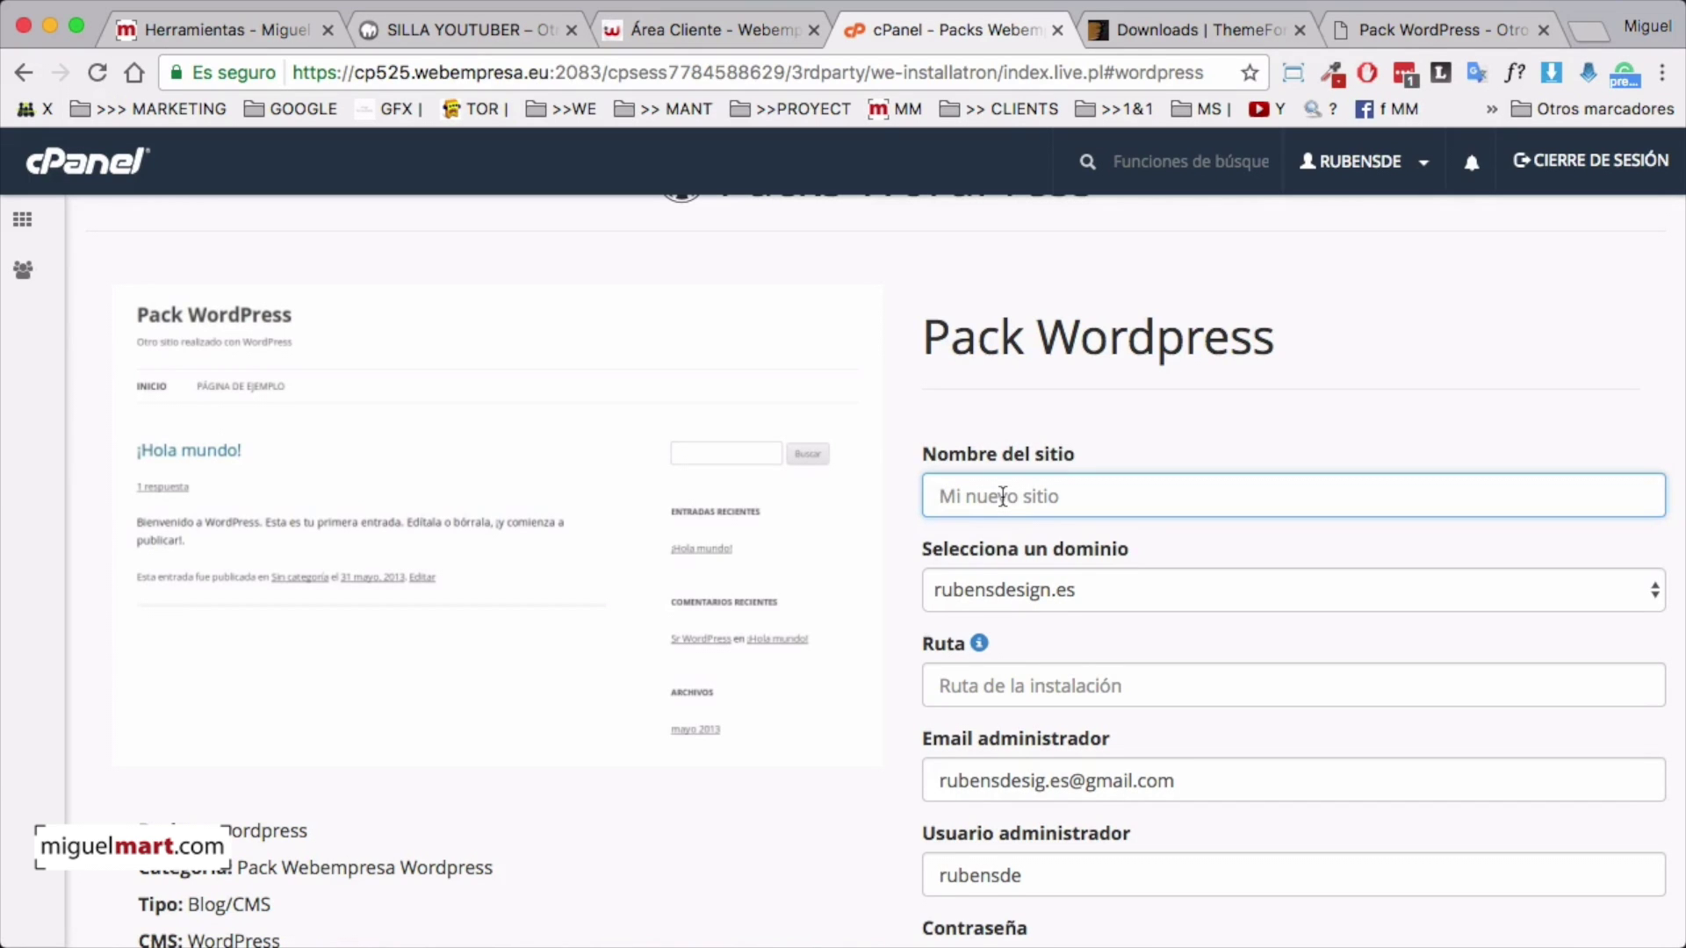
type("Silla Youtuber")
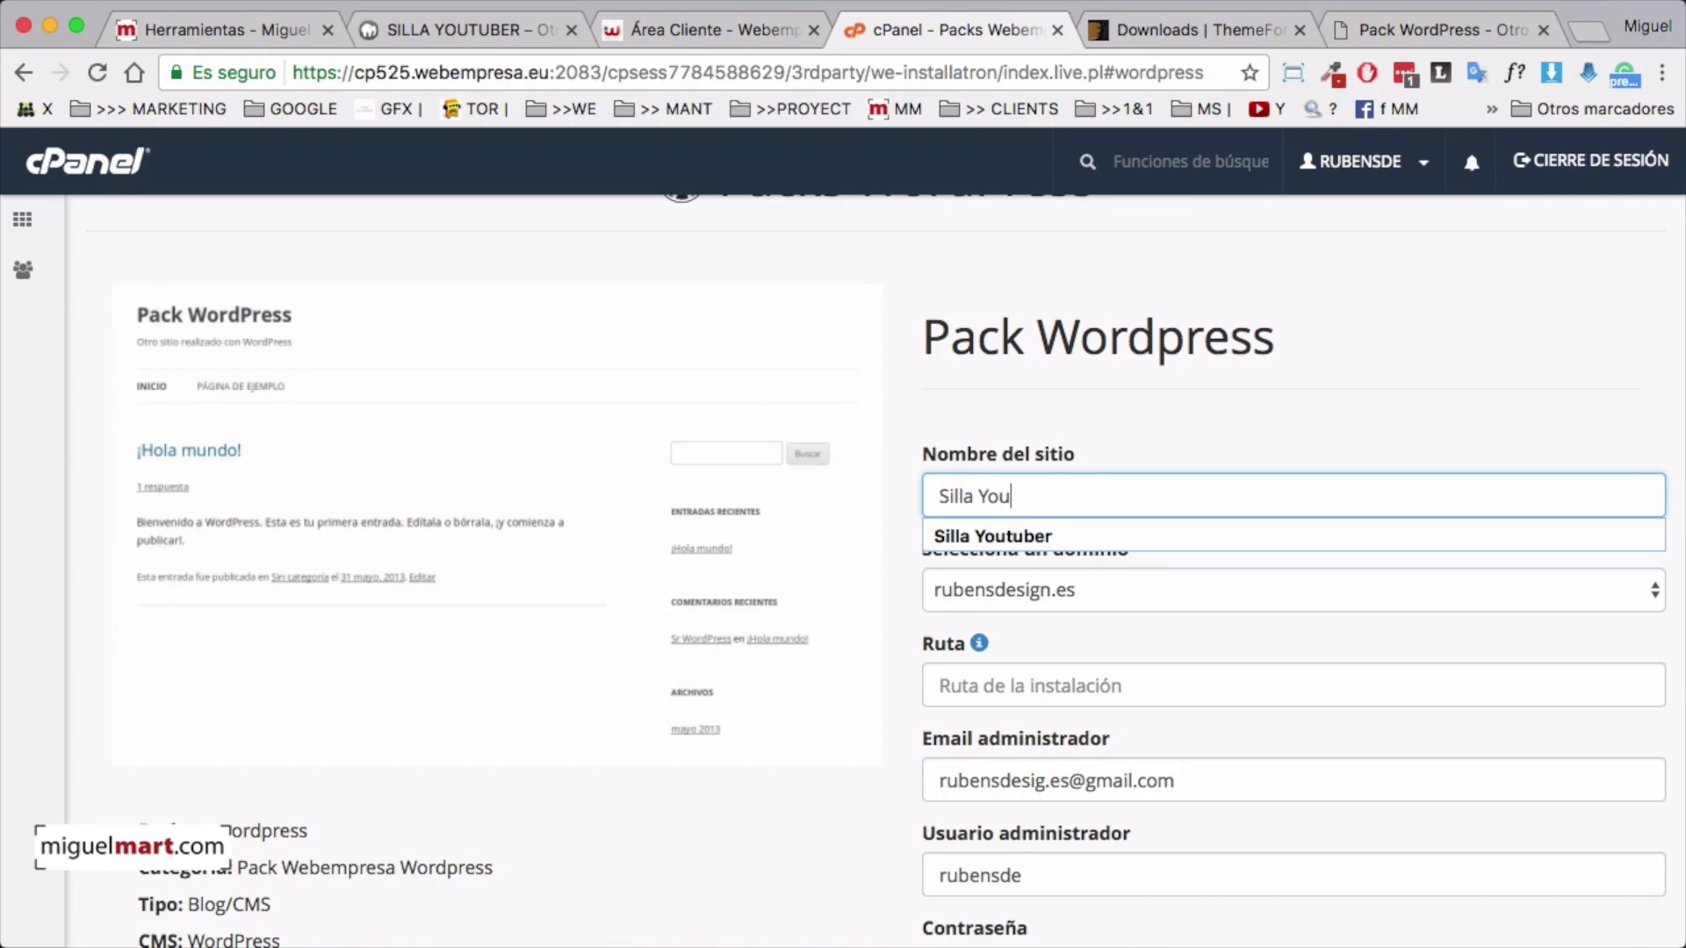
left_click(965, 533)
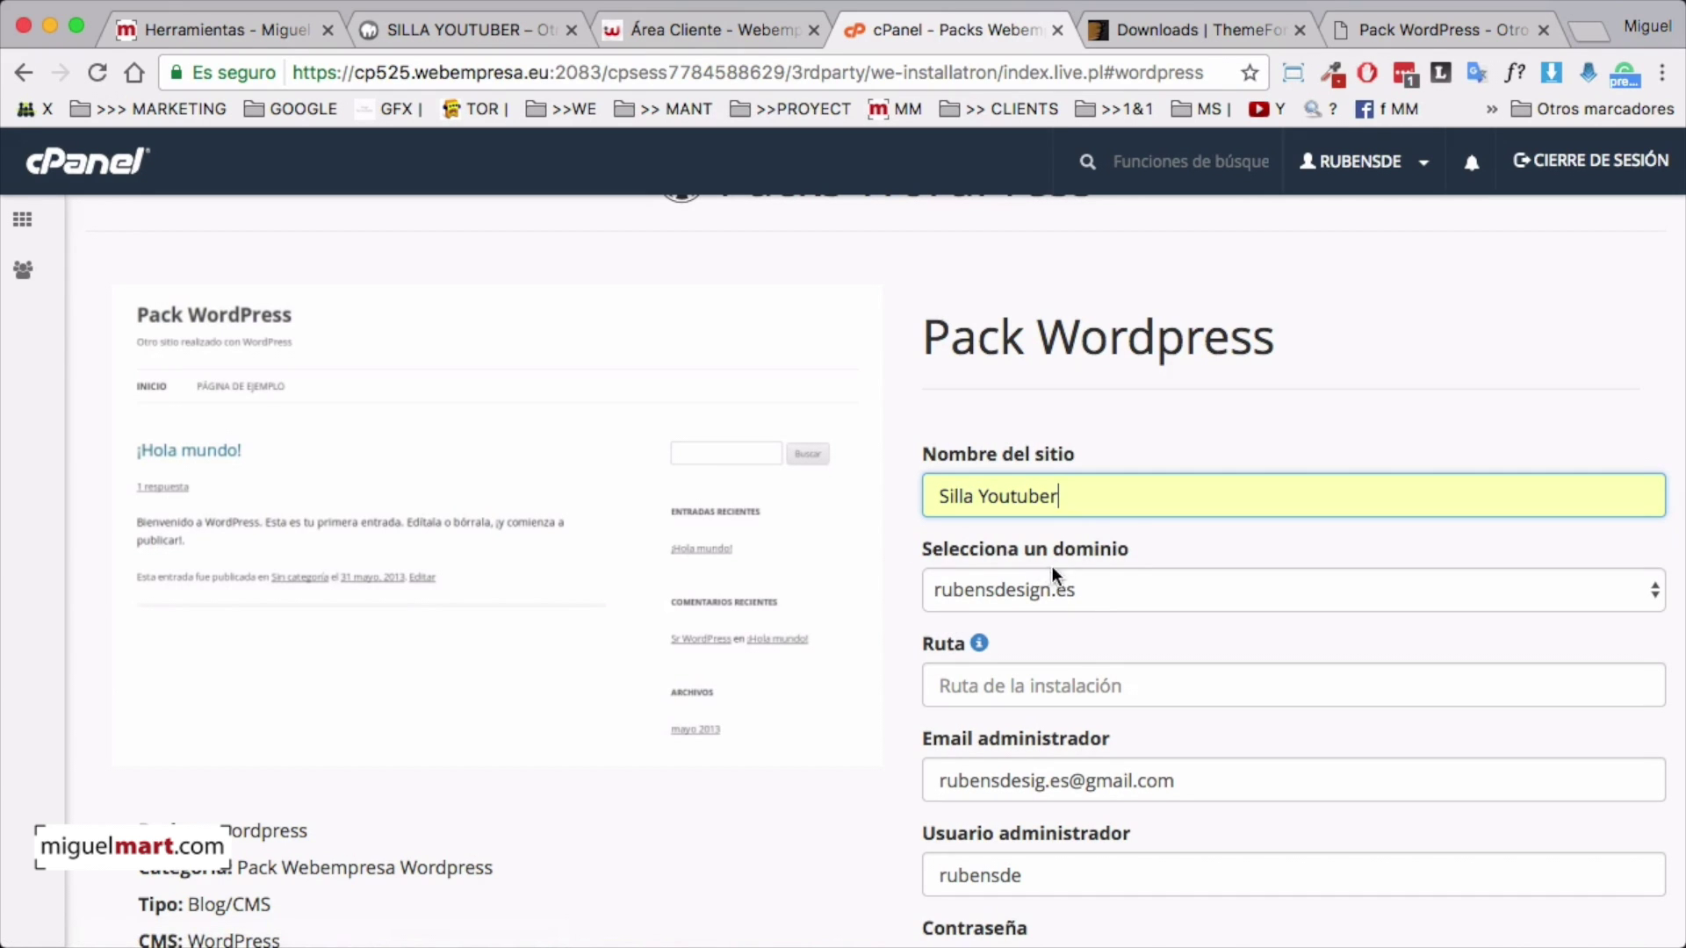
left_click(1139, 592)
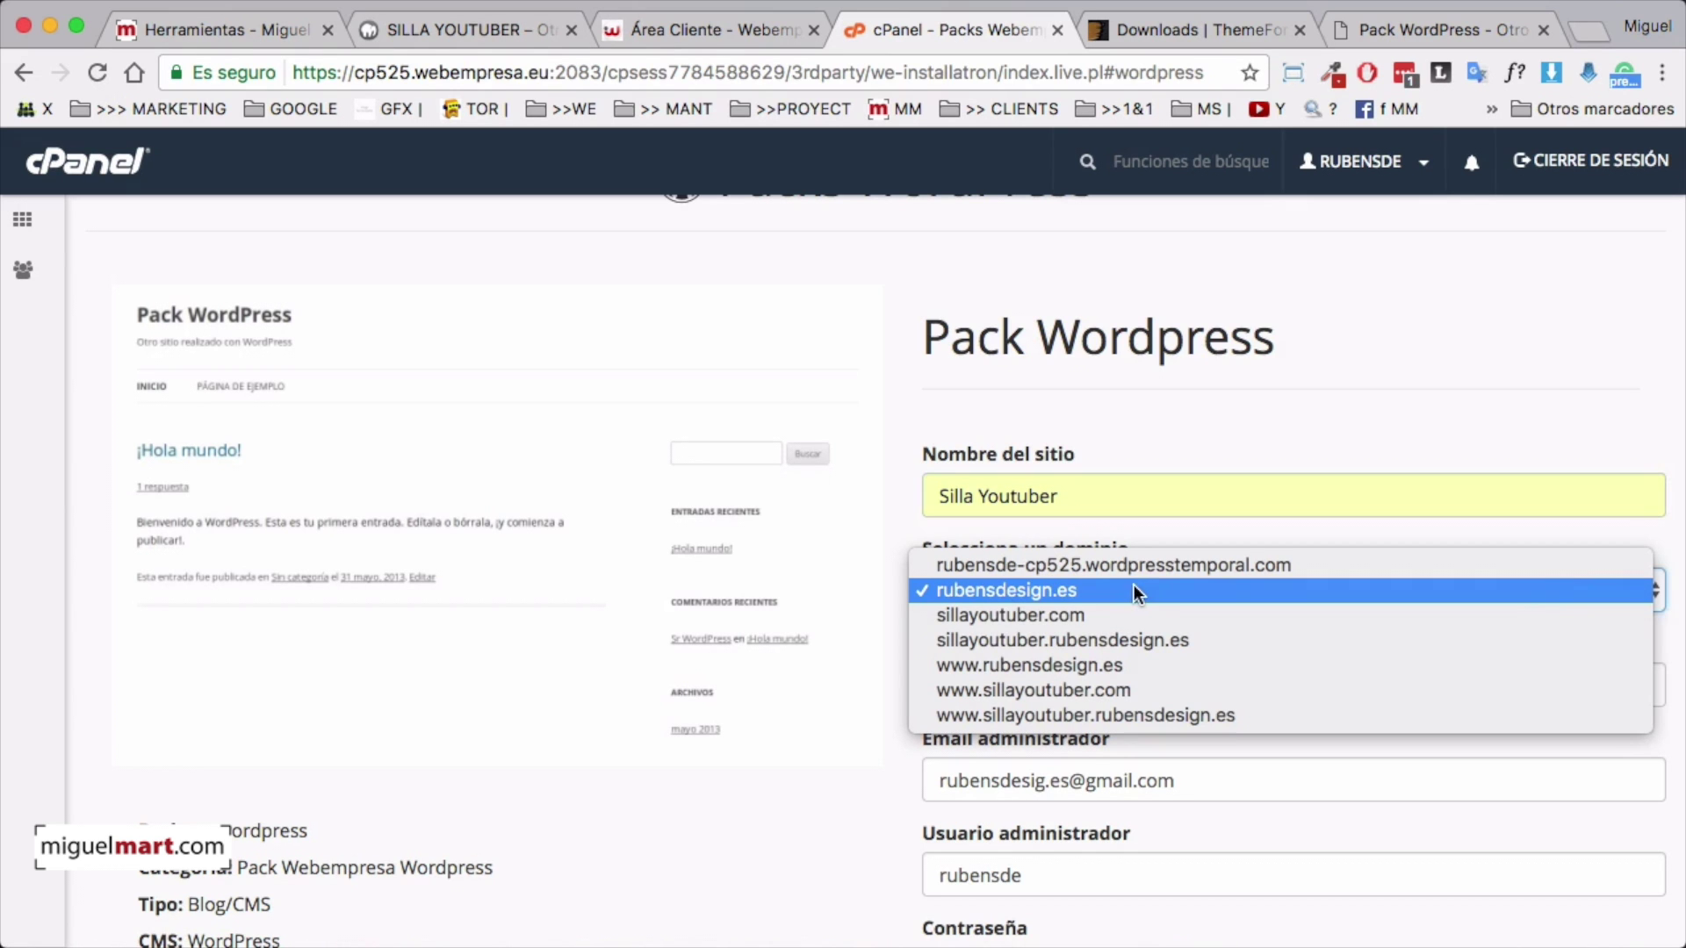
left_click(1036, 614)
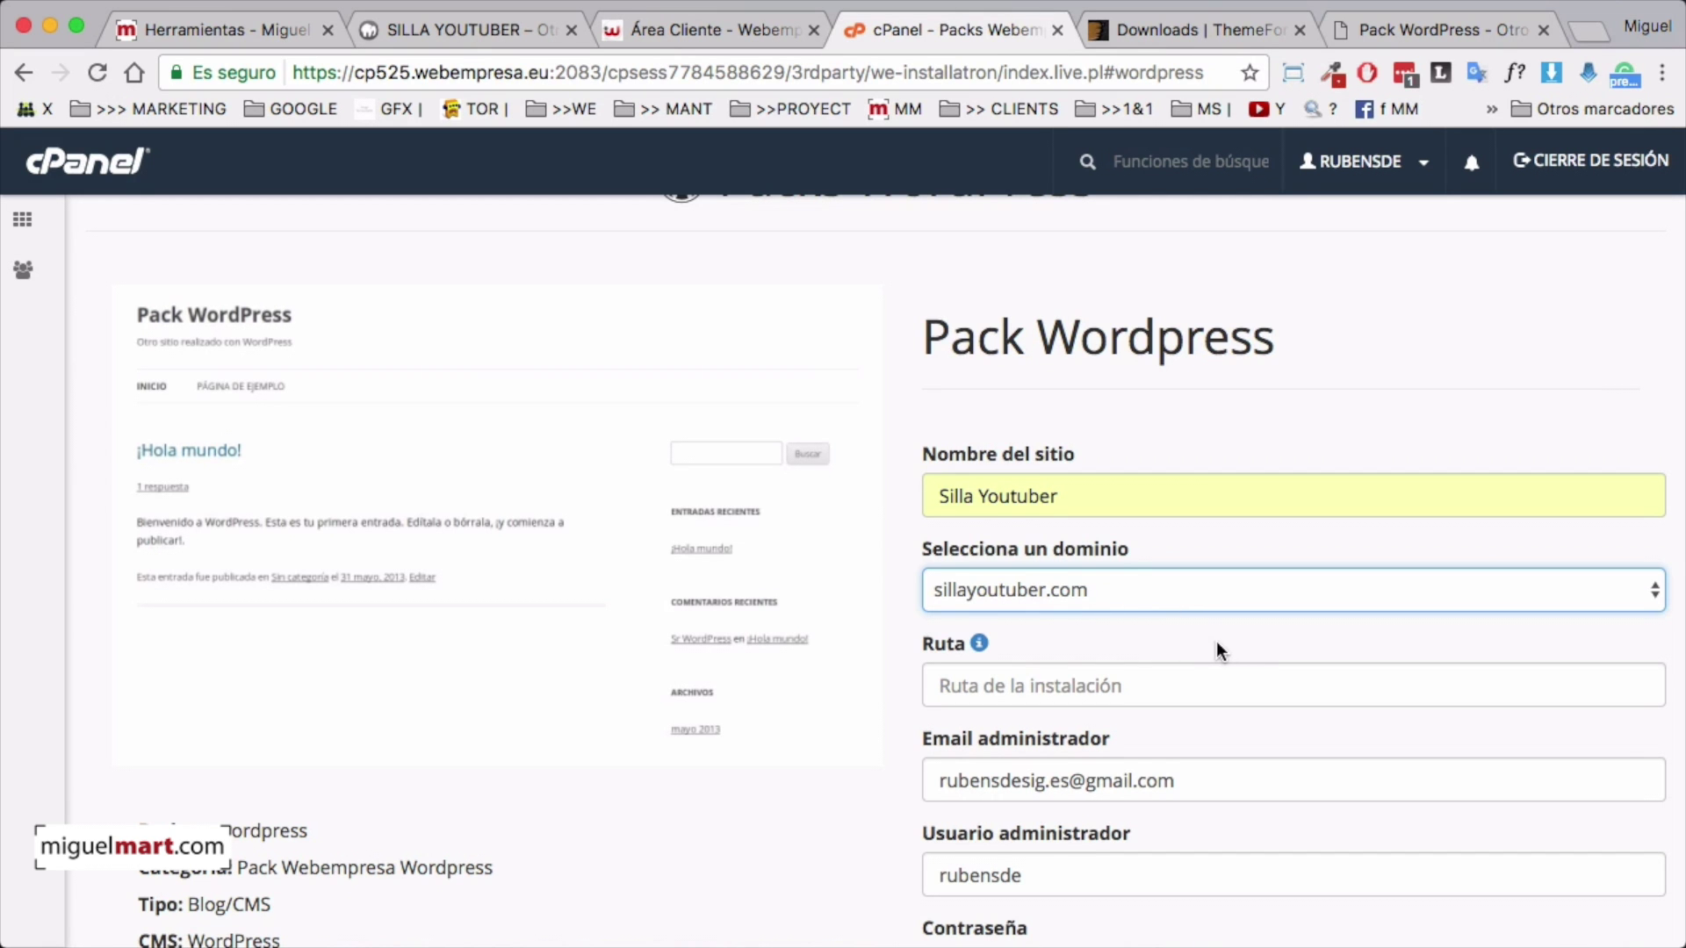
Change the admin username and set a custom admin password instead of the random emailed one
scroll(1203, 647, "down", 3)
scroll(1202, 654, "down", 4)
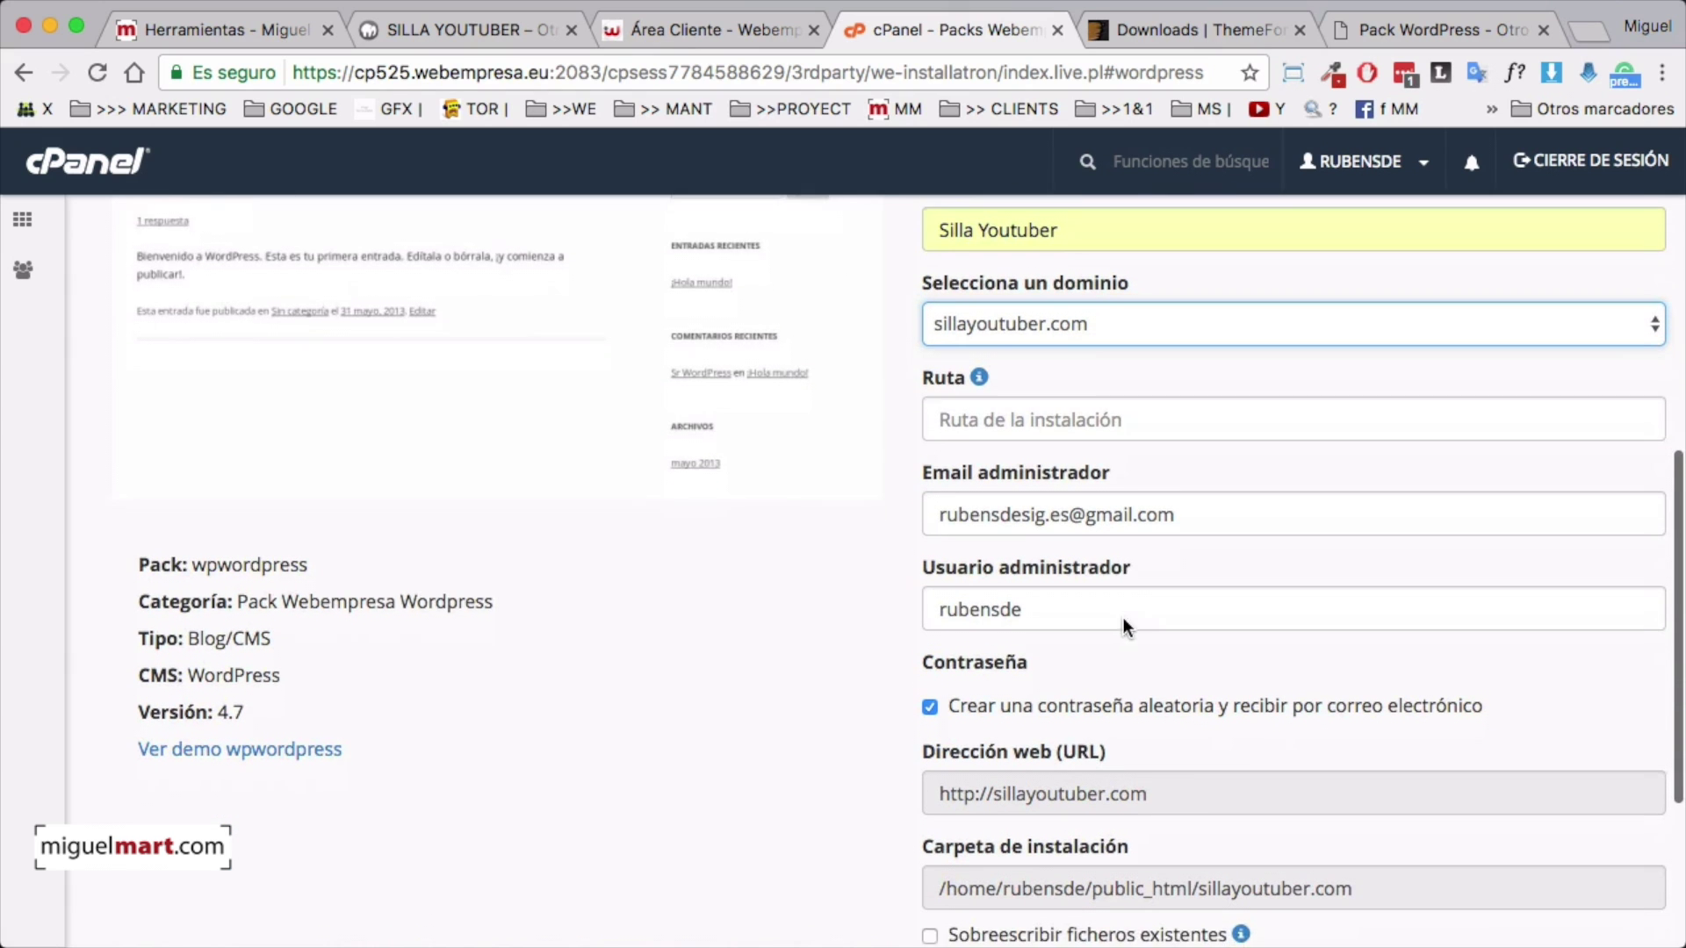
scroll(1124, 618, "down", 1)
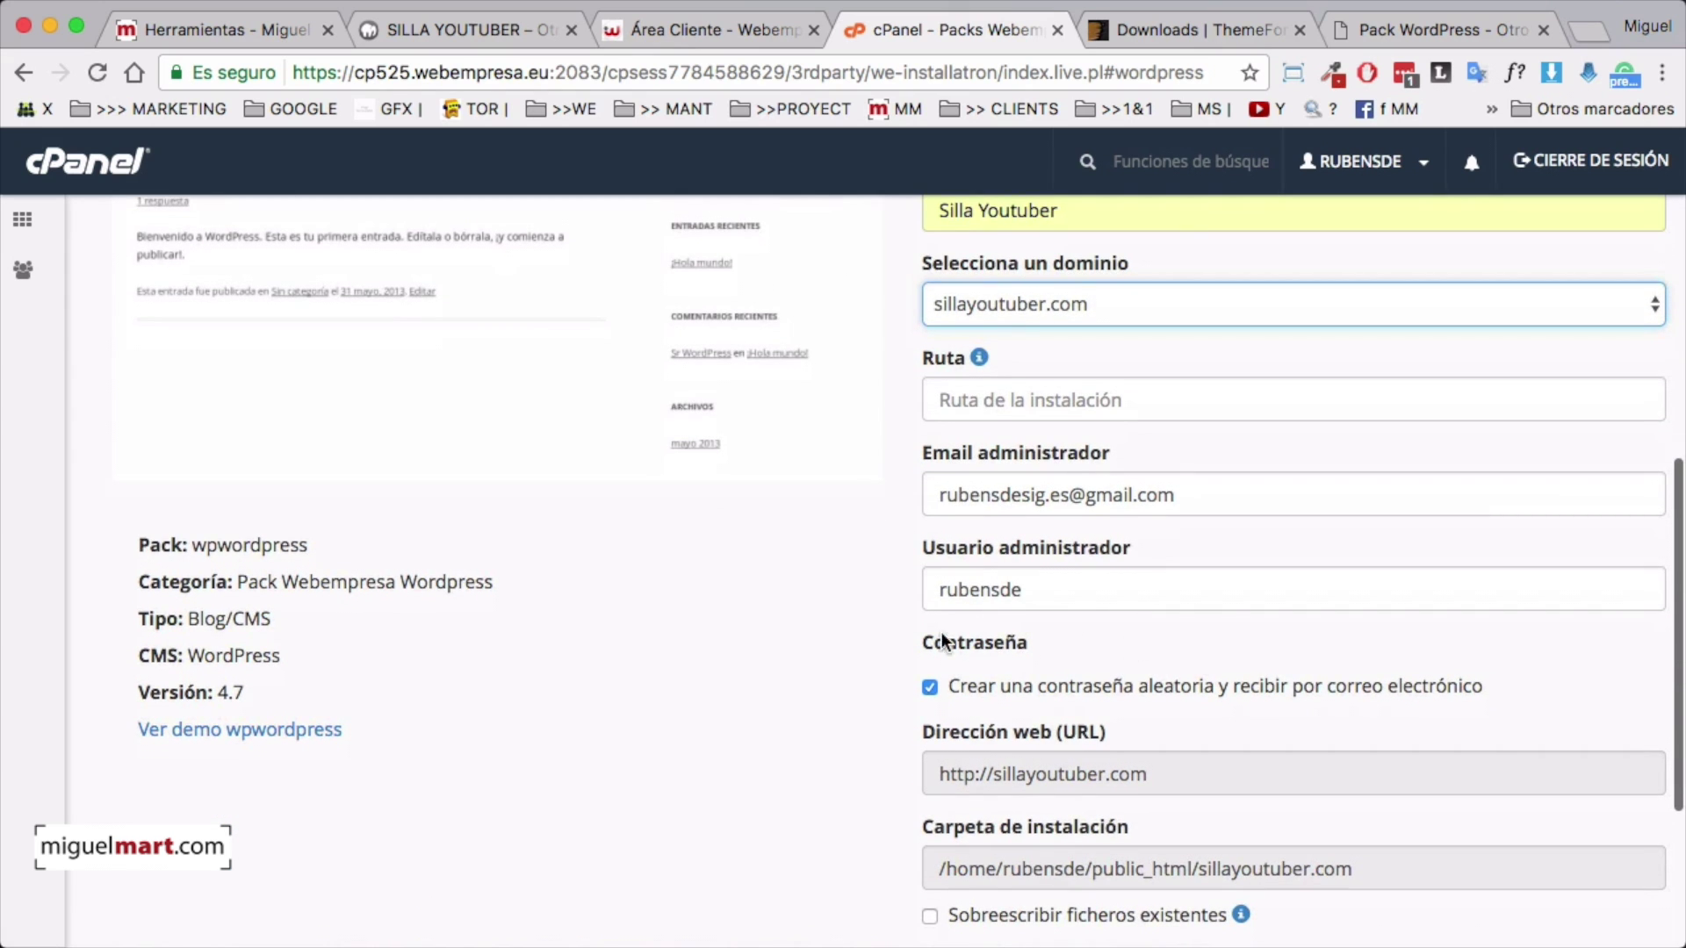
double_click(1000, 590)
type("admin")
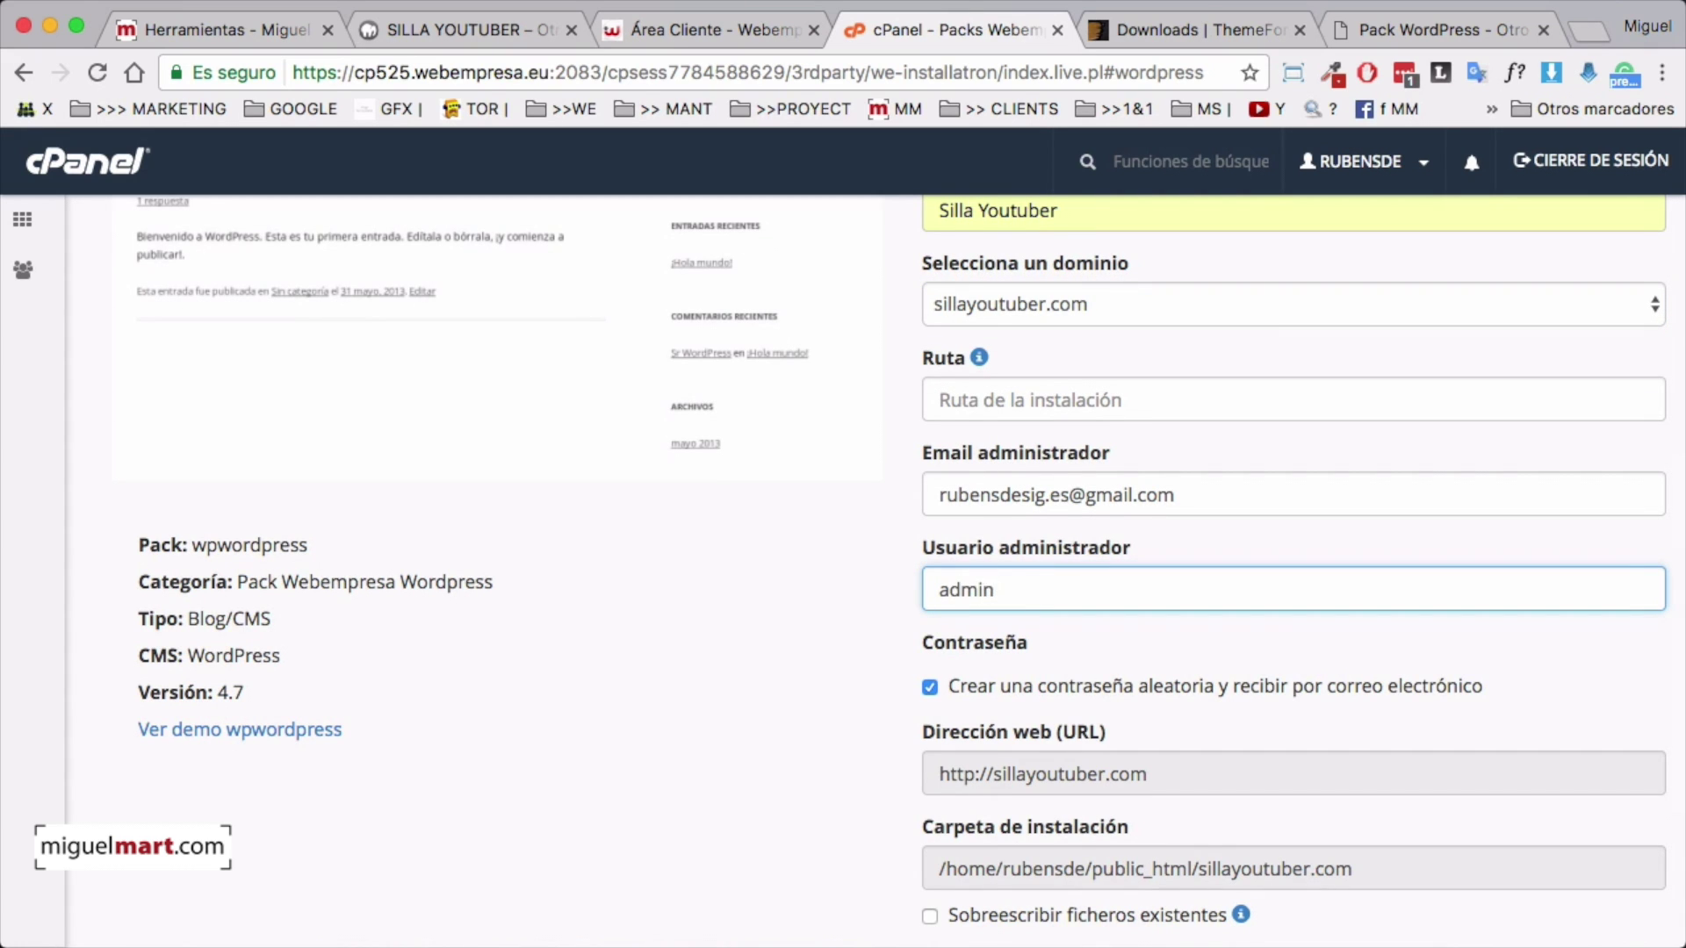
left_click(852, 727)
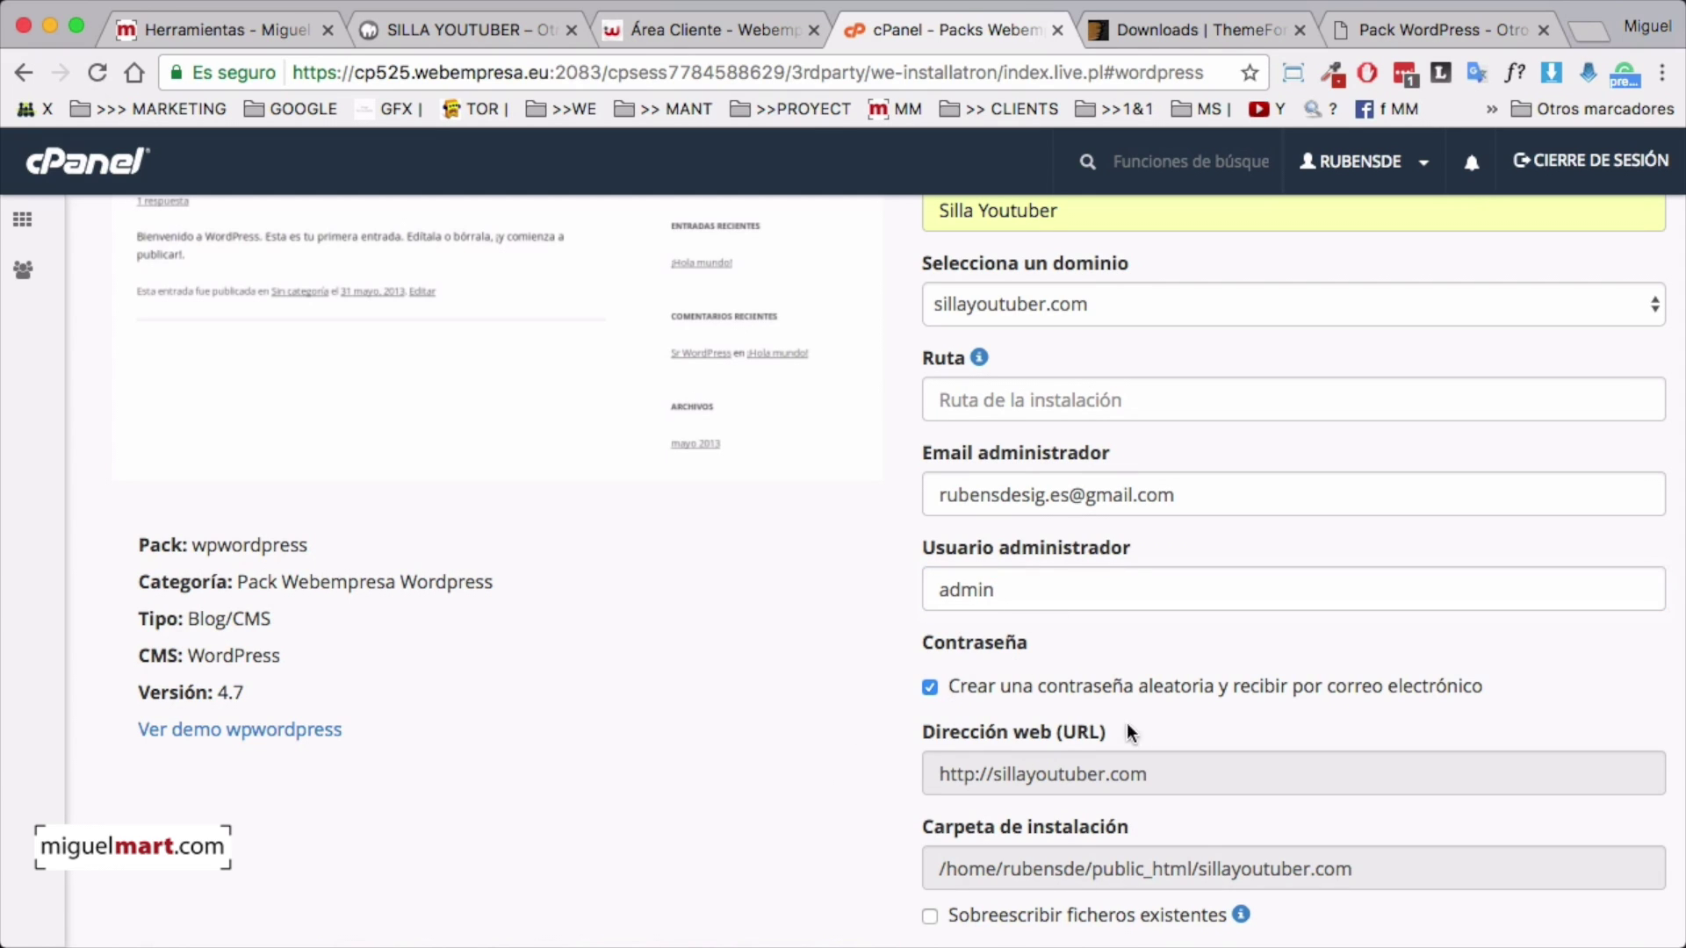
left_click(930, 689)
left_click(1025, 736)
type("••")
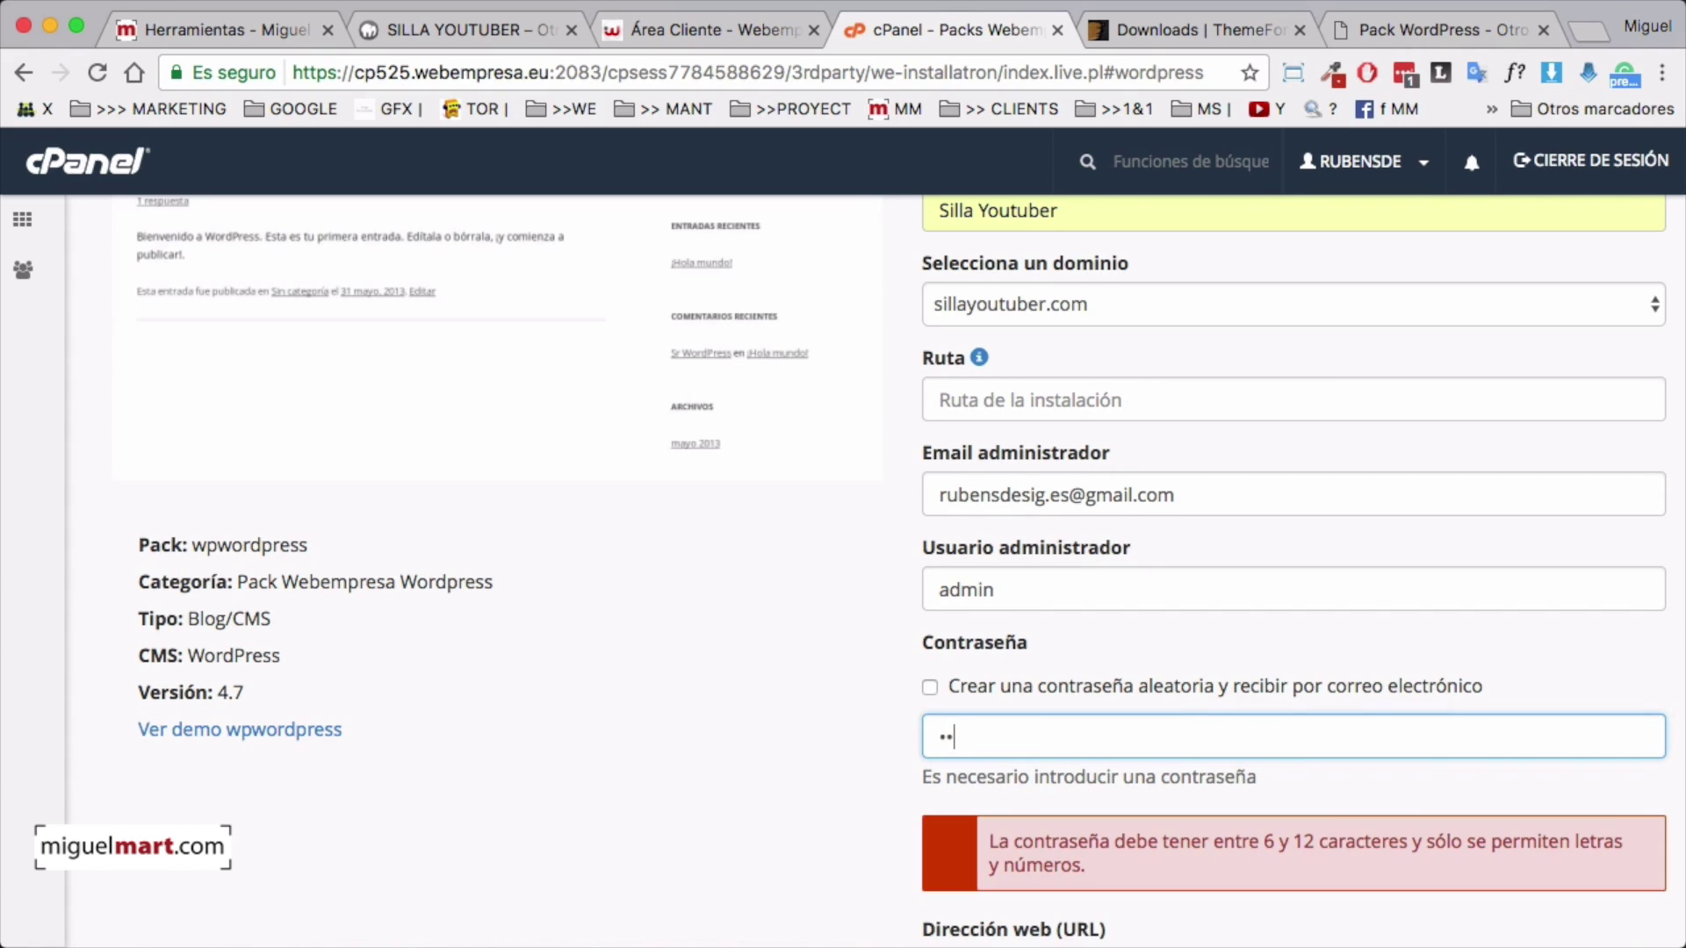
type("••••••")
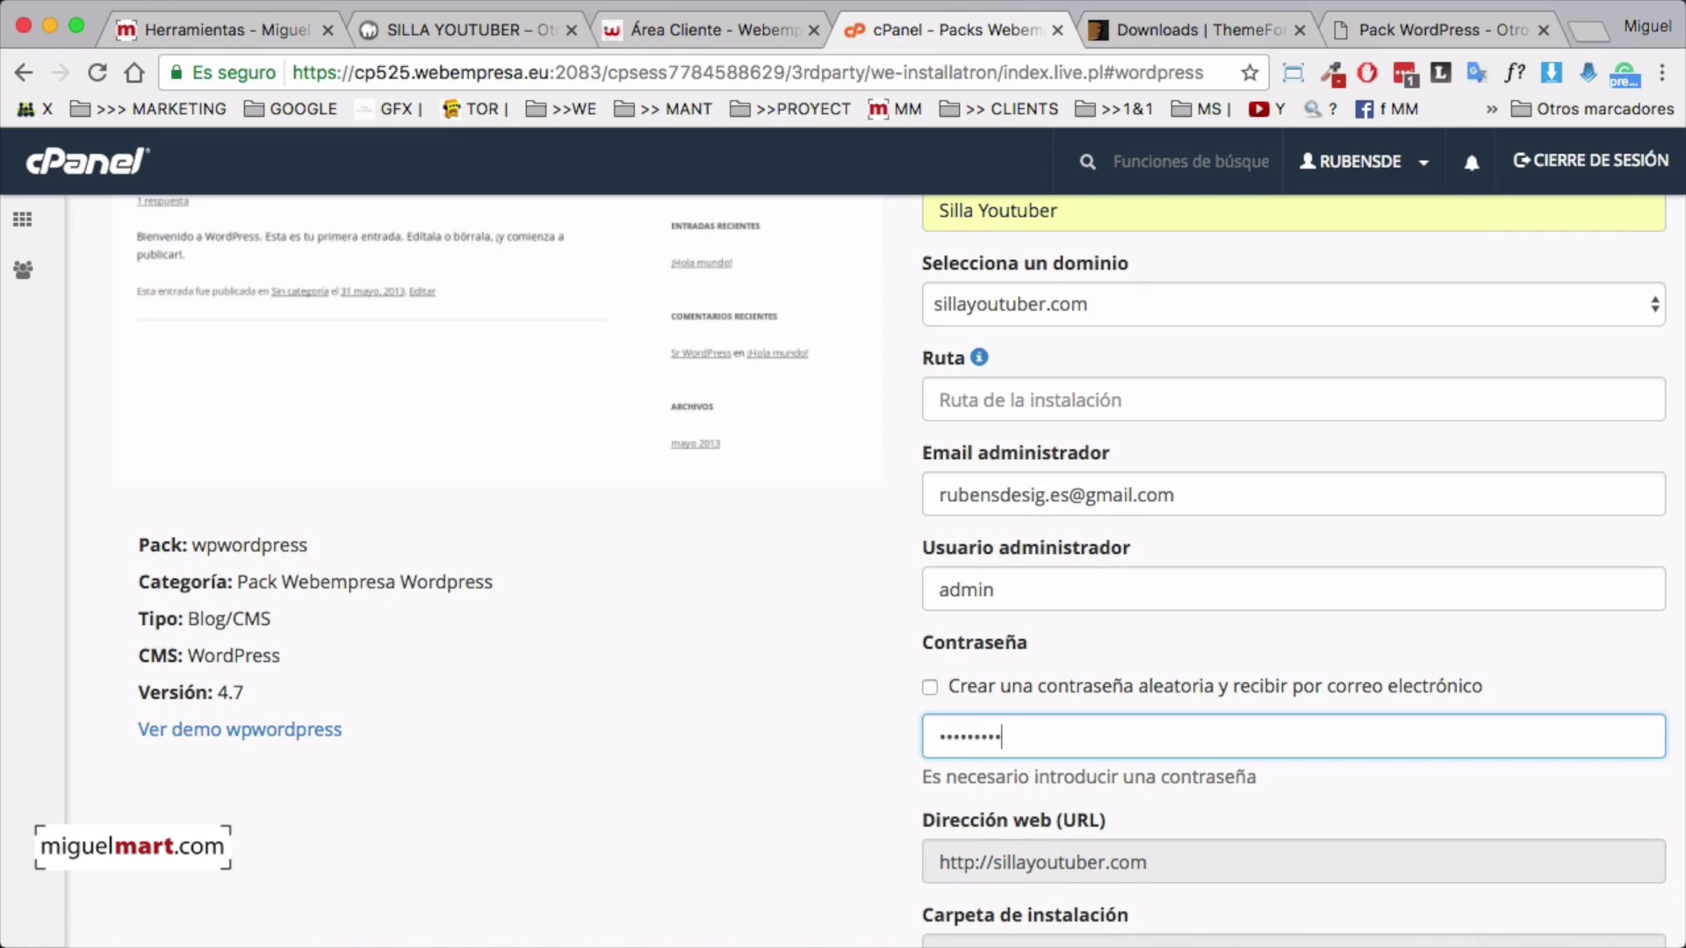
Fill the admin e-mail field with the suggested autofill address
scroll(973, 828, "down", 3)
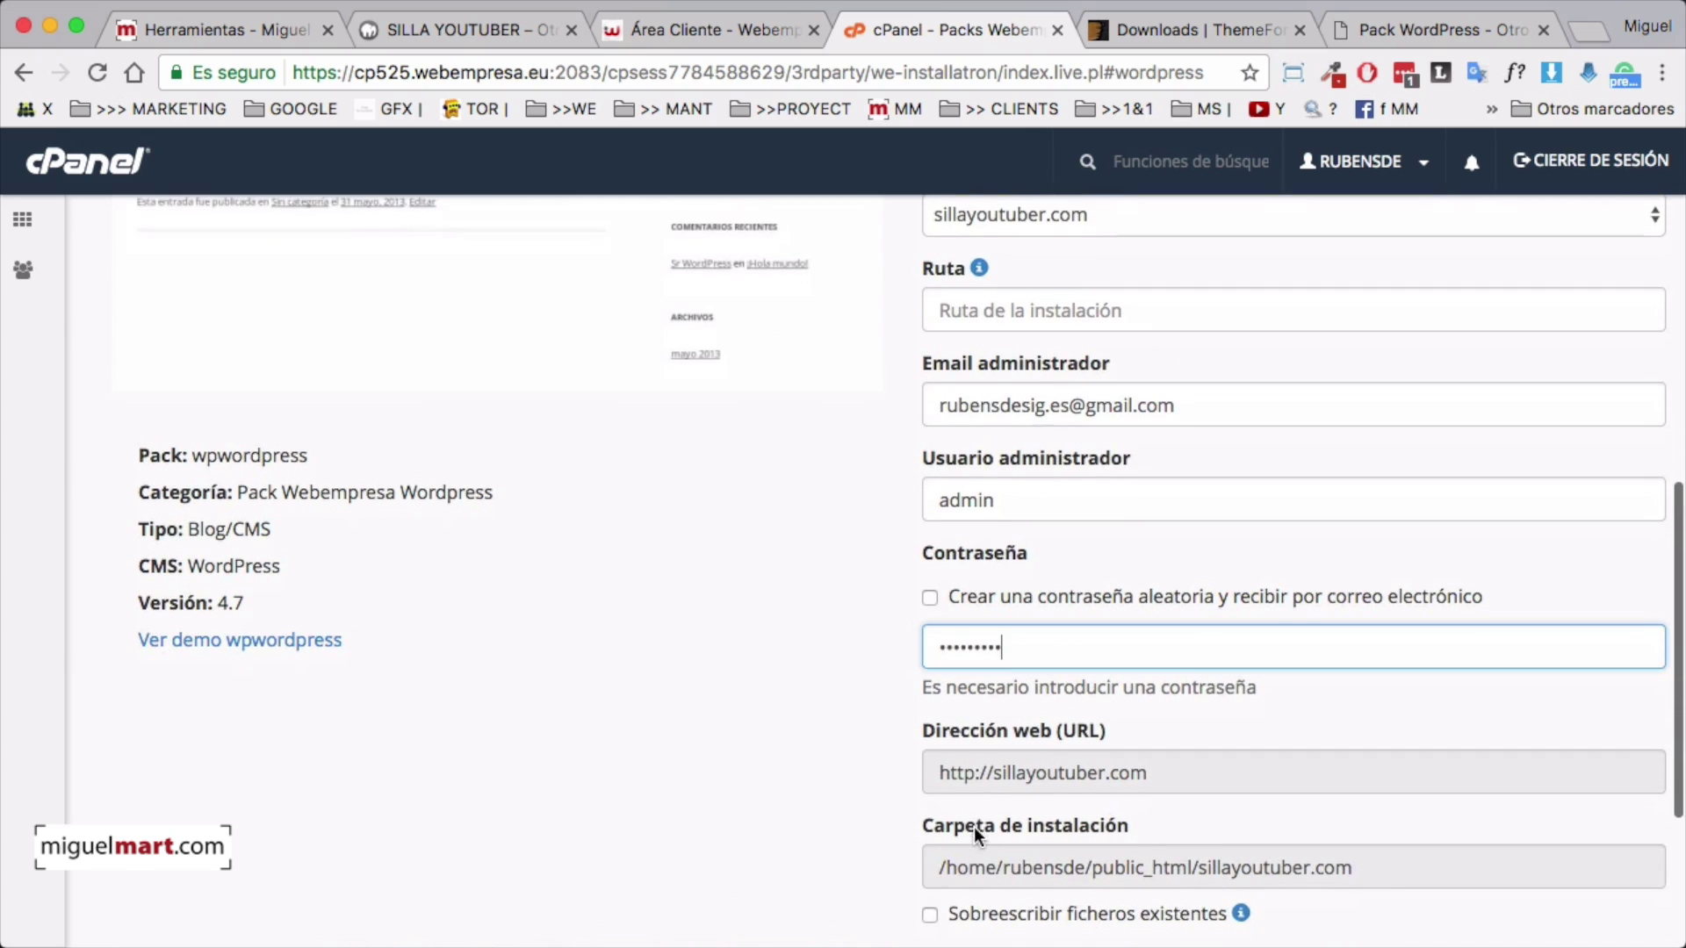
scroll(1008, 776, "down", 3)
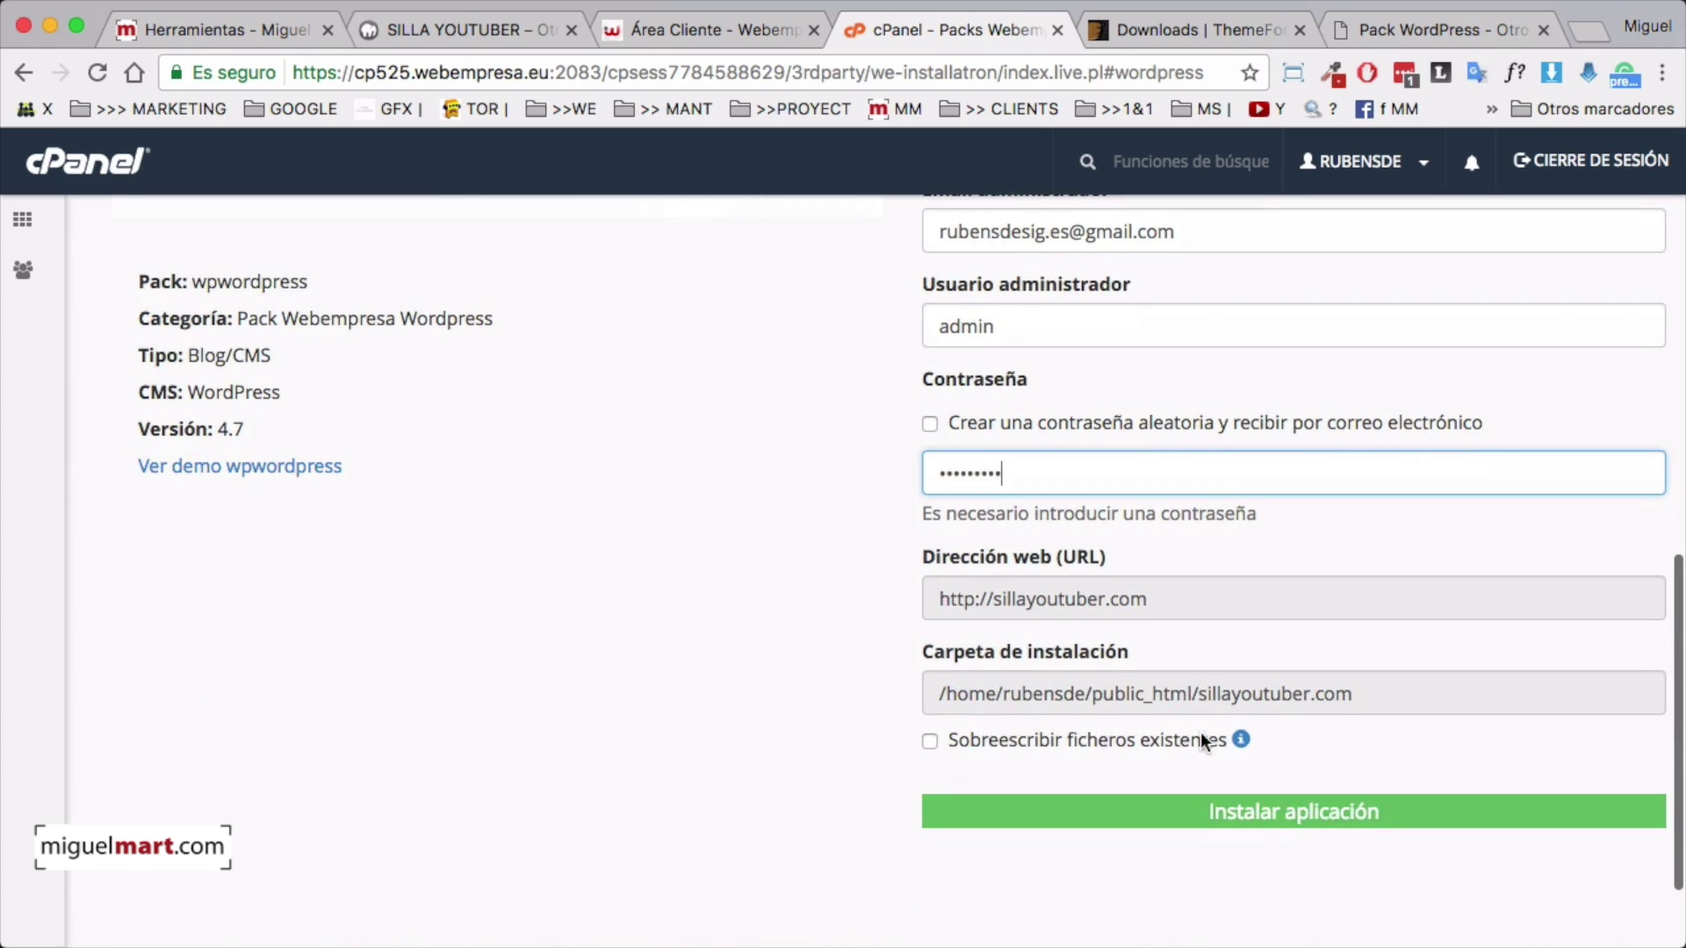
scroll(1299, 738, "up", 3)
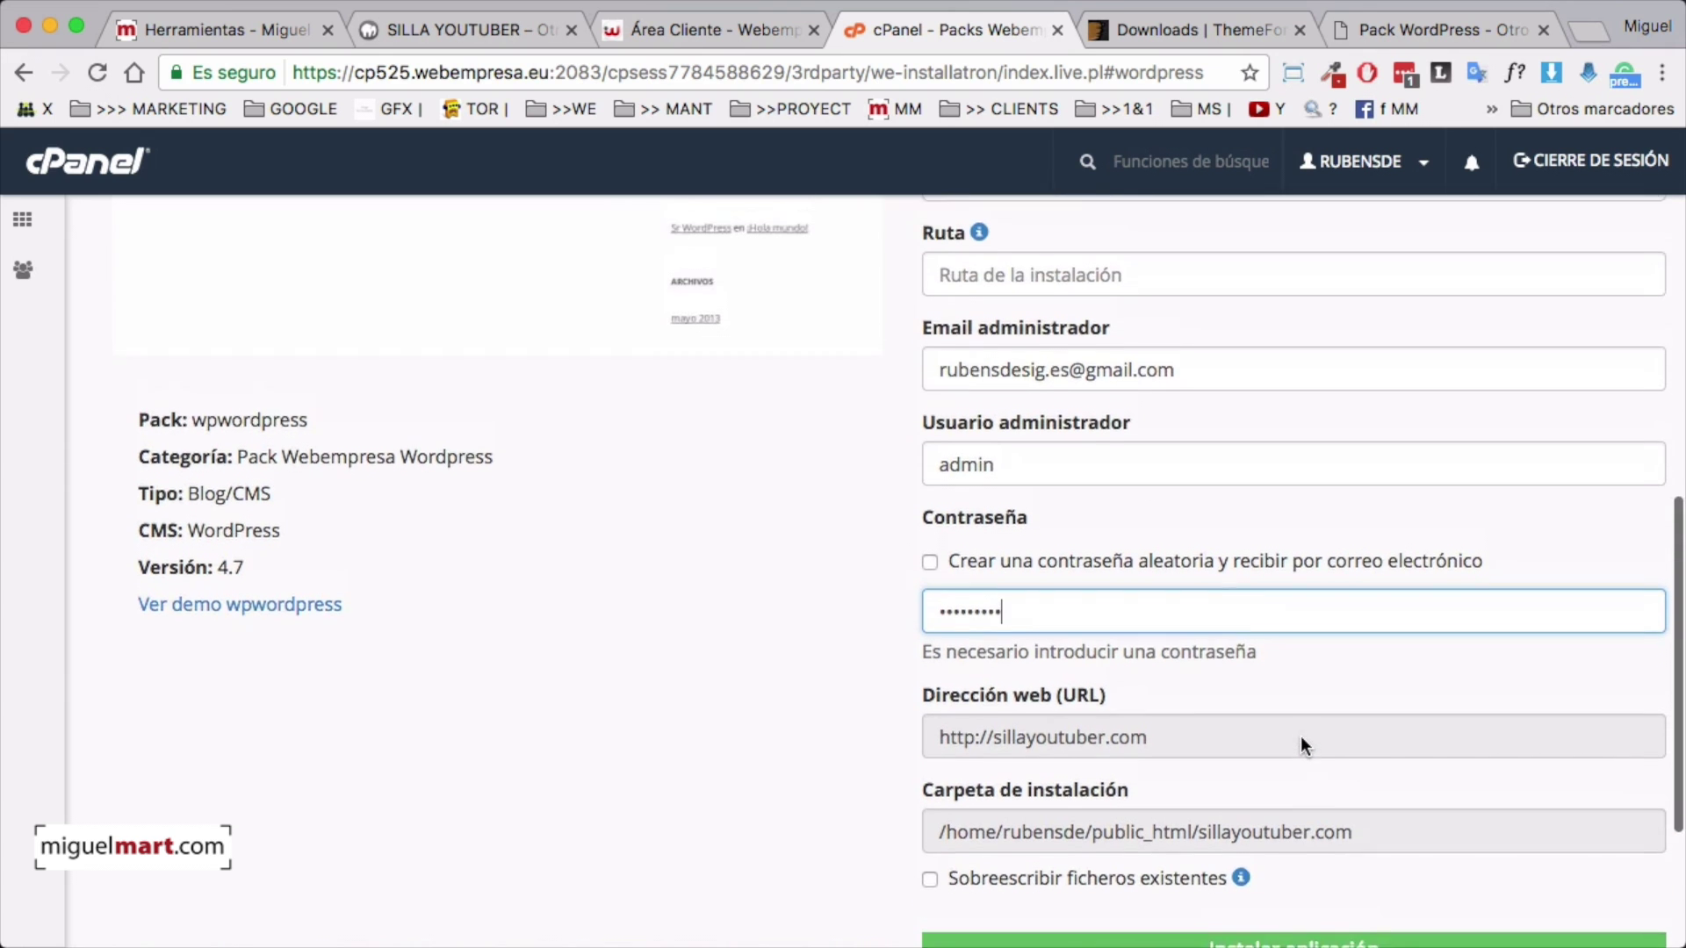
scroll(1301, 744, "up", 2)
triple_click(1095, 462)
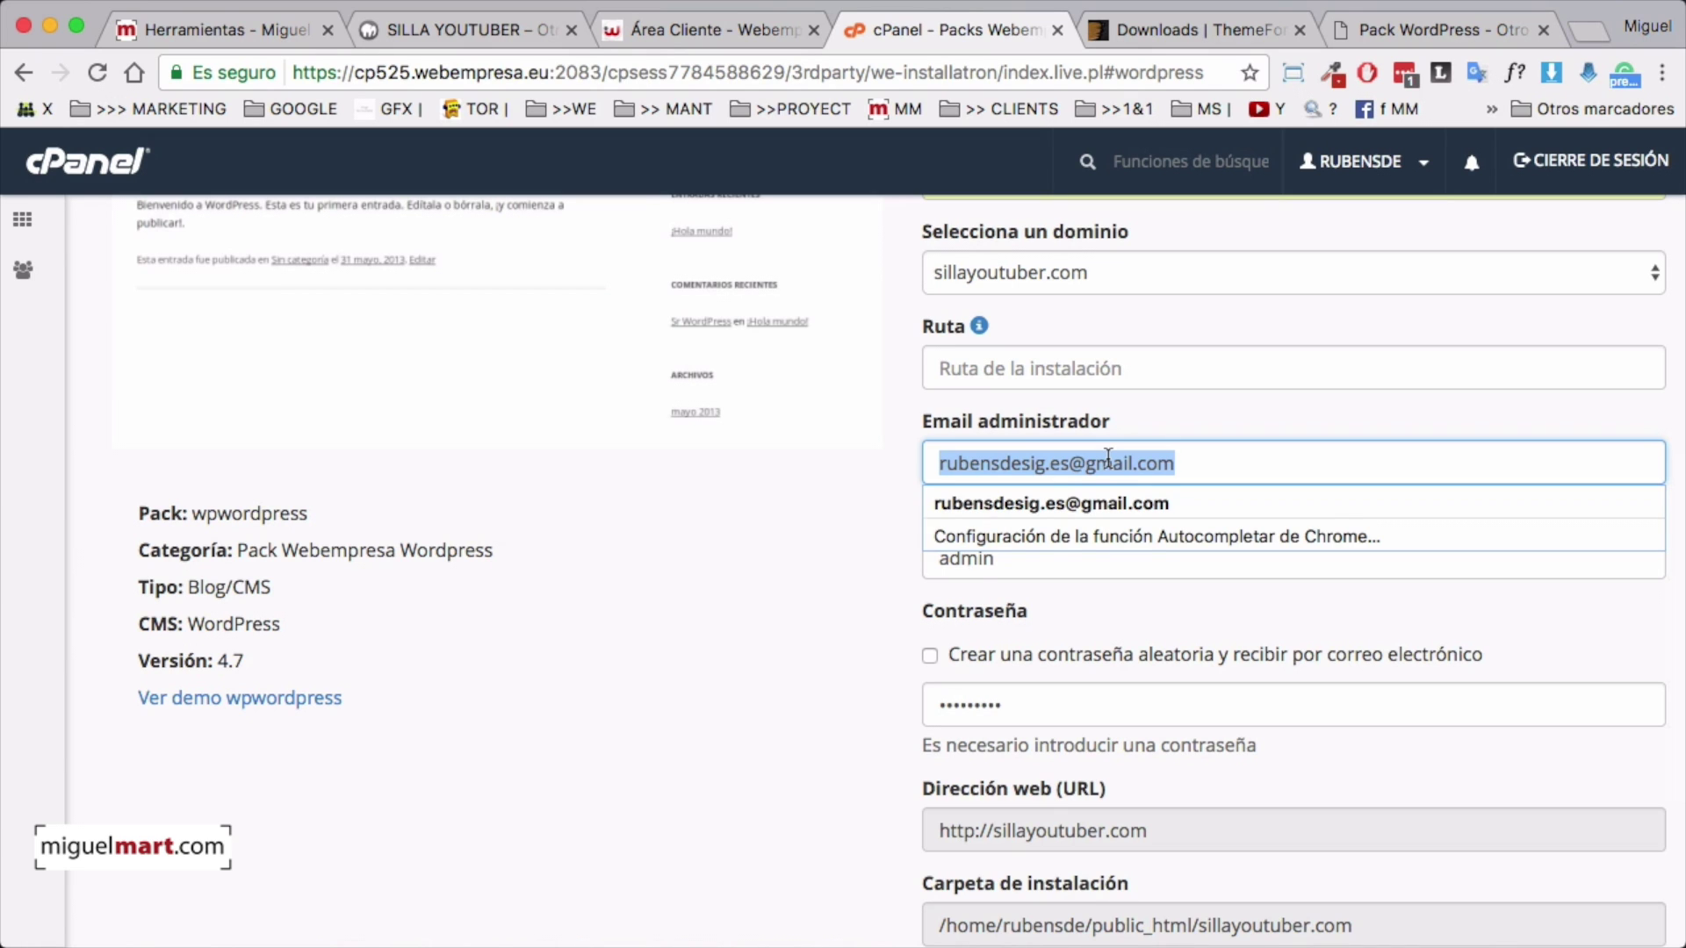
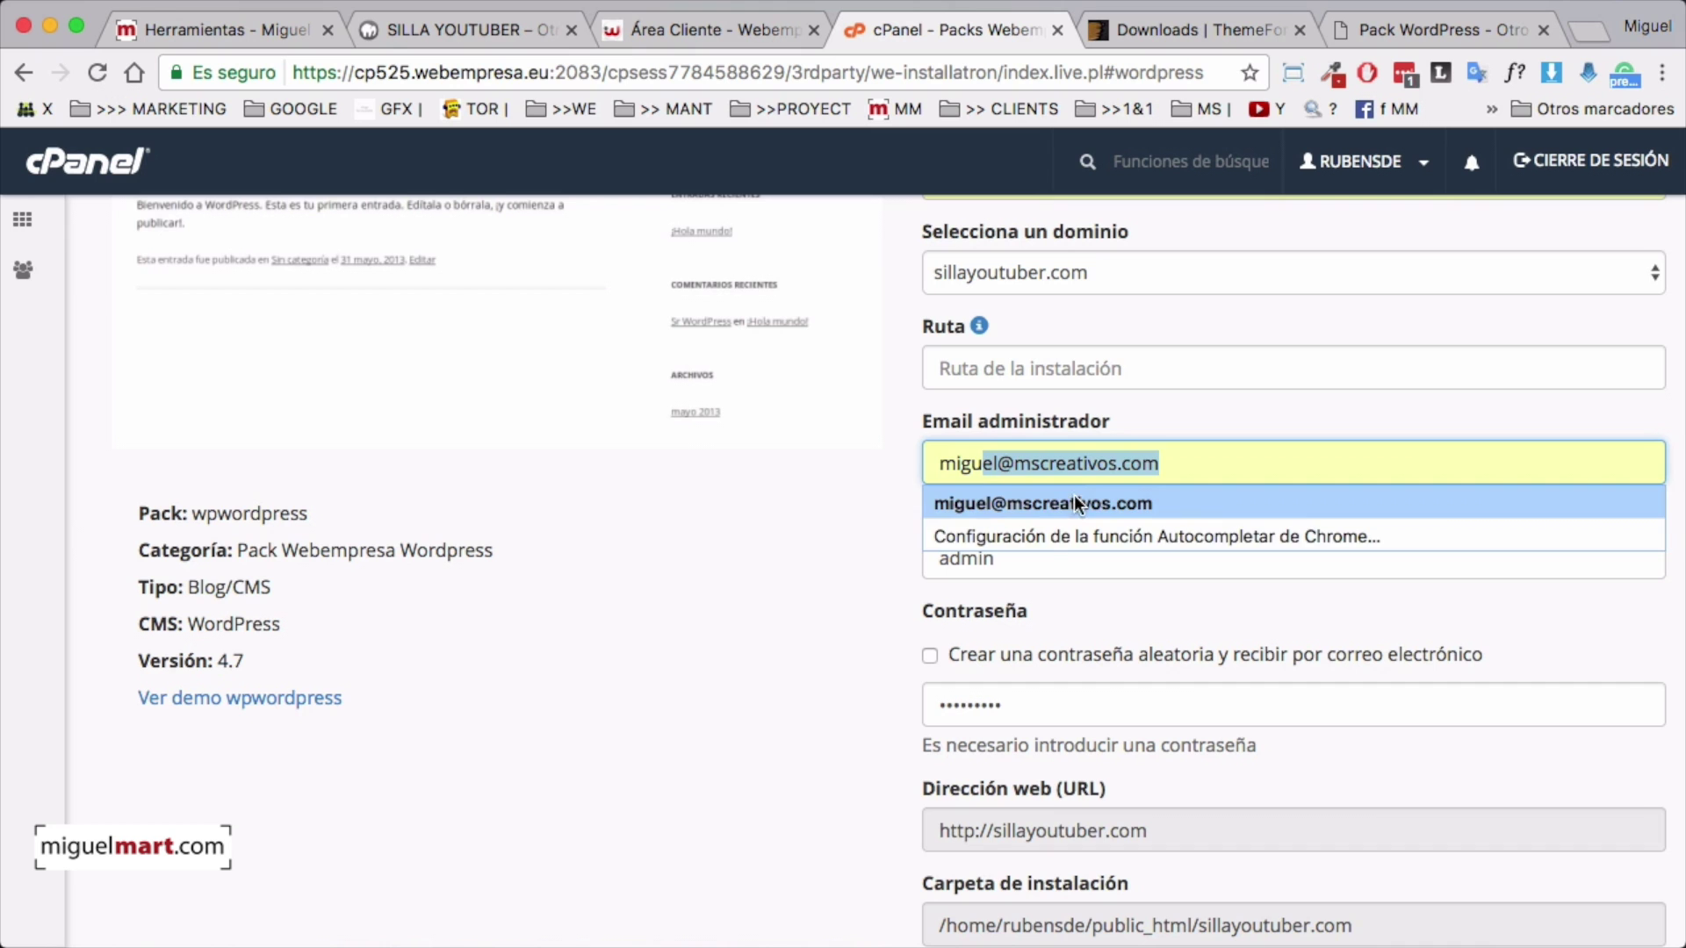
left_click(1074, 504)
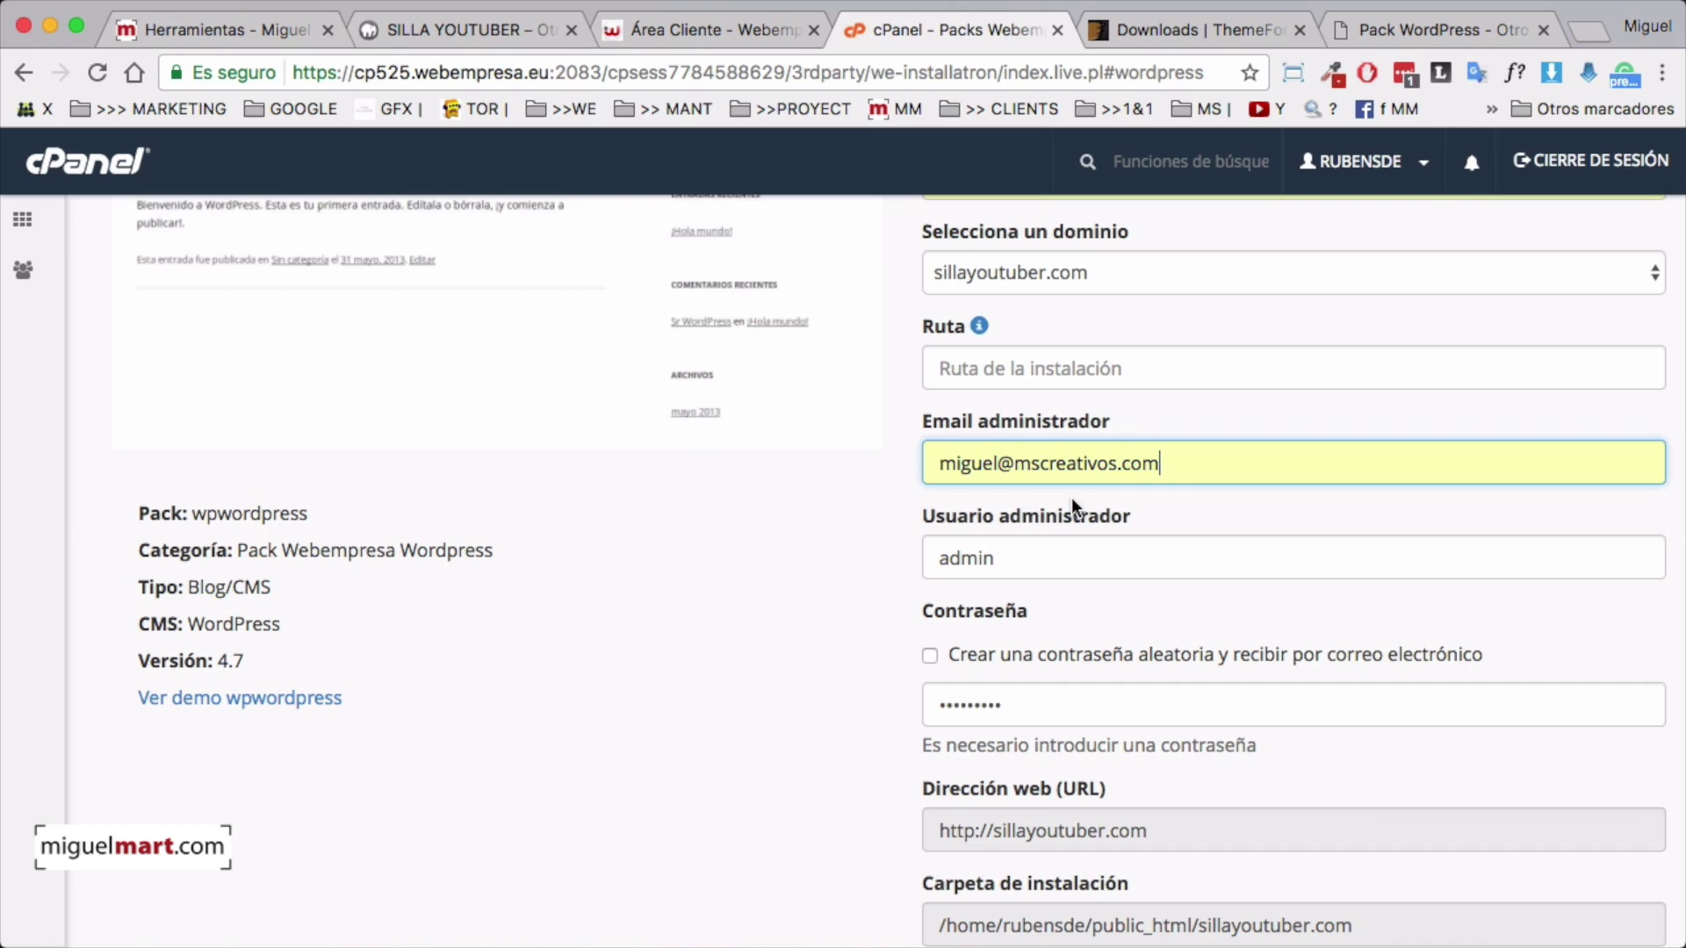
Allow overwriting existing files, confirm it, and launch the WordPress installation
scroll(836, 622, "down", 5)
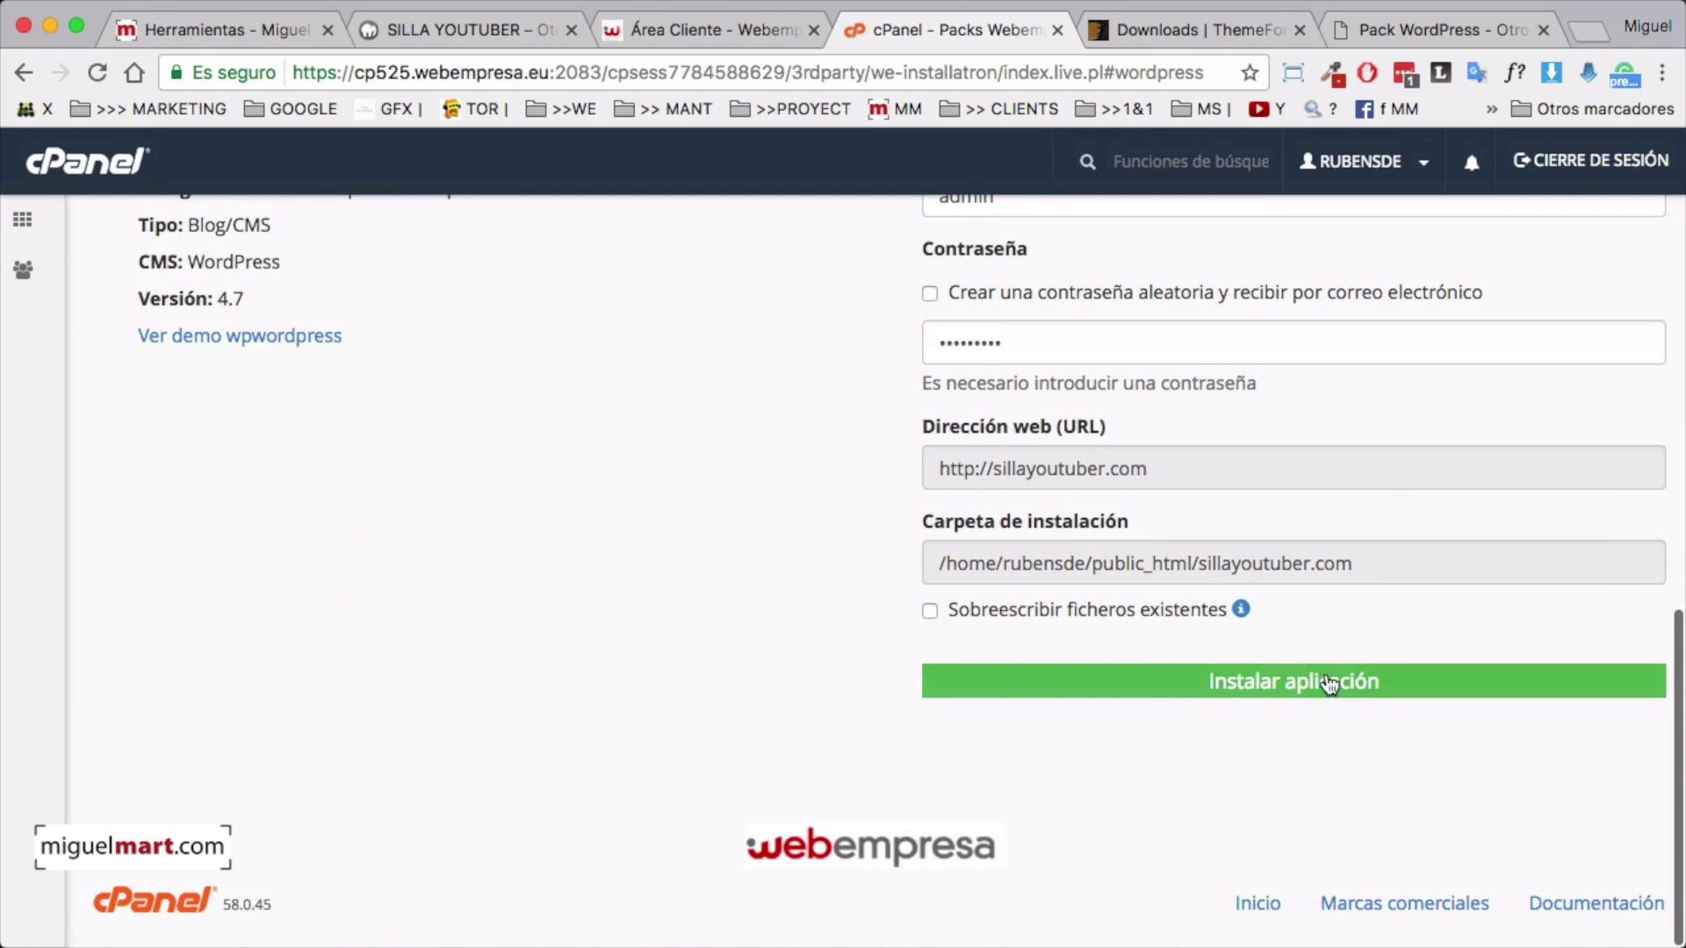
left_click(929, 611)
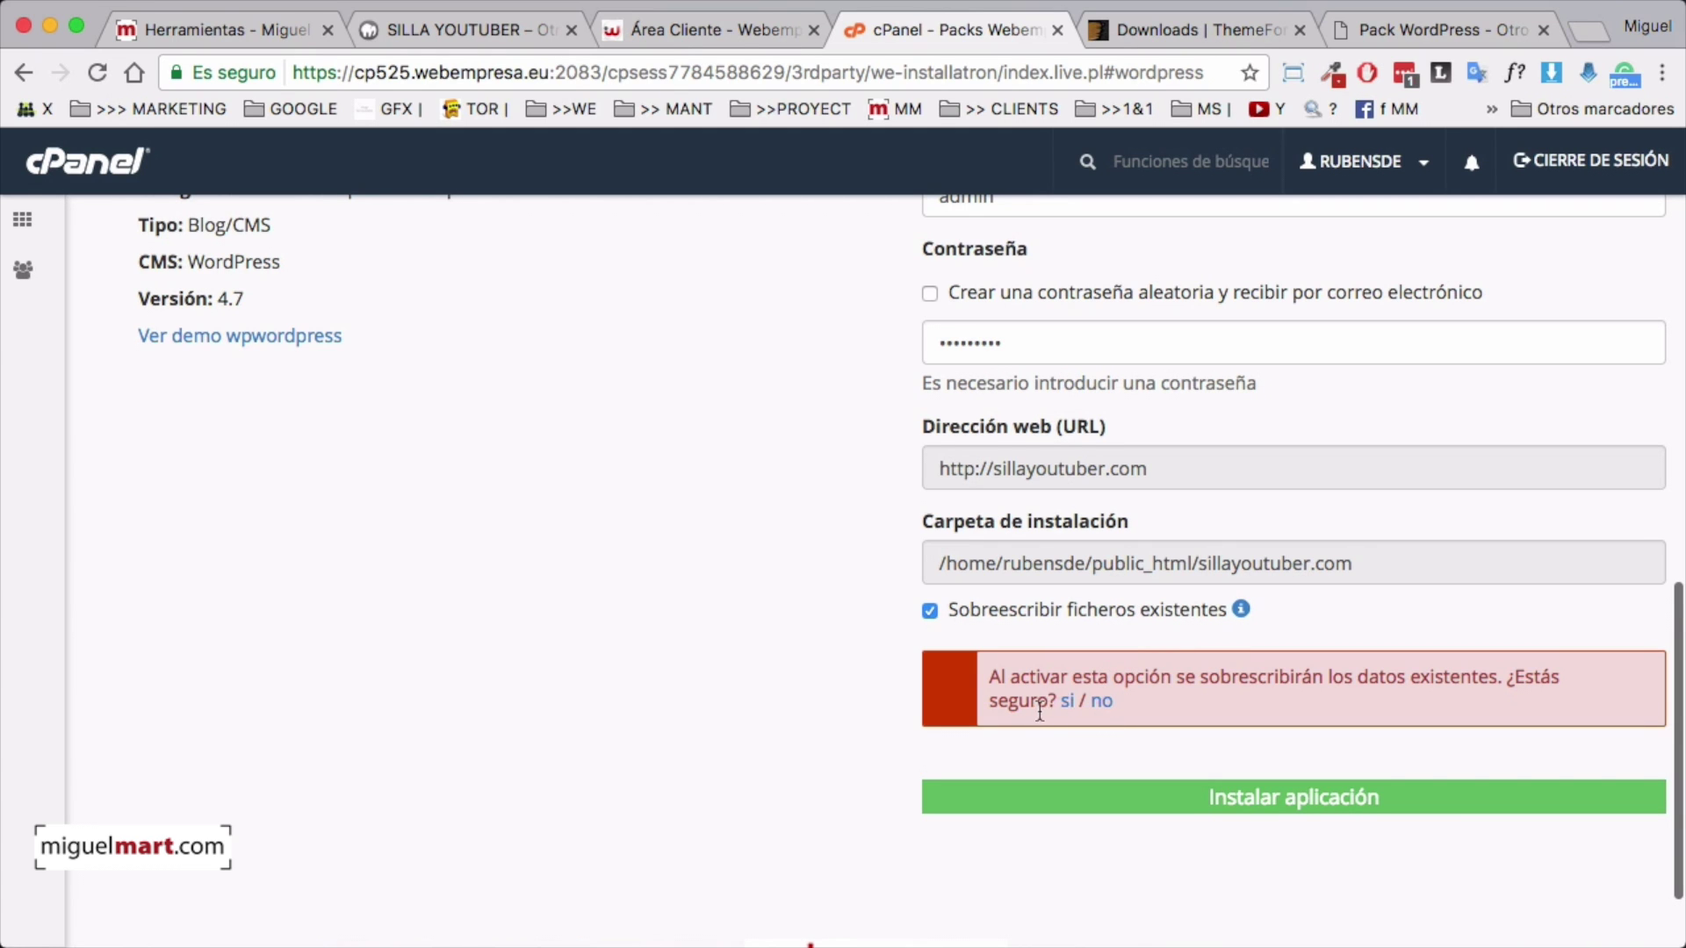
left_click(1066, 703)
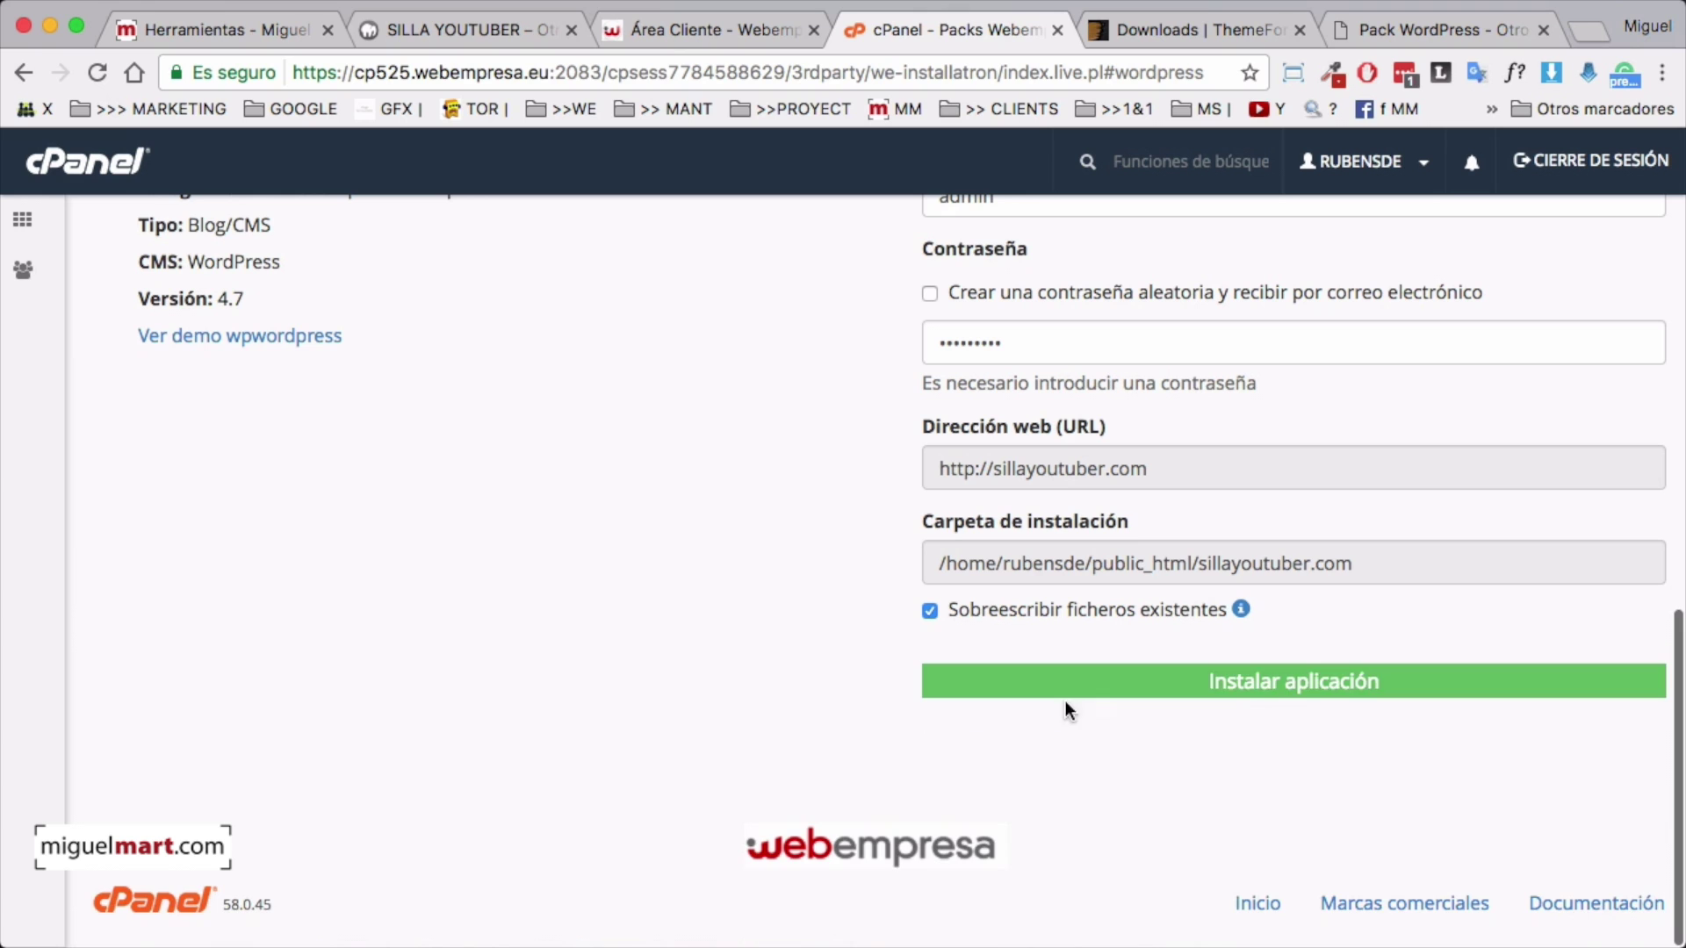
left_click(1280, 685)
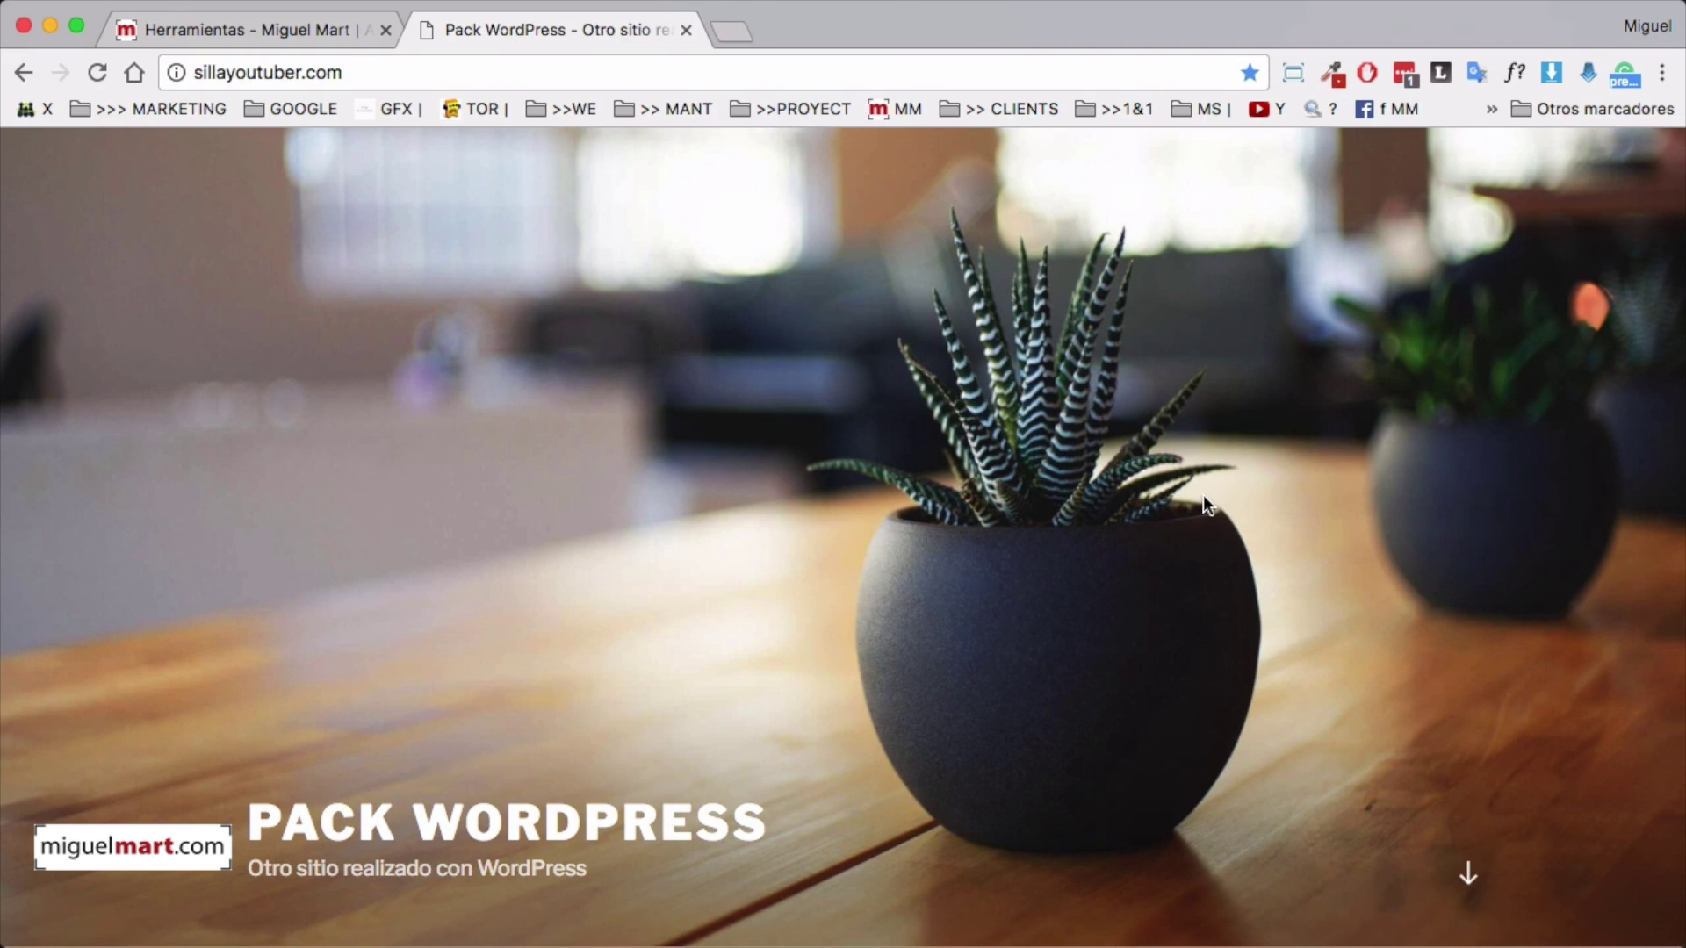
Review the new sillayoutuber.com homepage, then return to the miguelmart.com Herramientas page
scroll(1415, 566, "down", 4)
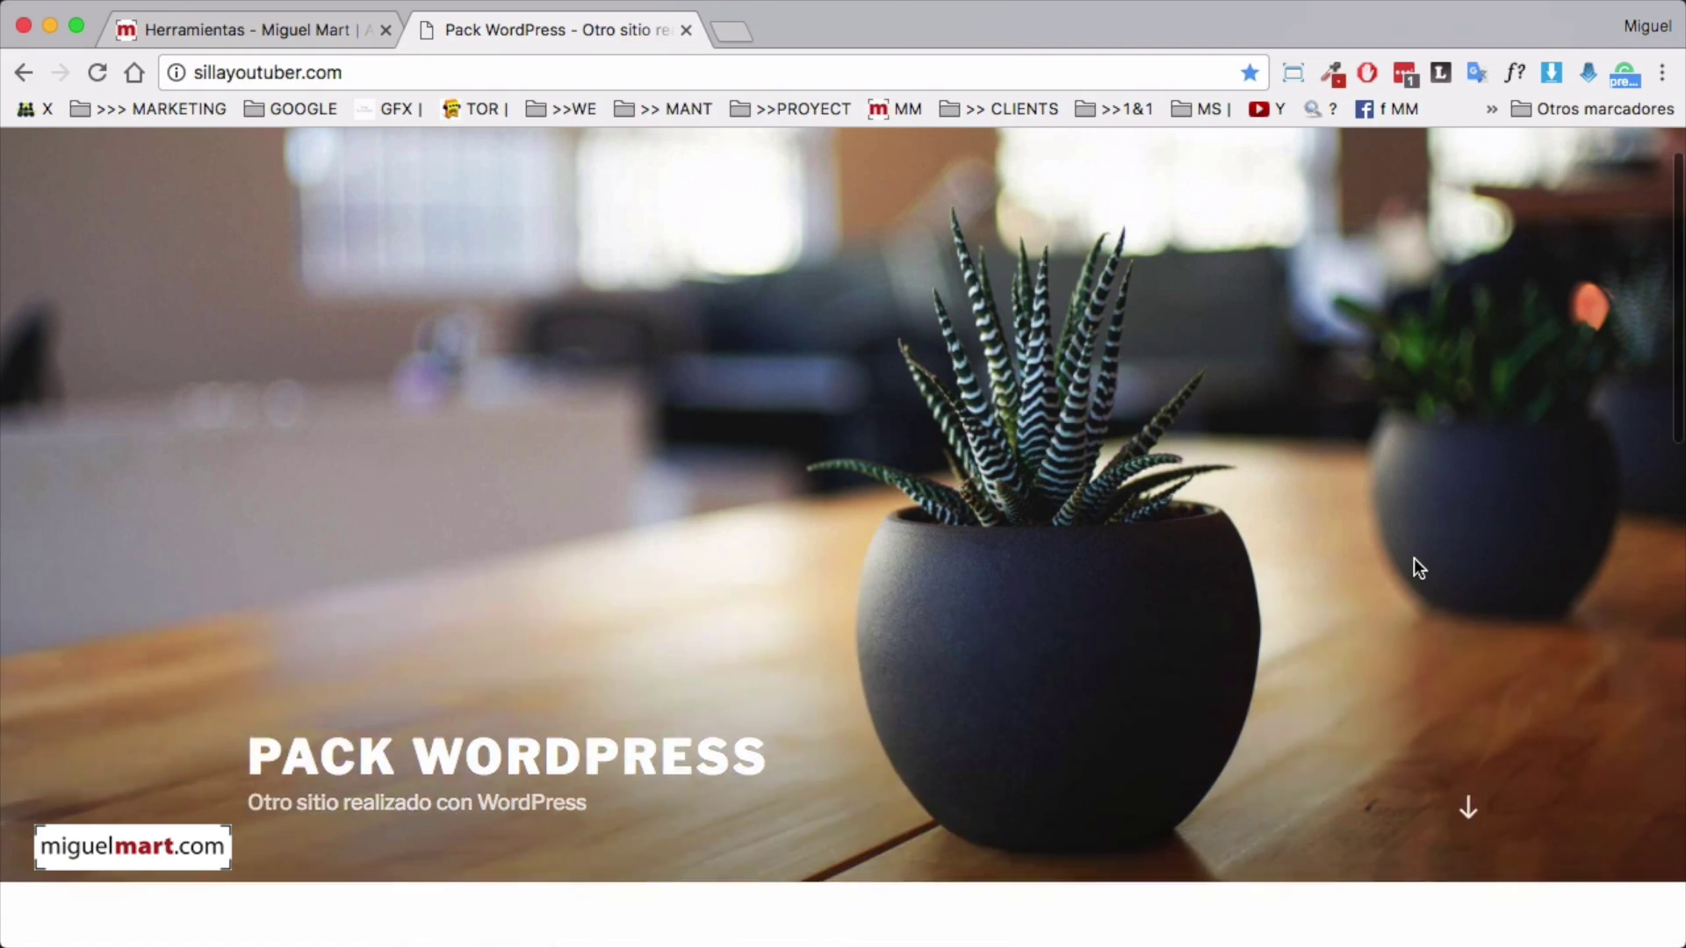
scroll(1415, 568, "down", 15)
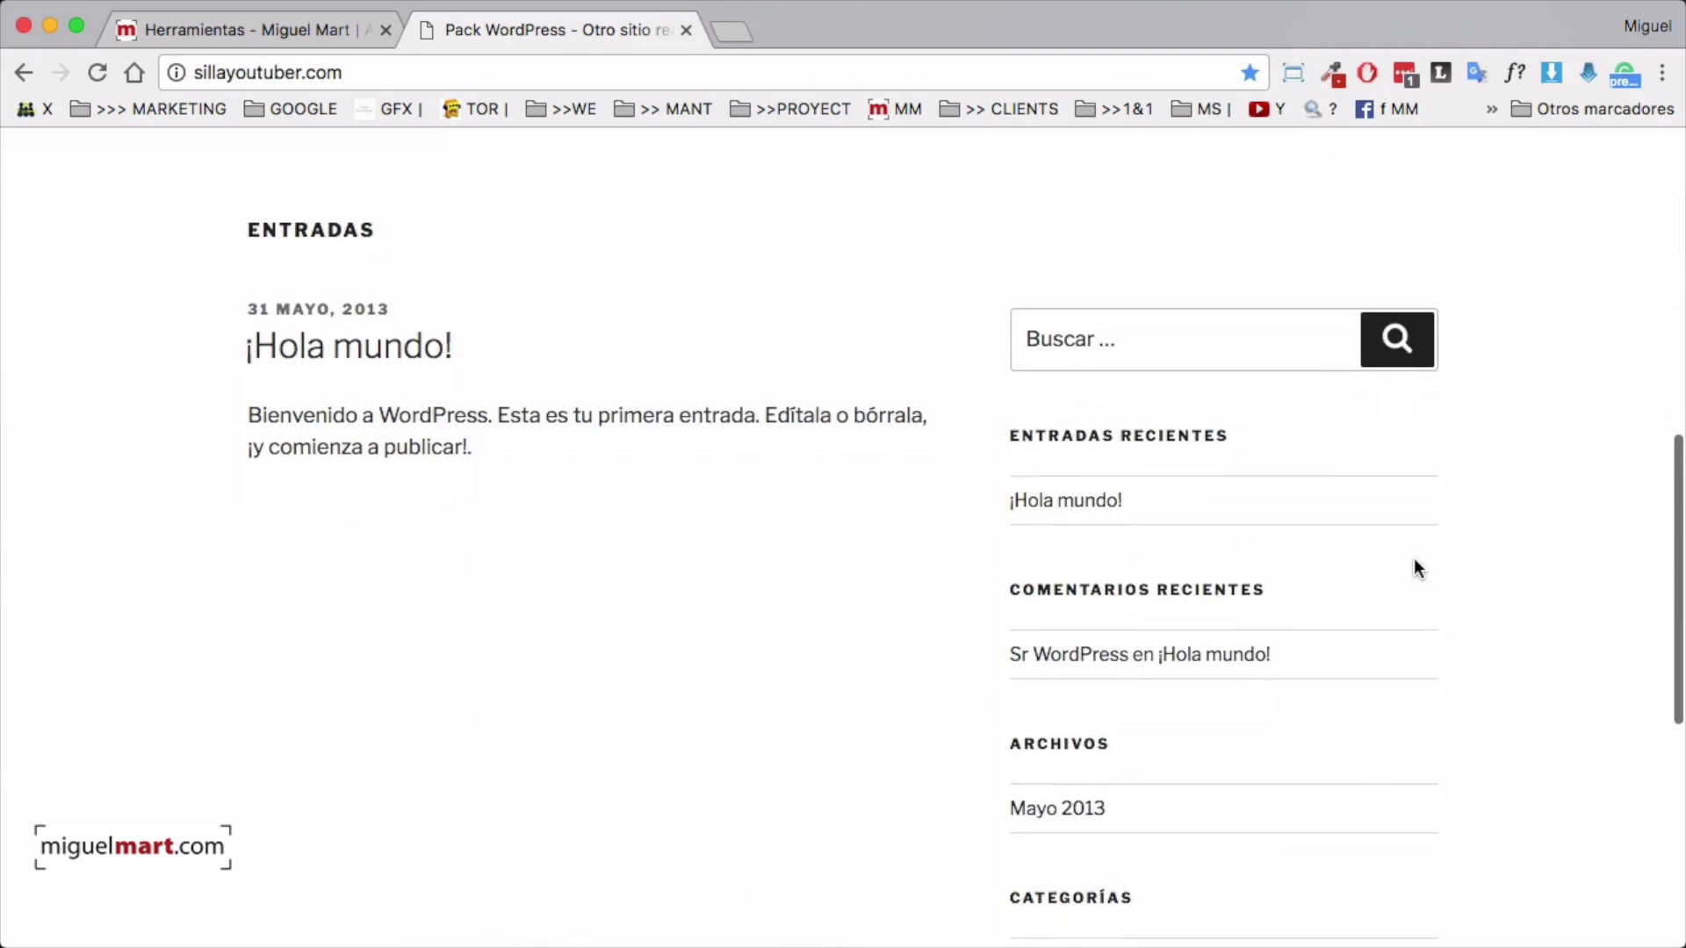
scroll(1414, 557, "up", 20)
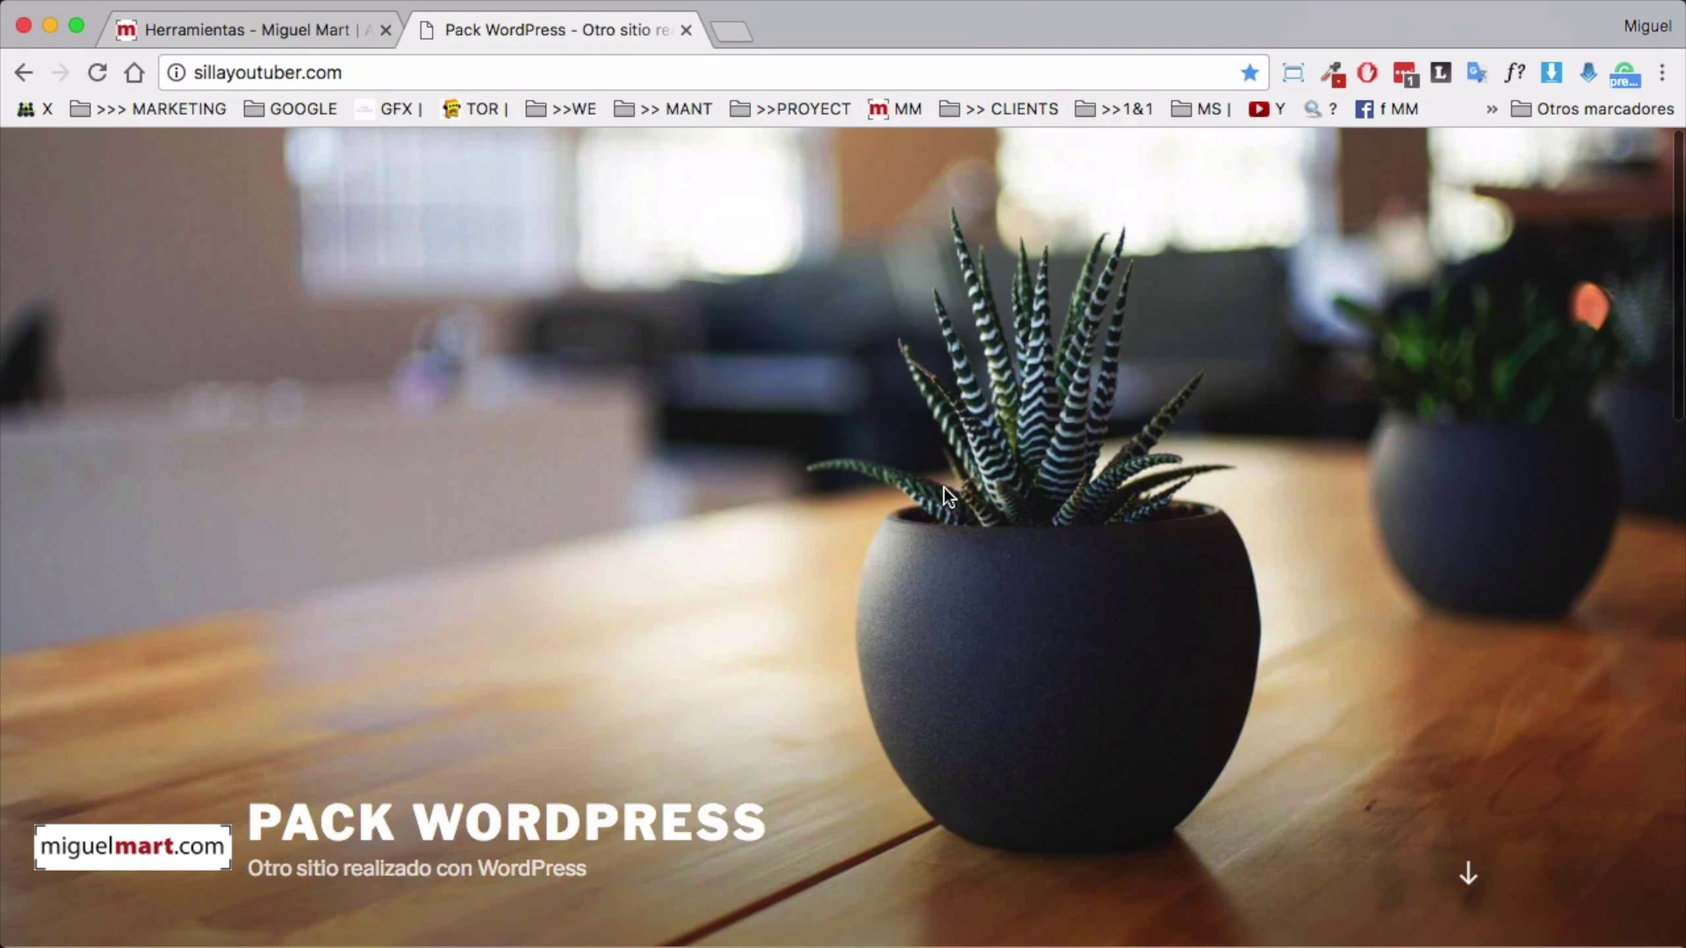
scroll(945, 487, "down", 1)
scroll(945, 488, "up", 1)
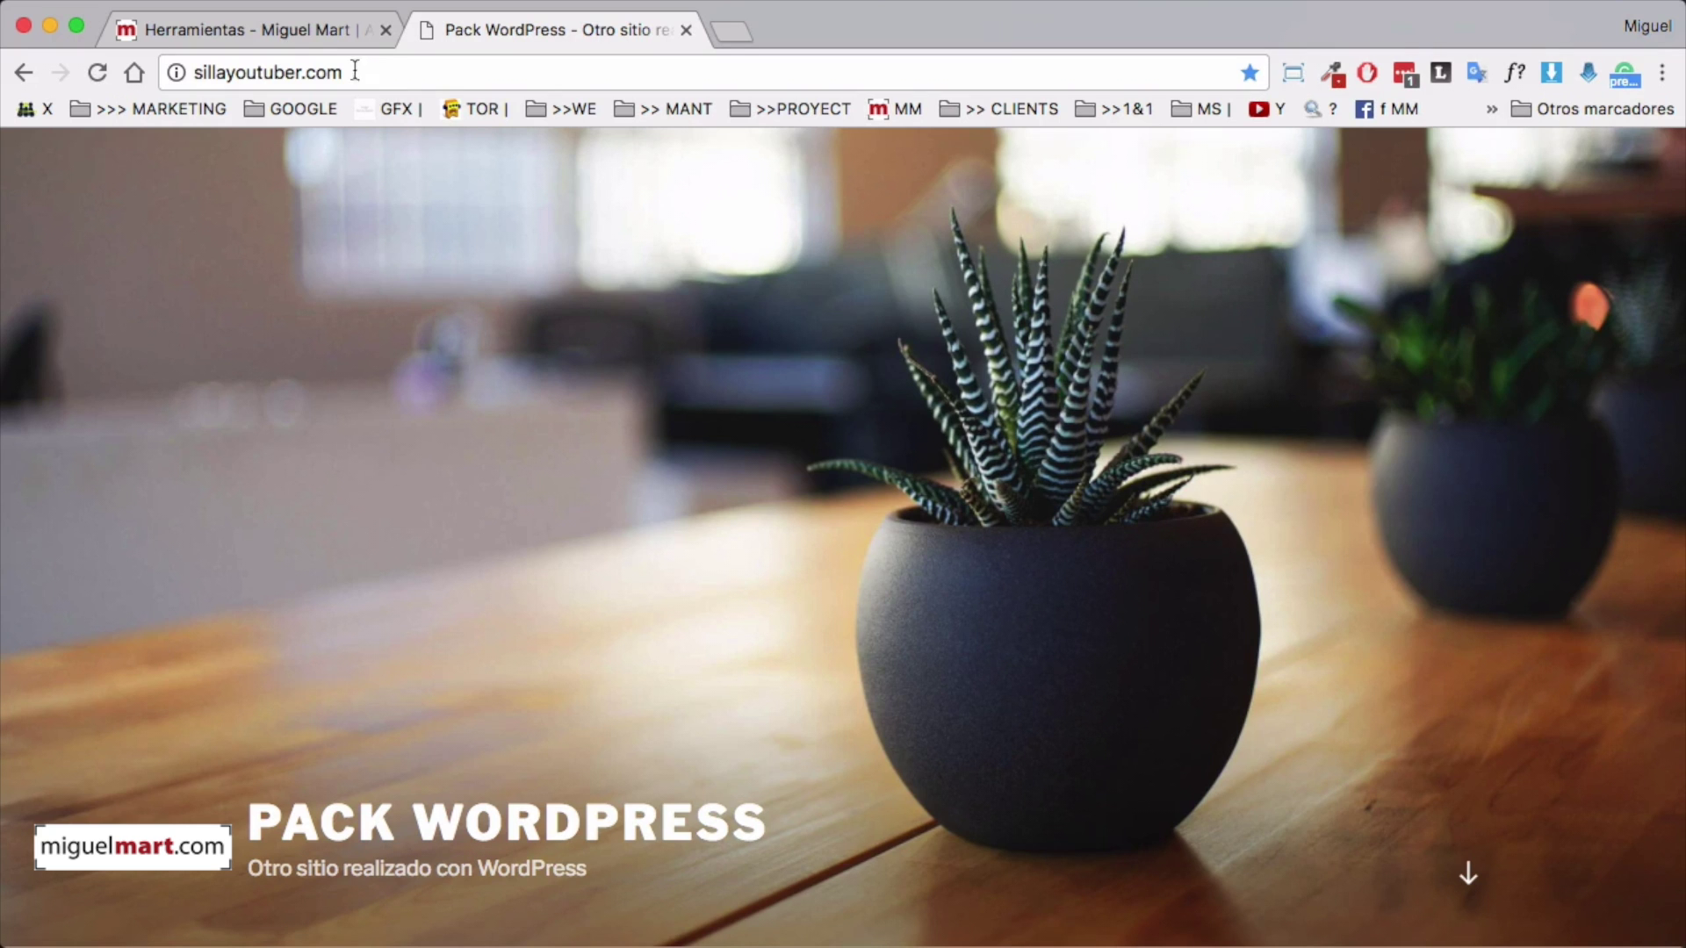
left_click(302, 26)
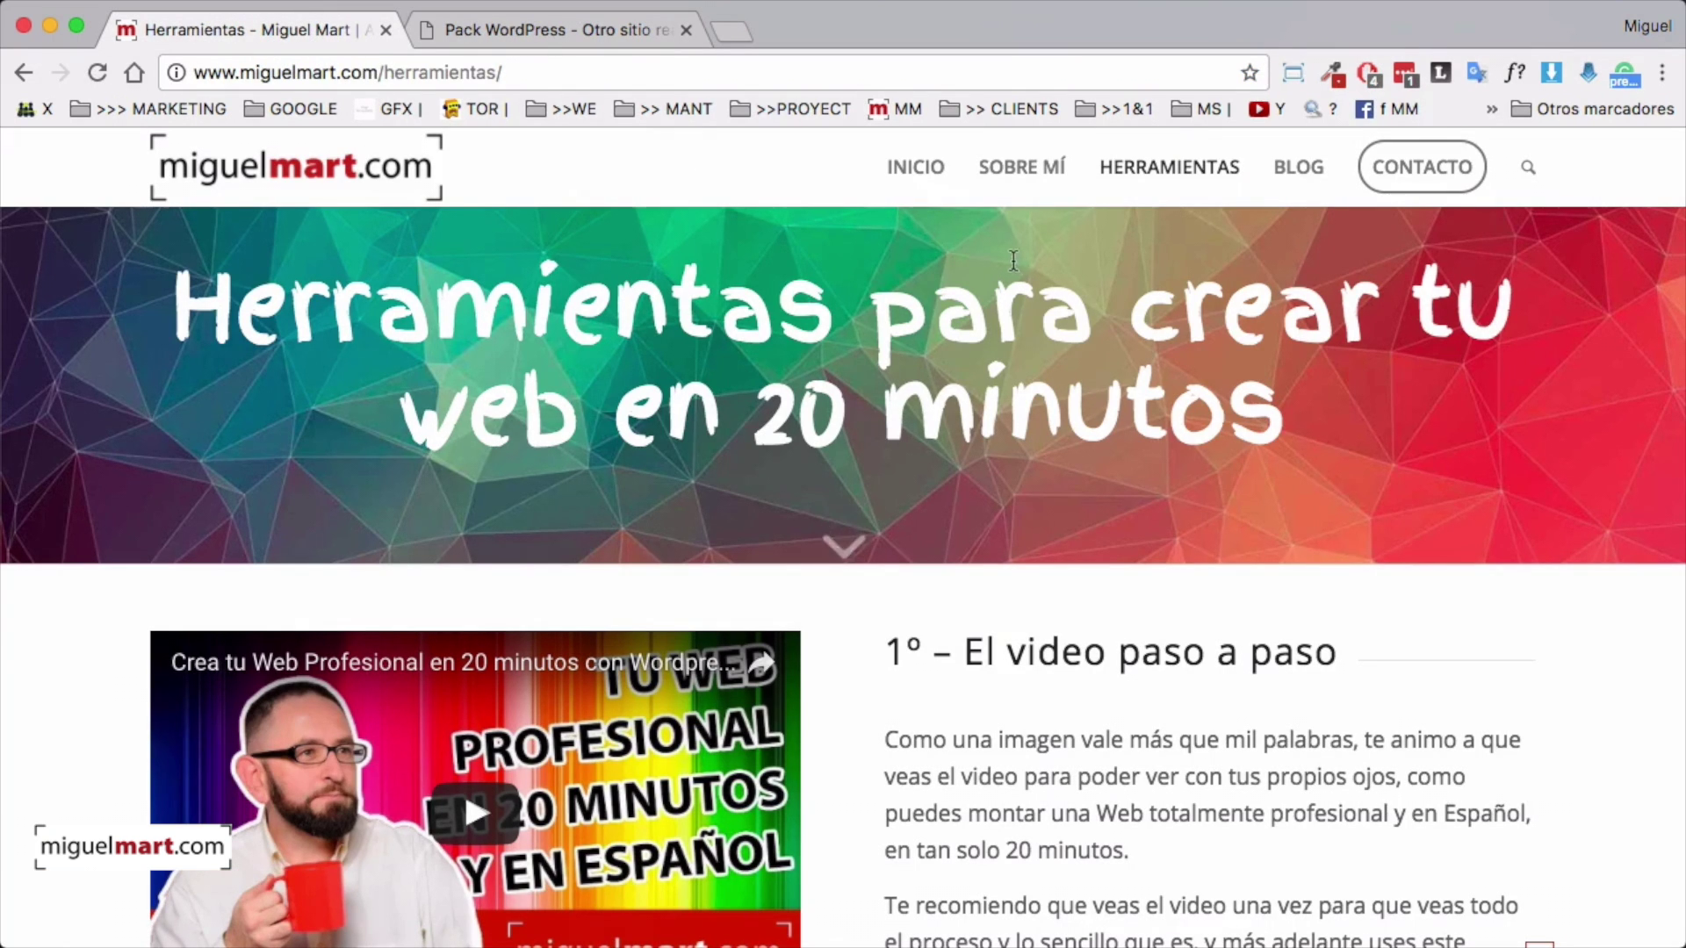
Reload the Herramientas page, find the '3º – La portada de tu Web – El Theme' section, and open the Enfold theme link
scroll(981, 244, "up", 1)
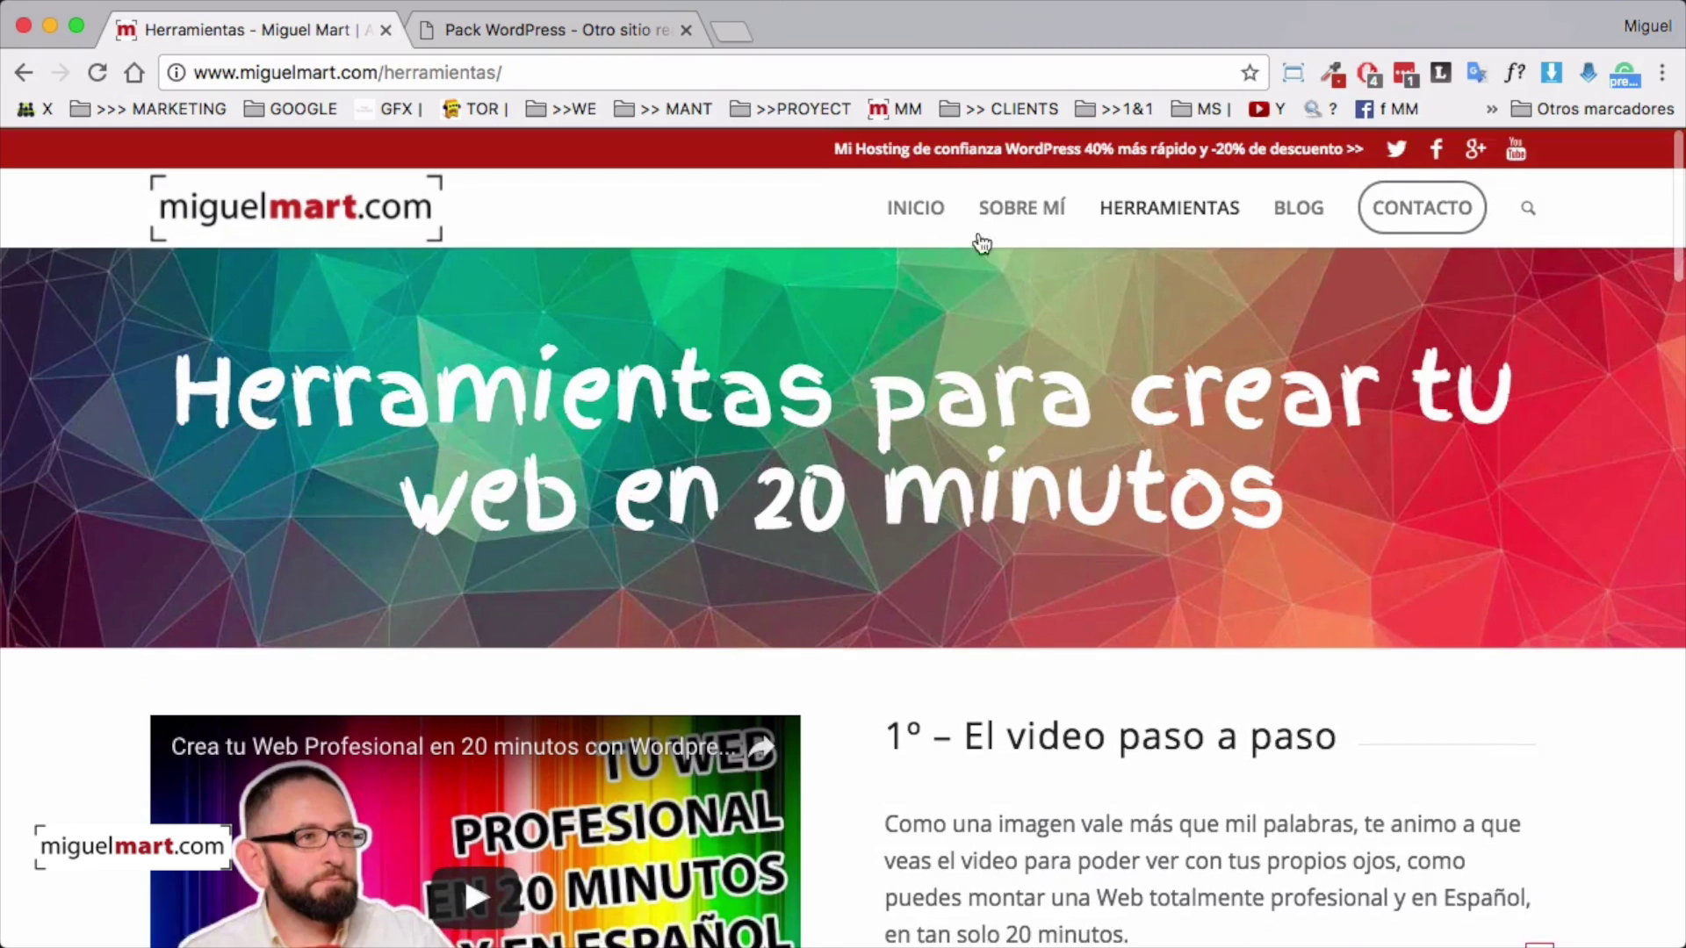
left_click(1152, 211)
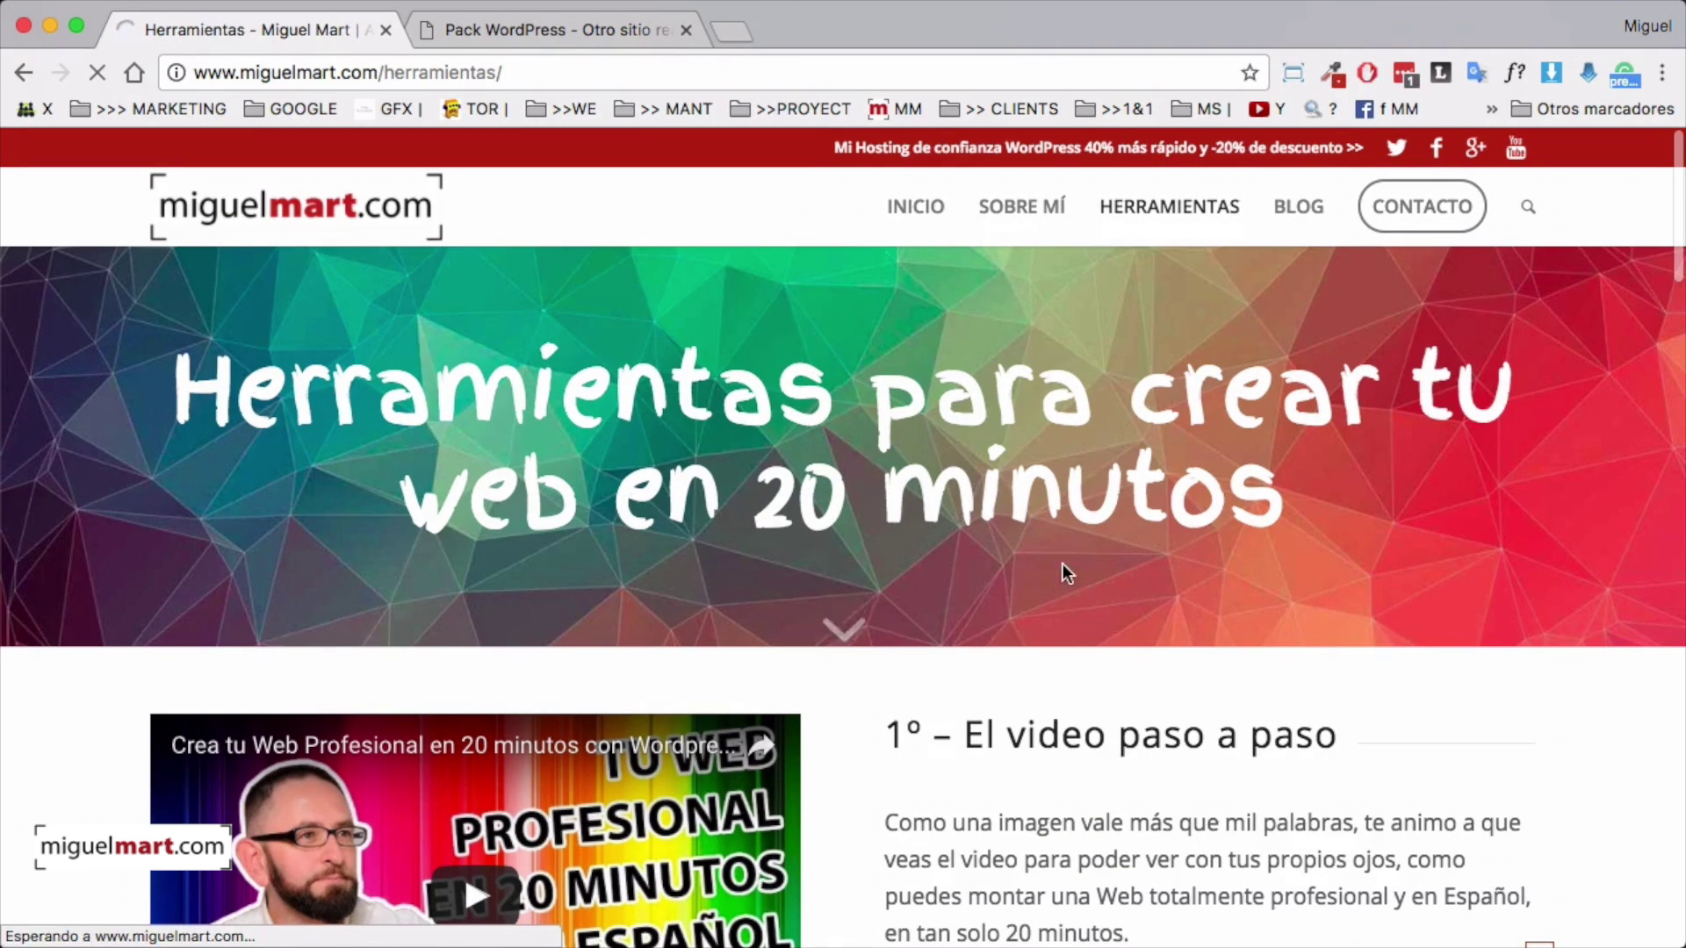
scroll(1440, 553, "down", 5)
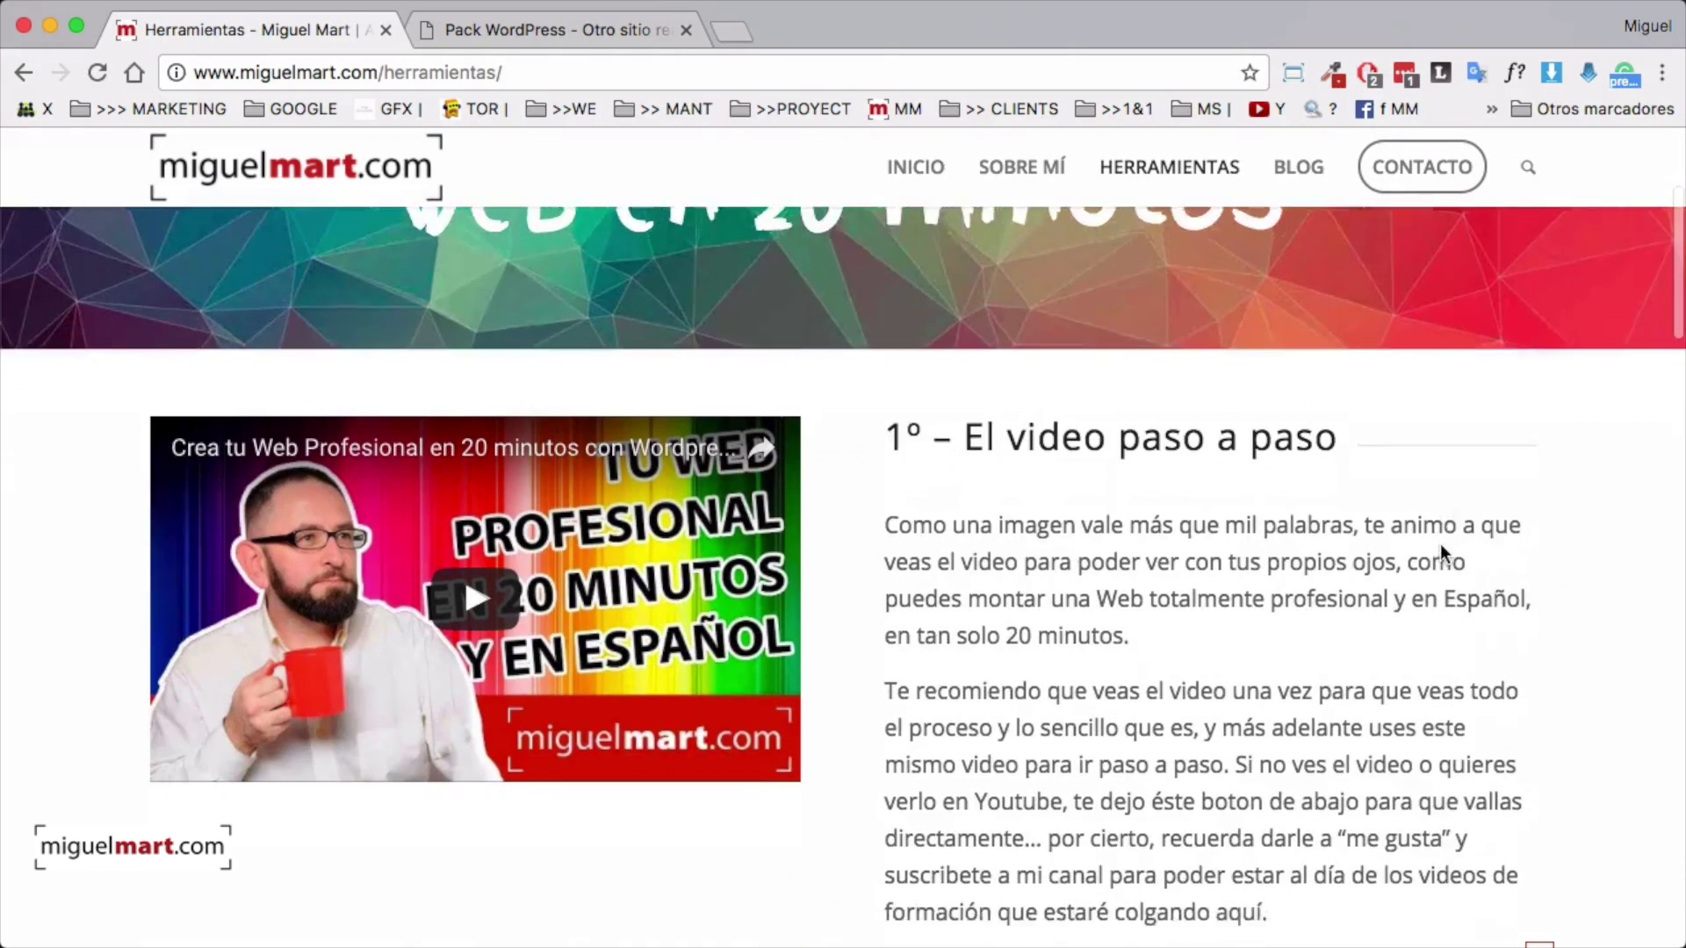
scroll(1215, 561, "down", 4)
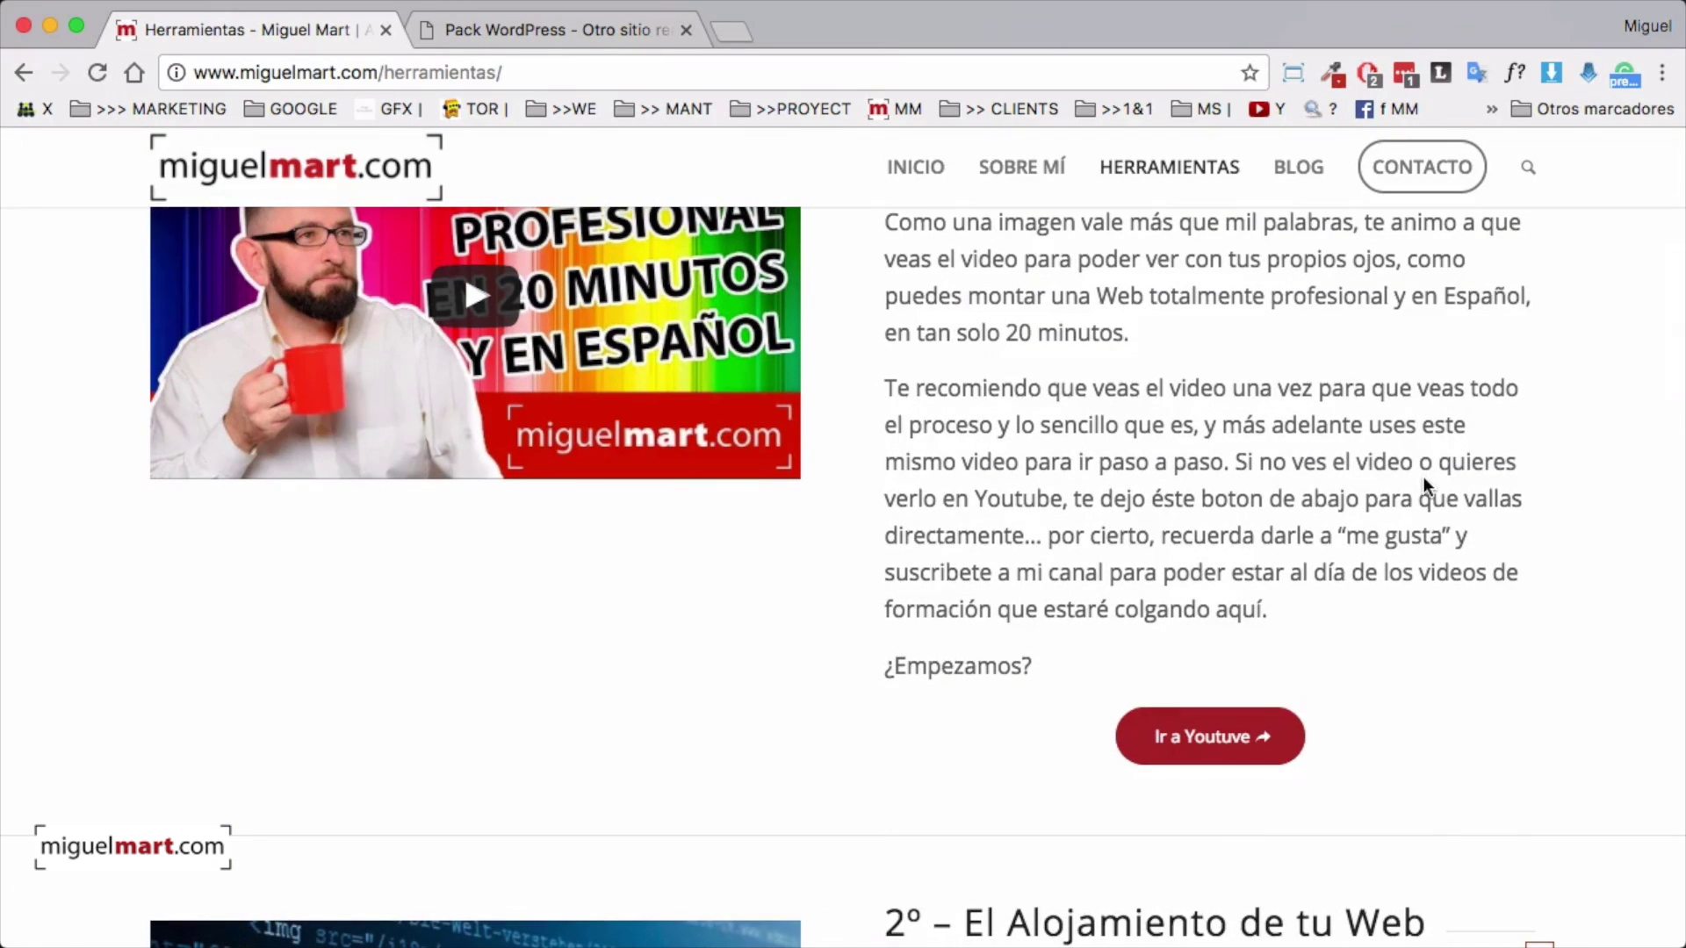
scroll(1449, 501, "down", 6)
scroll(1487, 531, "down", 4)
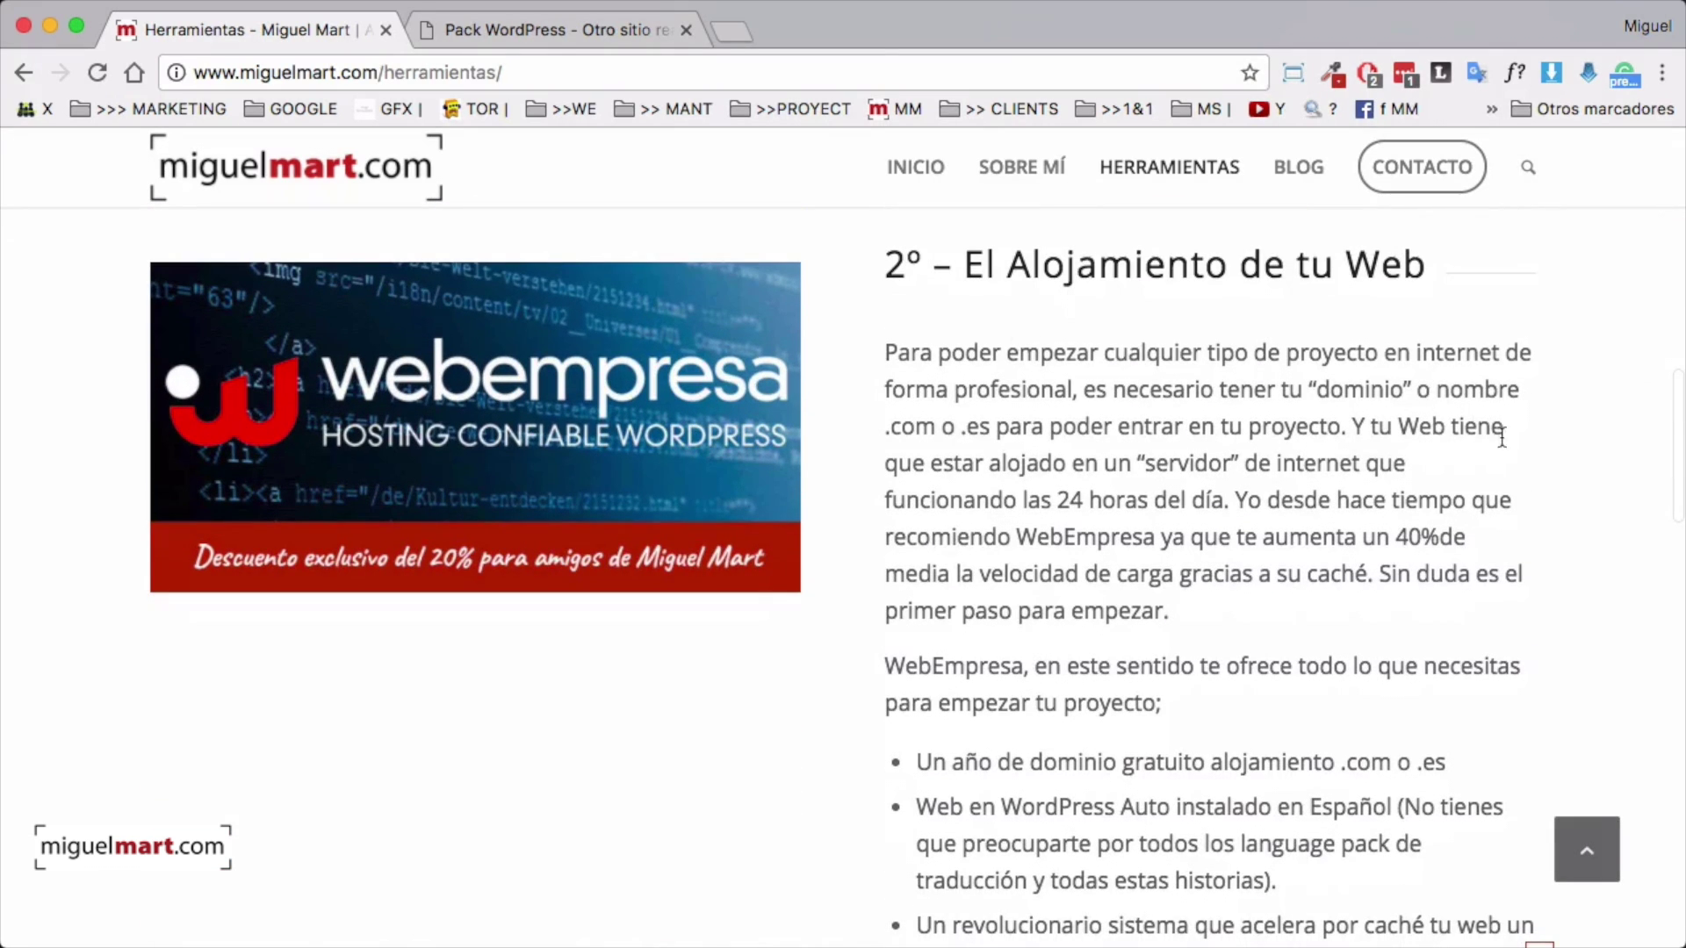
scroll(1458, 476, "down", 4)
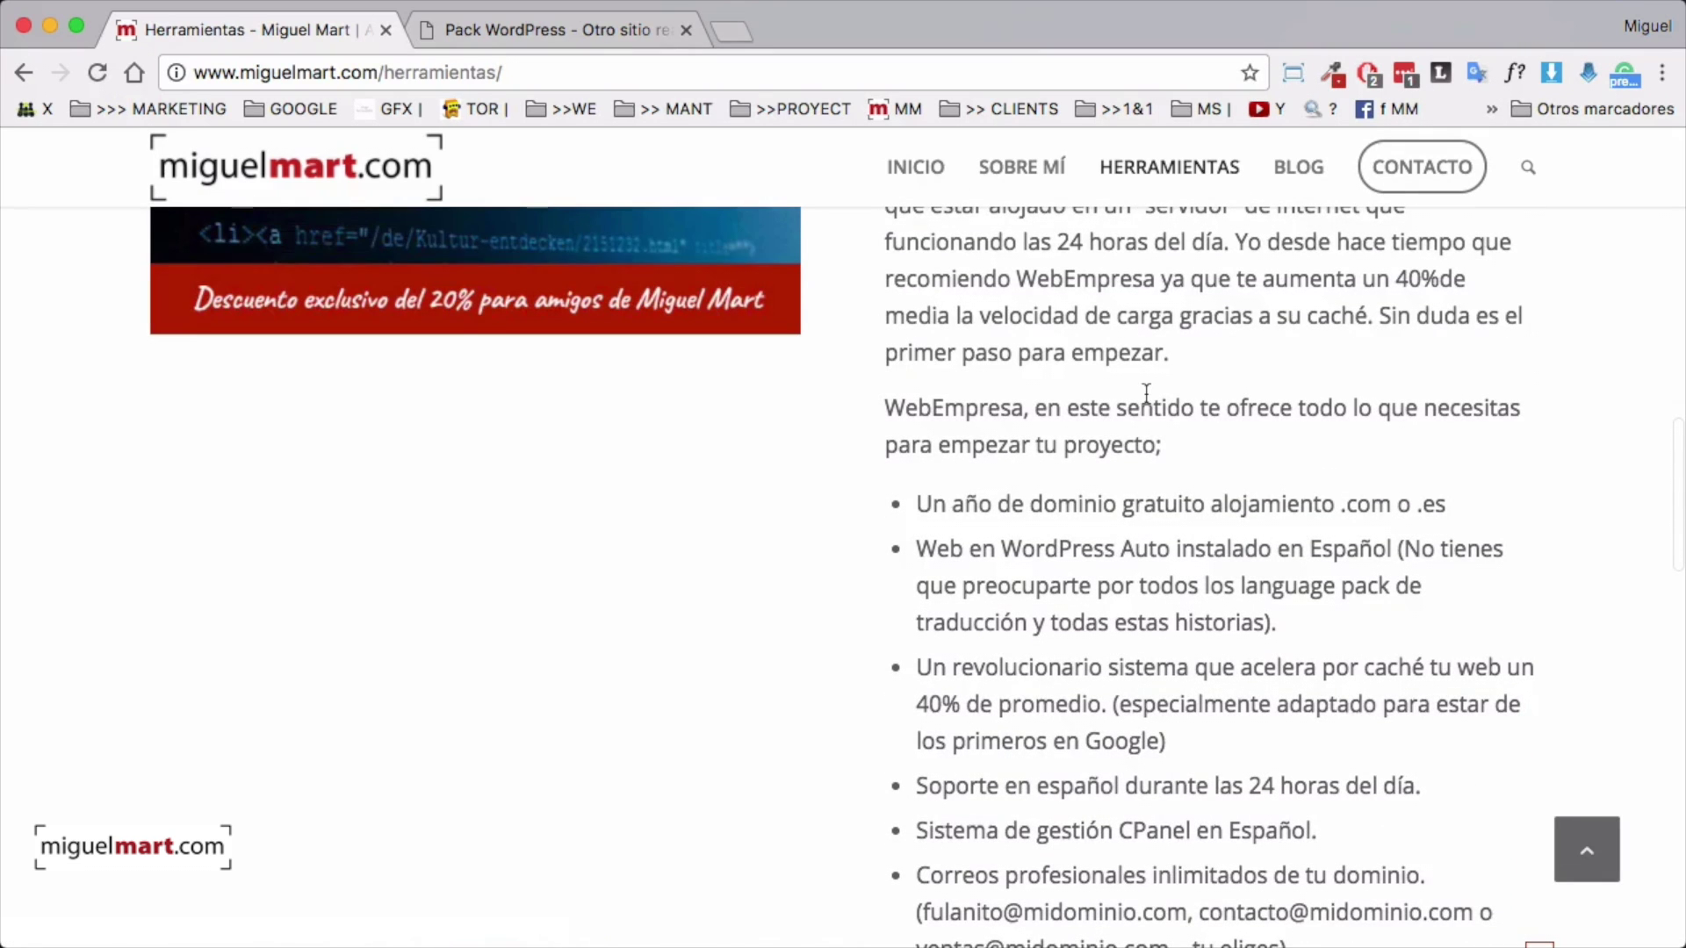
scroll(1145, 393, "down", 9)
scroll(1460, 430, "down", 10)
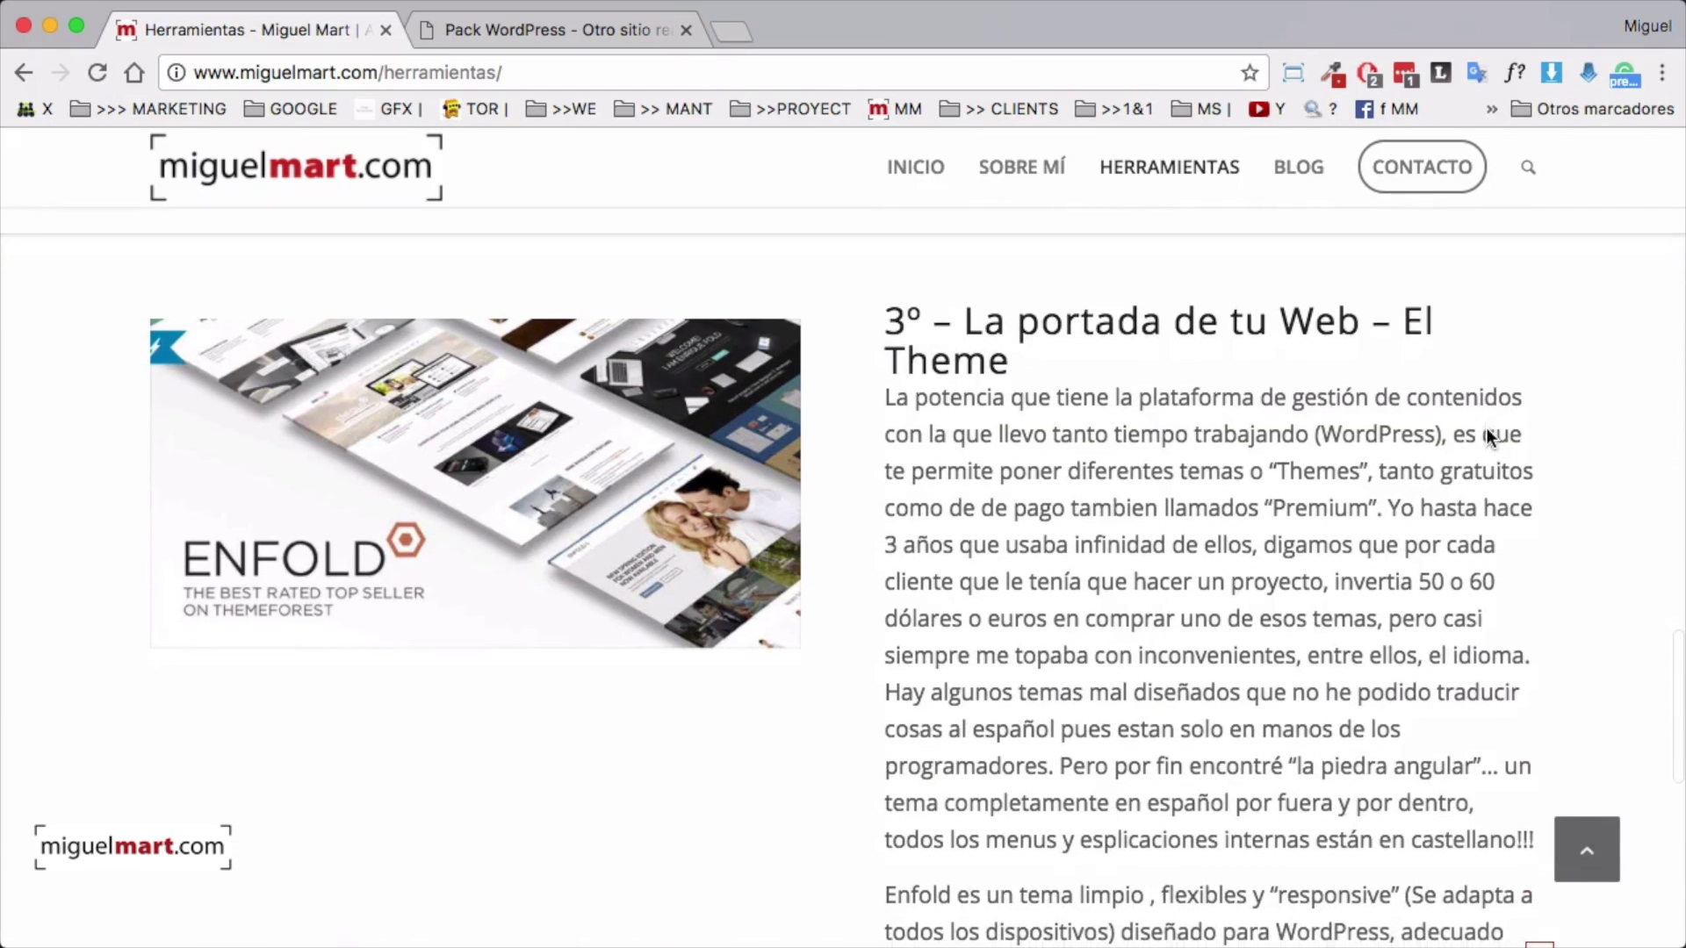
scroll(1475, 432, "down", 1)
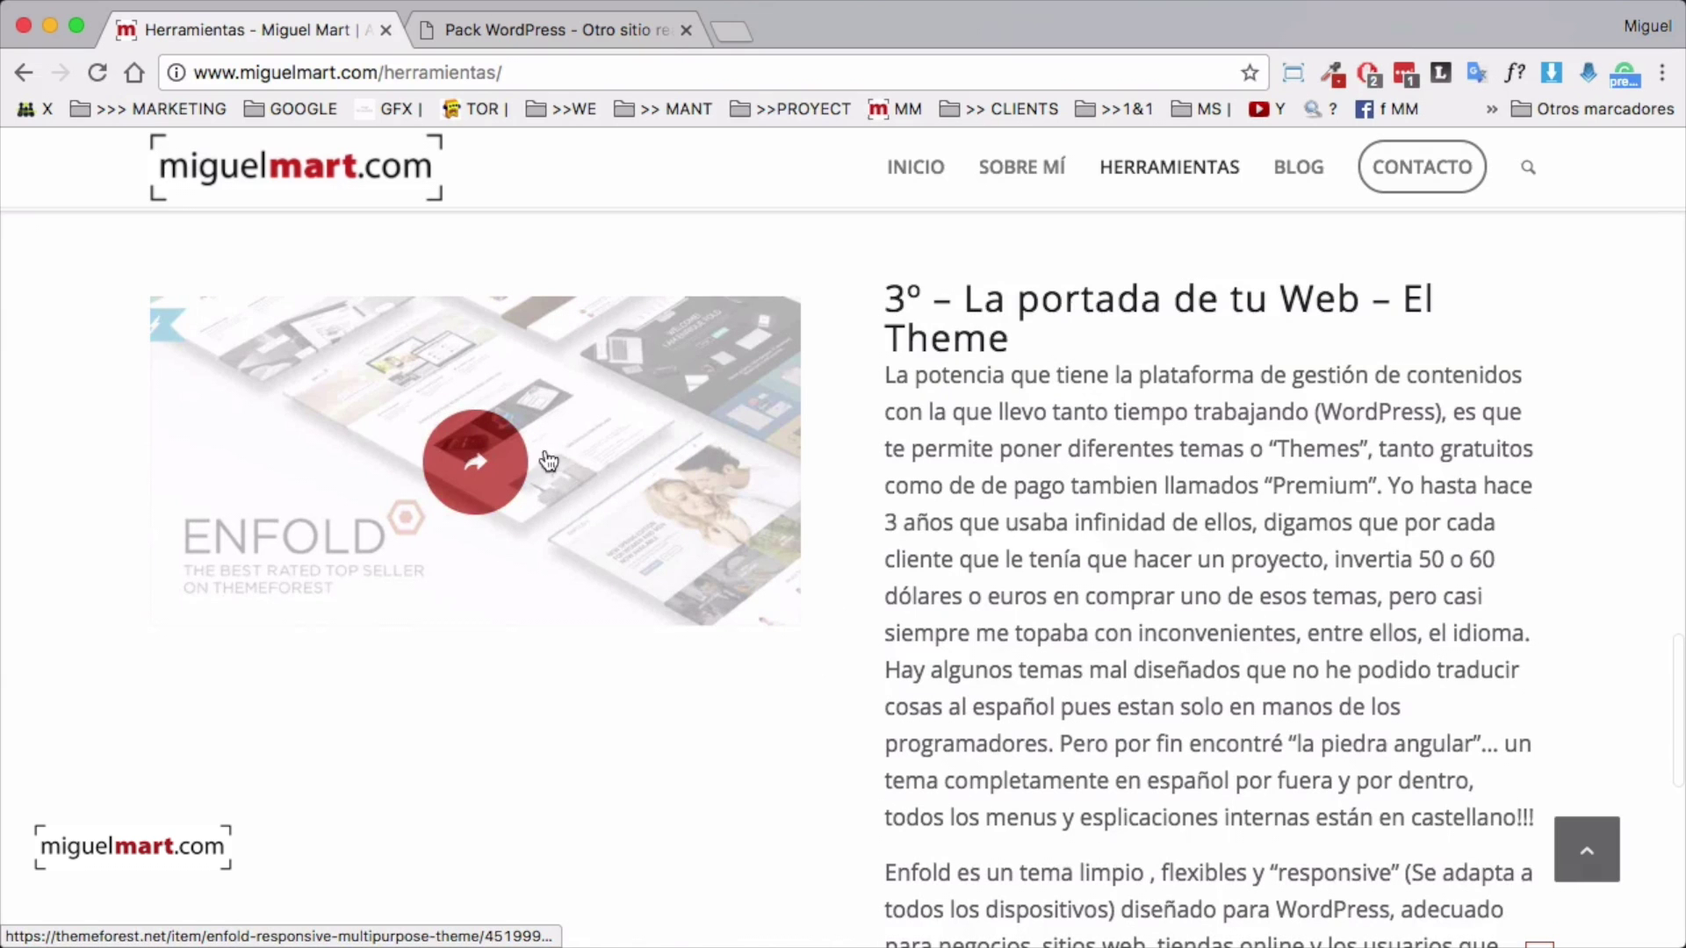
scroll(1229, 703, "down", 10)
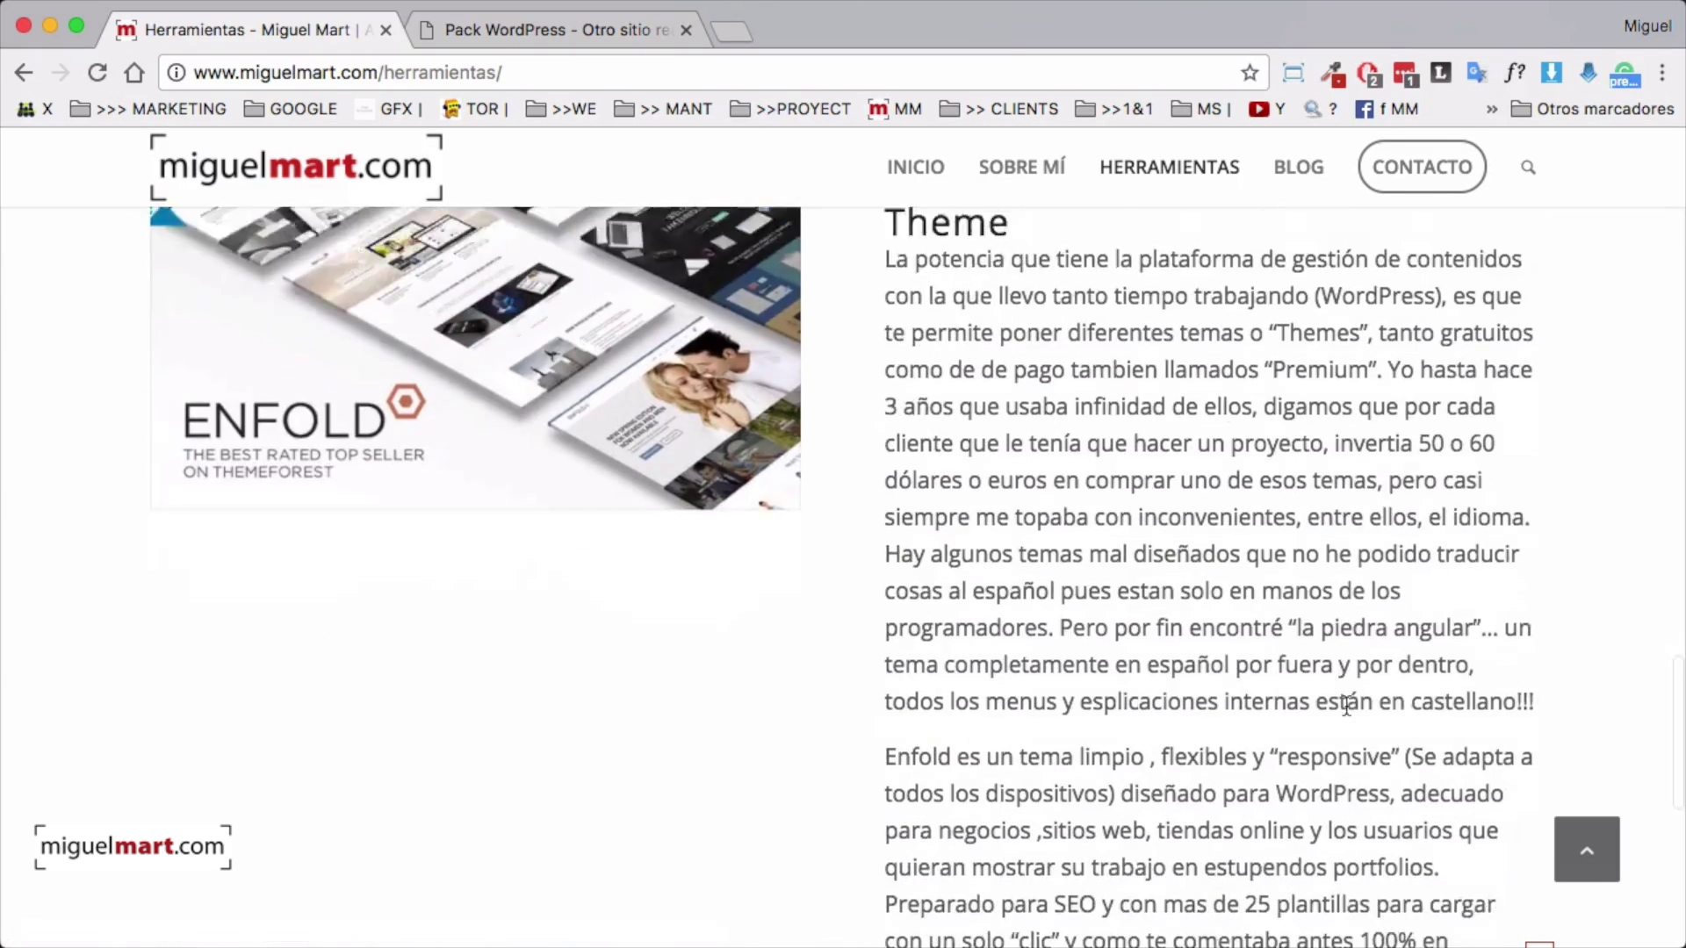
scroll(470, 512, "up", 10)
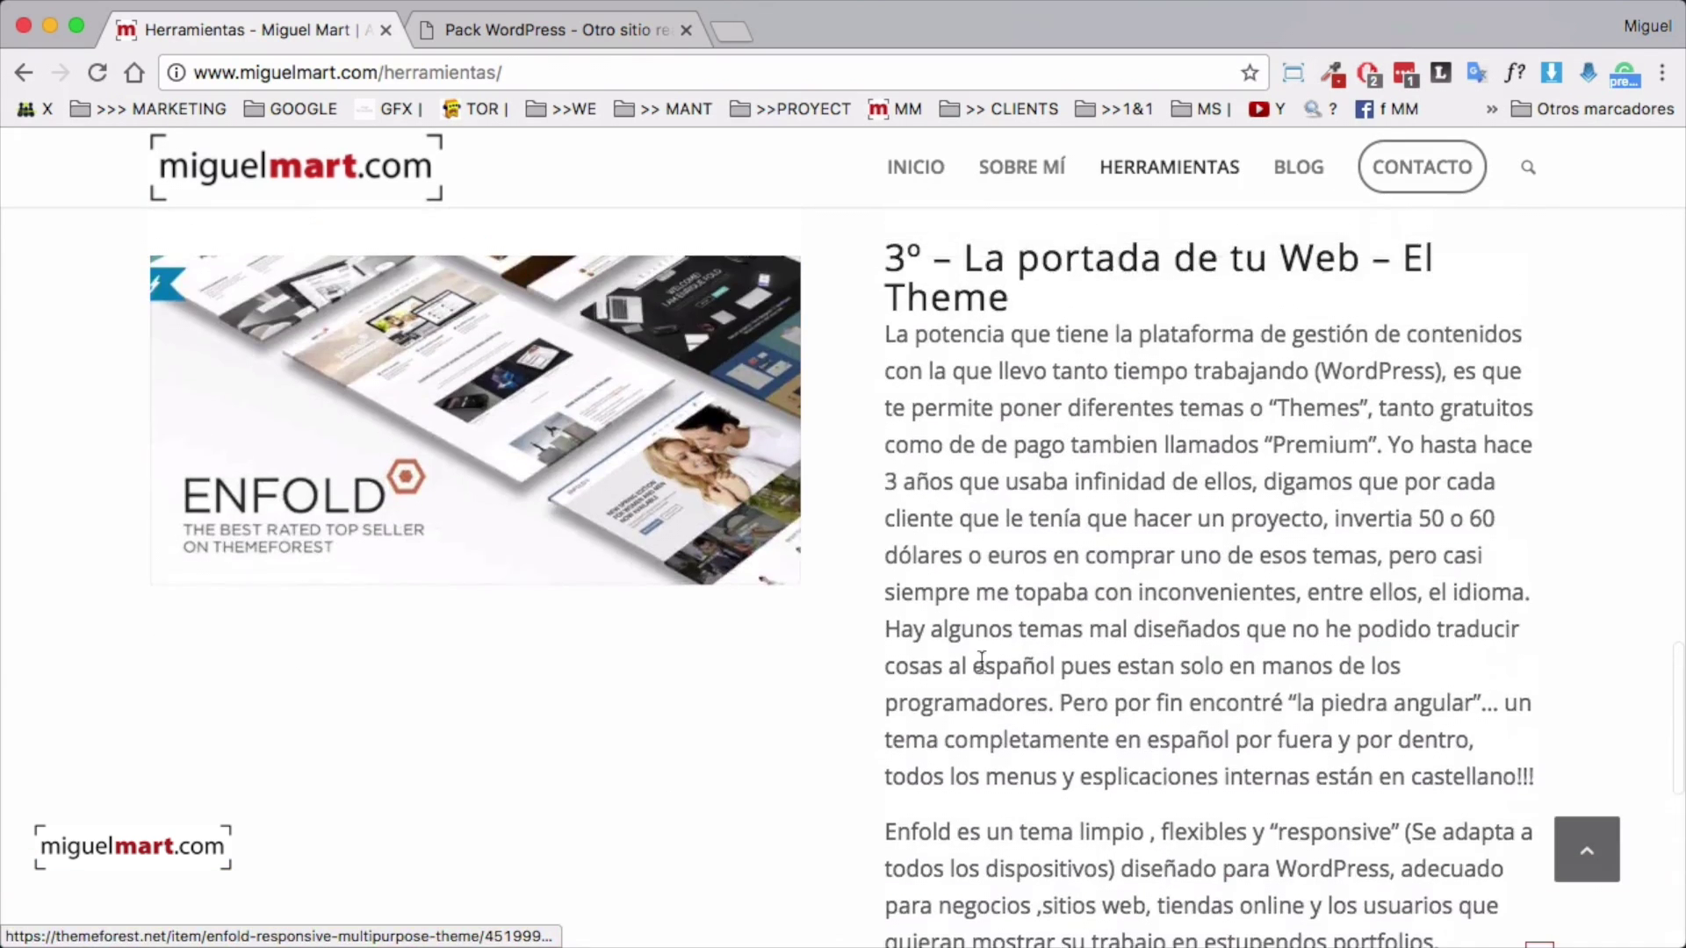
left_click(470, 511)
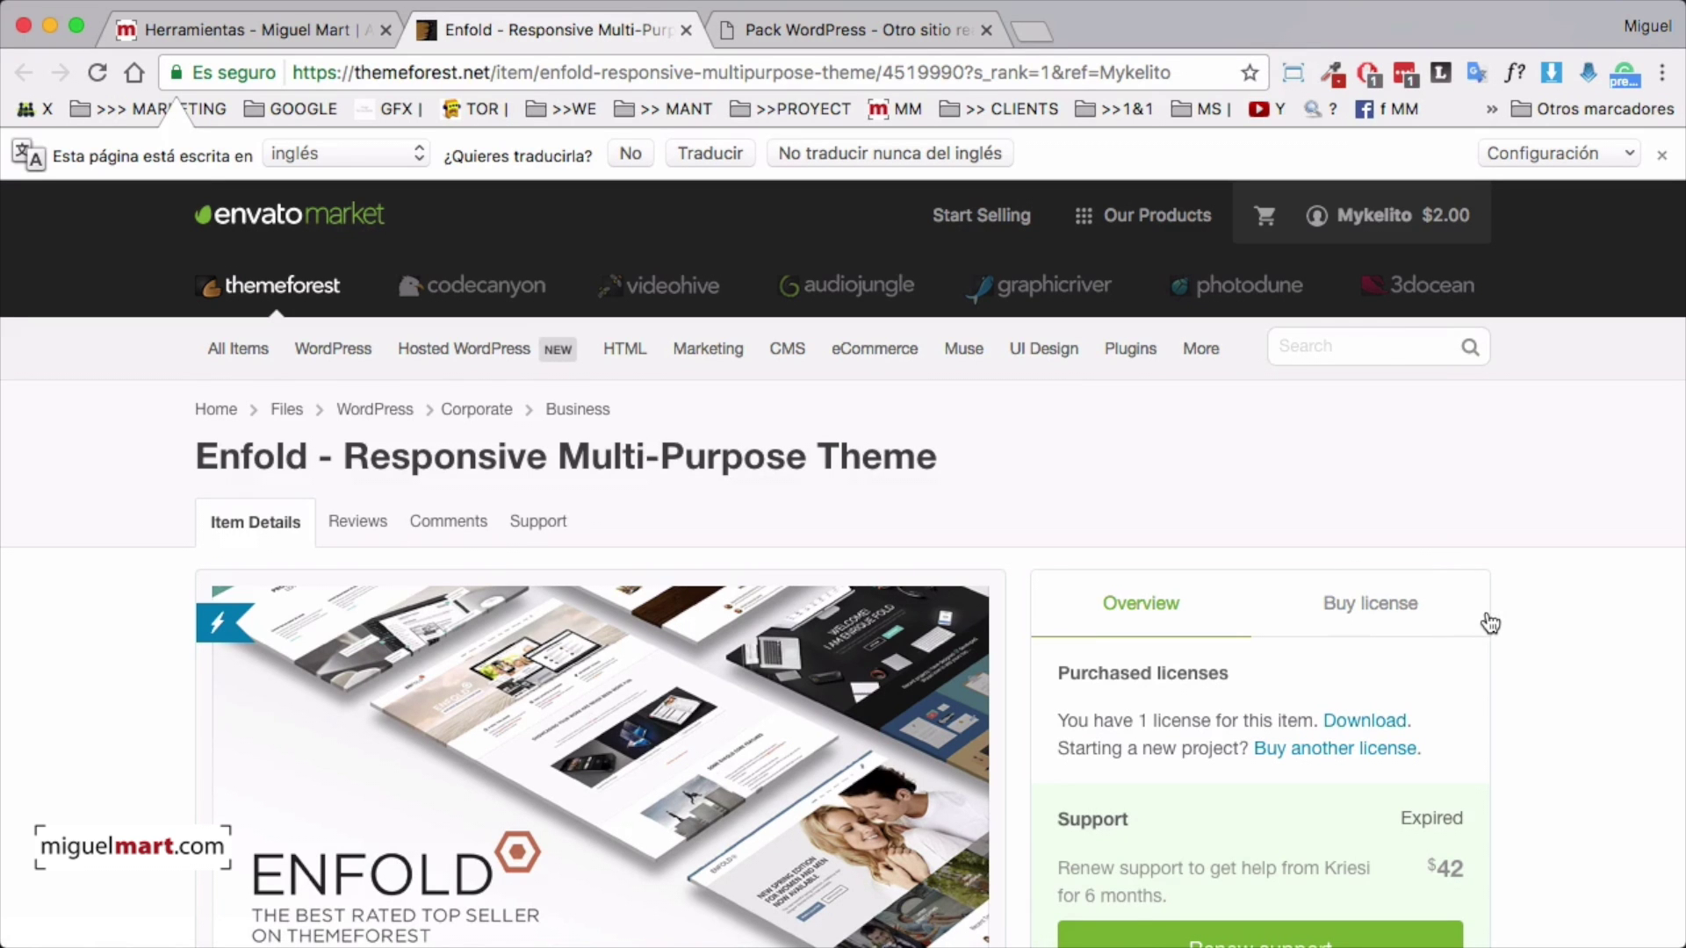
Read down the Enfold ThemeForest description to the Enfold 2017 default demo section
scroll(1490, 623, "down", 3)
scroll(1490, 623, "down", 5)
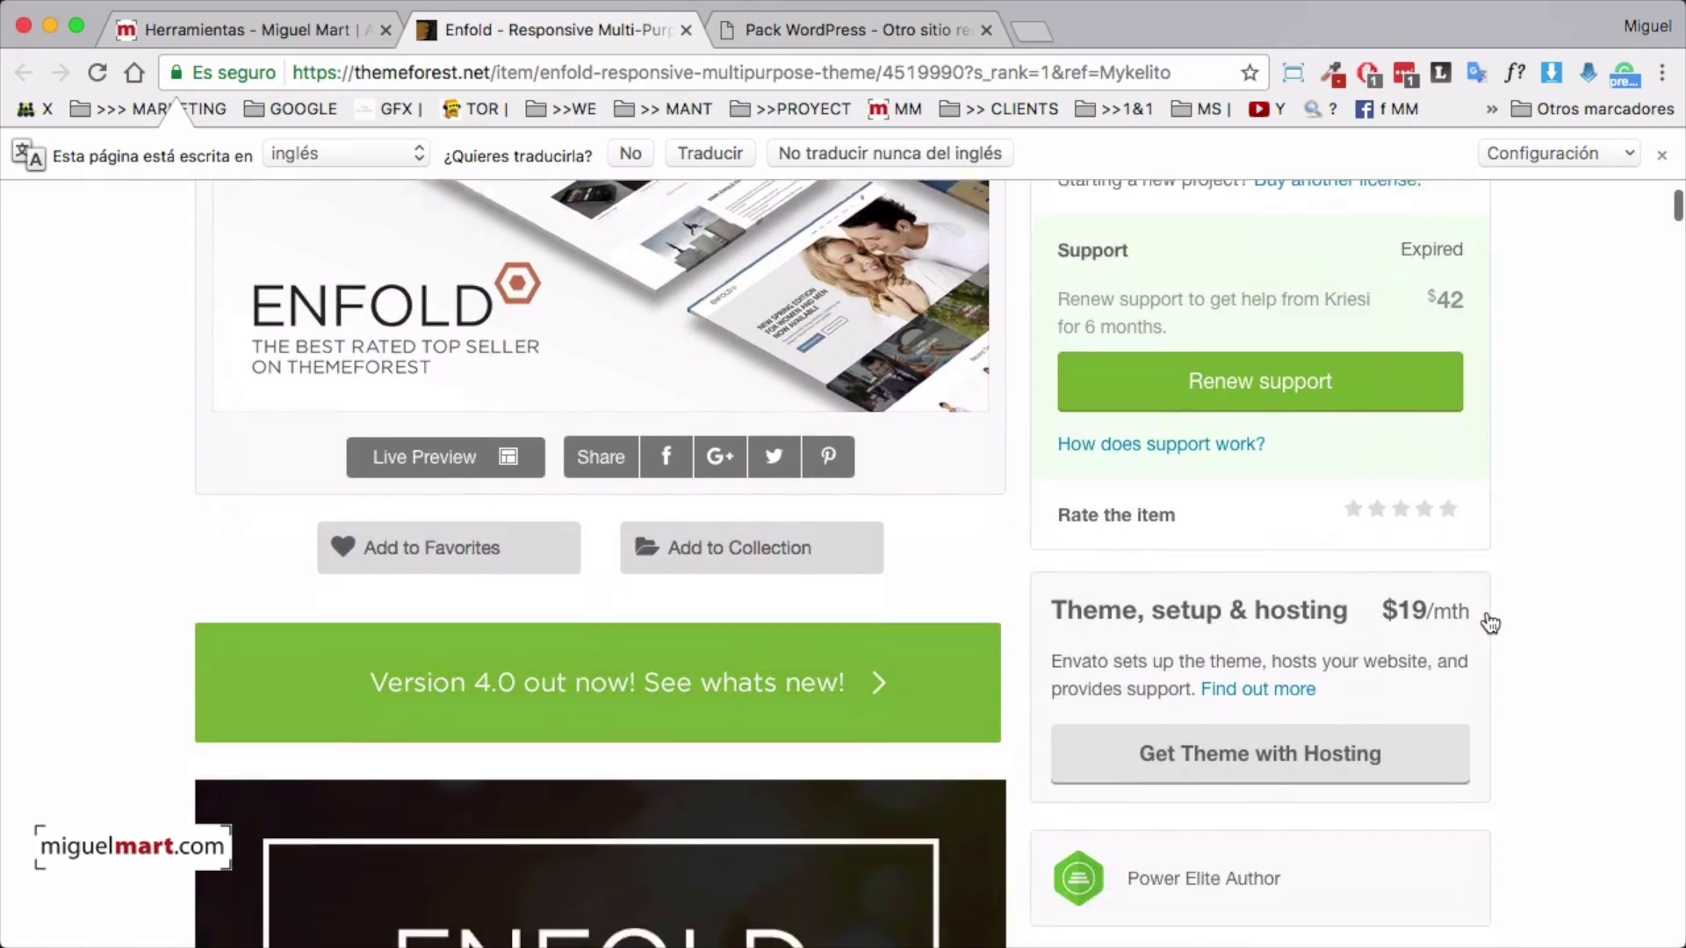
scroll(1489, 623, "up", 3)
scroll(1490, 623, "up", 3)
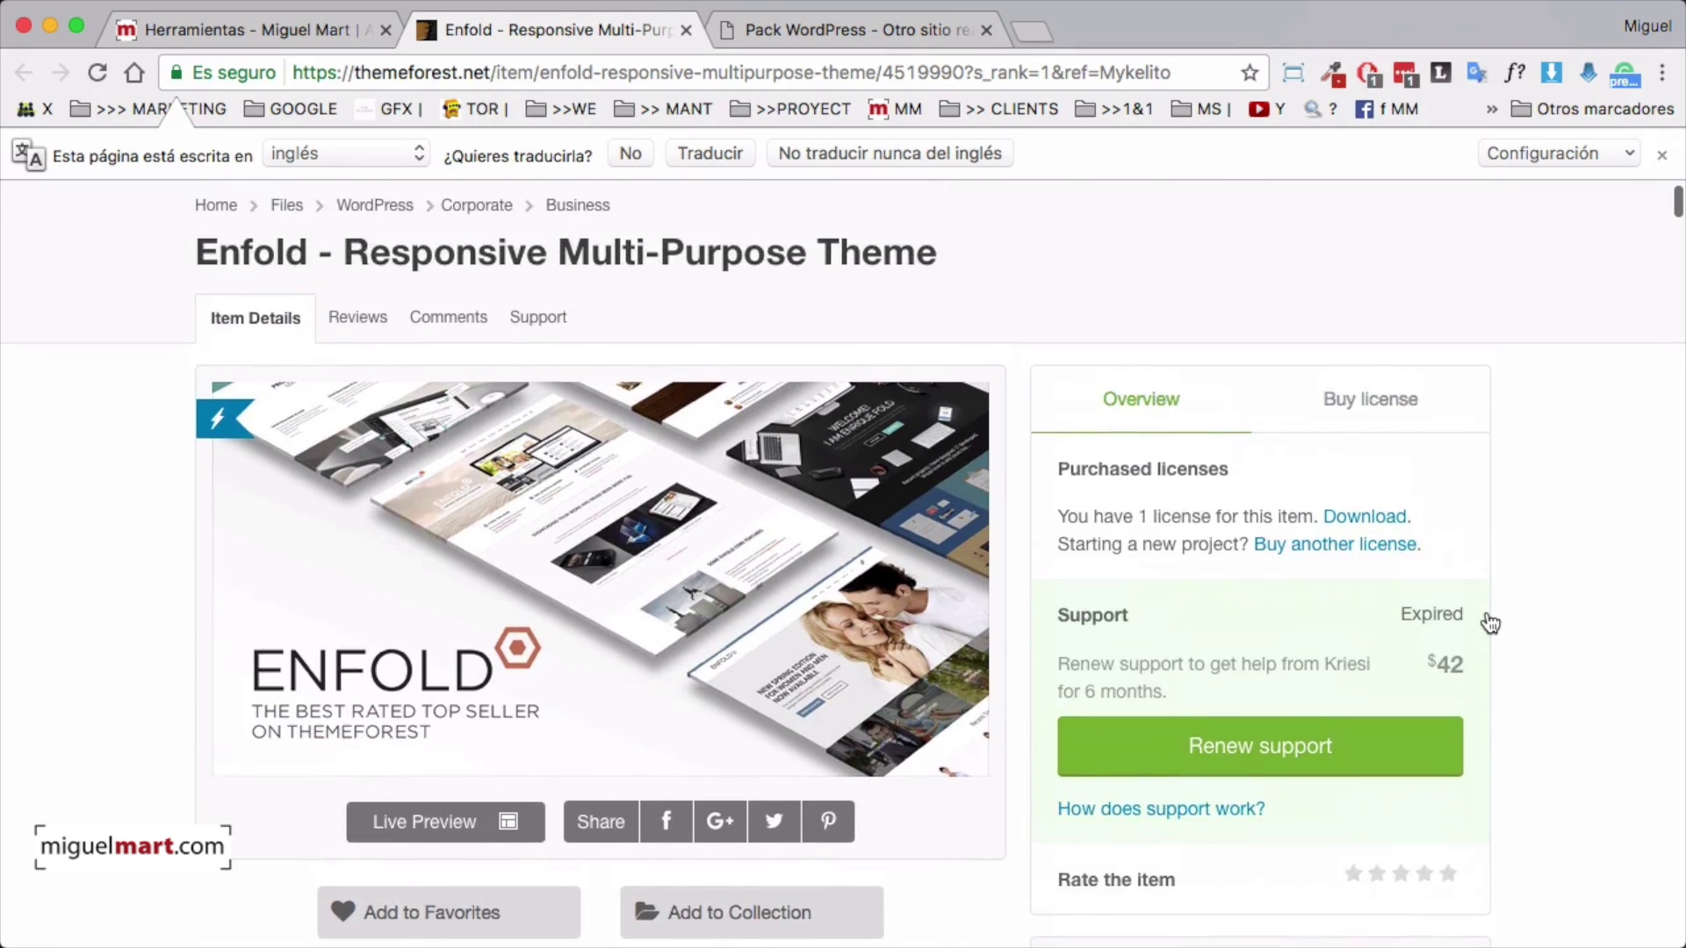
scroll(1490, 623, "down", 1)
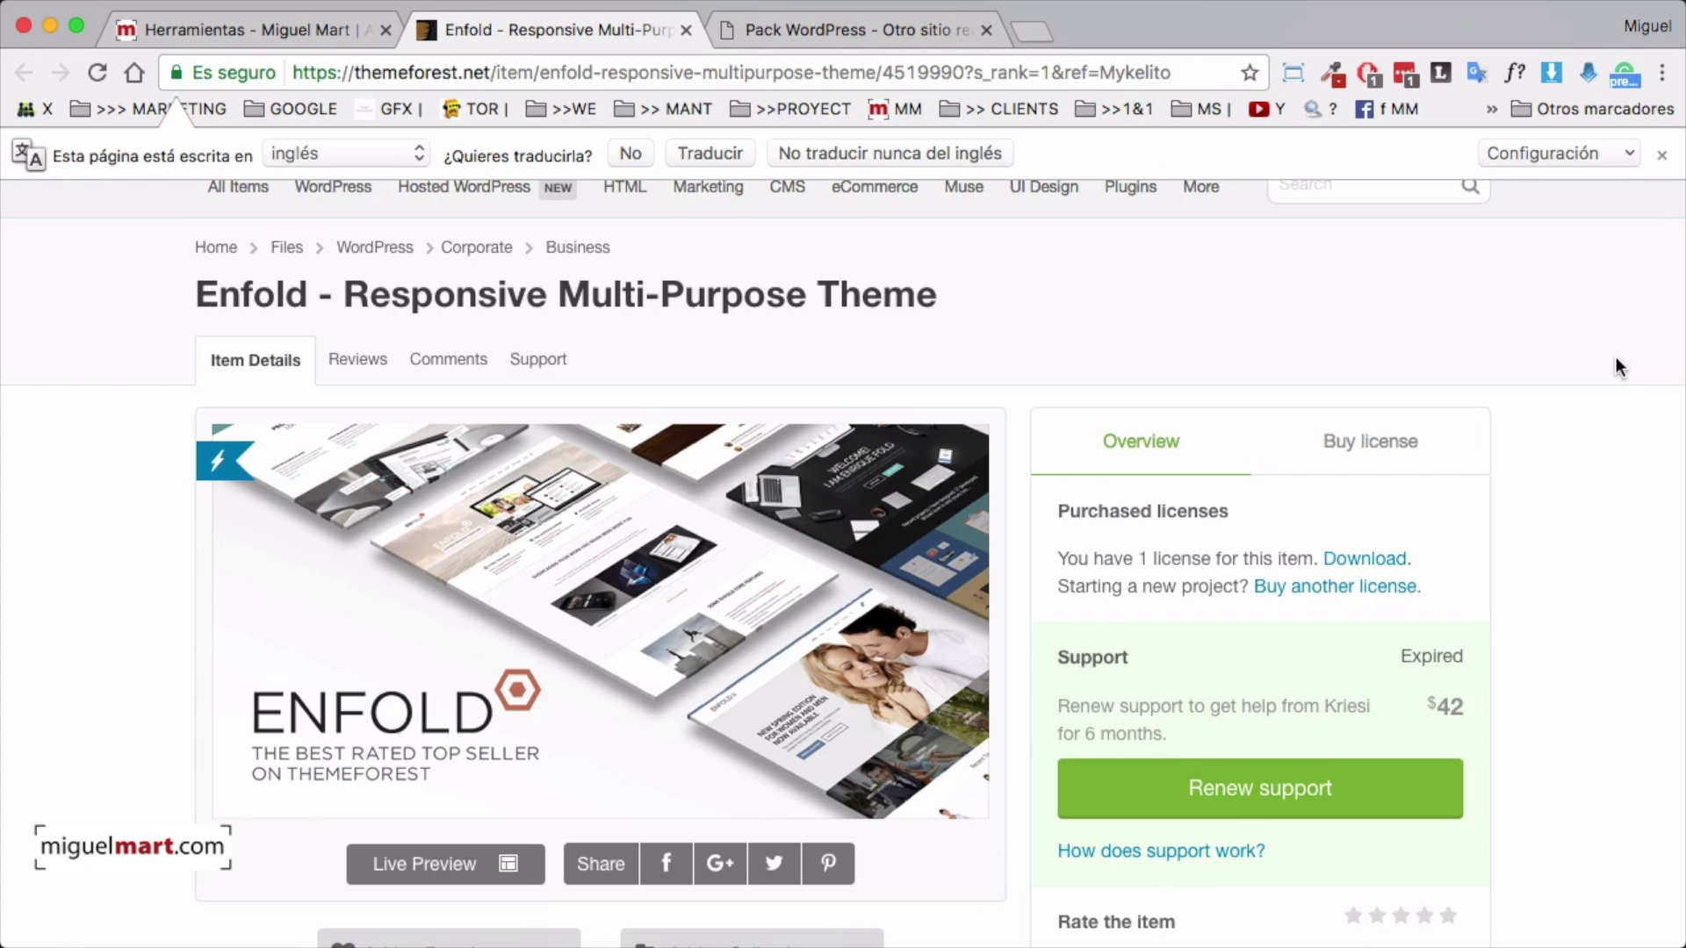
scroll(1616, 365, "down", 1)
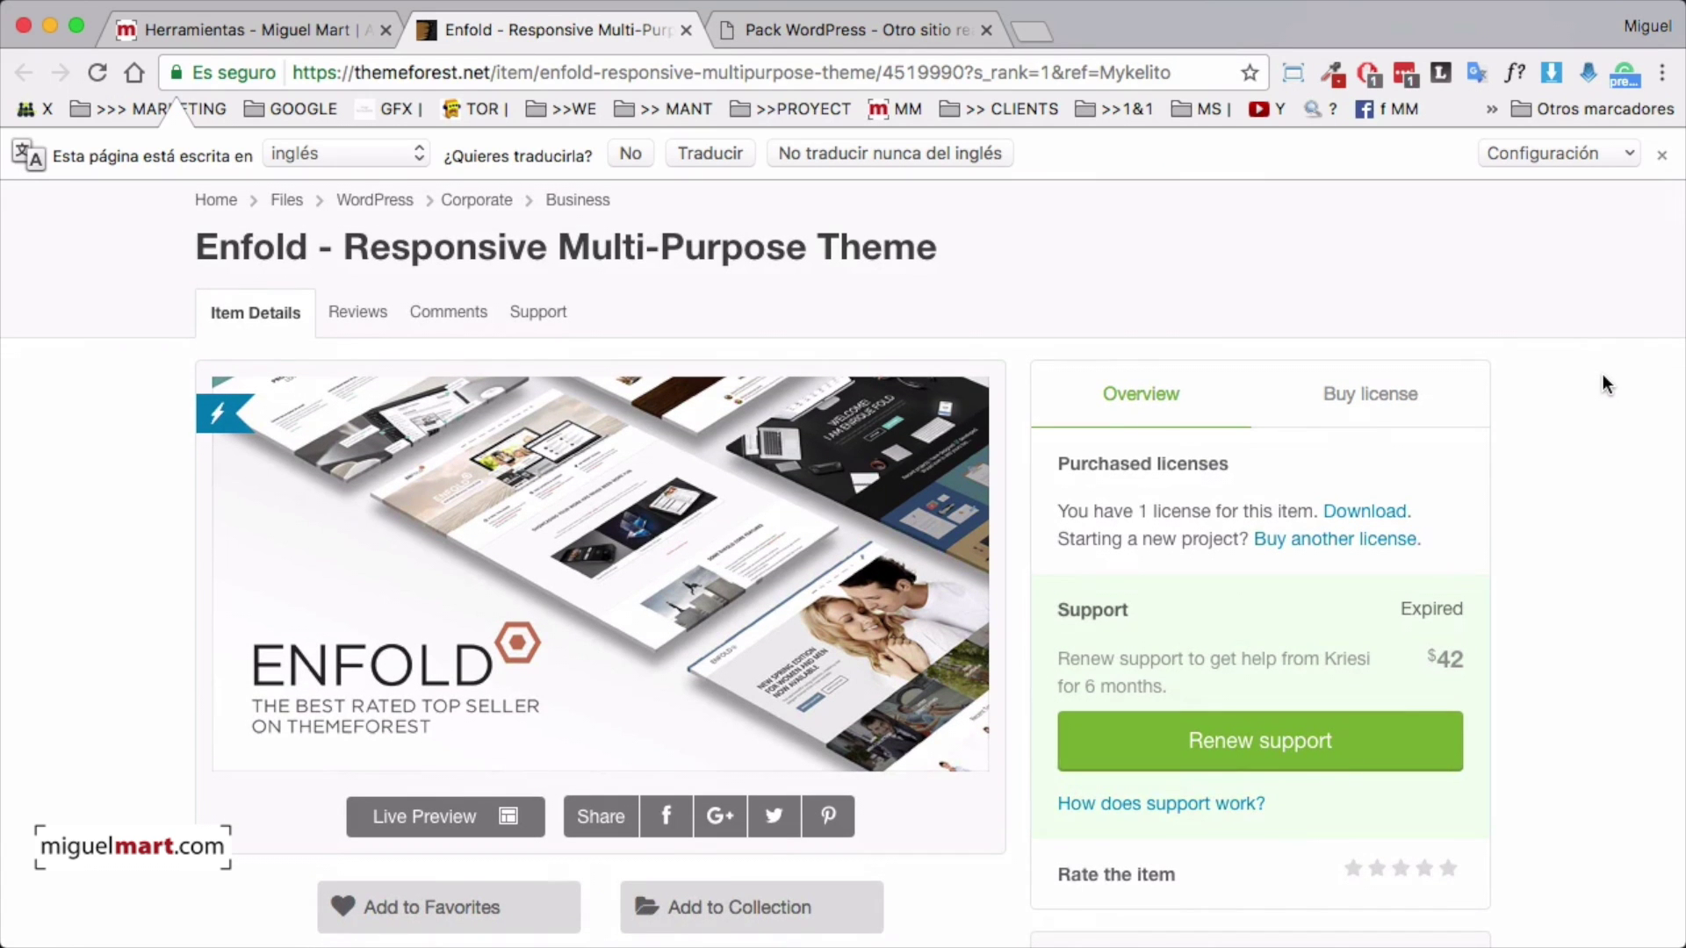
scroll(1602, 376, "down", 2)
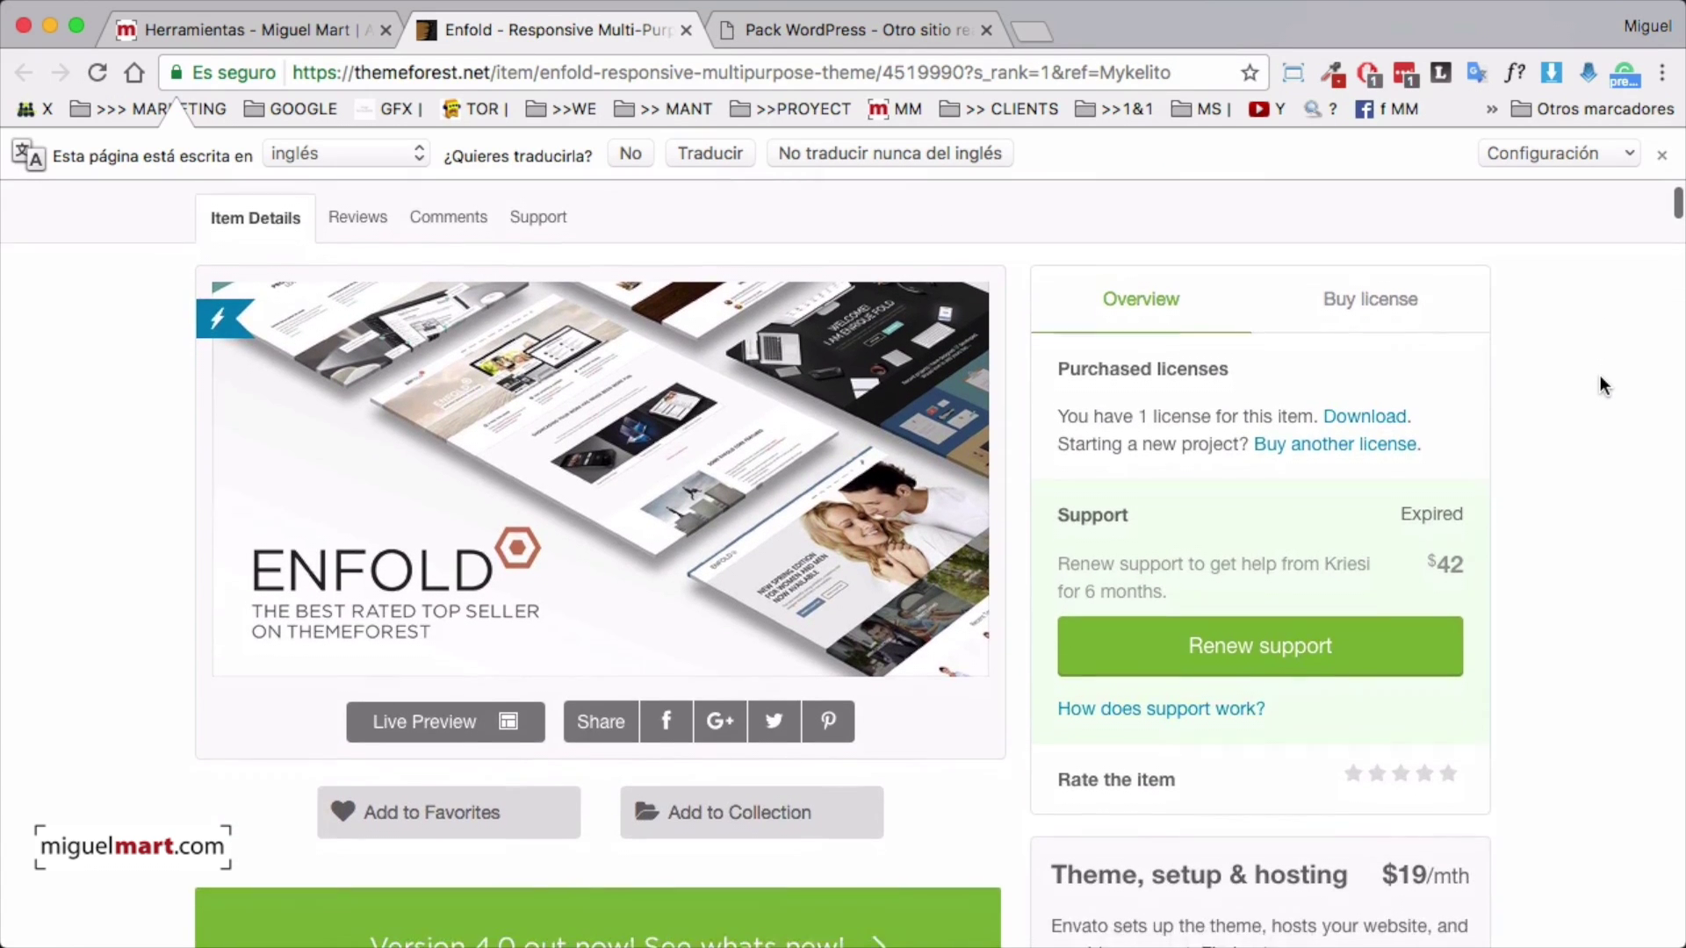
scroll(1599, 385, "down", 1)
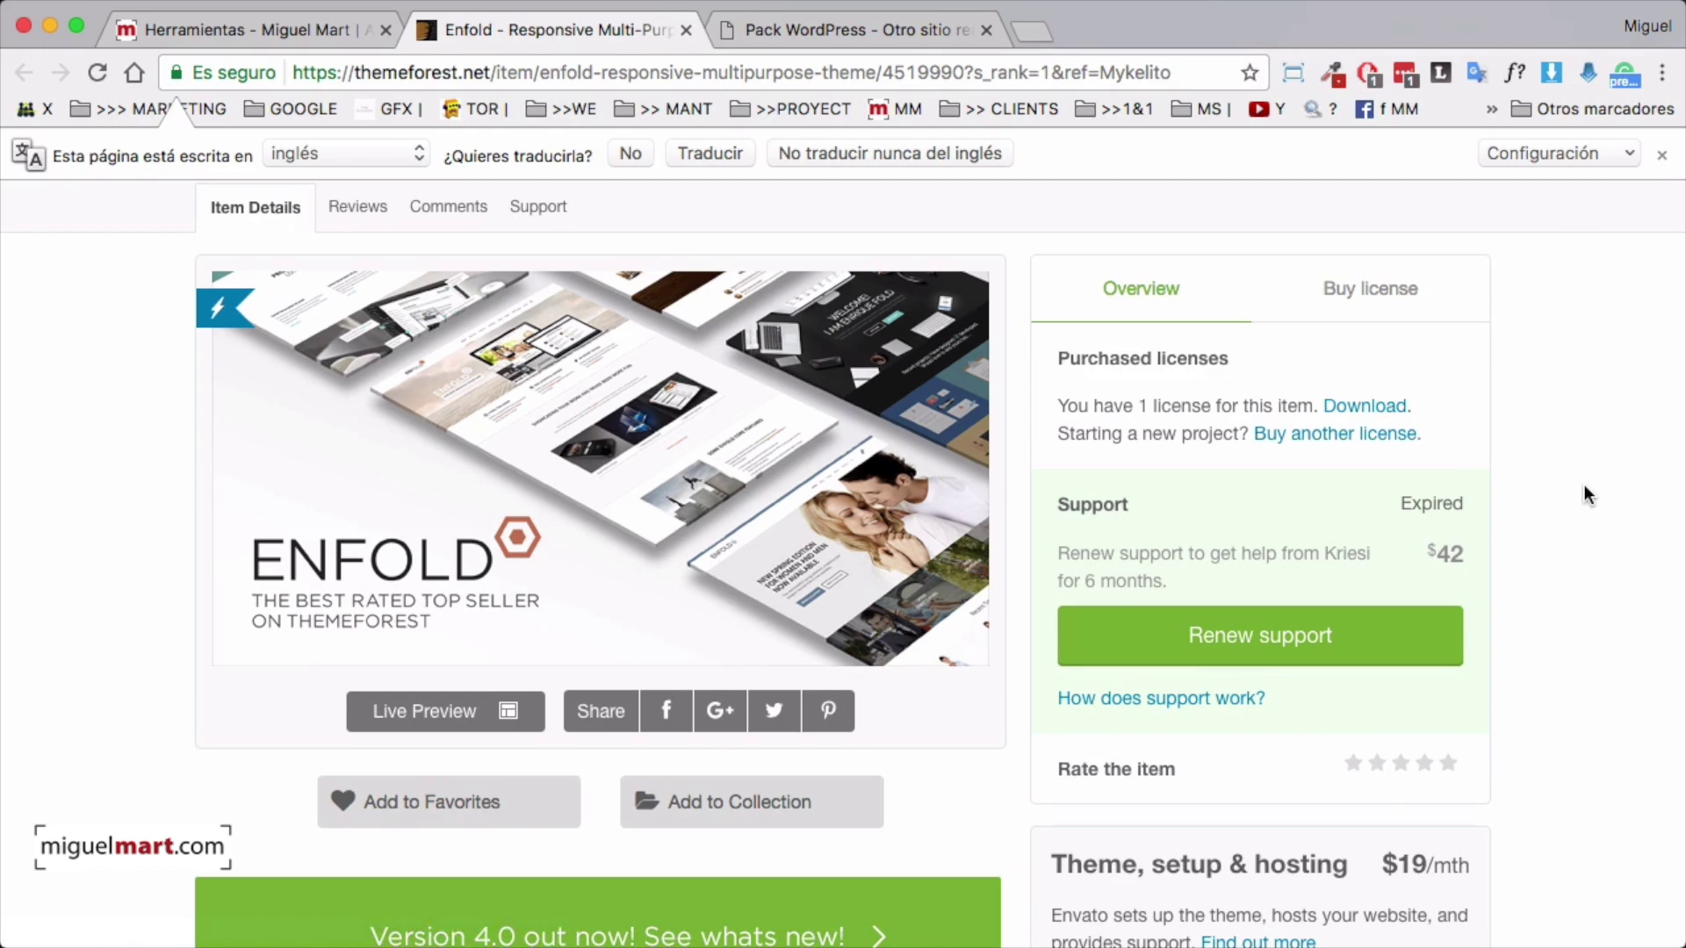
scroll(1583, 485, "down", 10)
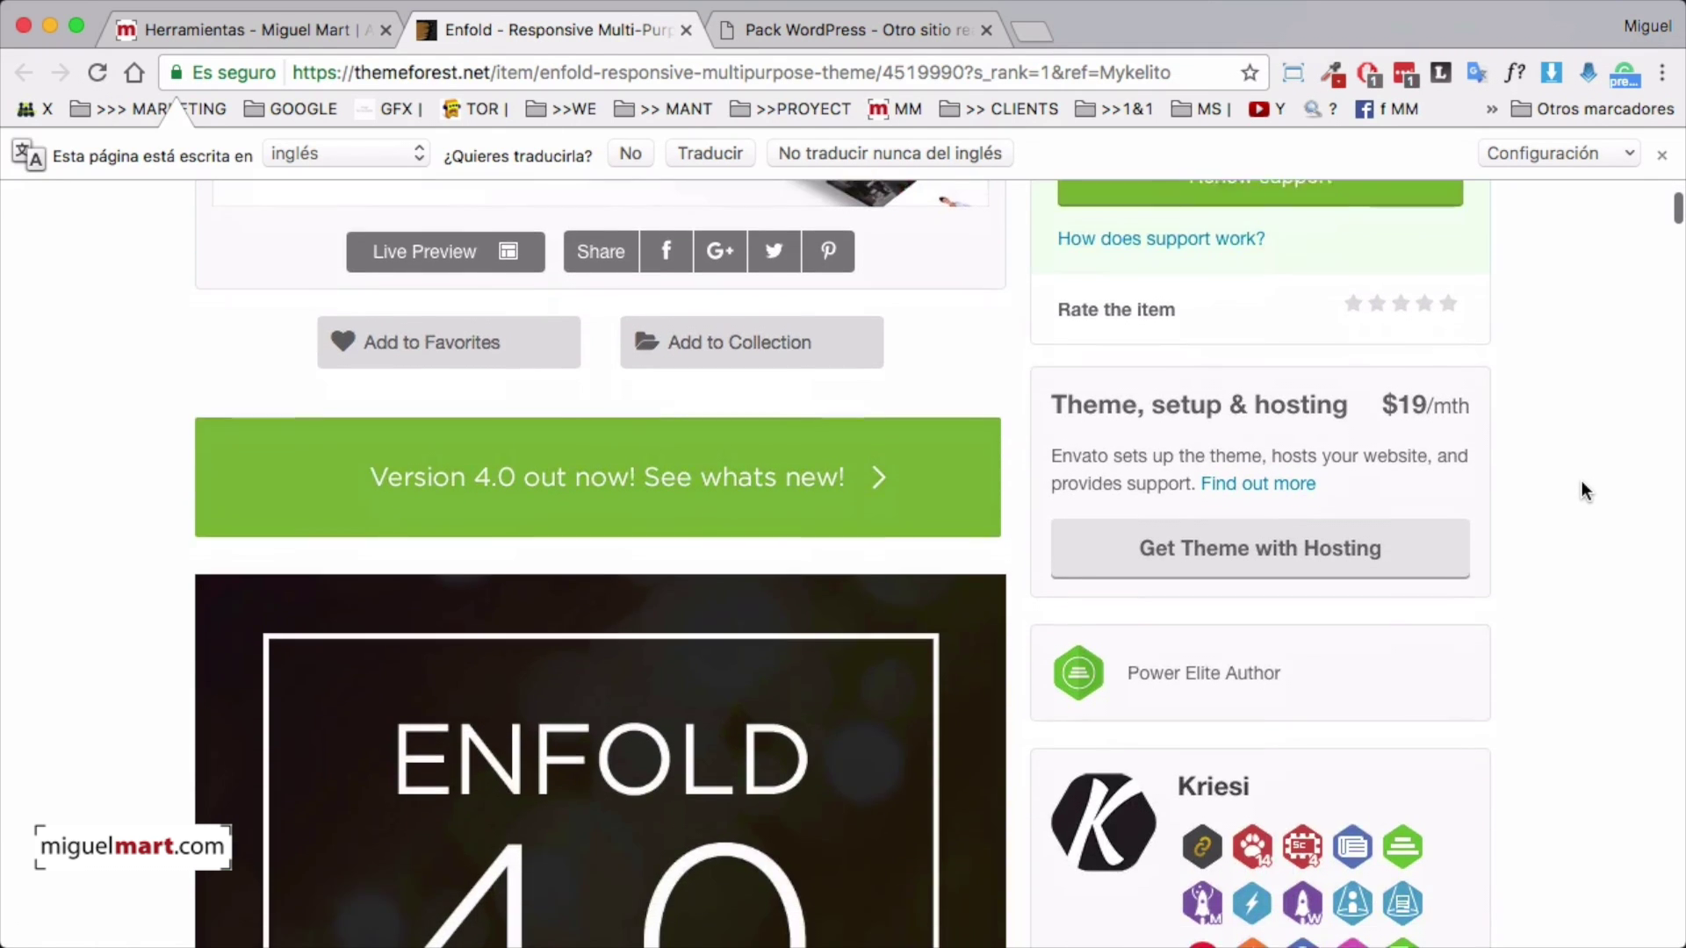
scroll(1582, 487, "down", 14)
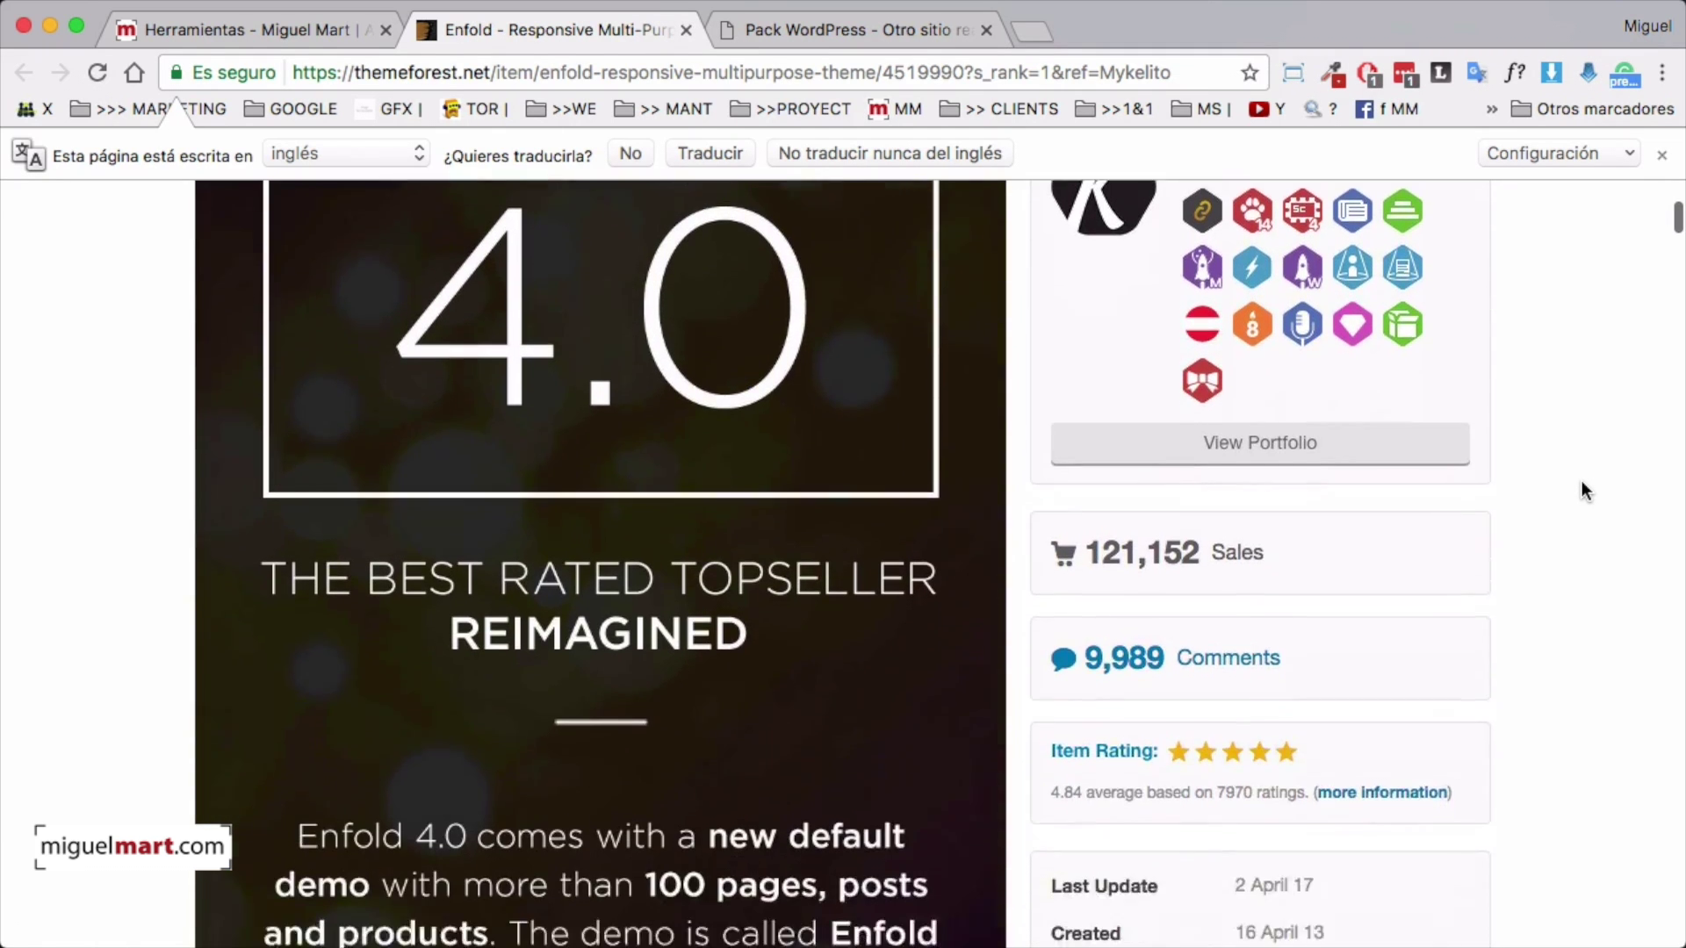
scroll(1582, 481, "down", 20)
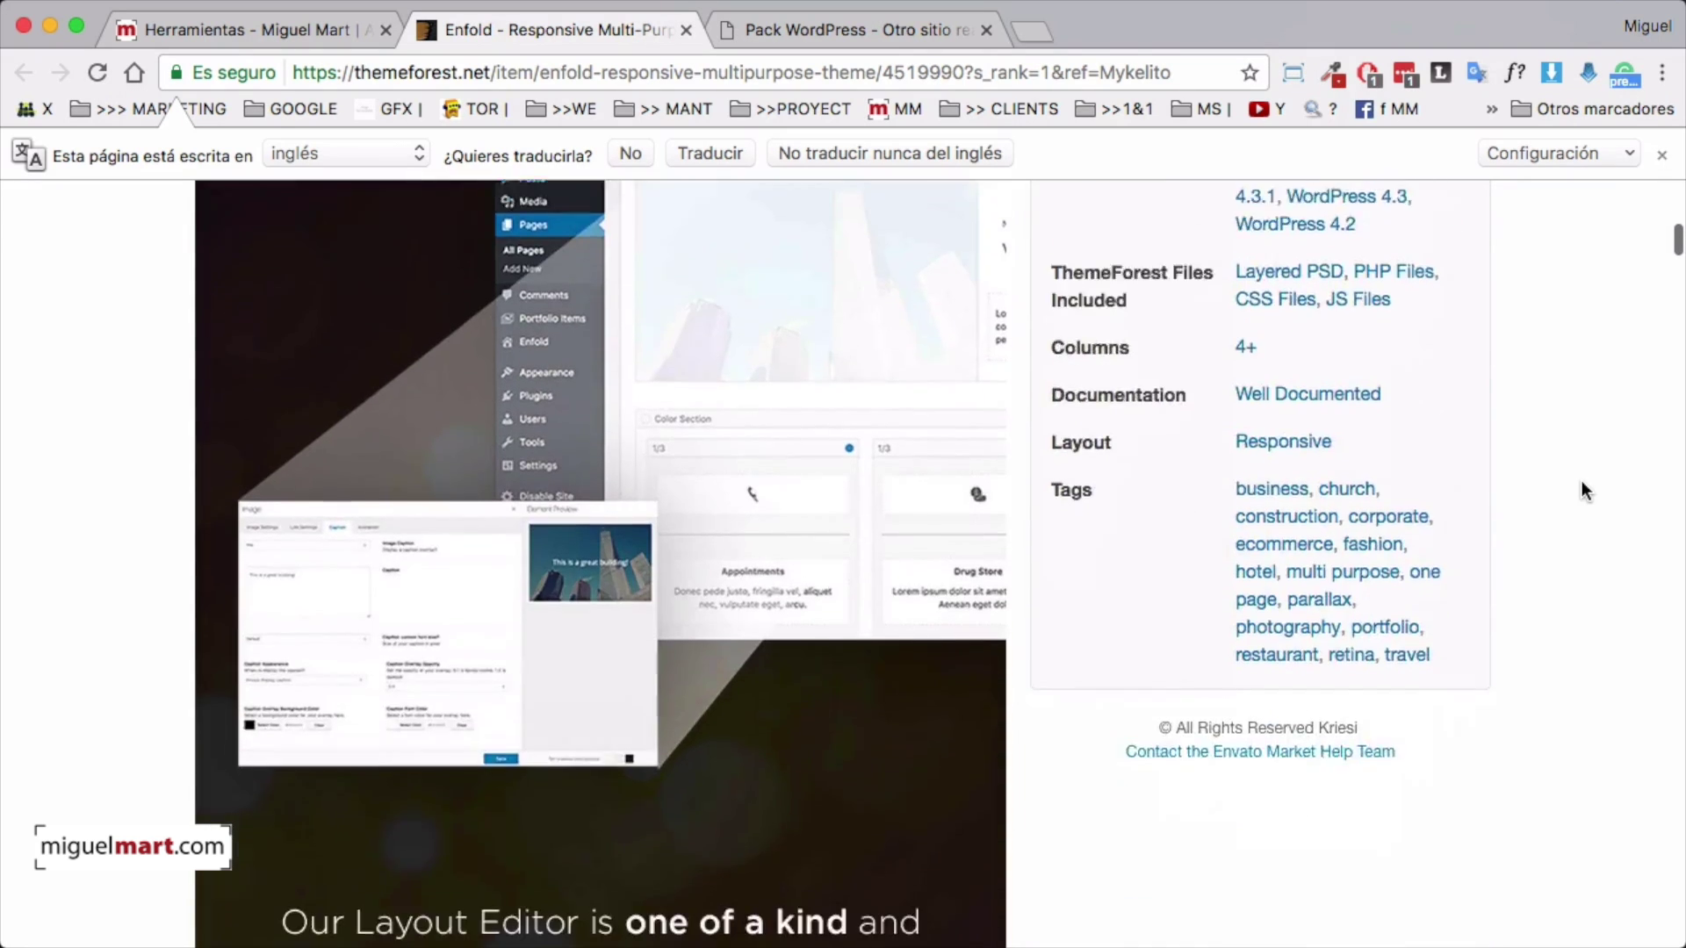
scroll(1582, 482, "down", 20)
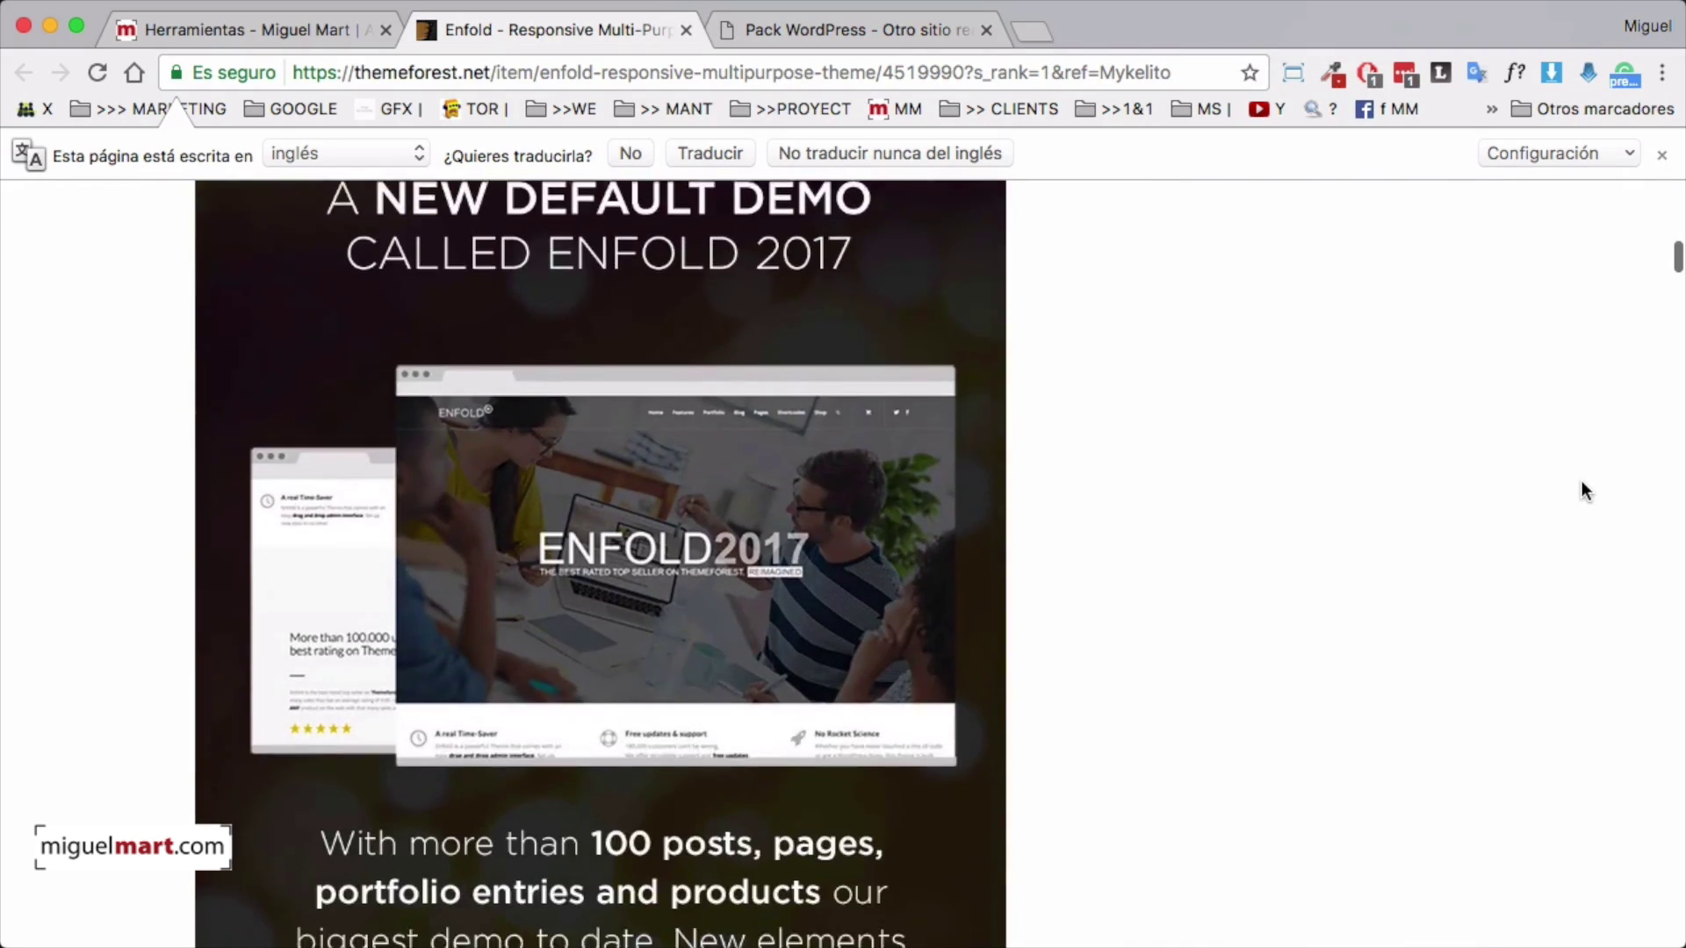
scroll(1582, 481, "down", 16)
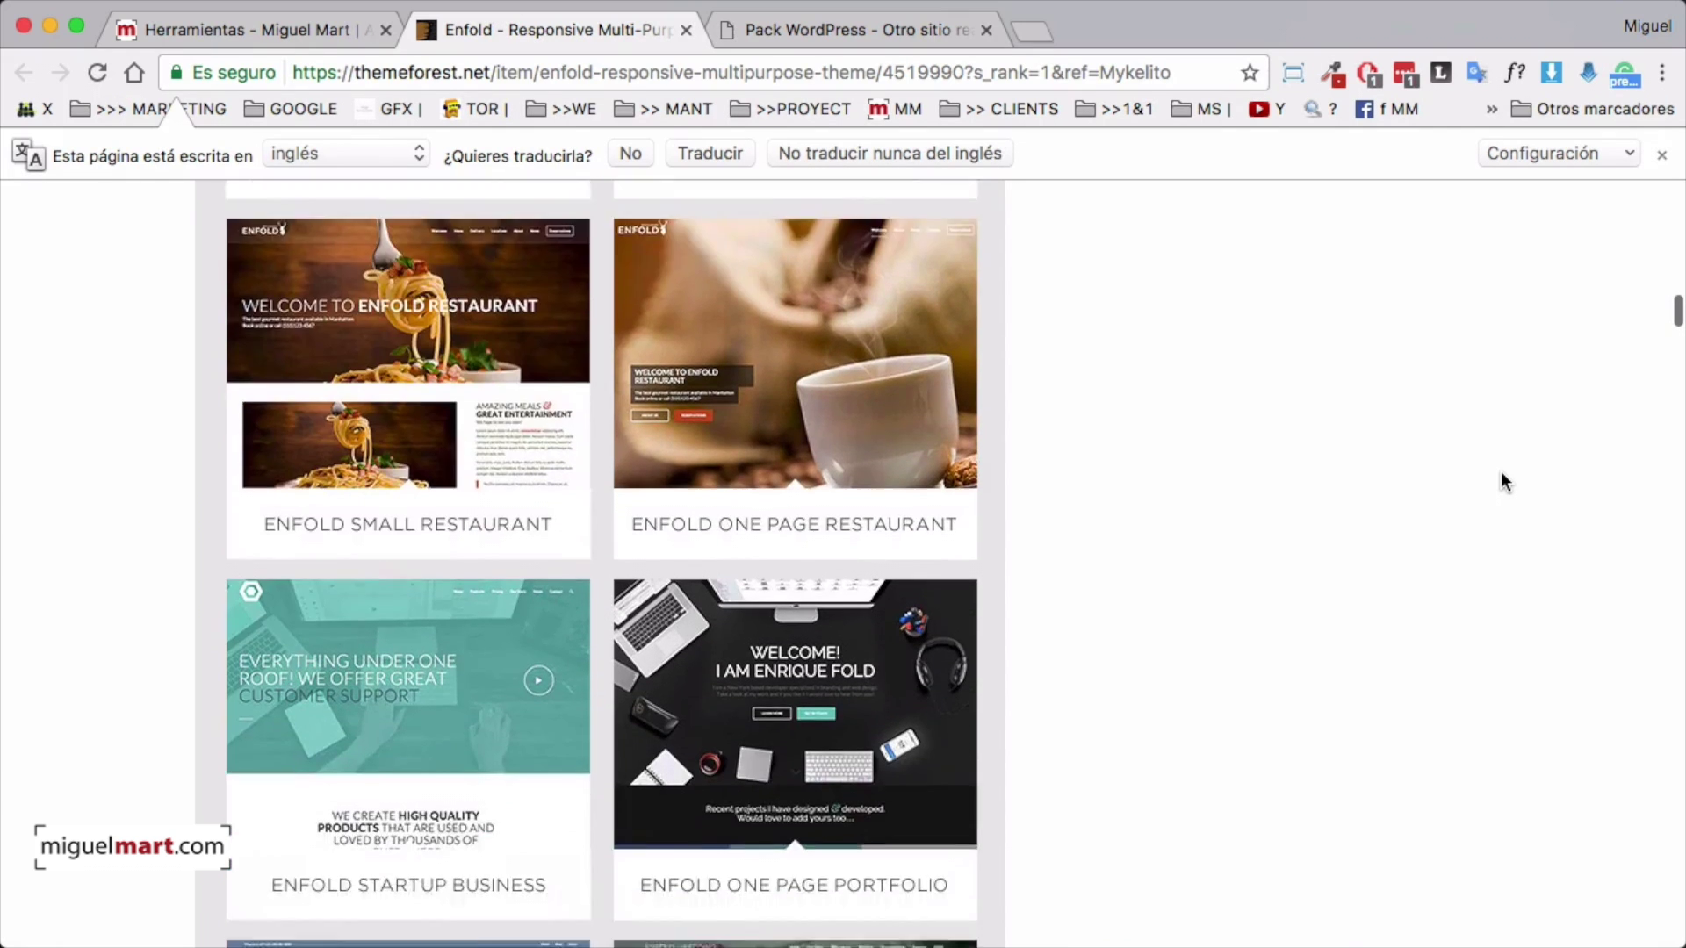
Browse the Enfold demo previews and return to the top of the item page
scroll(1500, 472, "down", 3)
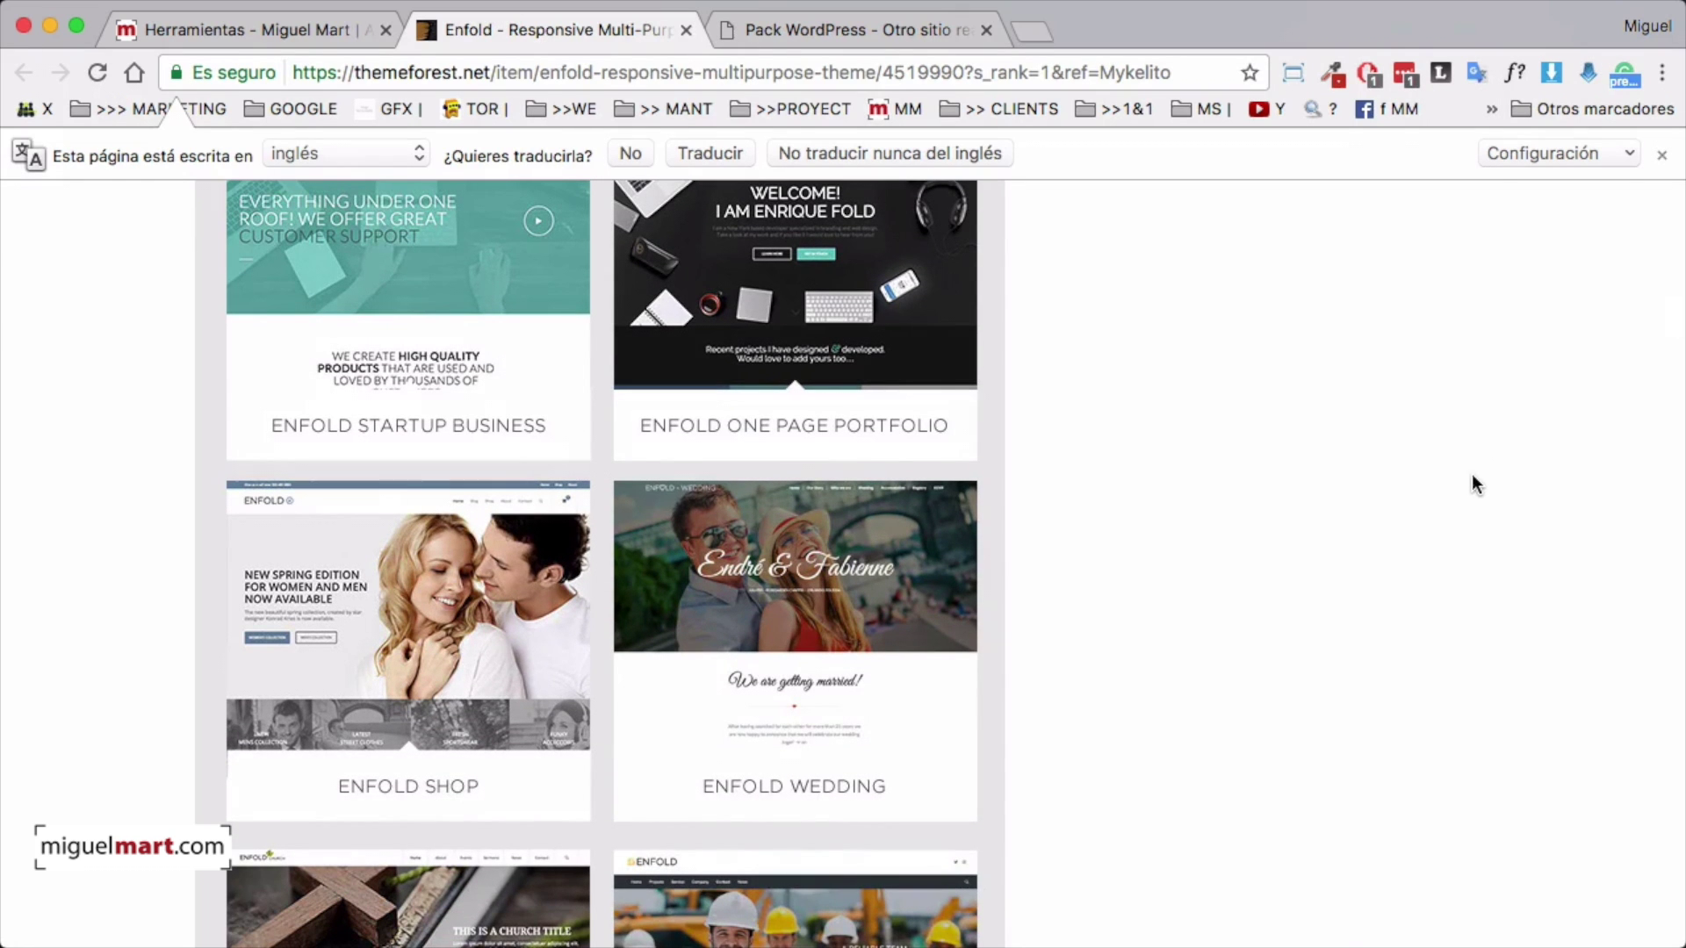
scroll(1390, 516, "up", 1)
scroll(1390, 520, "down", 10)
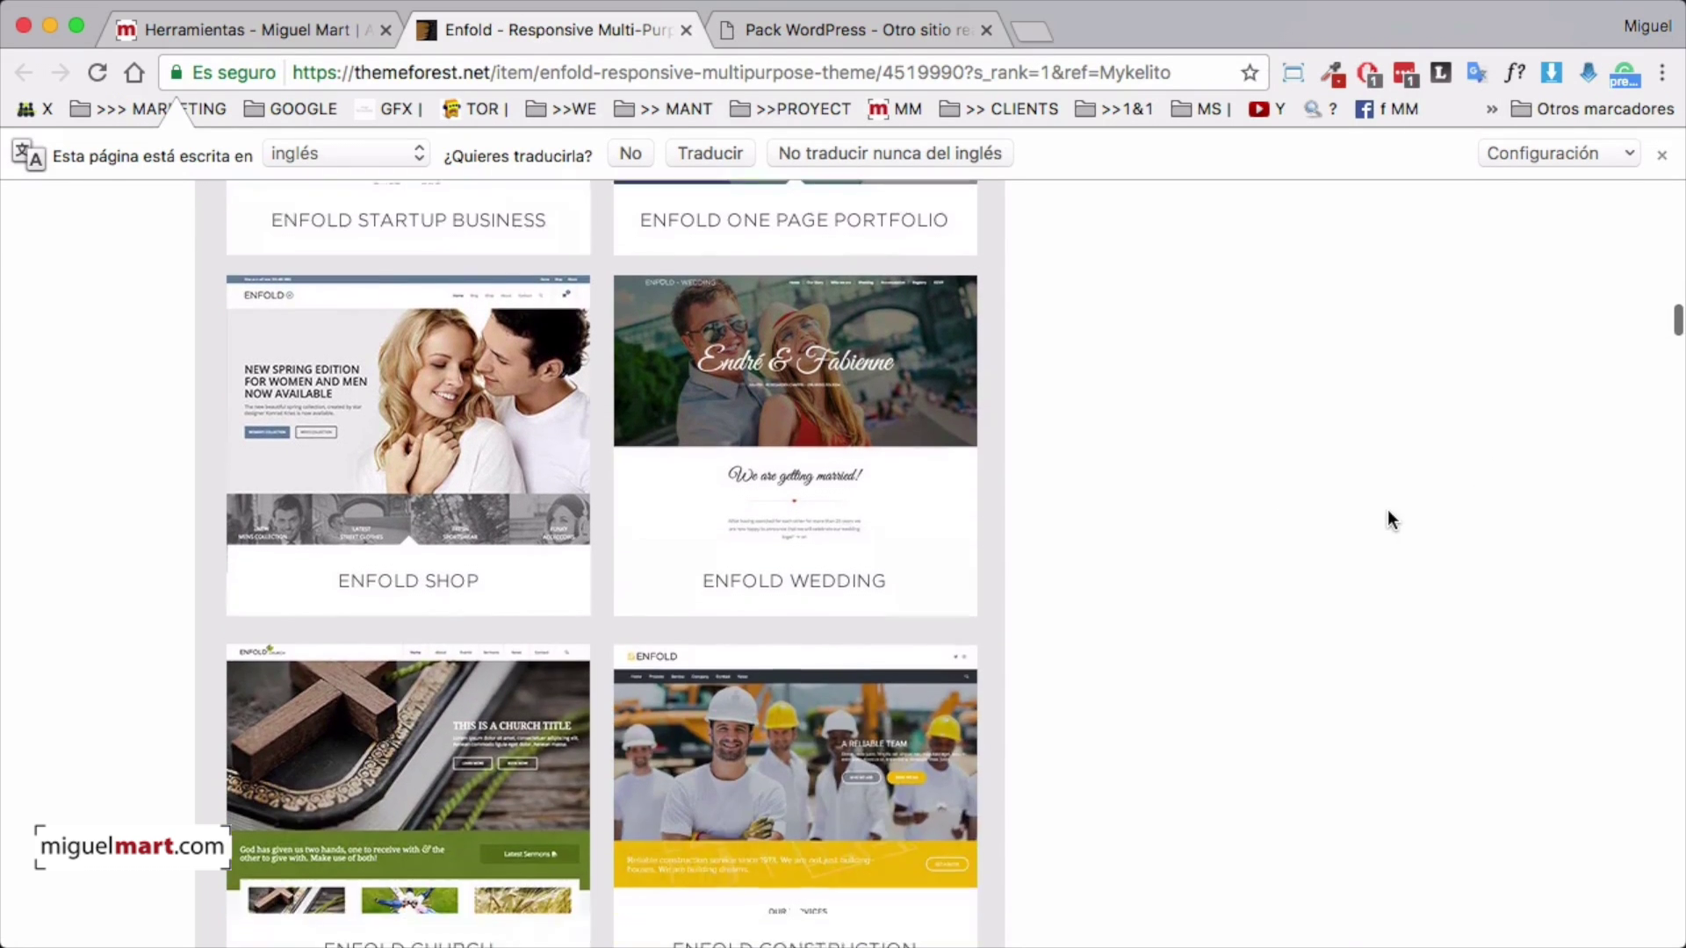
scroll(1387, 521, "down", 2)
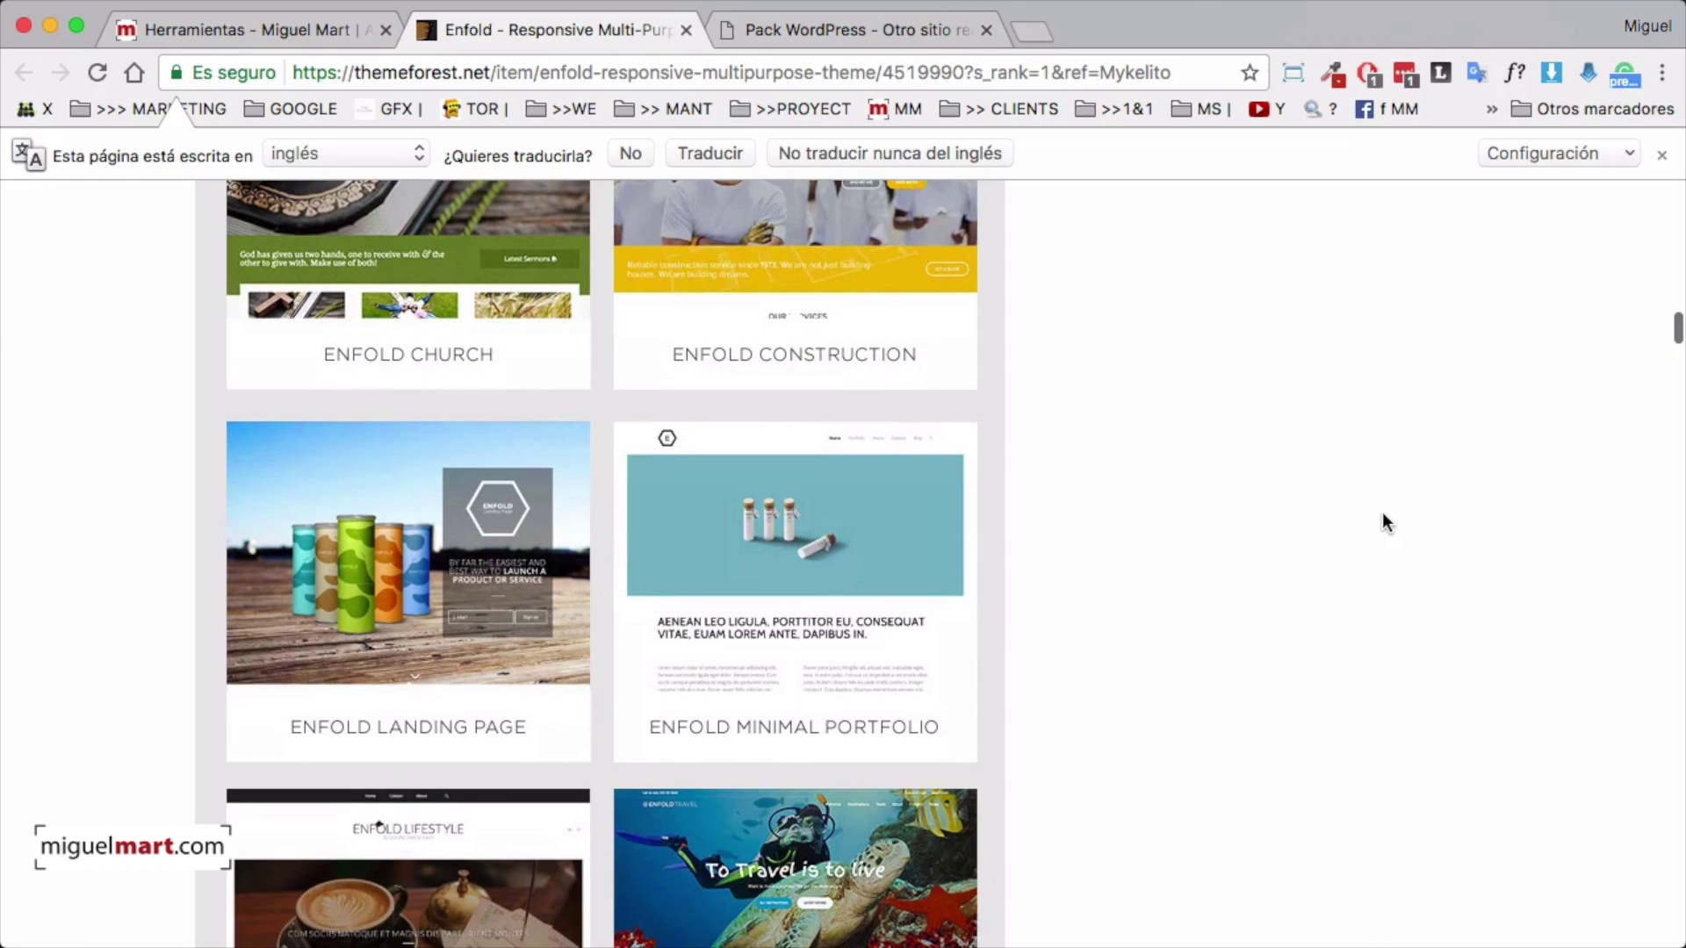
scroll(1214, 530, "down", 9)
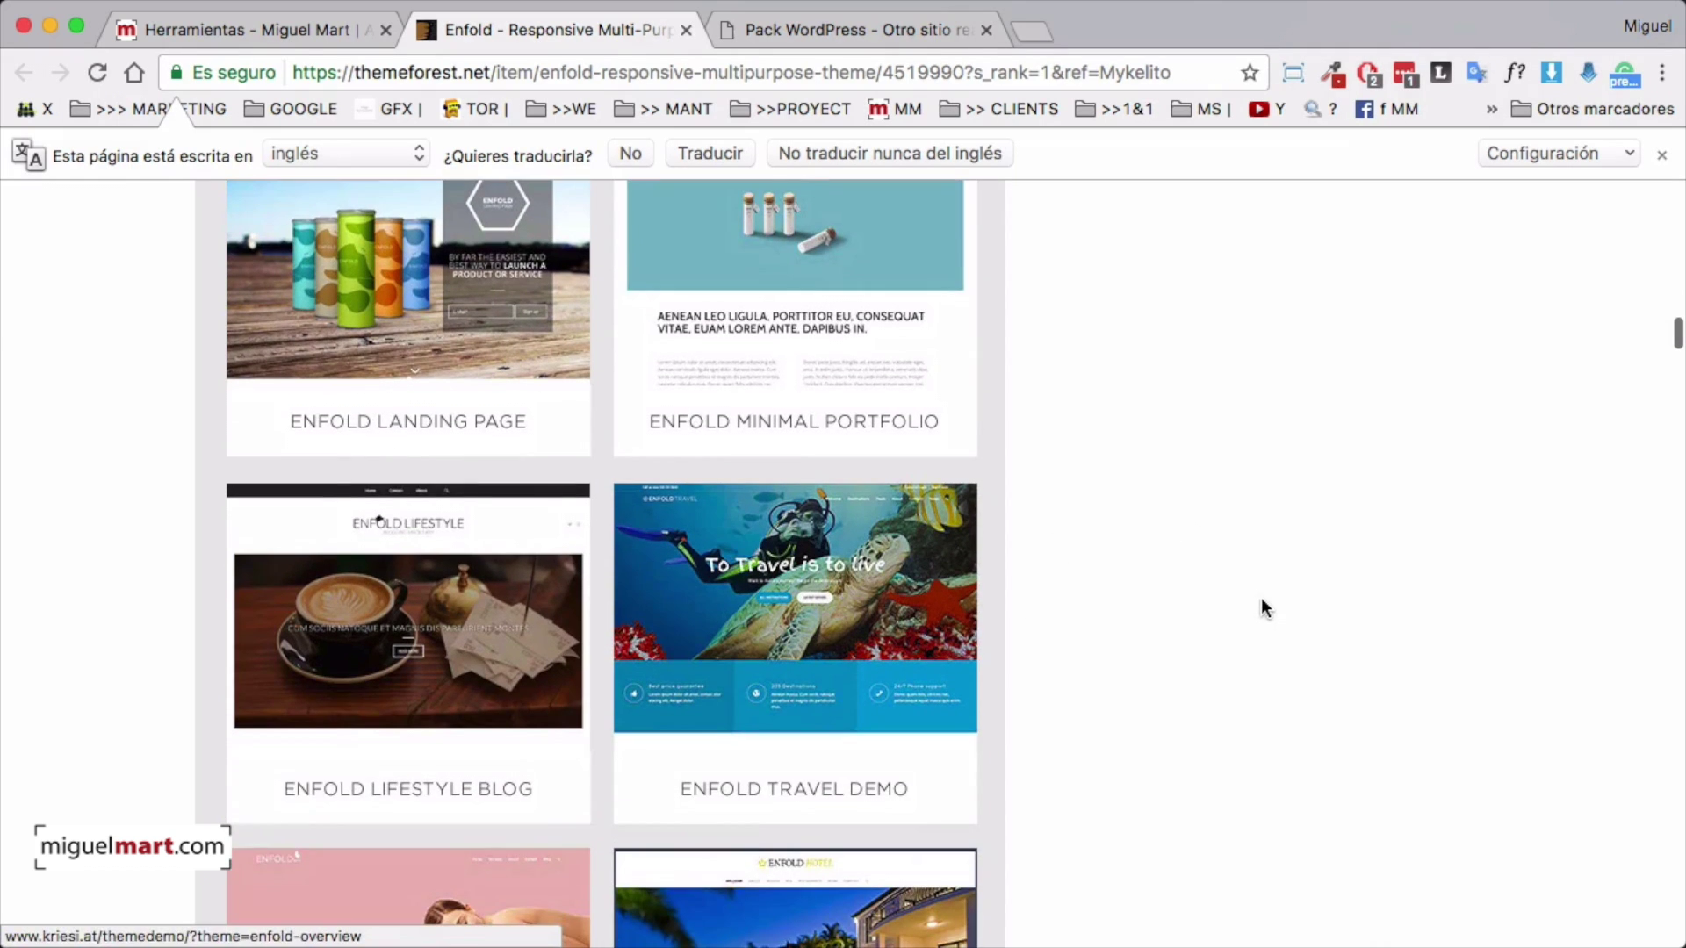
scroll(1260, 599, "down", 14)
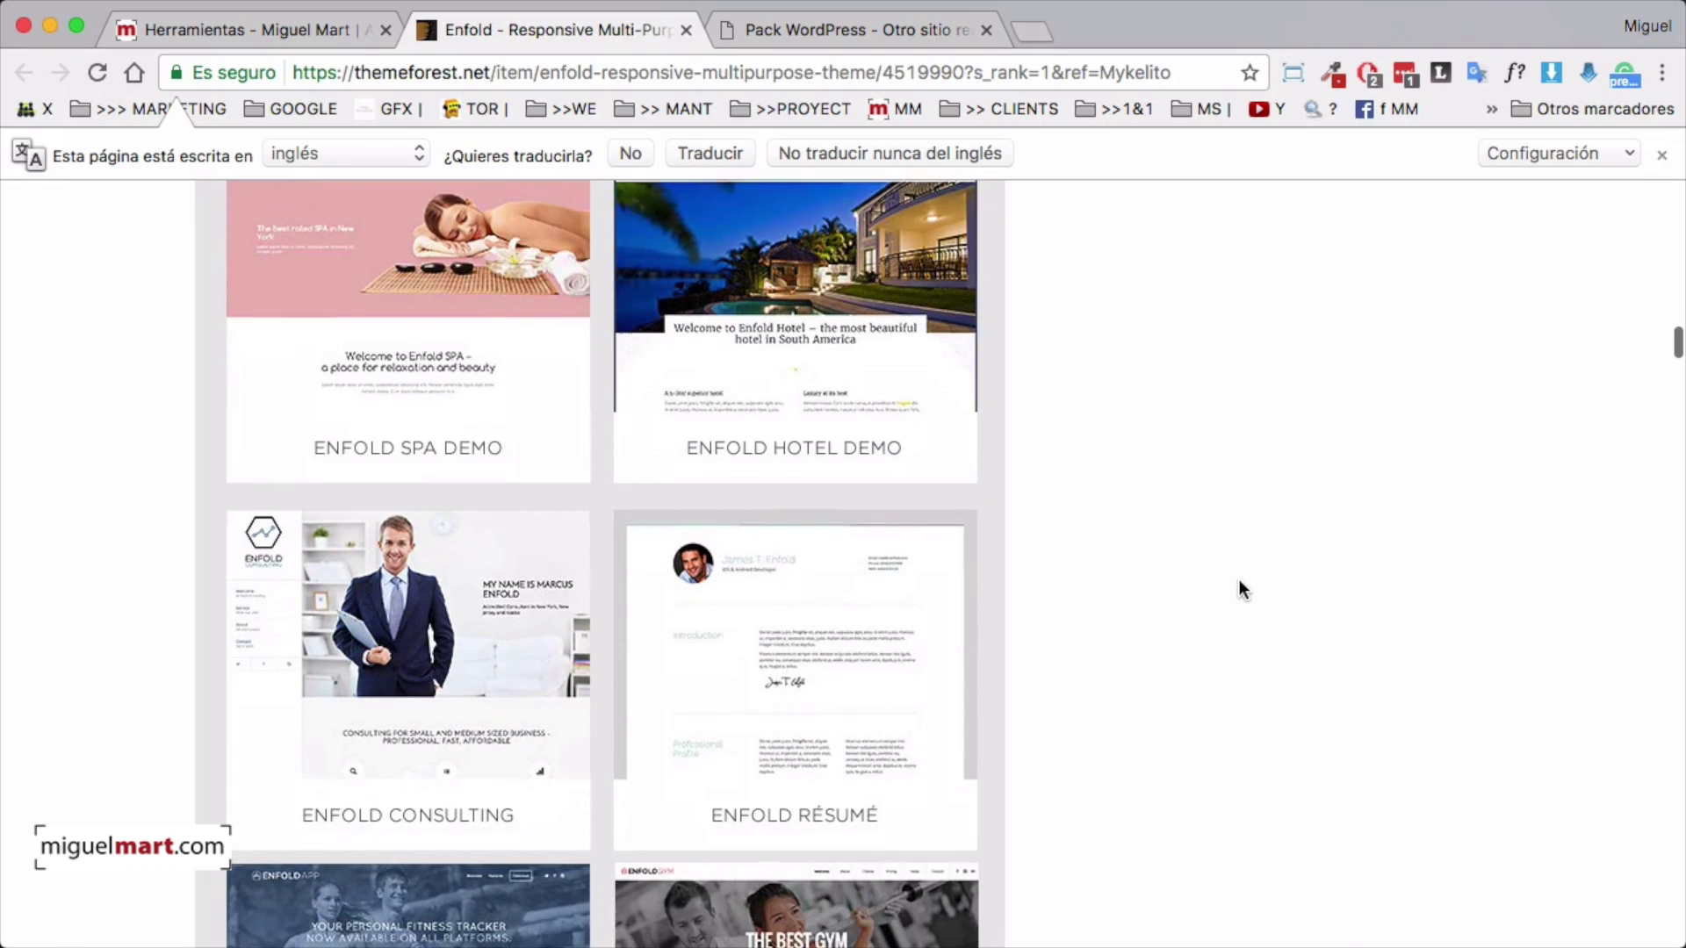
scroll(1222, 579, "down", 14)
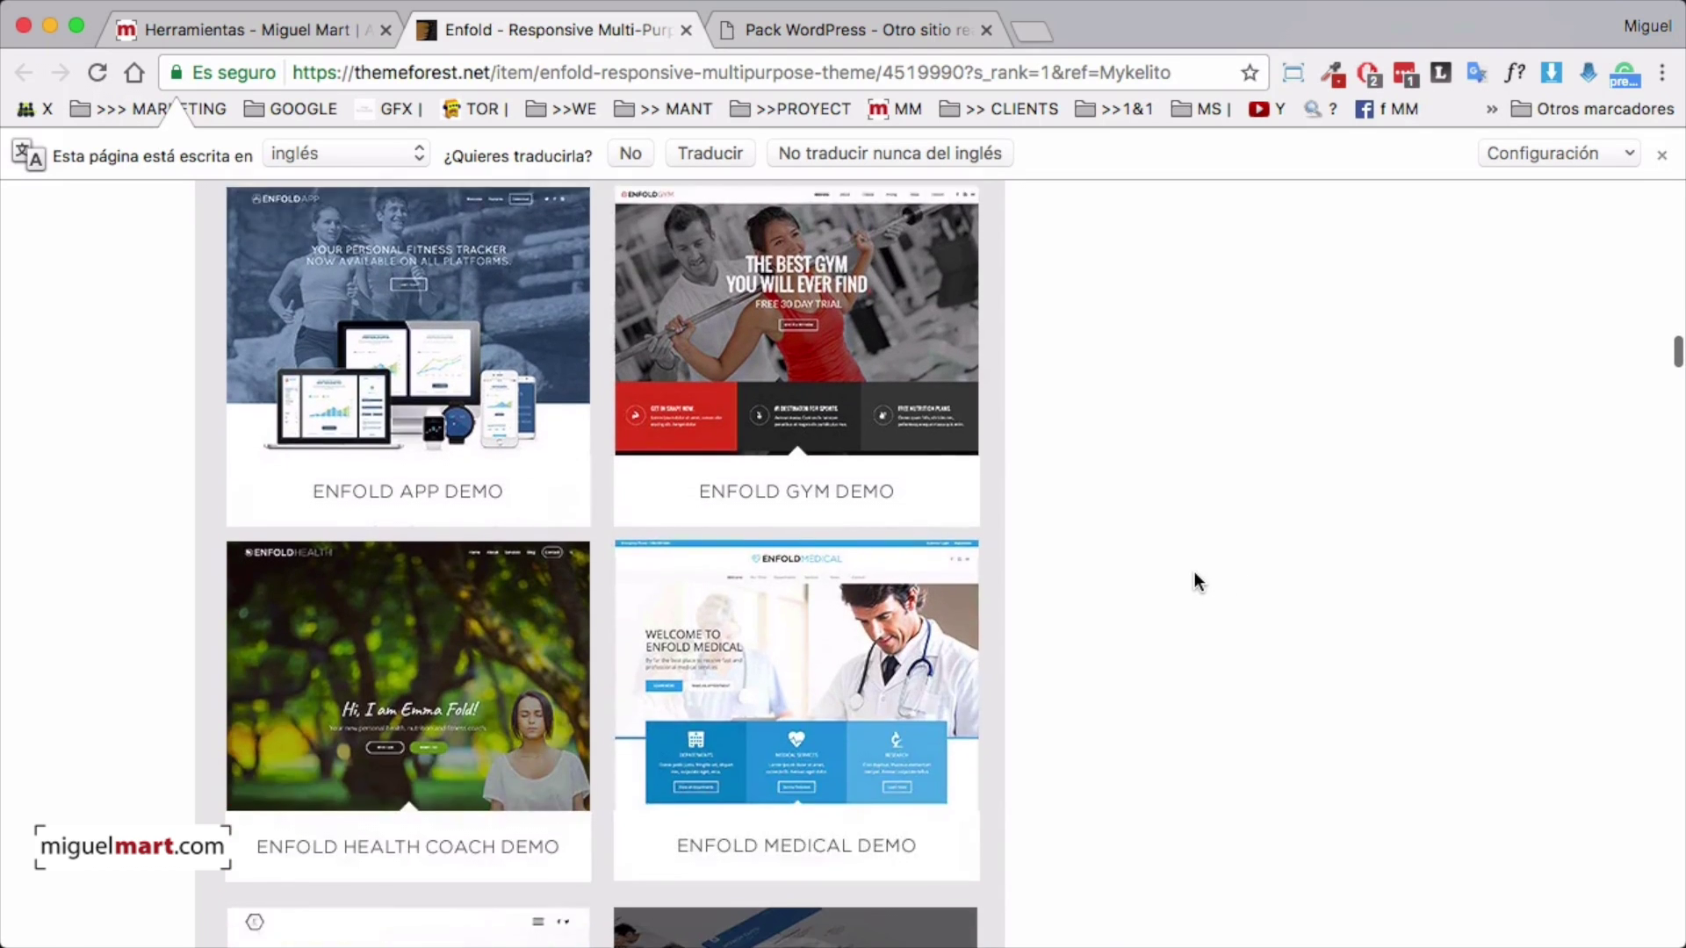
scroll(1299, 580, "down", 9)
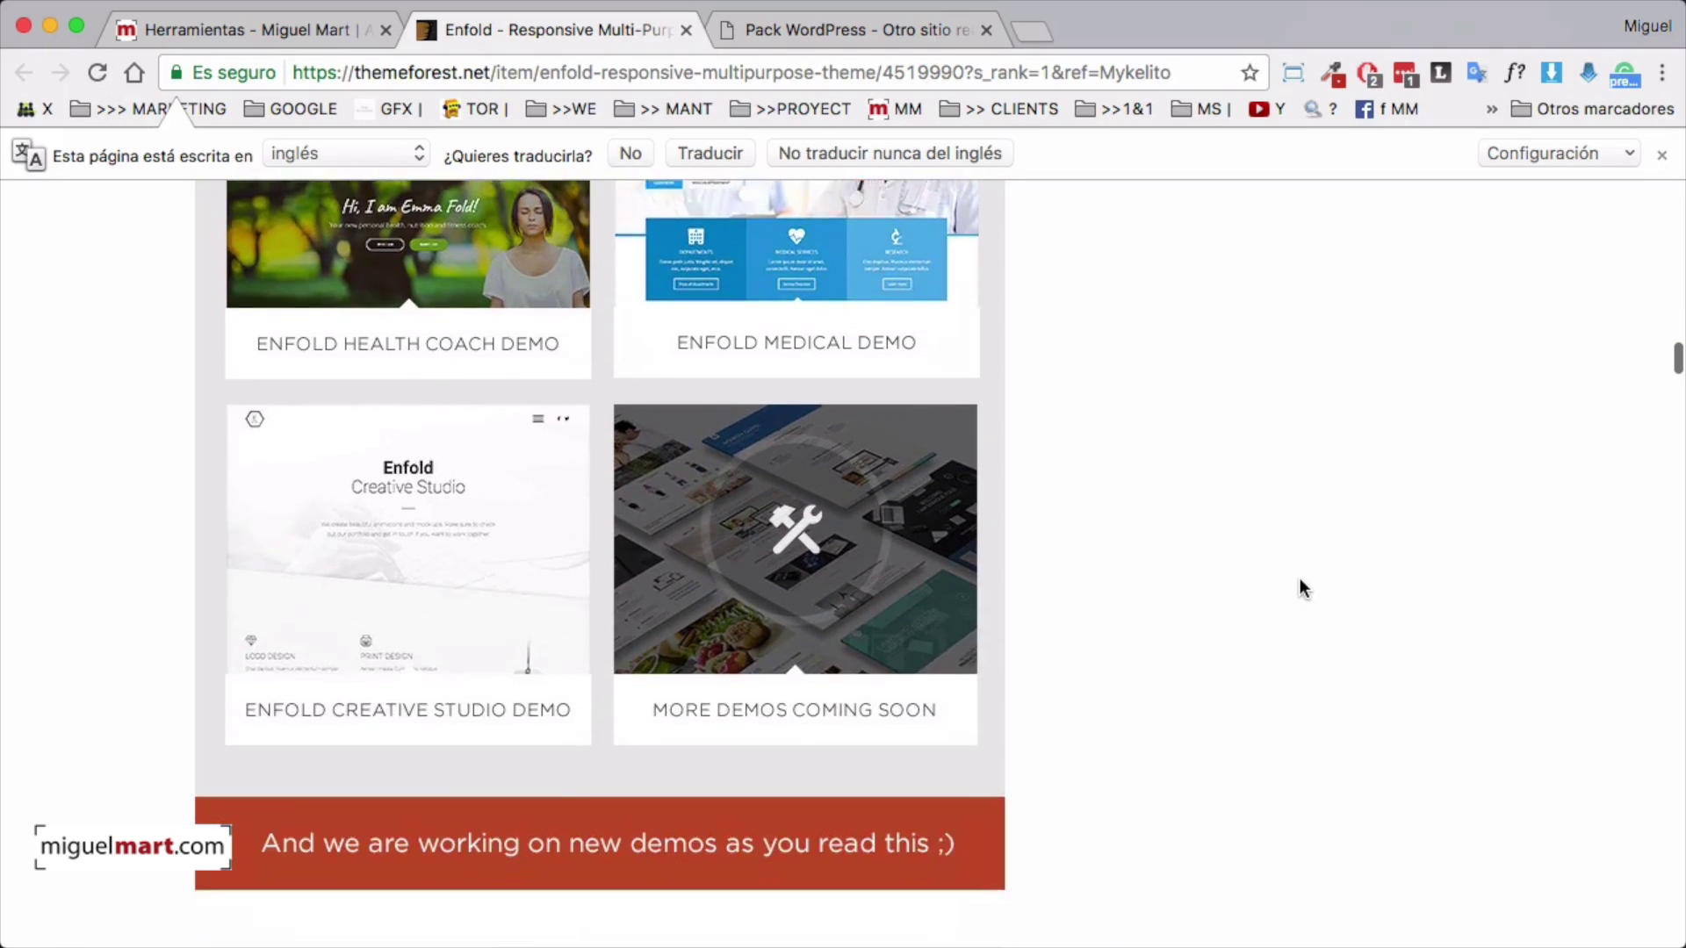
scroll(1092, 373, "up", 4)
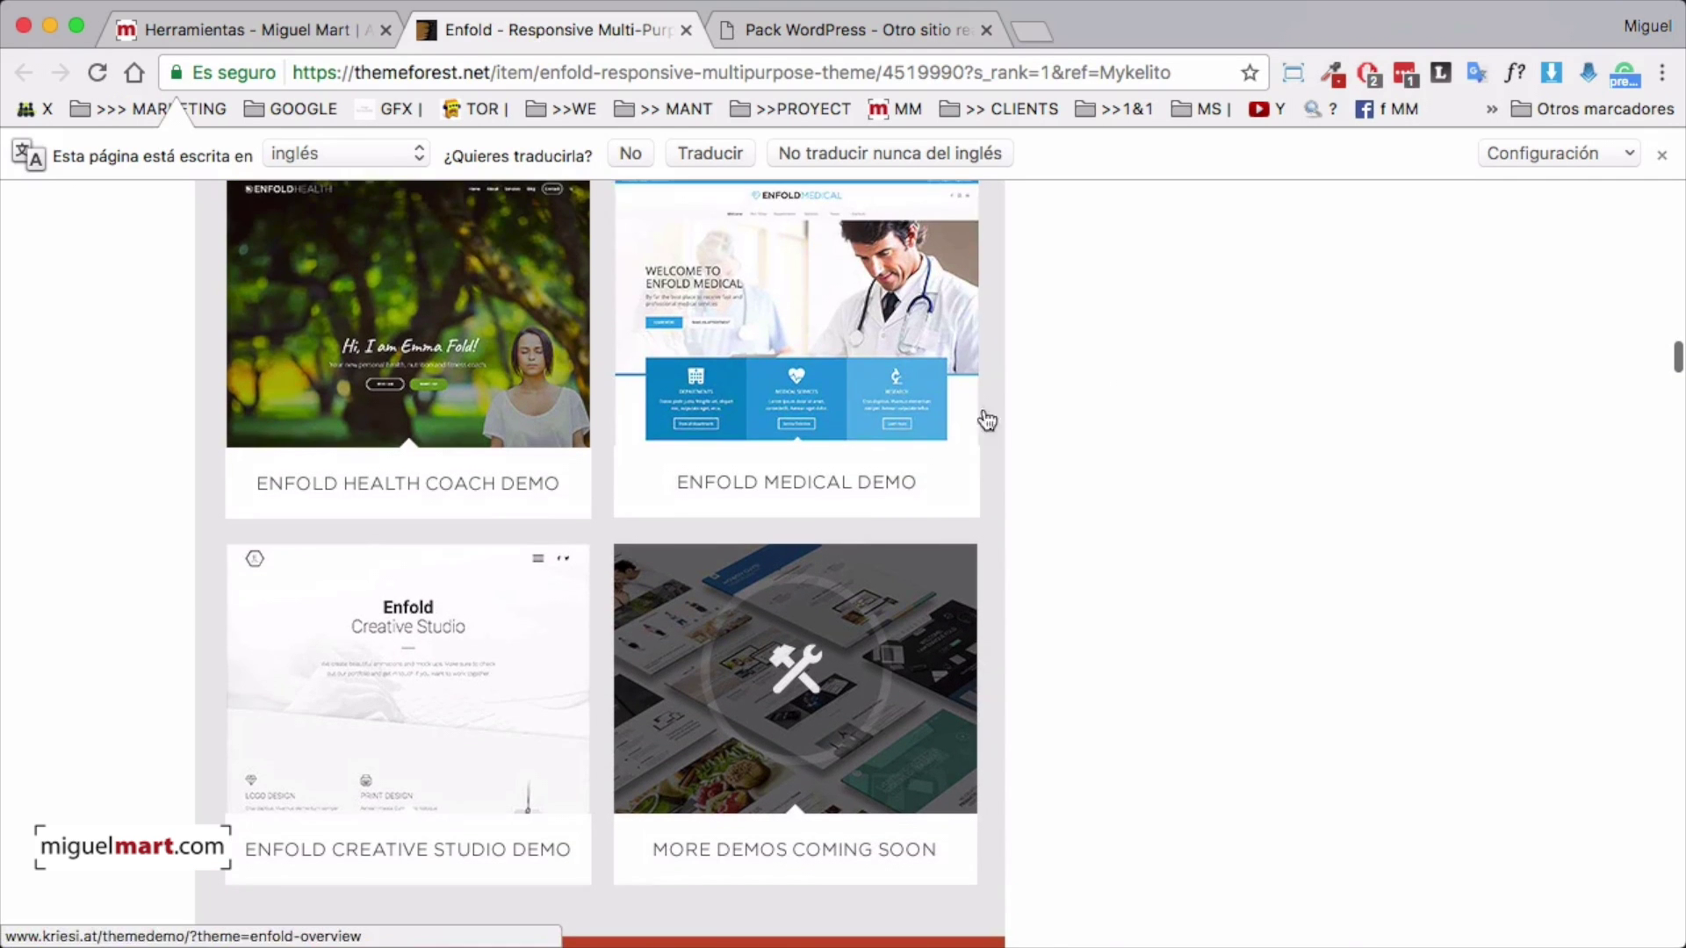
scroll(1341, 492, "up", 20)
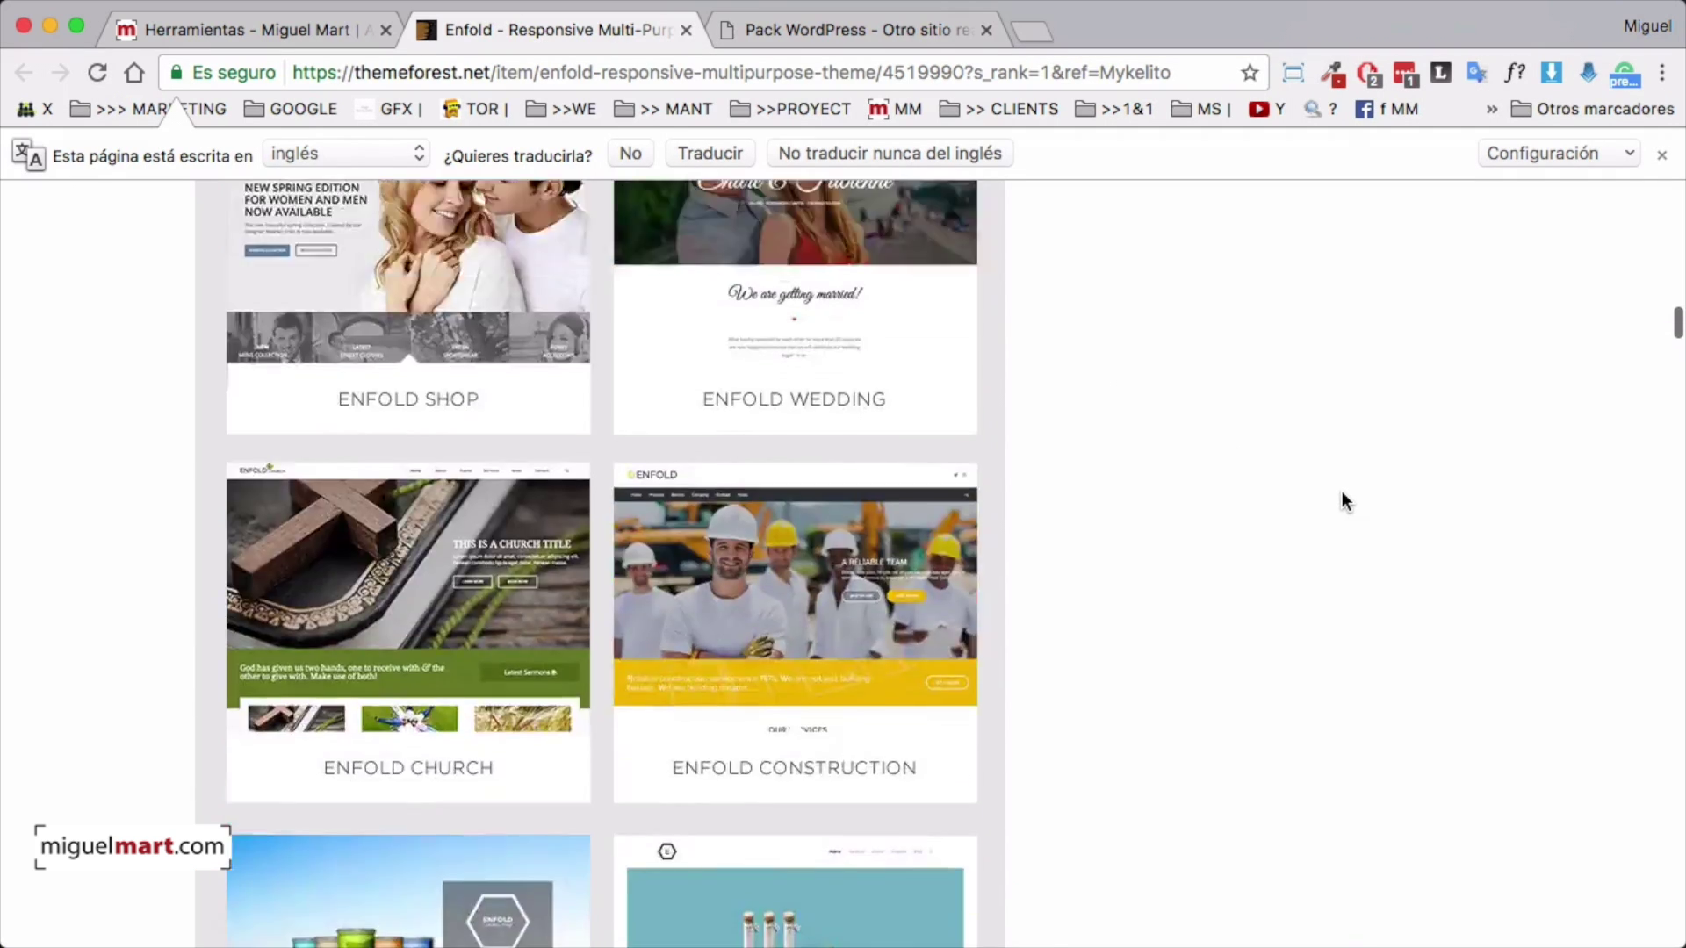
scroll(1341, 493, "up", 20)
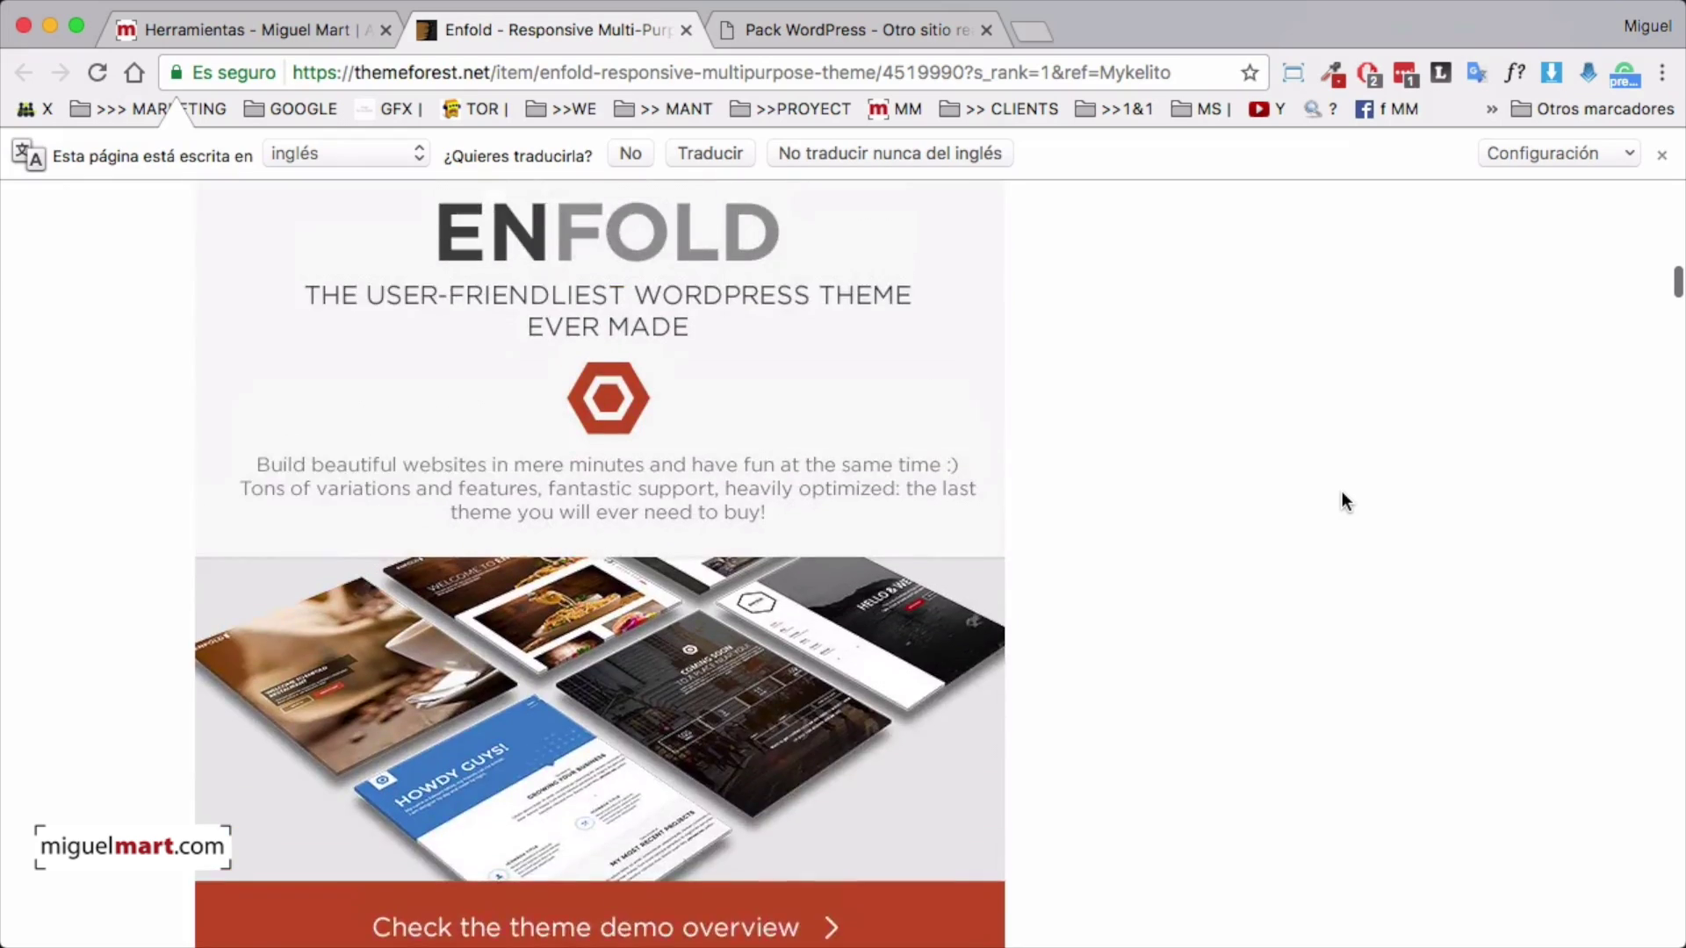
scroll(1341, 491, "up", 20)
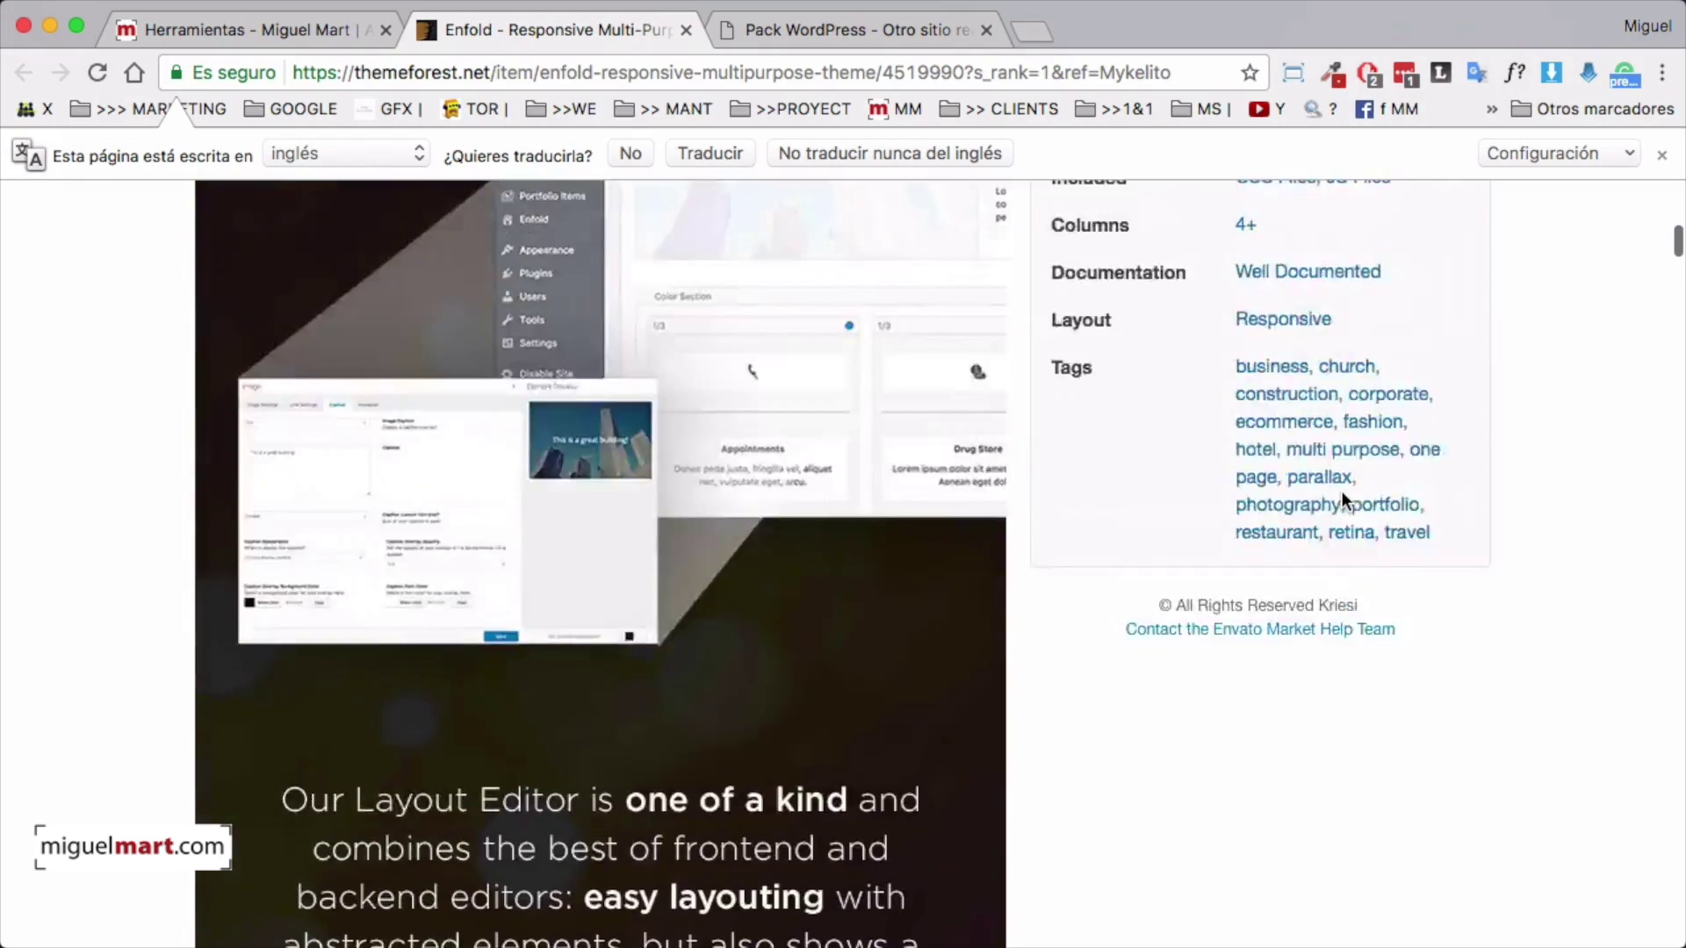
scroll(1342, 491, "up", 20)
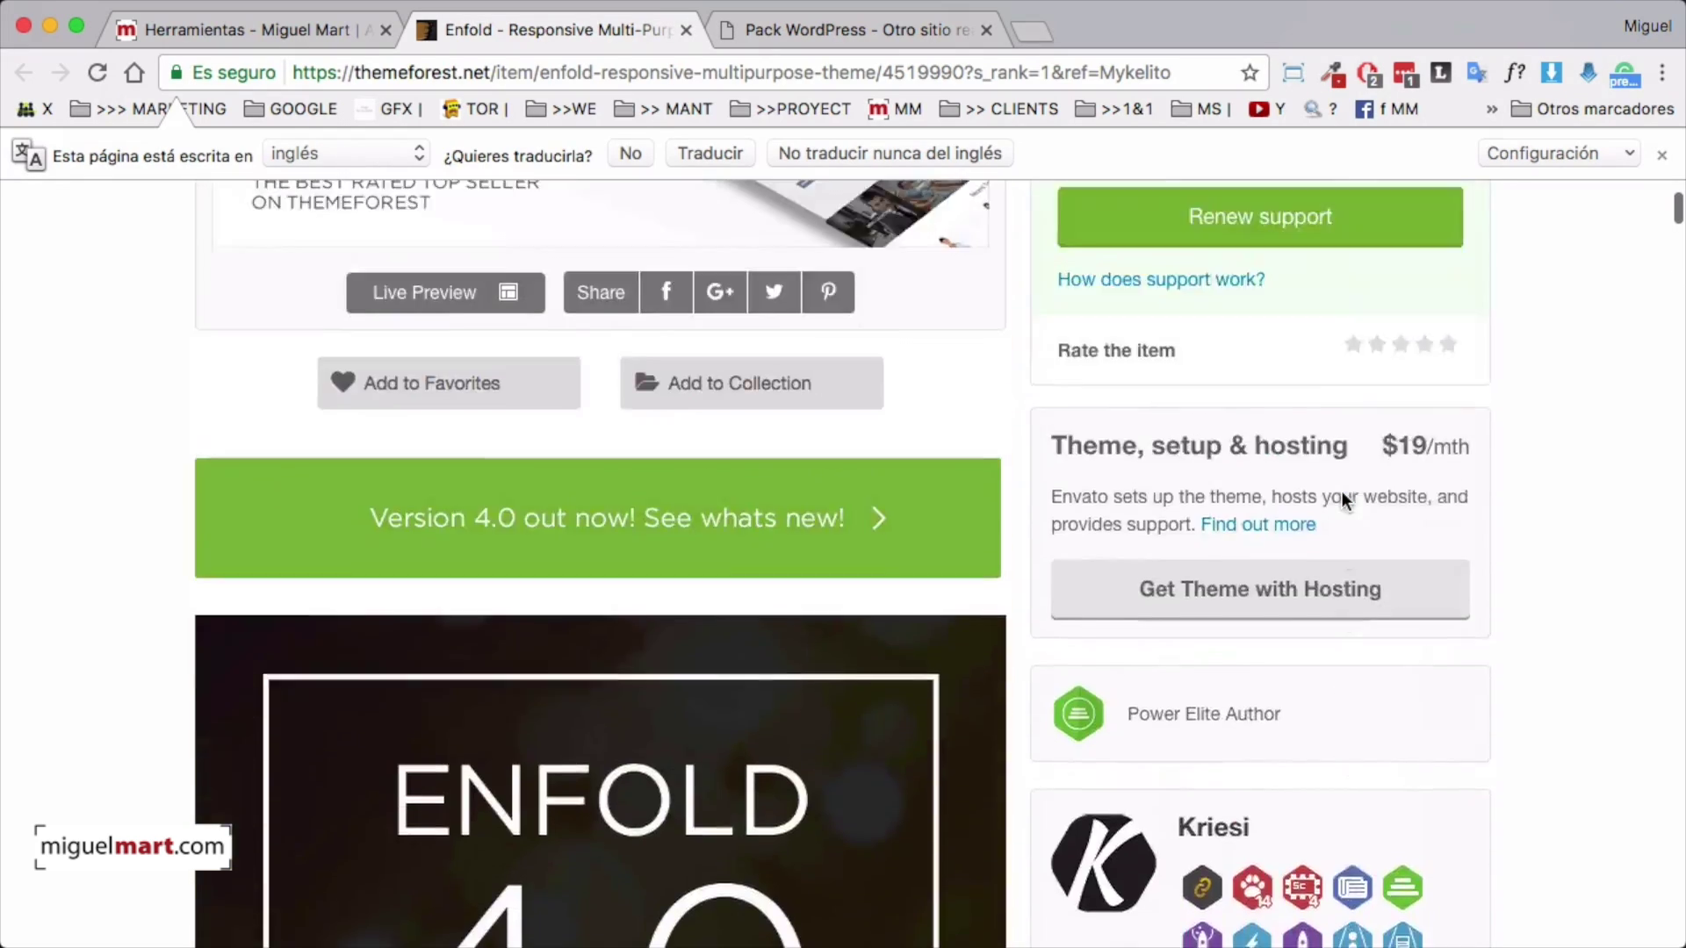
scroll(1342, 492, "up", 3)
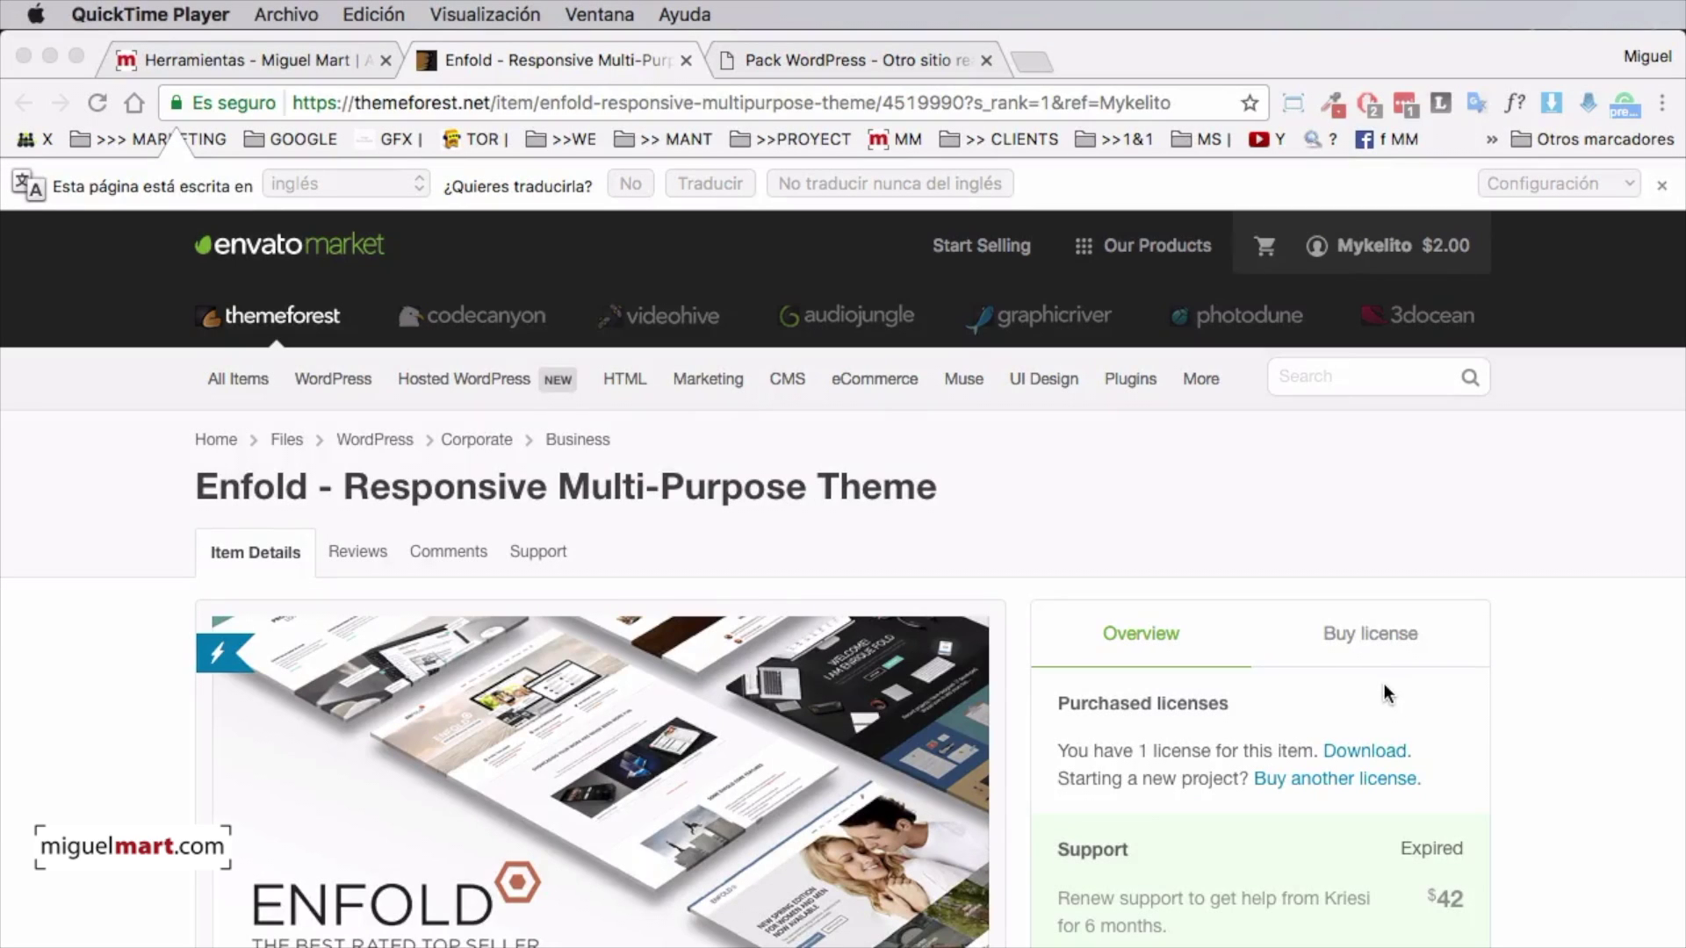
Go to the account's purchased Downloads page through the header account menu
scroll(1383, 683, "down", 3)
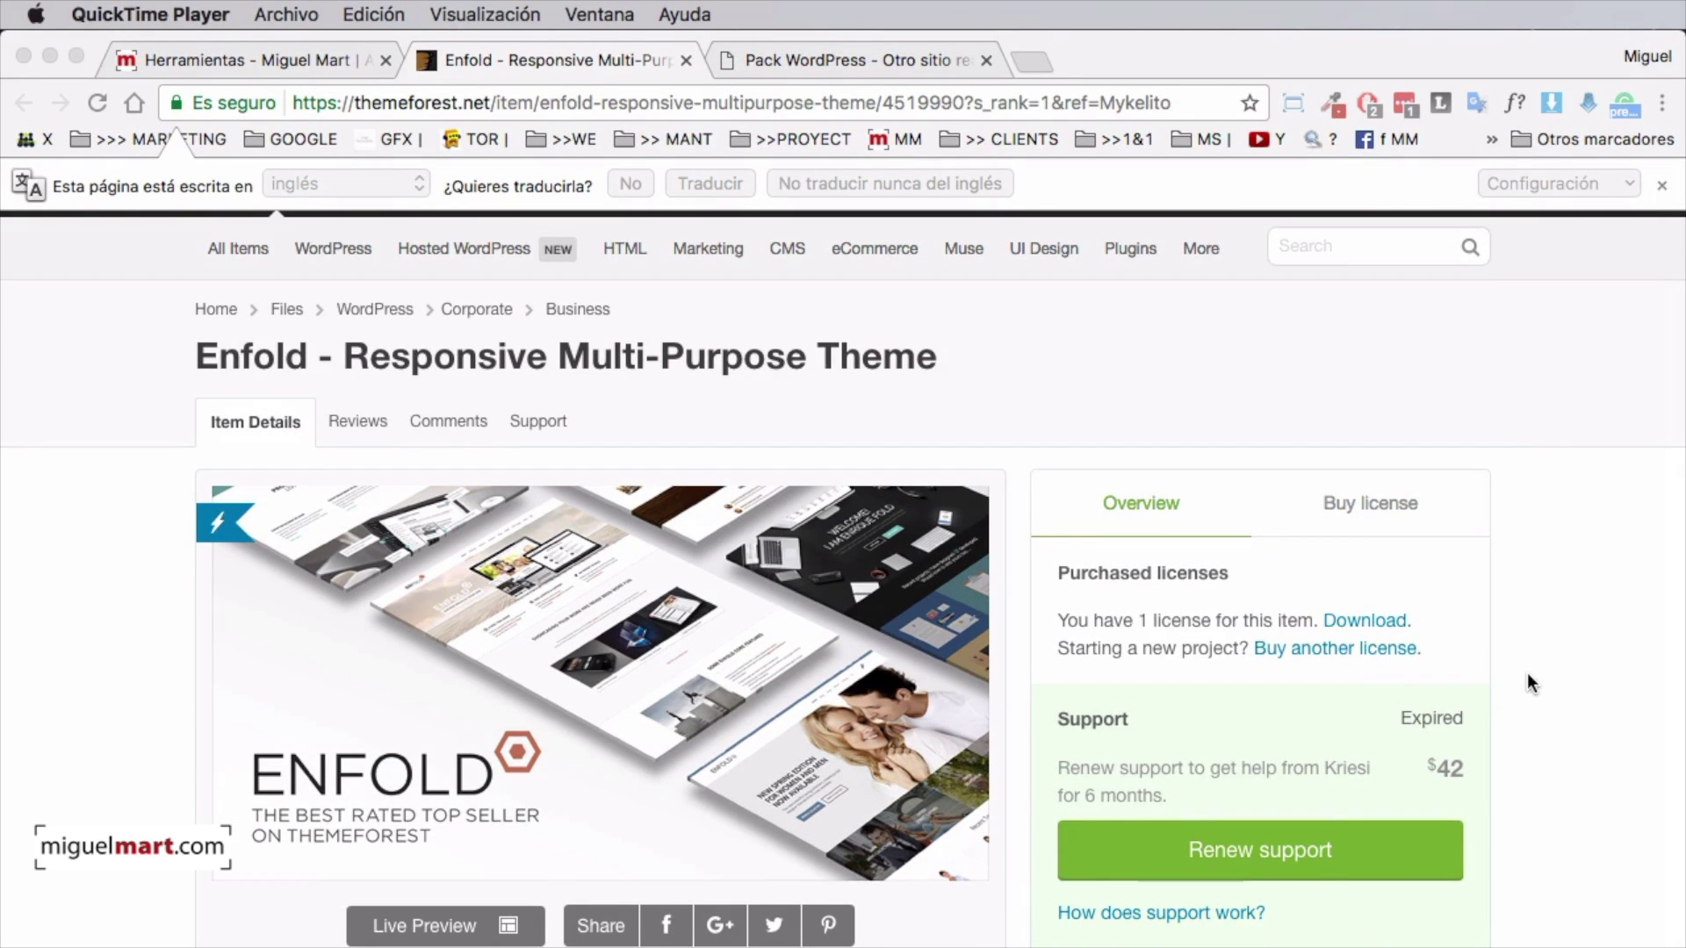
scroll(1347, 660, "up", 3)
scroll(1347, 660, "down", 2)
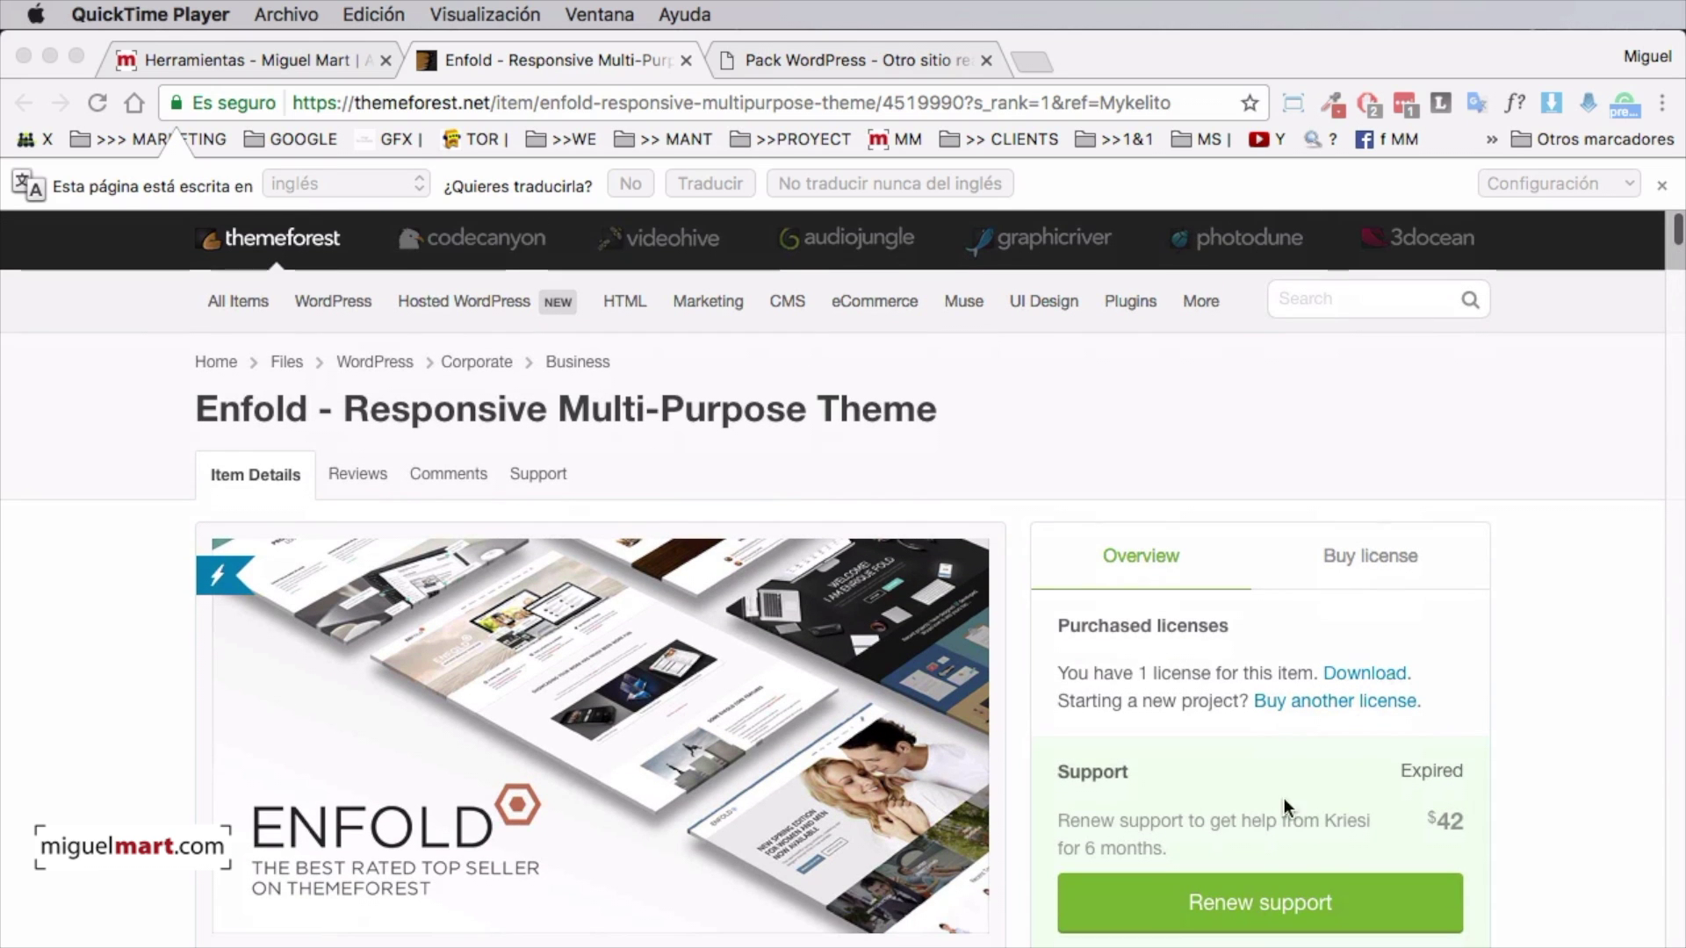
scroll(1195, 514, "up", 2)
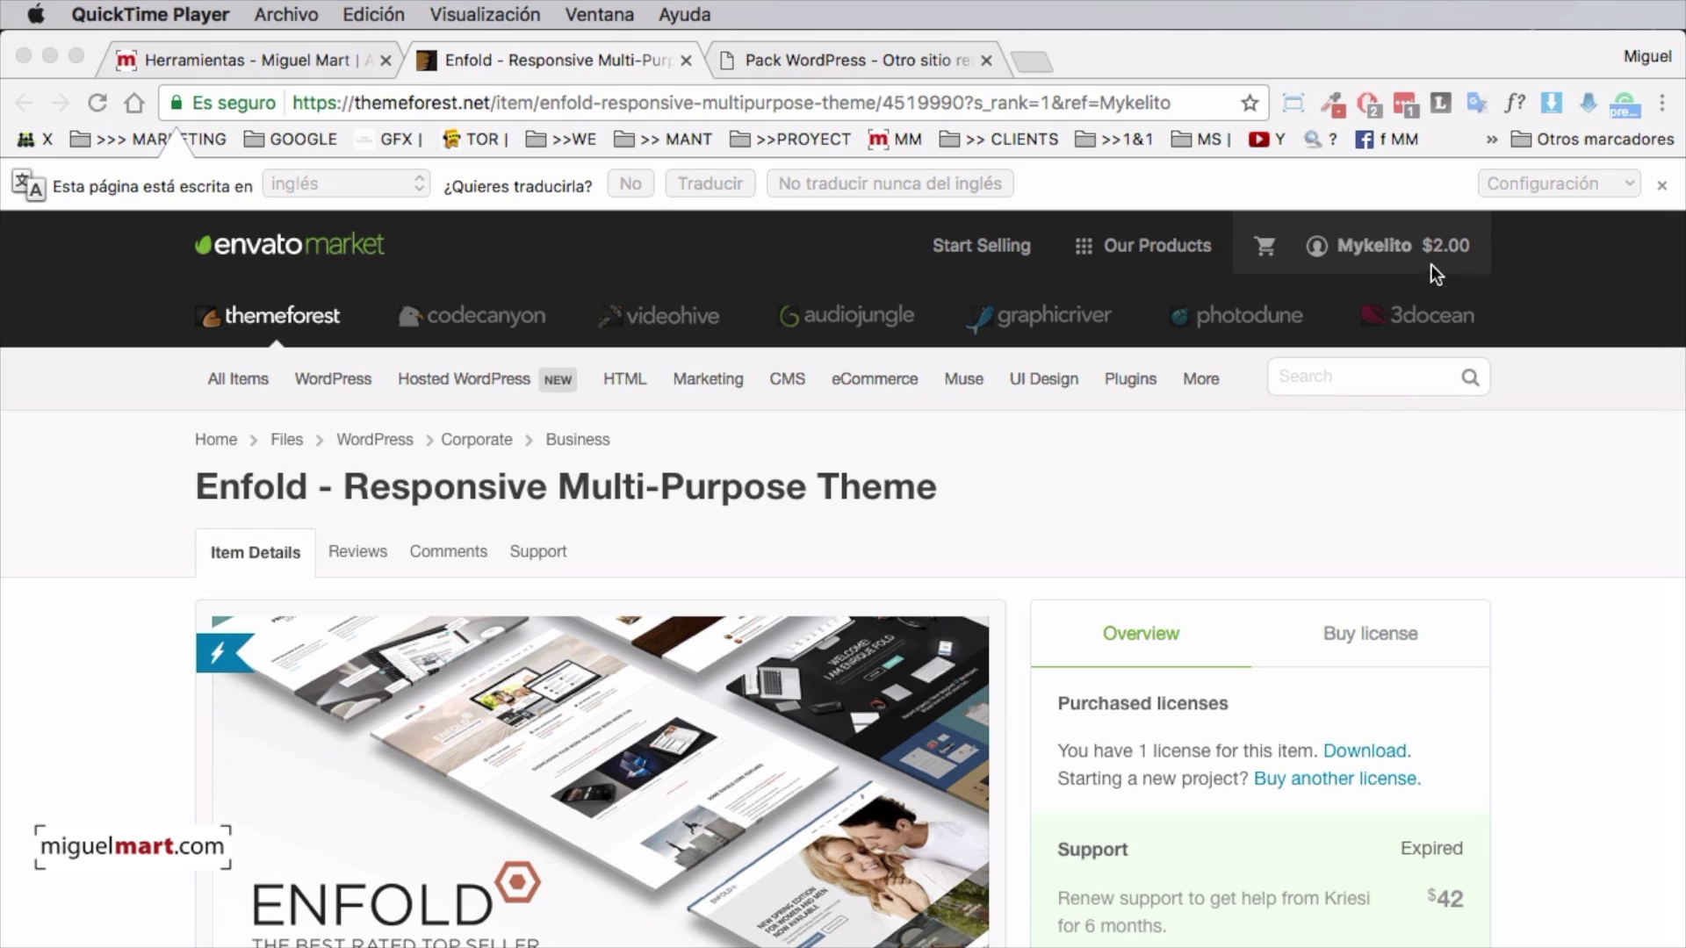
left_click(1349, 245)
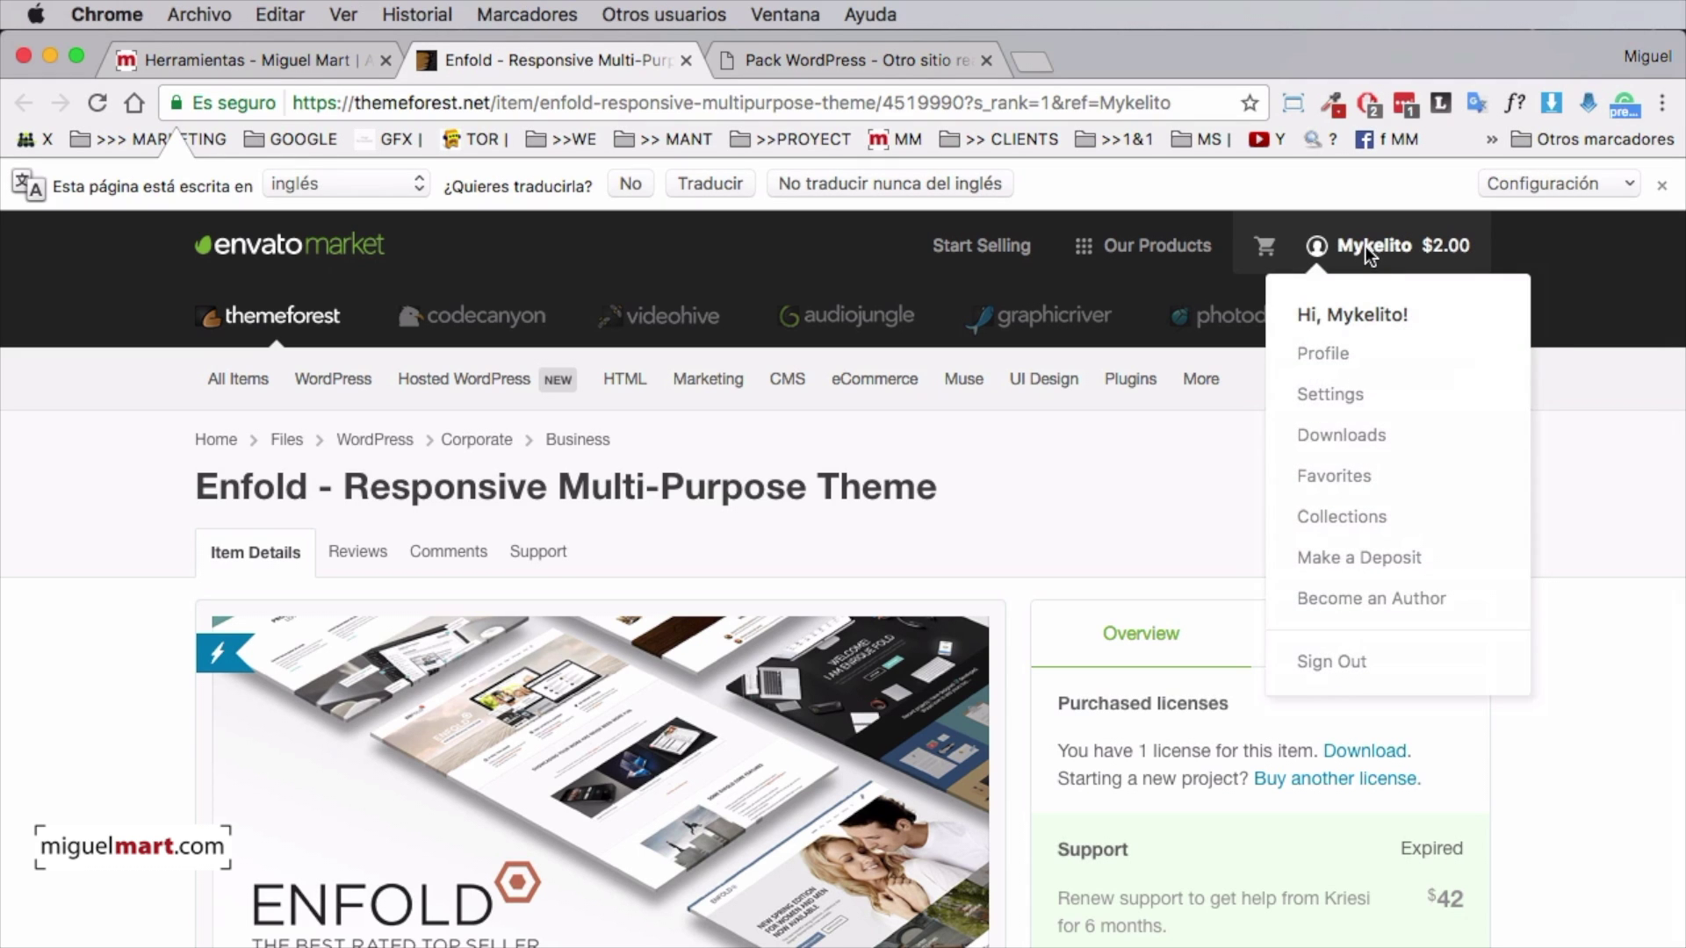
left_click(1357, 437)
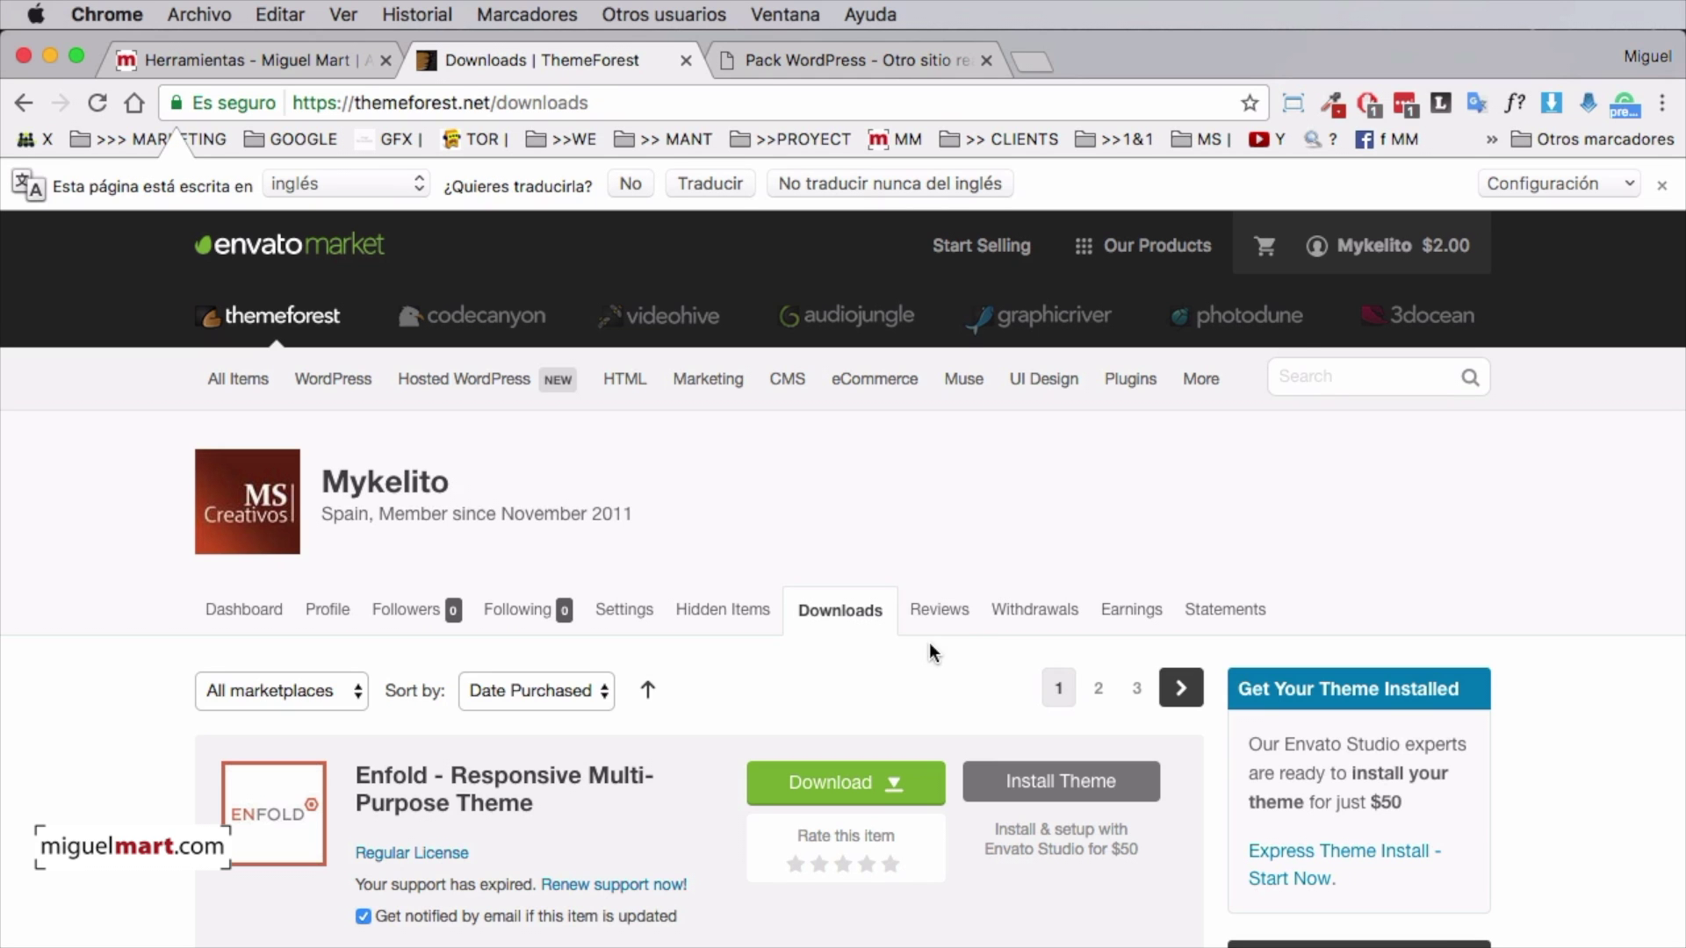
Review the purchased items and show Enfold's download choices, including the installable WordPress file only
scroll(929, 641, "down", 3)
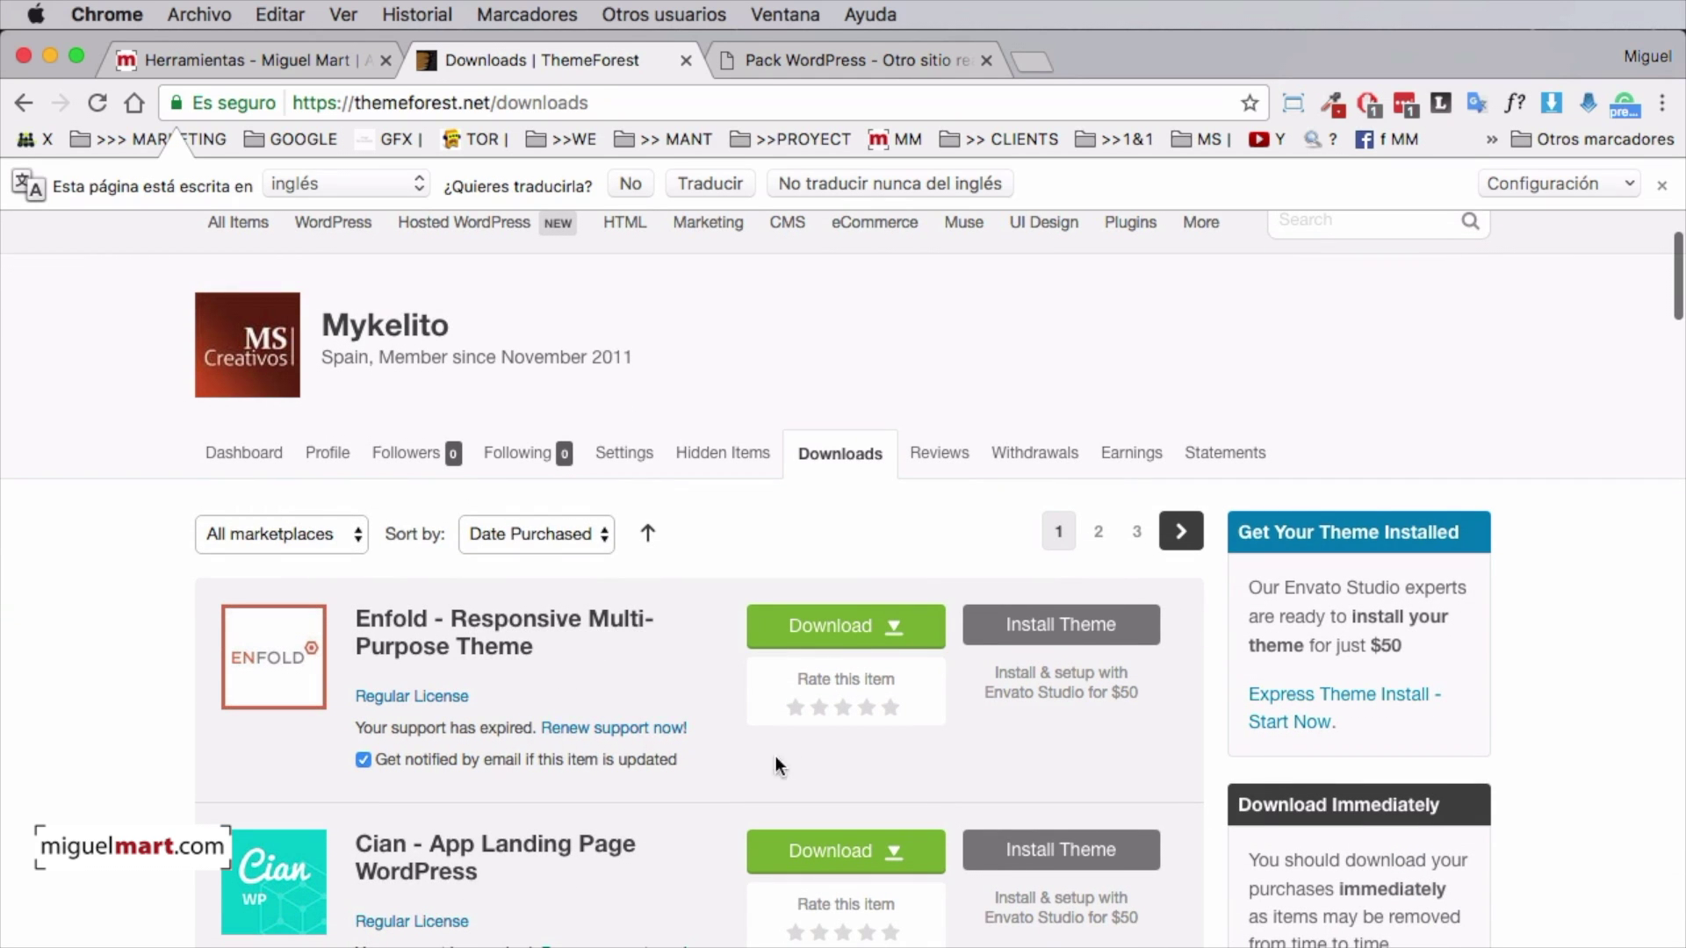
scroll(799, 768, "down", 12)
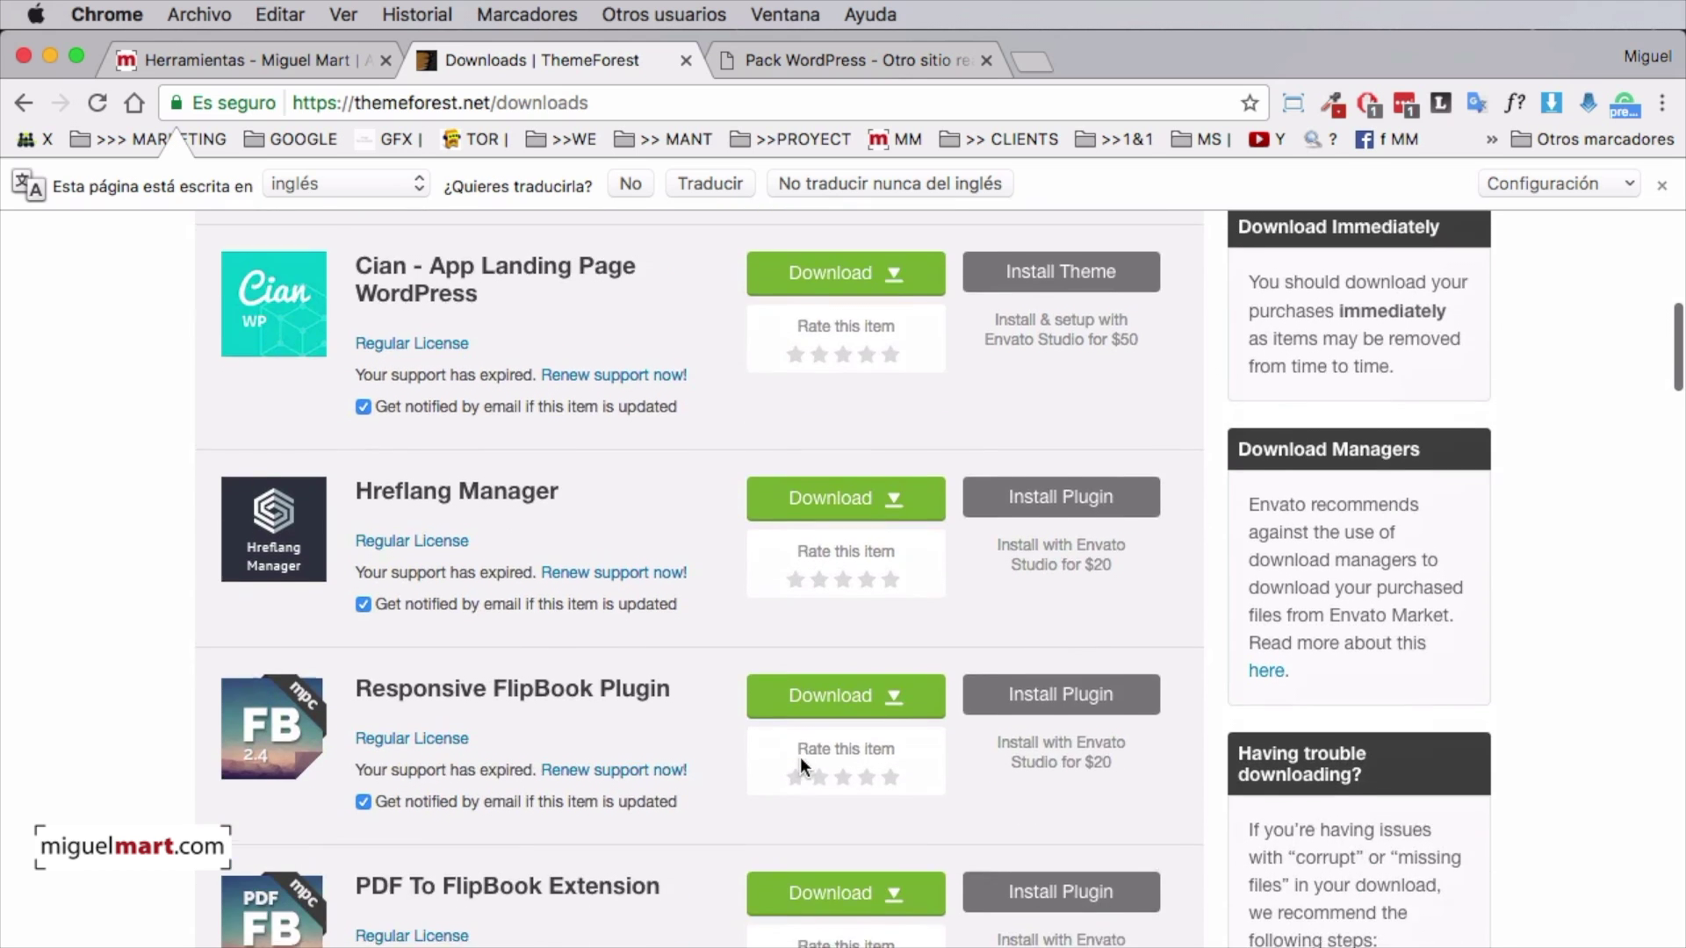
scroll(803, 769, "down", 15)
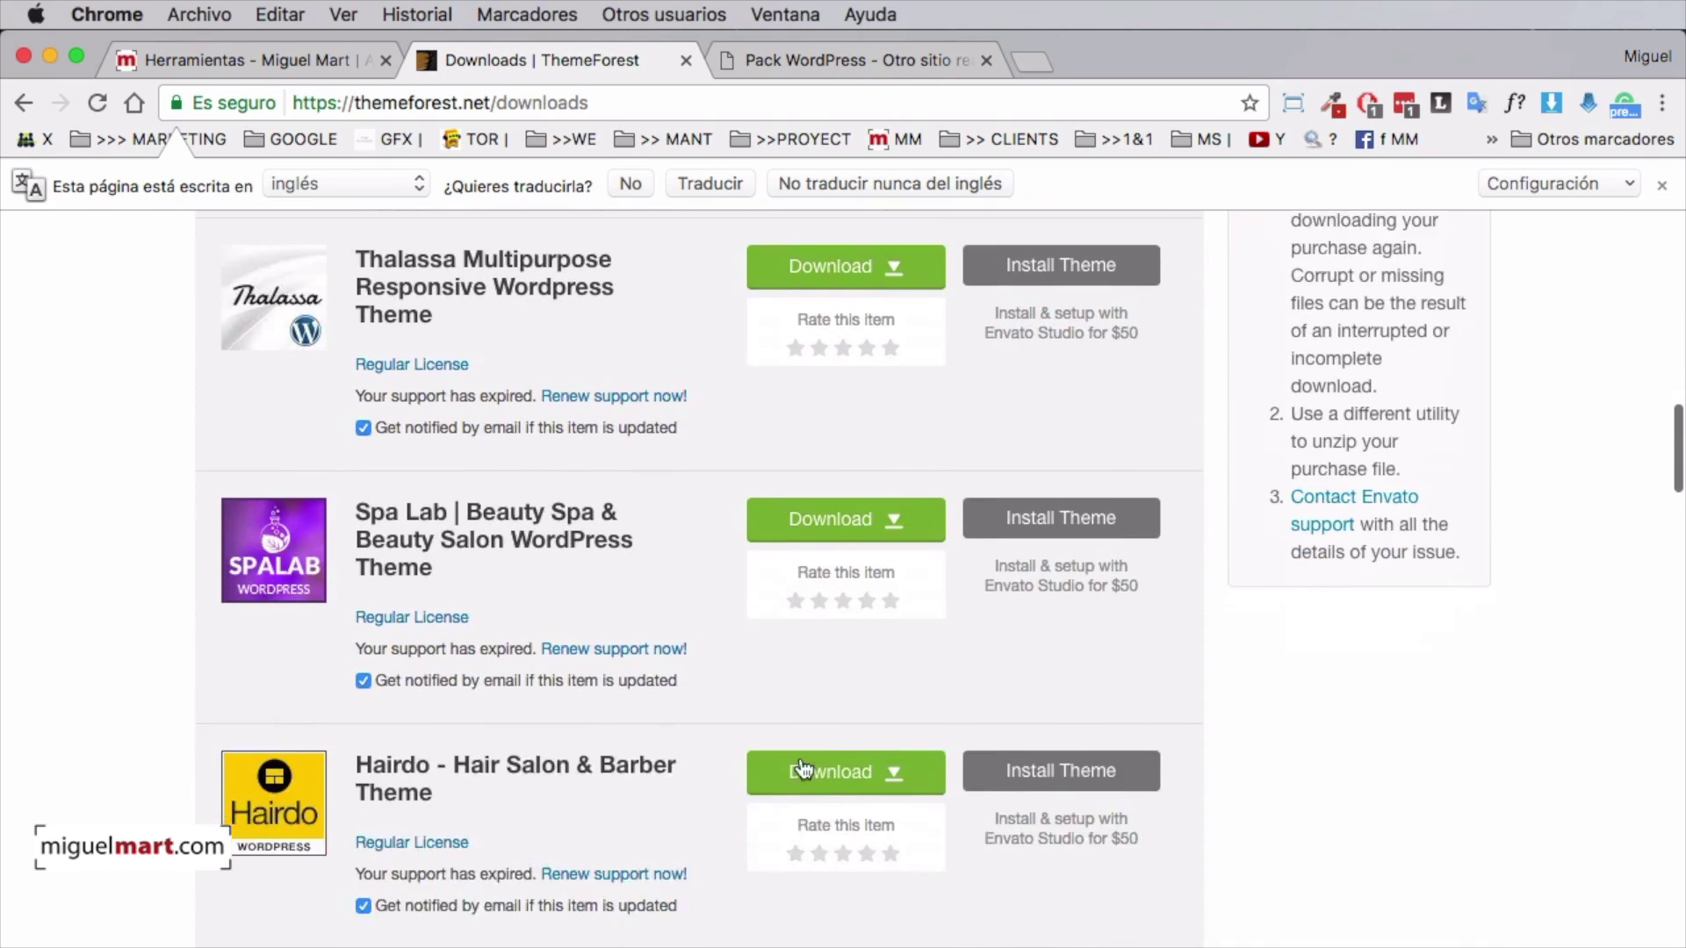
scroll(803, 769, "down", 14)
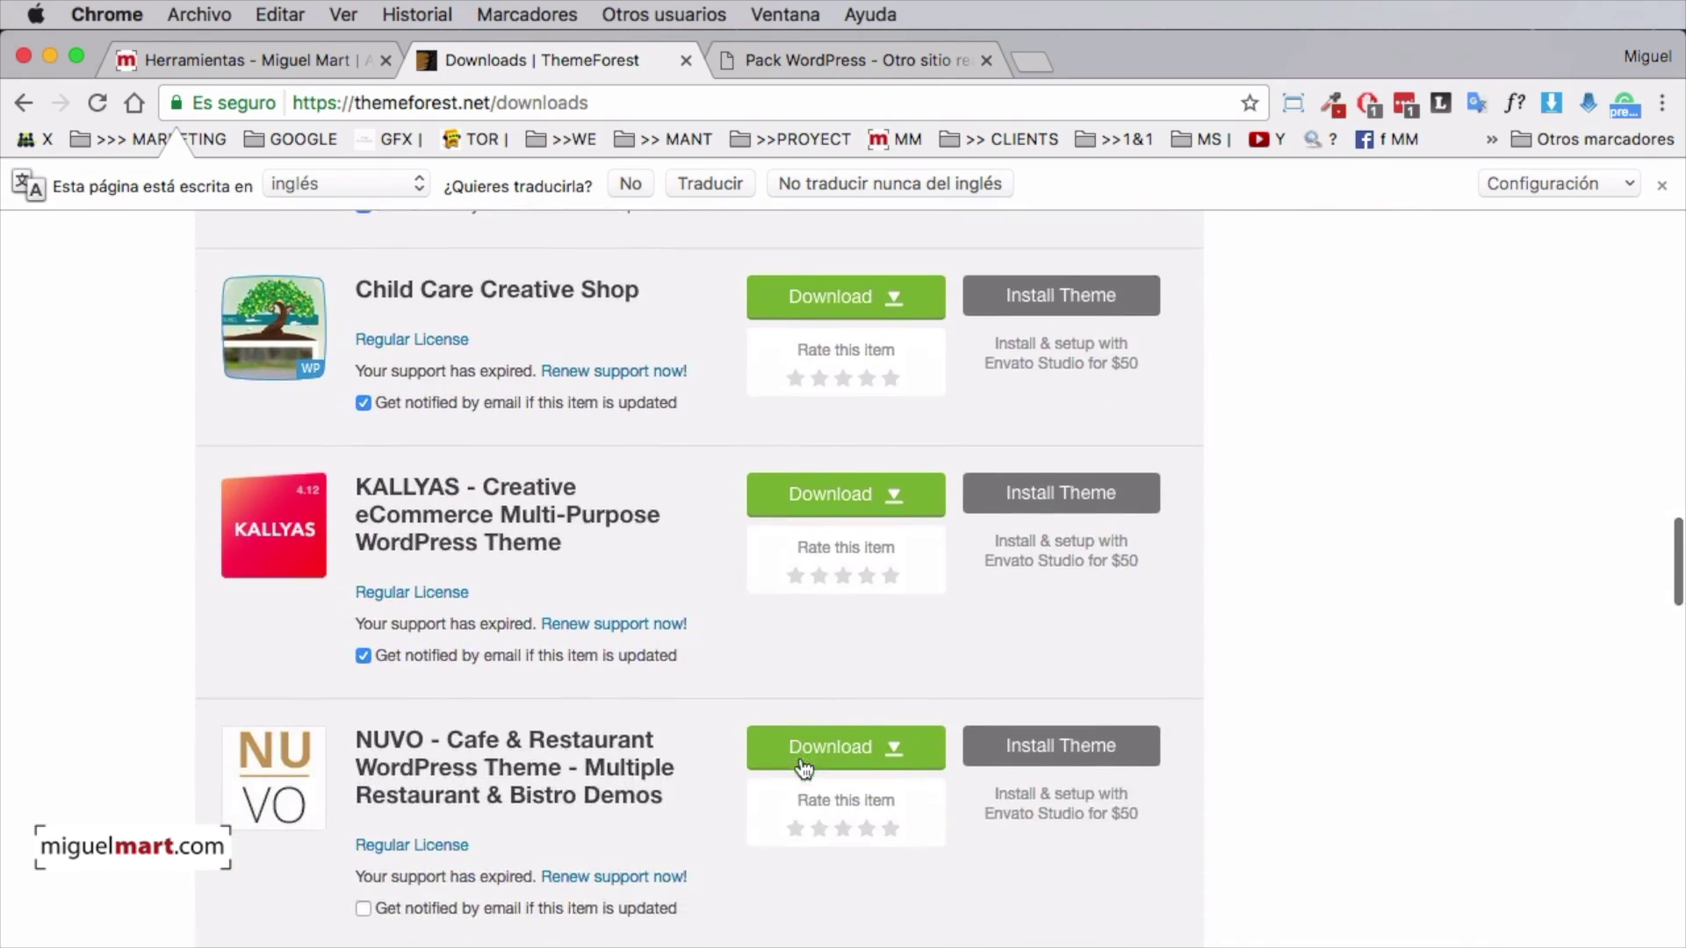
scroll(804, 770, "up", 20)
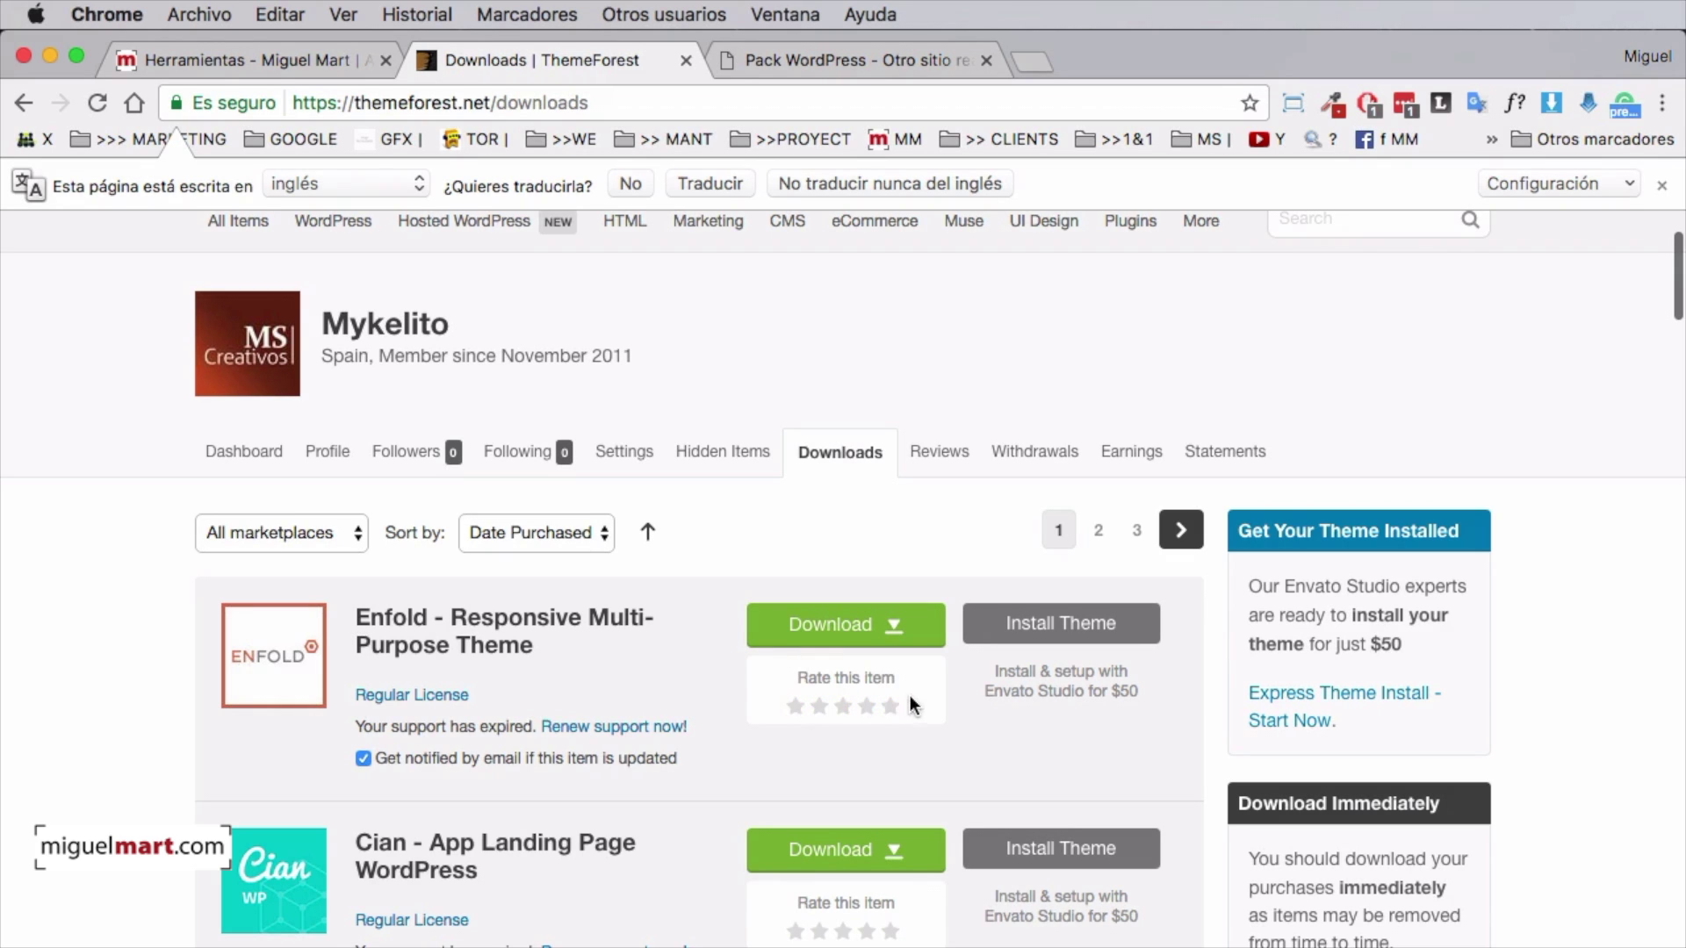
left_click(893, 629)
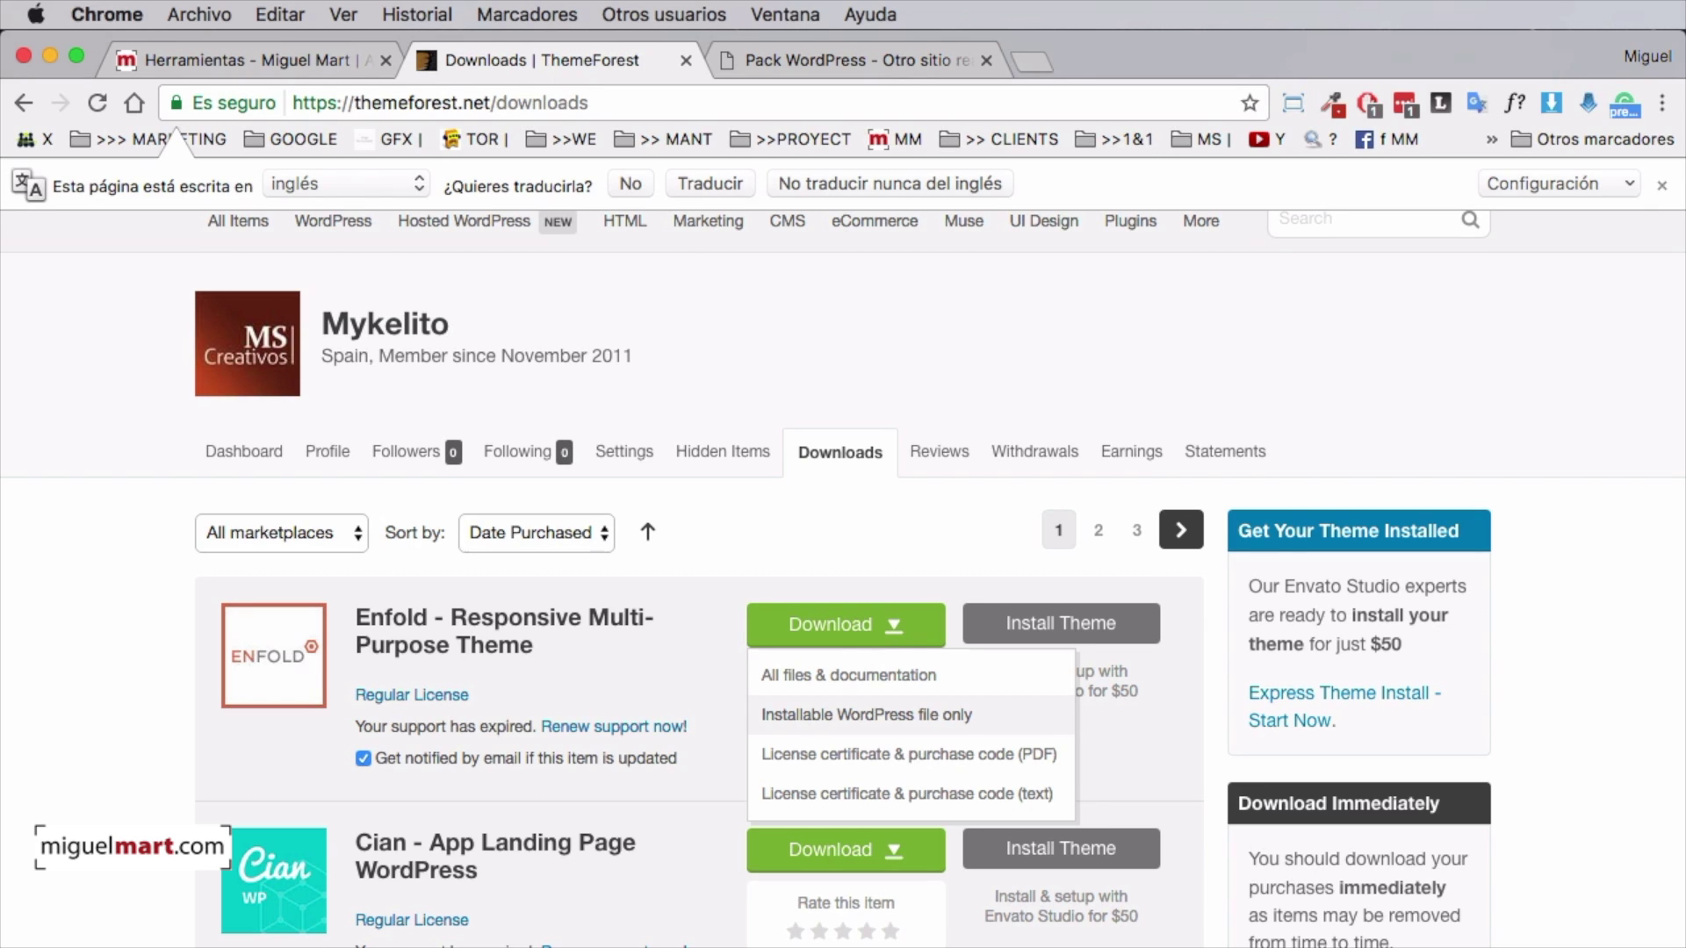
Download Enfold's installable WordPress theme file from the ThemeForest Downloads page
left_click(1317, 939)
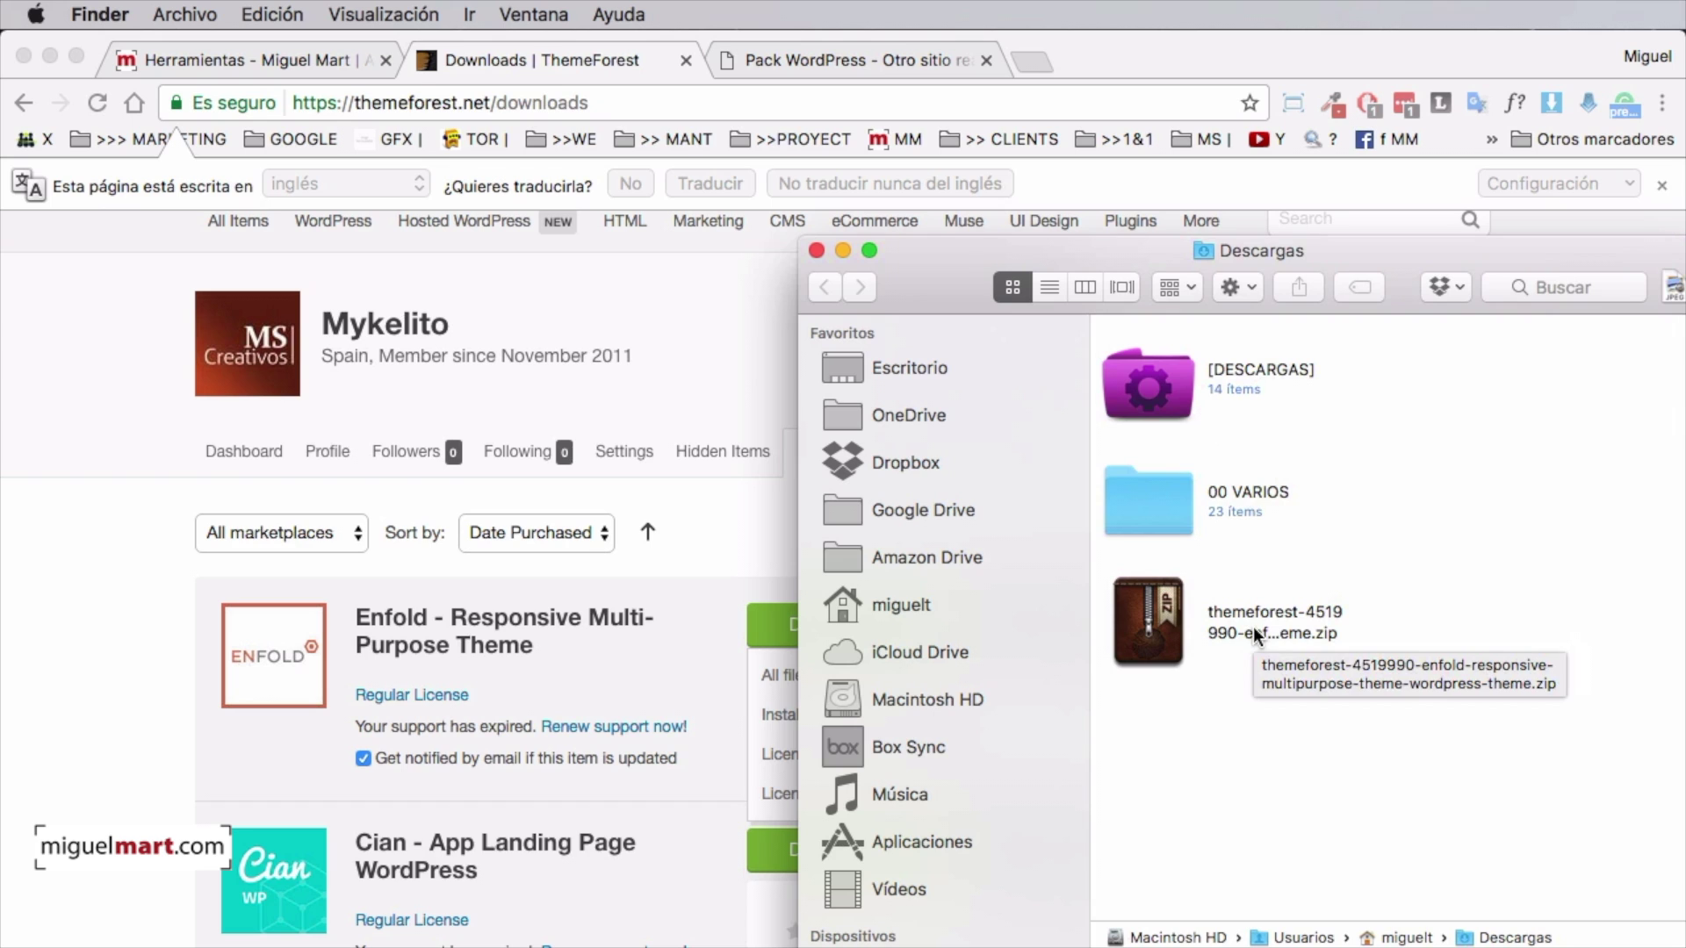
Extract the Enfold zip with Keka, inspect the enfold folder, and return to Descargas
left_click(1155, 615)
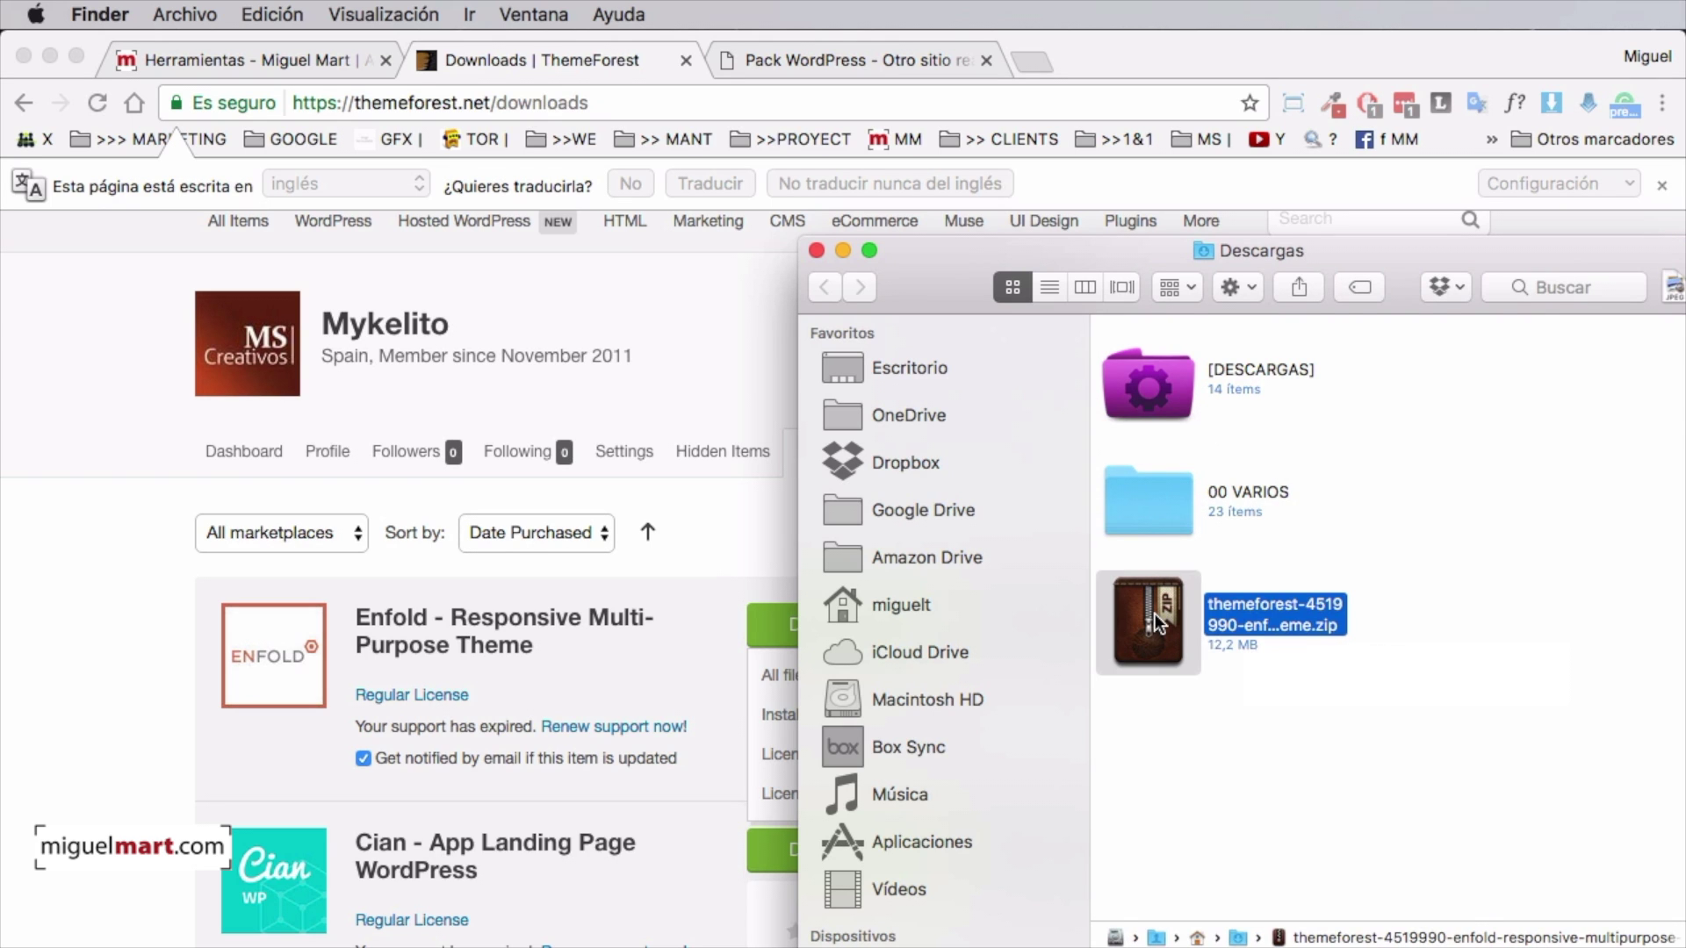
double_click(1156, 613)
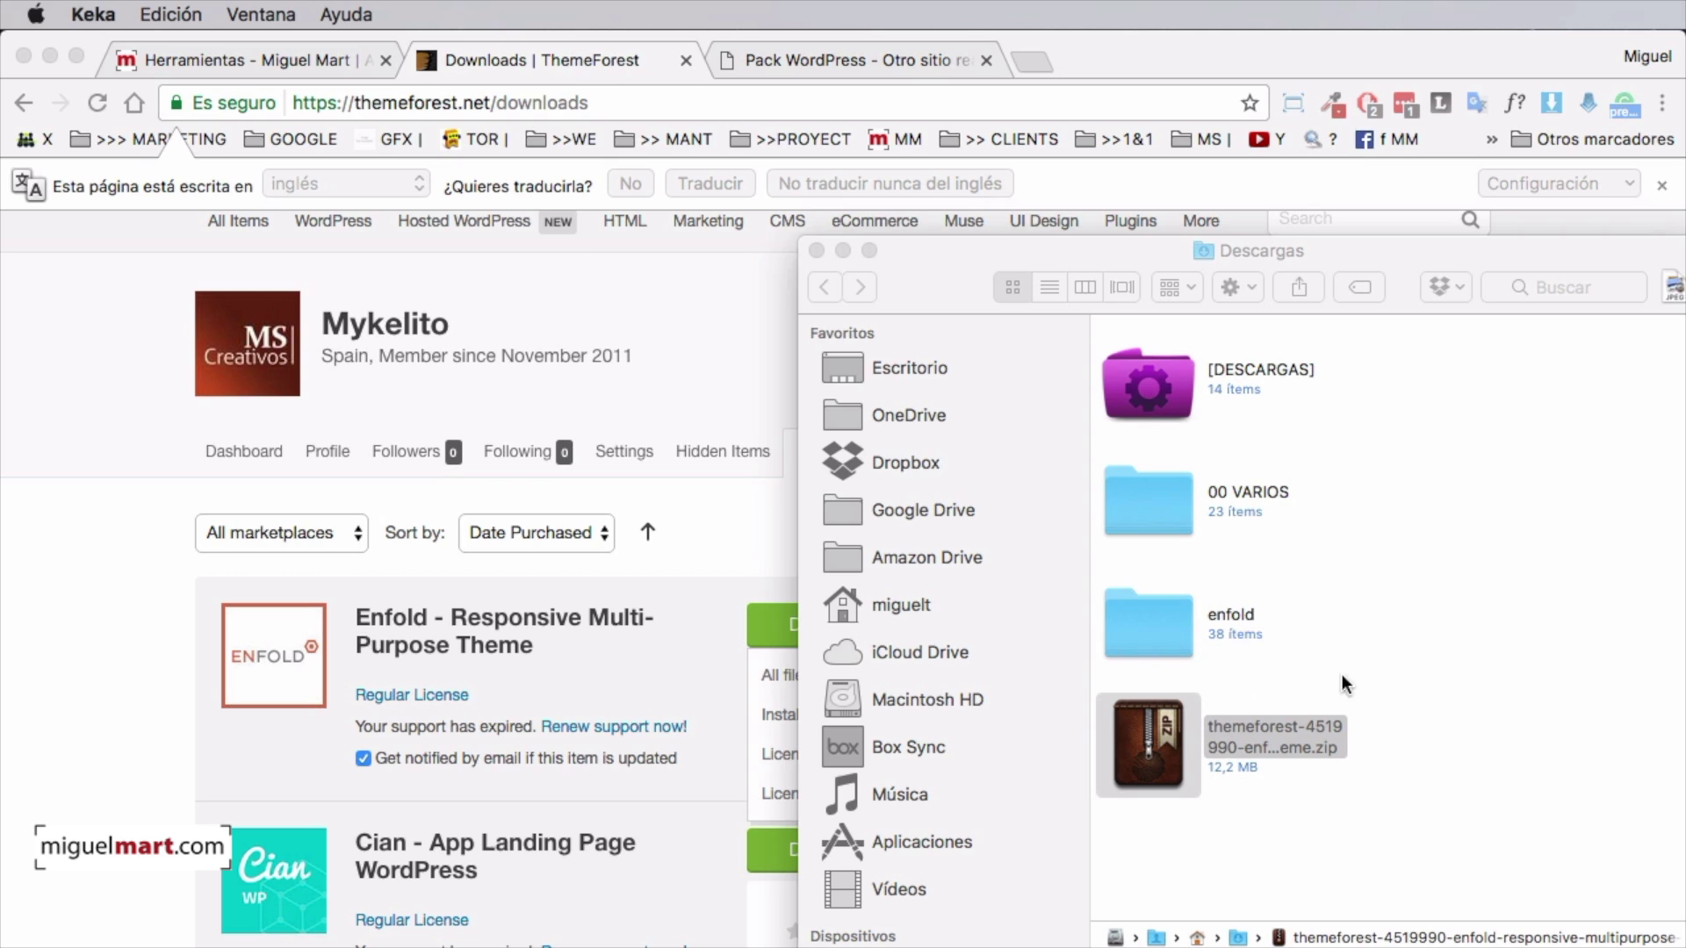
left_click(1203, 603)
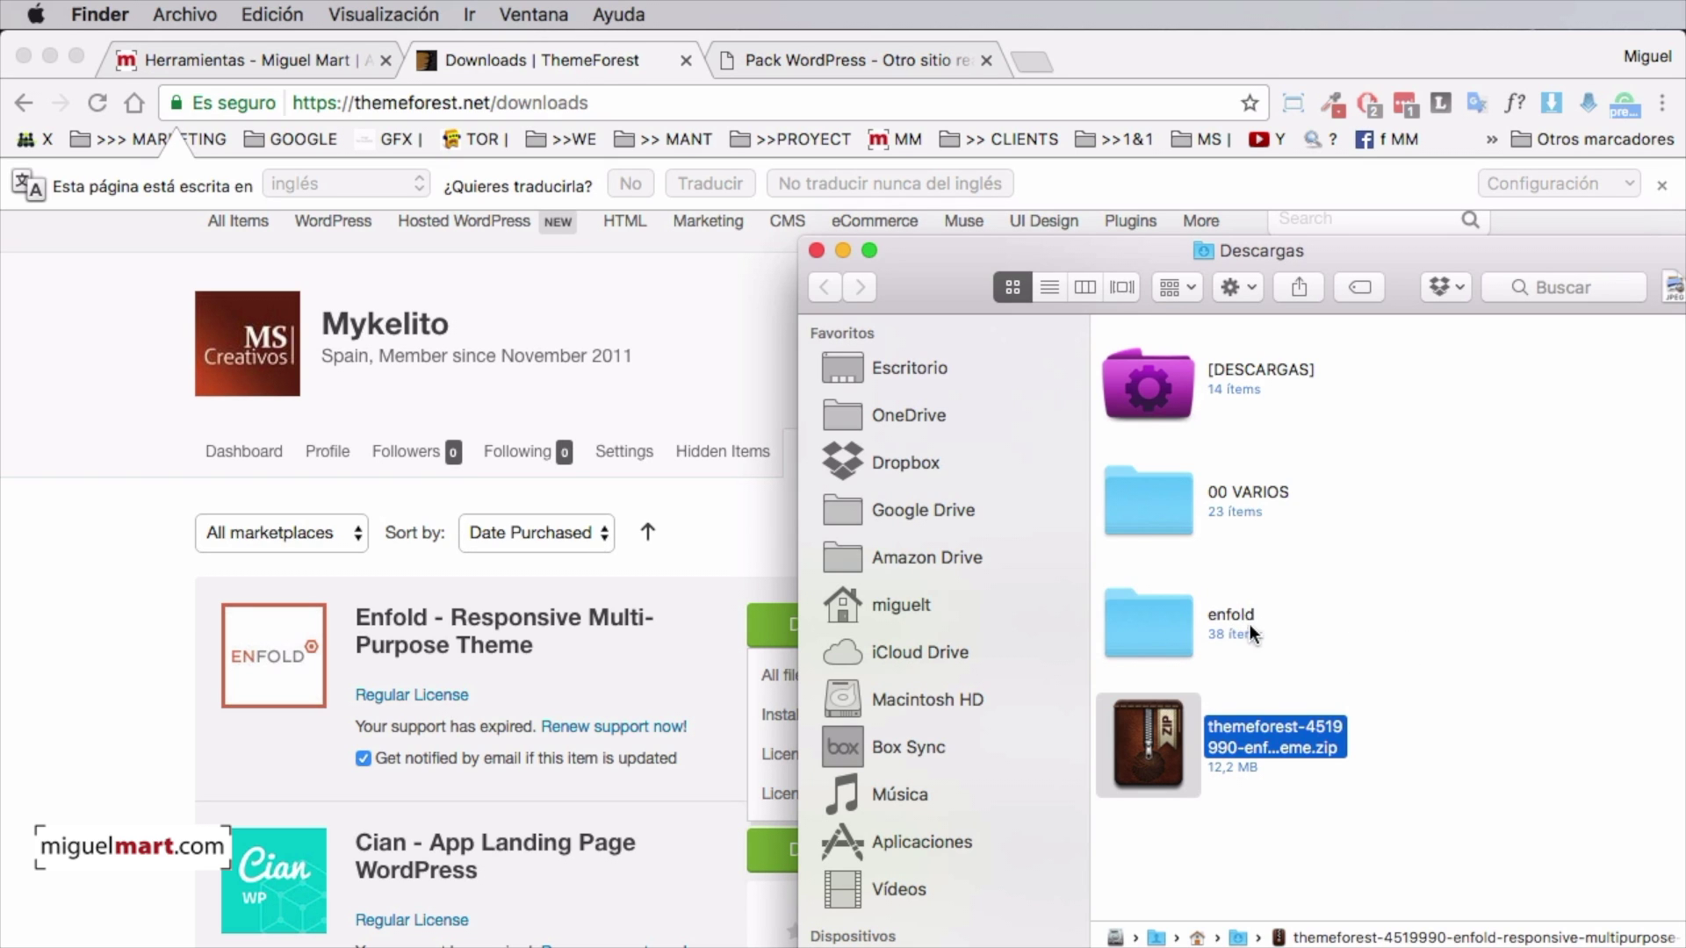
double_click(1167, 620)
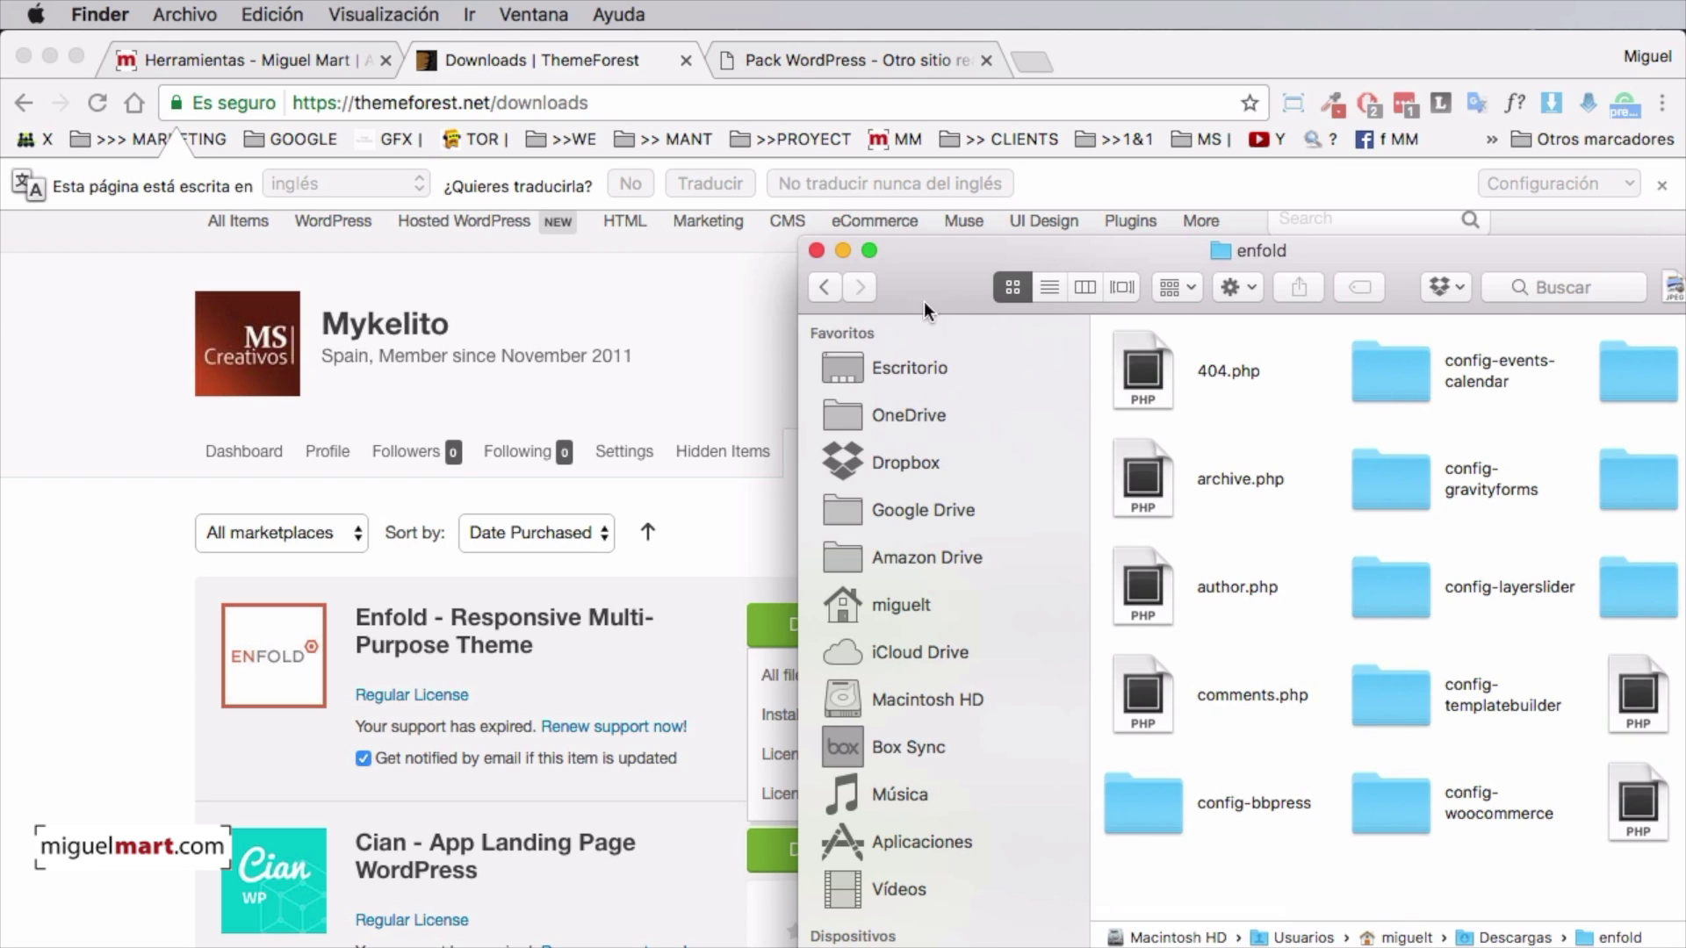
left_click(822, 288)
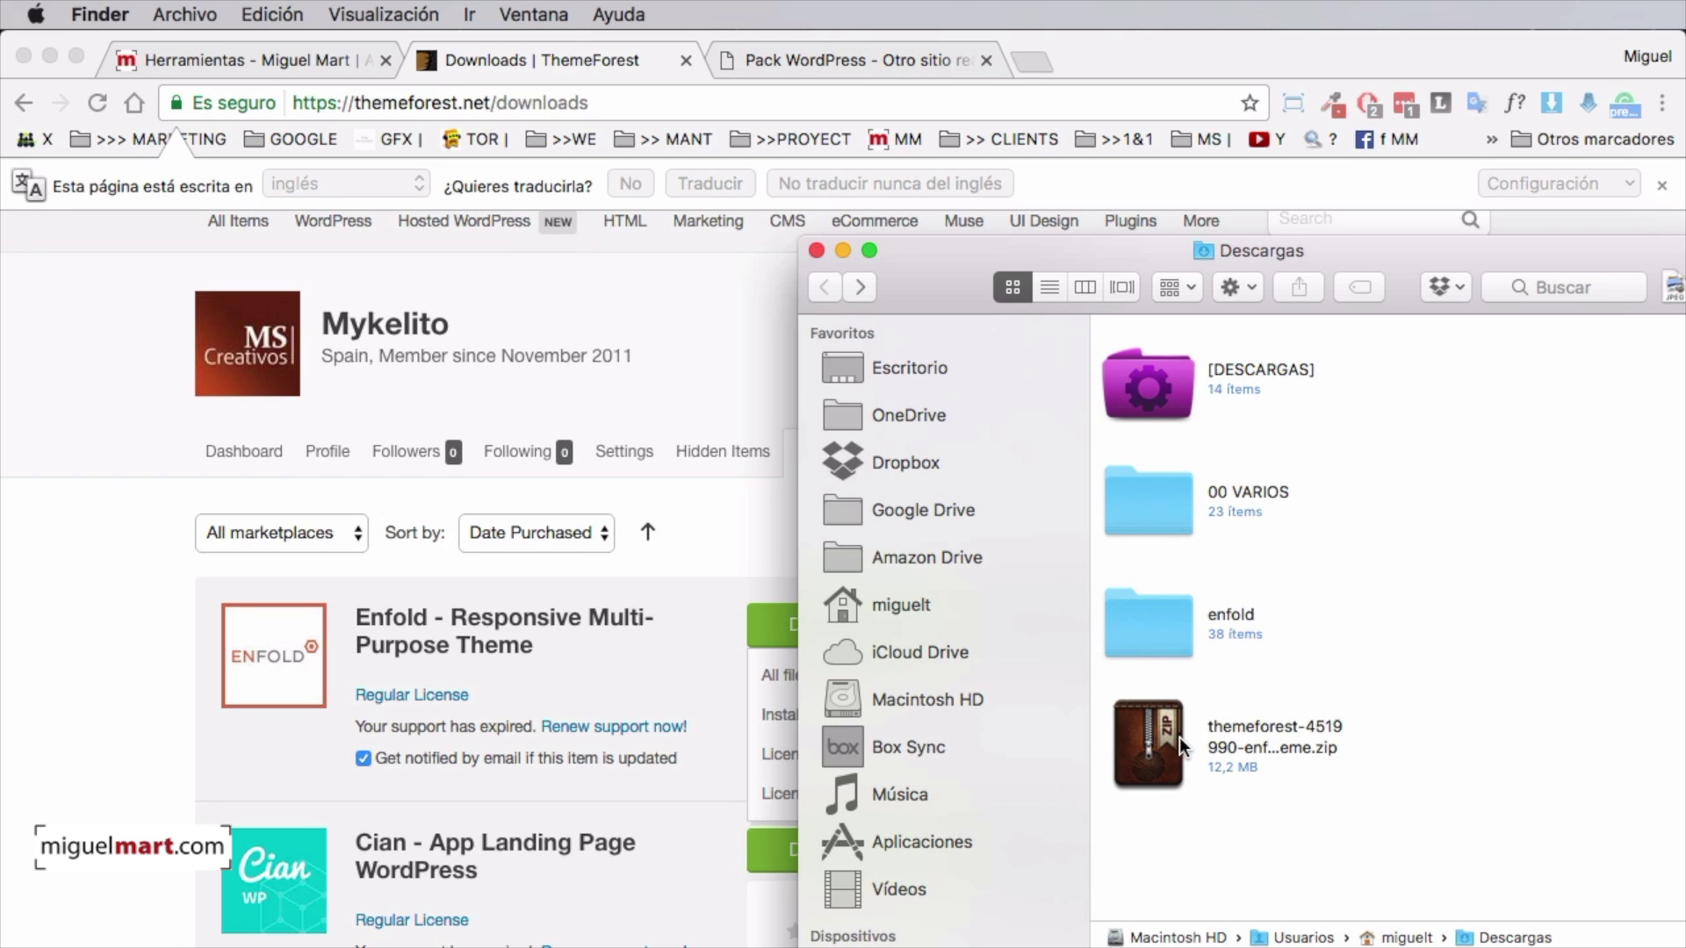
Rename the themeforest theme archive to enfold.zip
left_click(1238, 740)
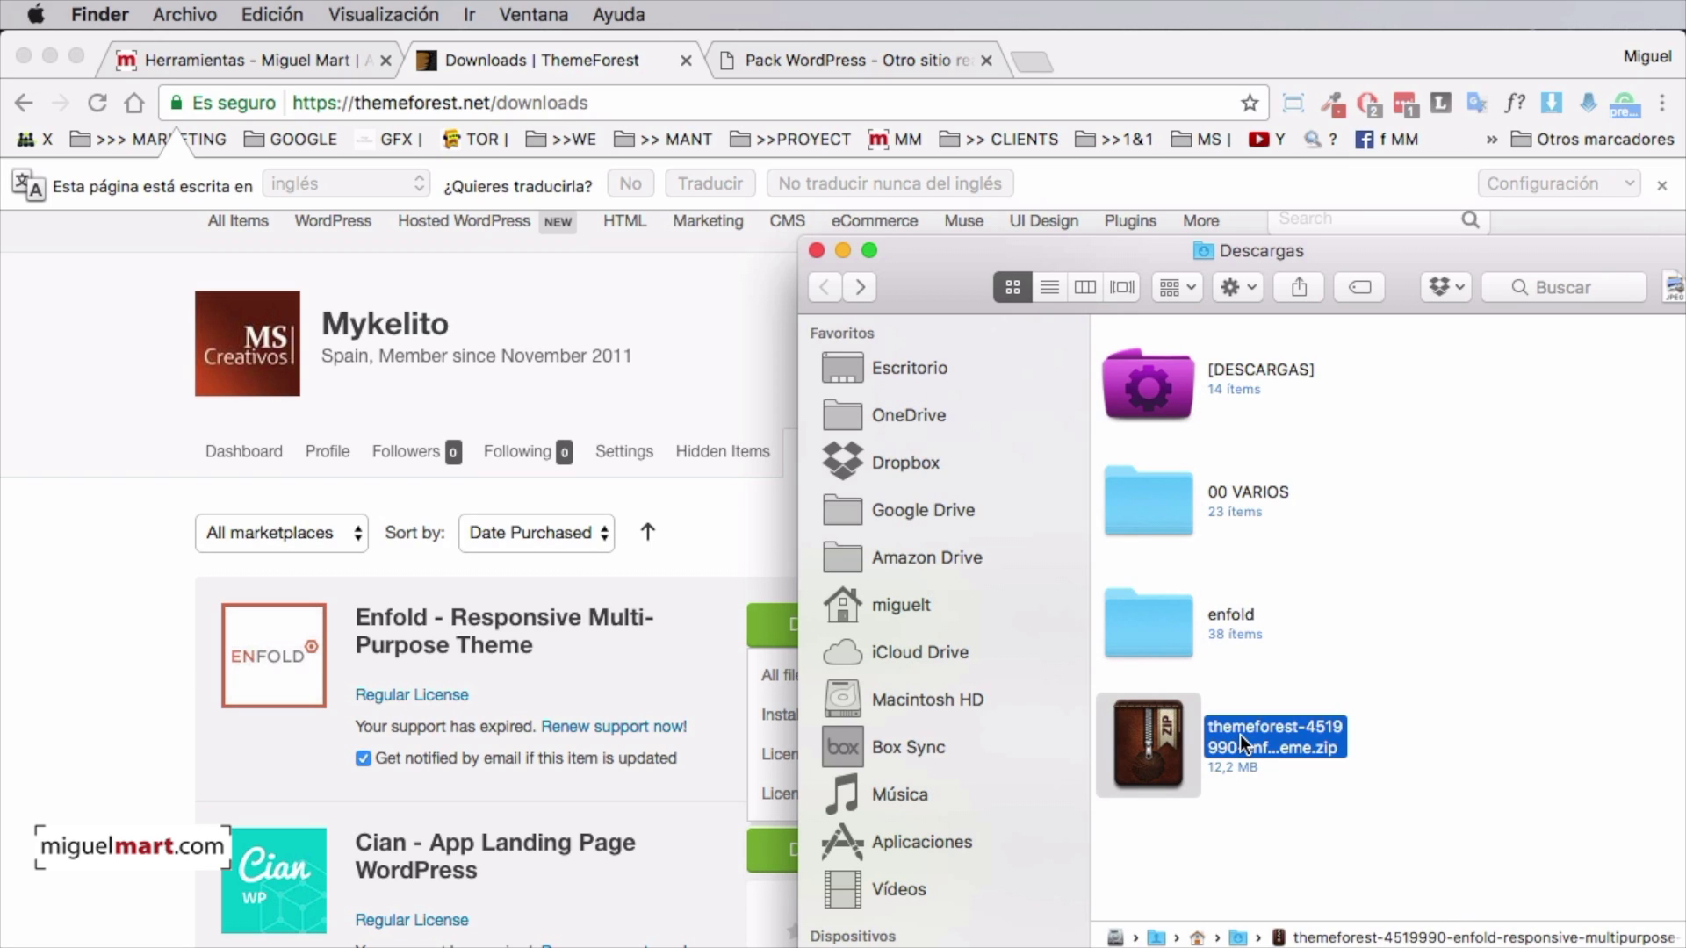
left_click(1240, 740)
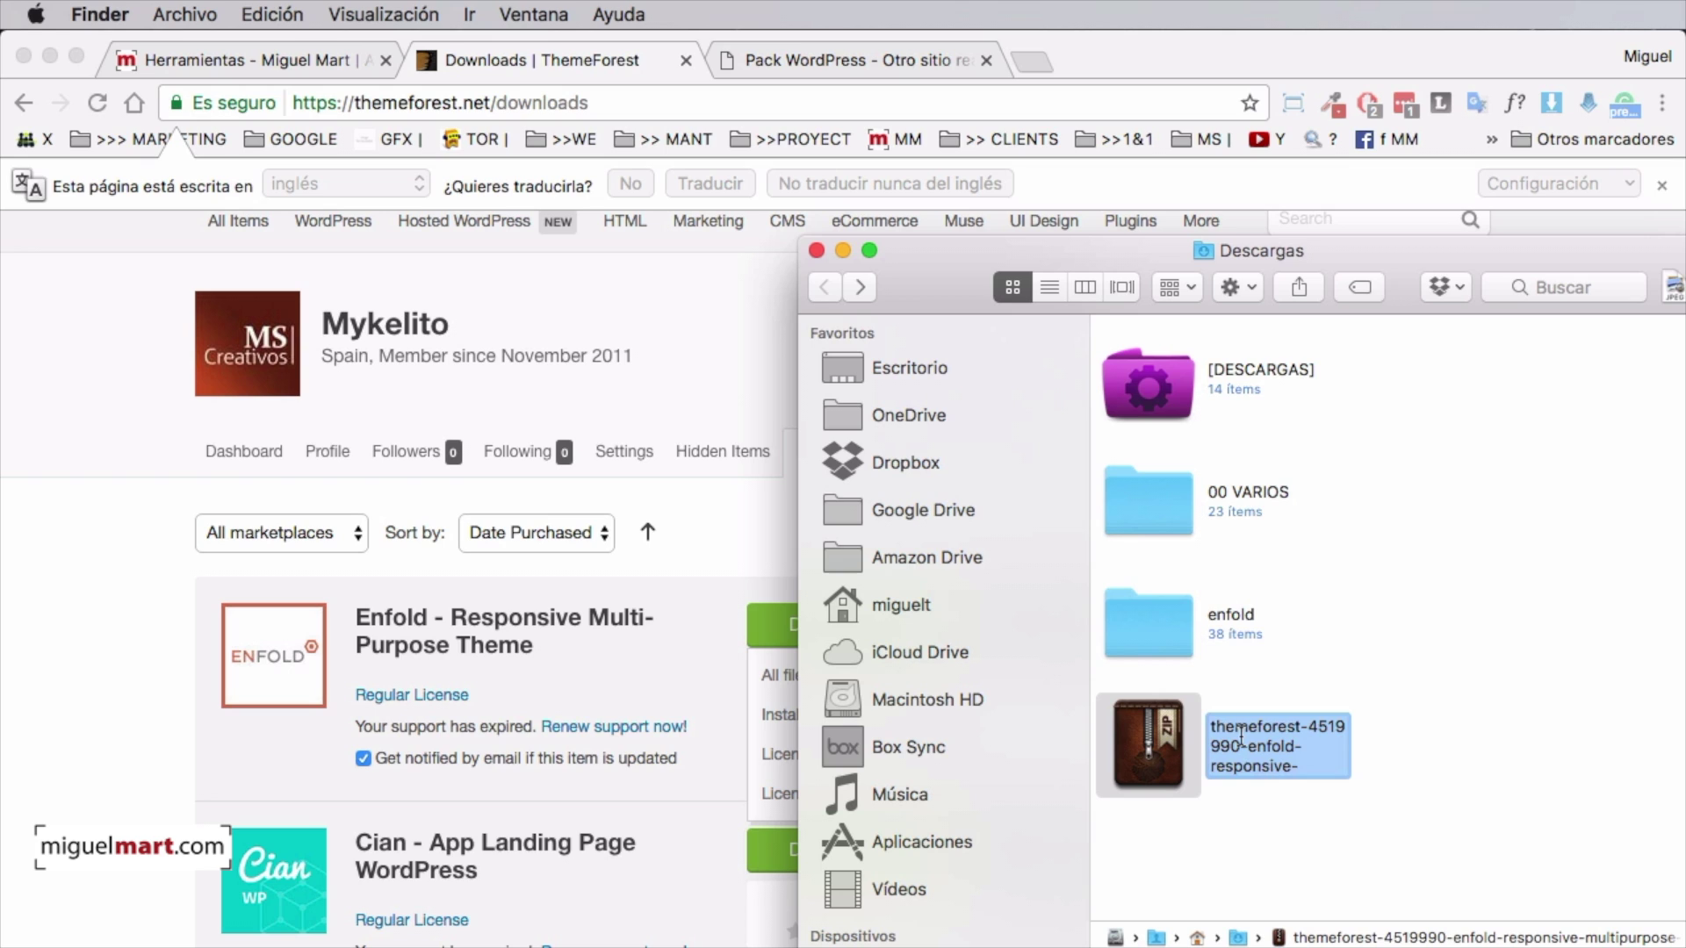
type("enfol")
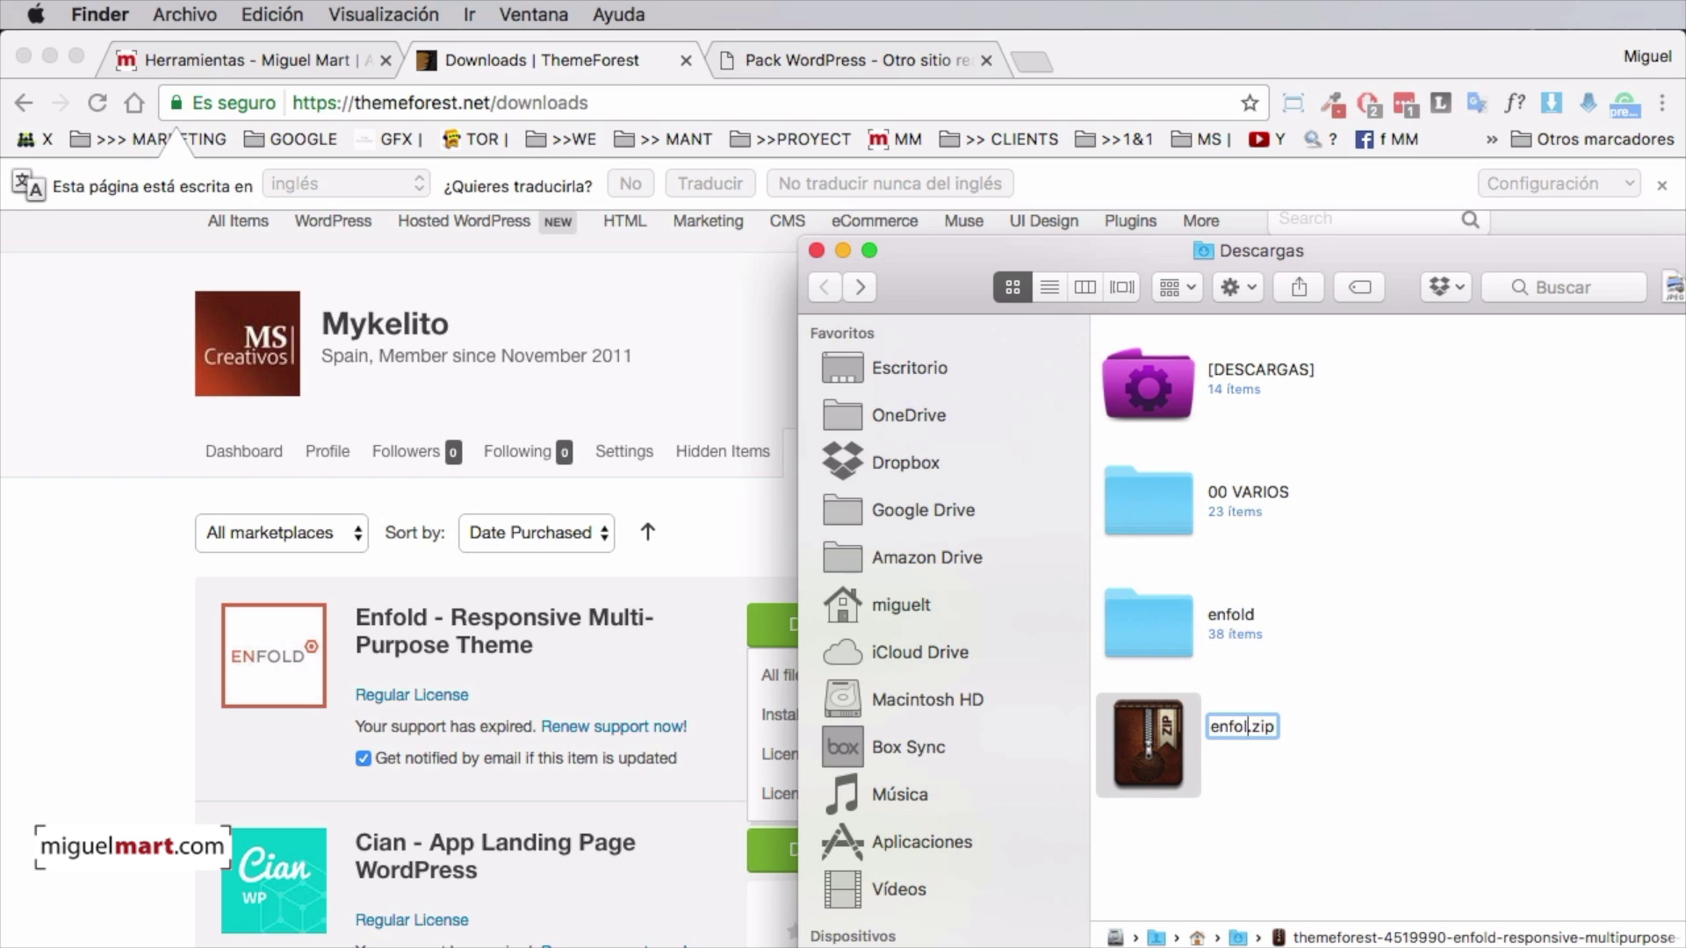
type("d")
key("Return")
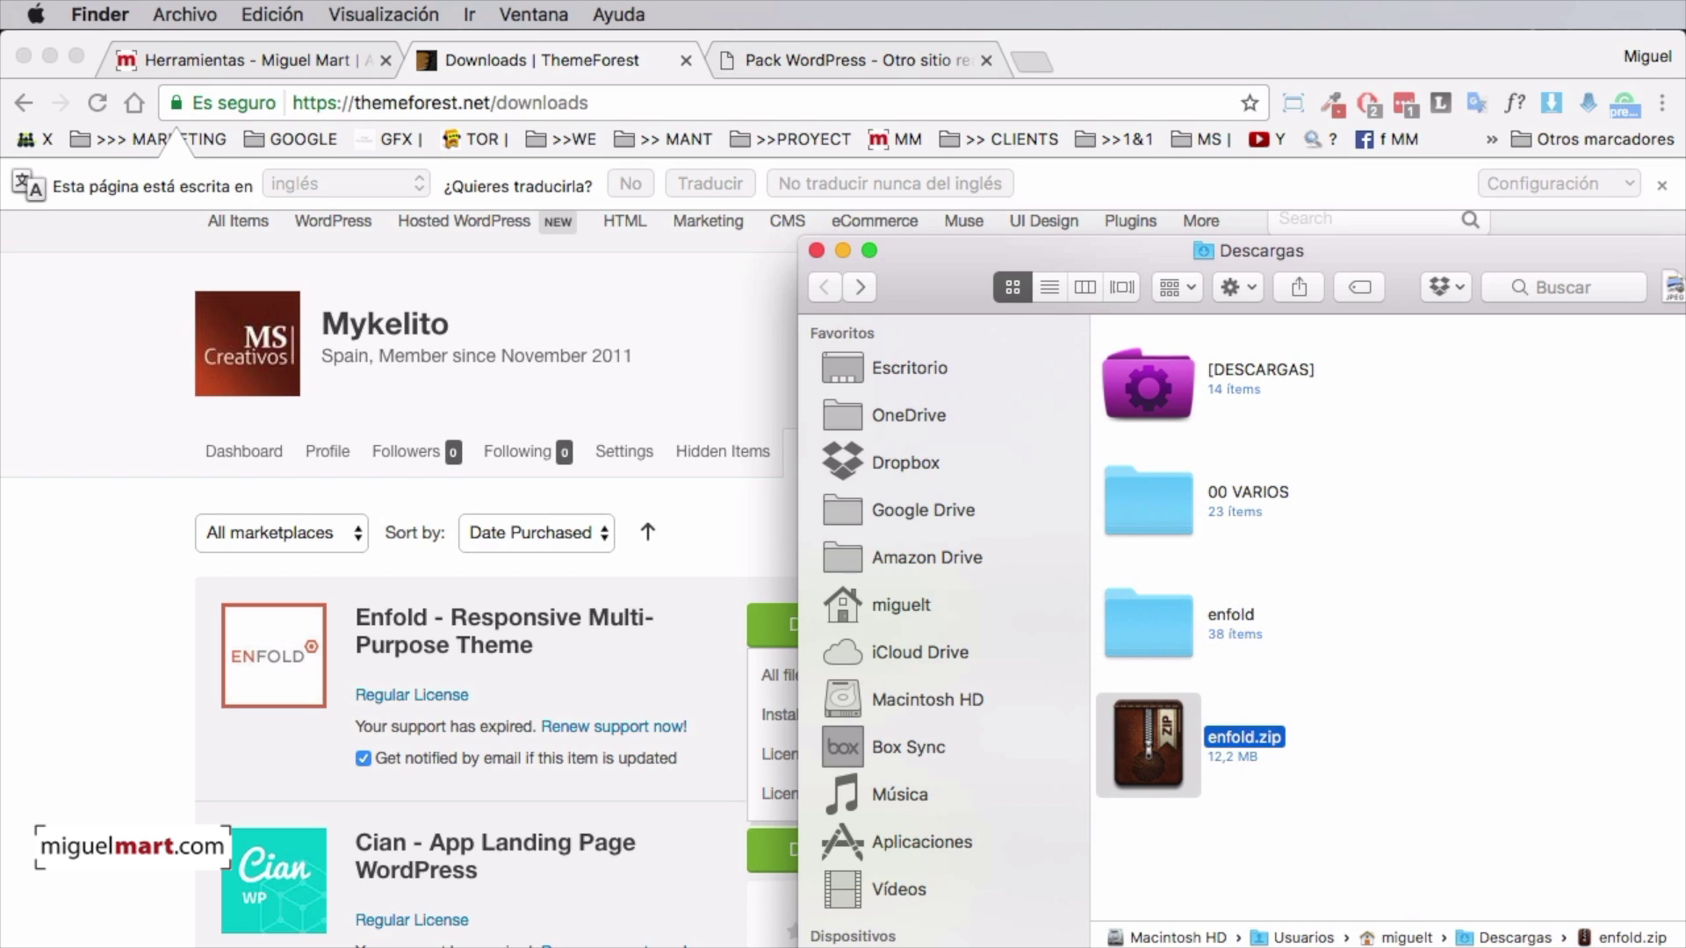
Drag the extracted enfold folder out of Descargas and close the Finder window
left_click_drag(1136, 604, 1685, 742)
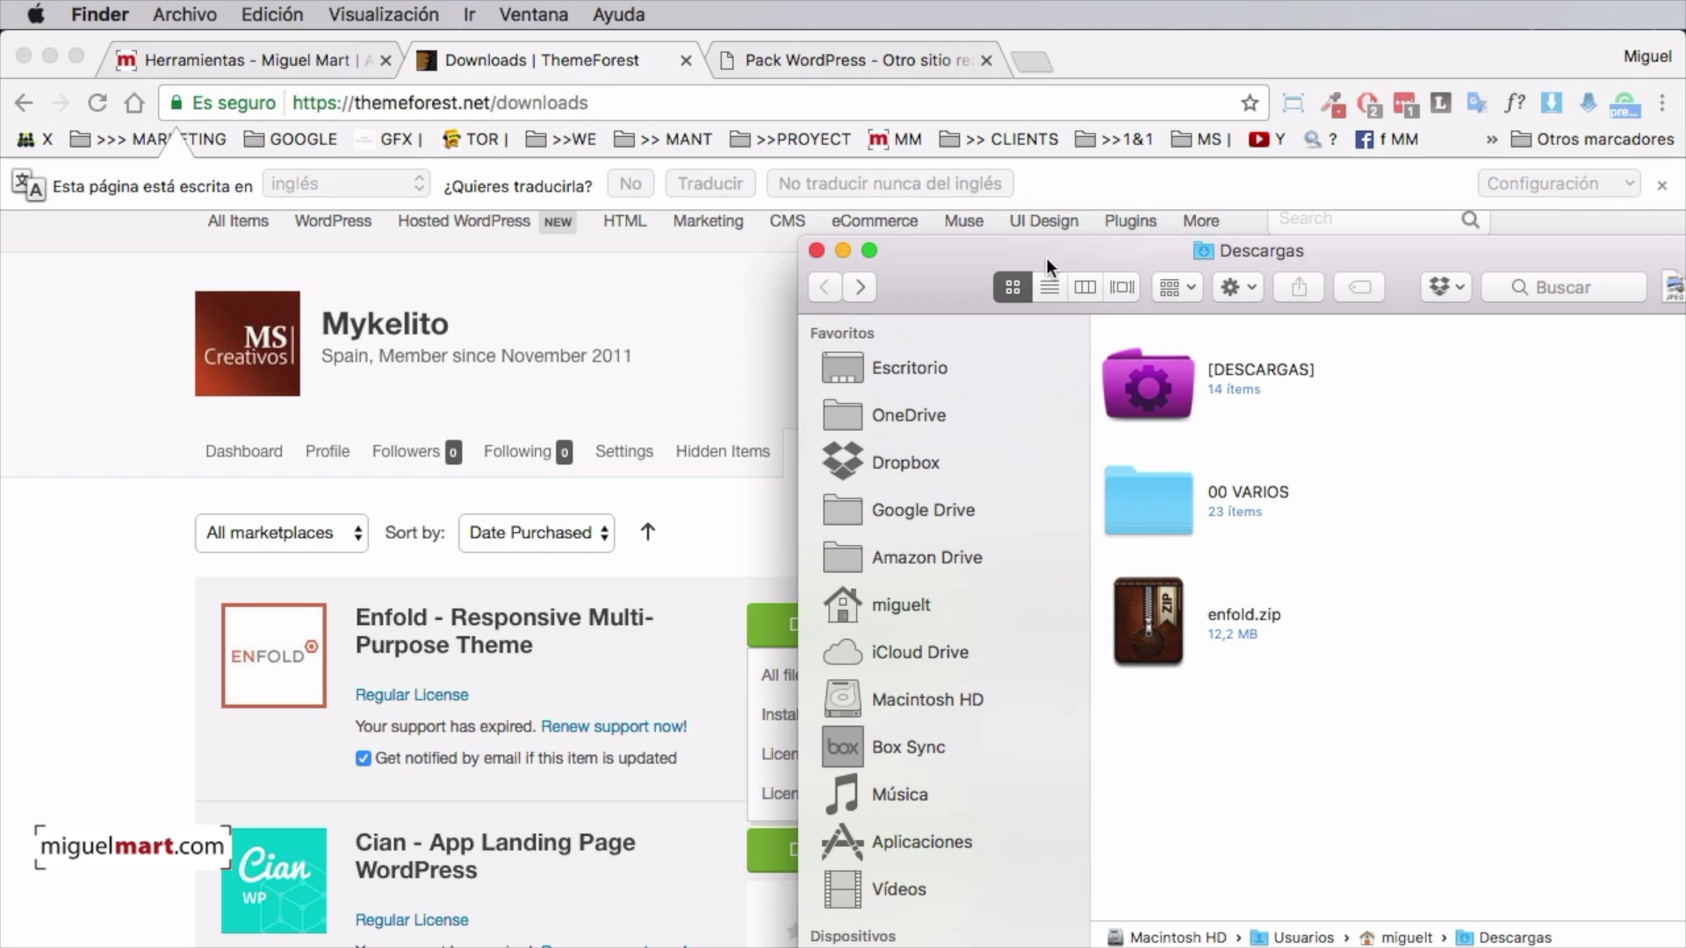
left_click_drag(929, 255, 1434, 334)
key("super+w")
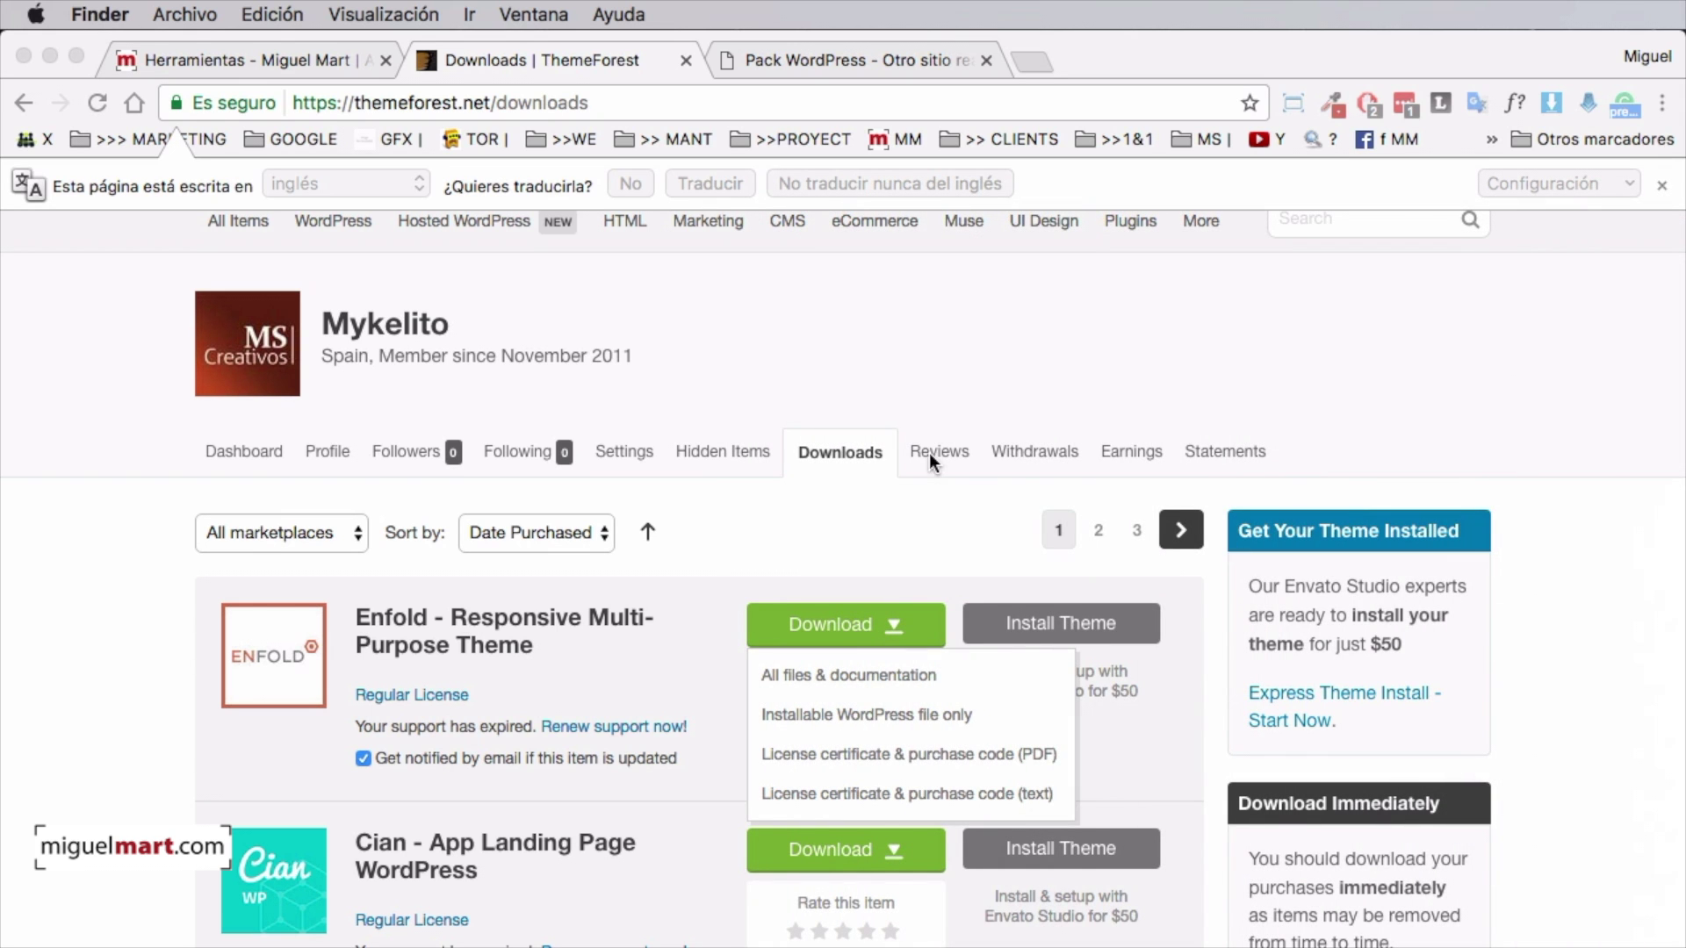
scroll(830, 388, "up", 3)
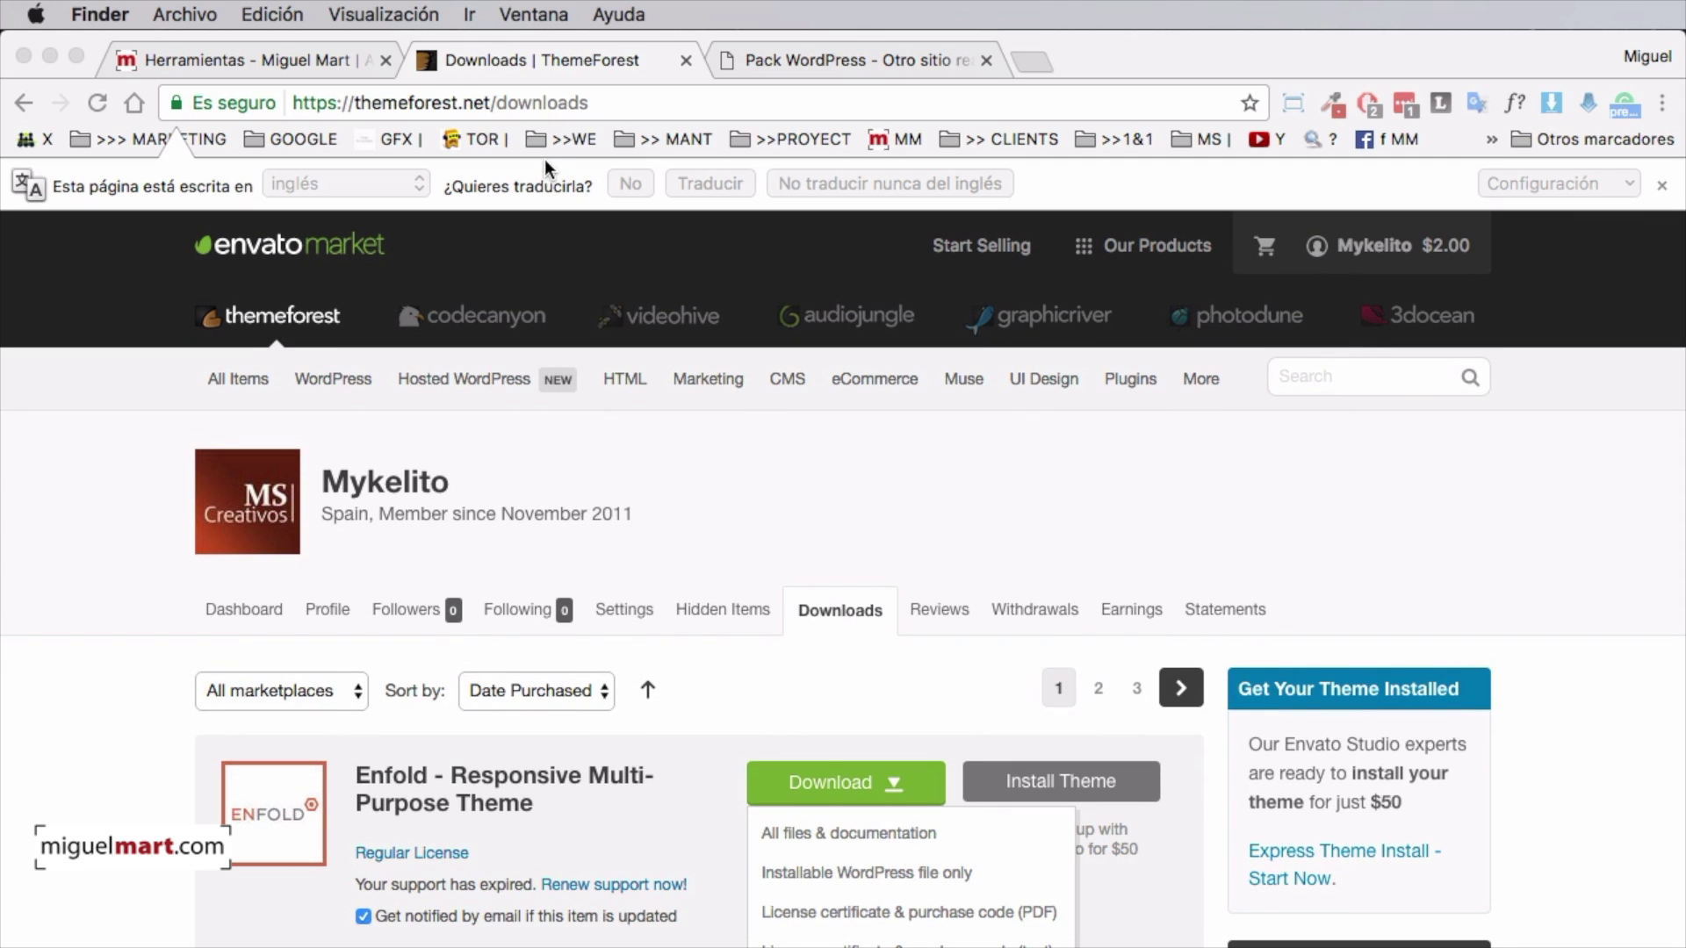
Switch to the sillayoutuber.com tab and browse the Pack WordPress homepage
left_click(821, 62)
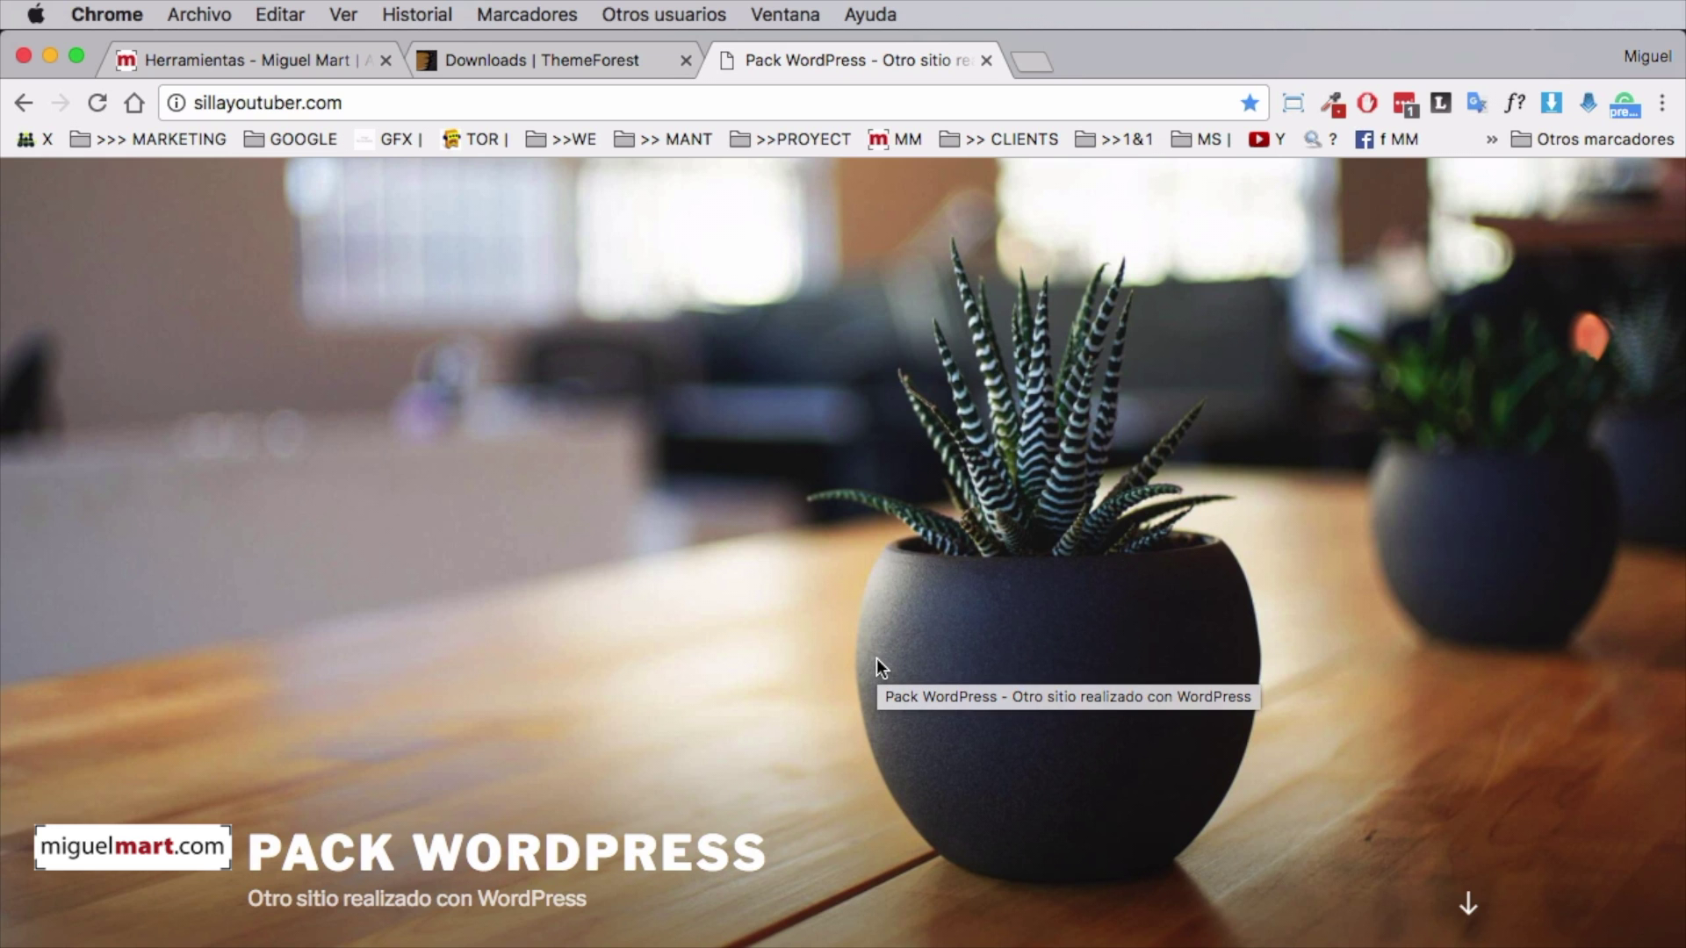
scroll(773, 713, "down", 5)
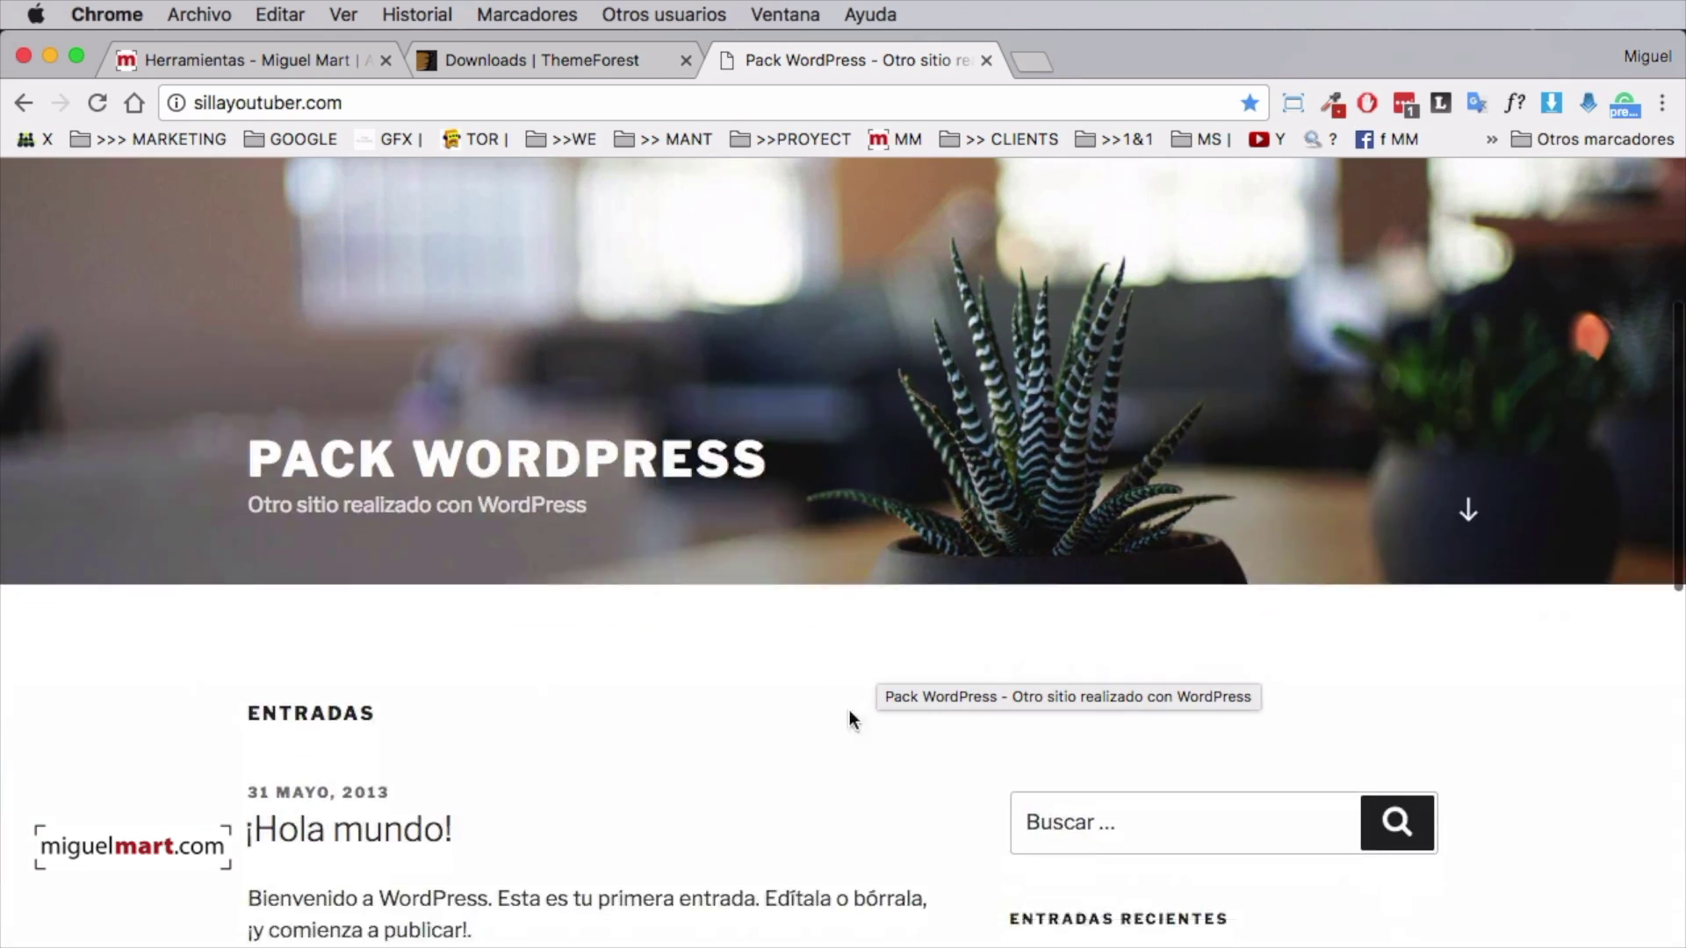
scroll(850, 709, "down", 5)
scroll(918, 667, "up", 8)
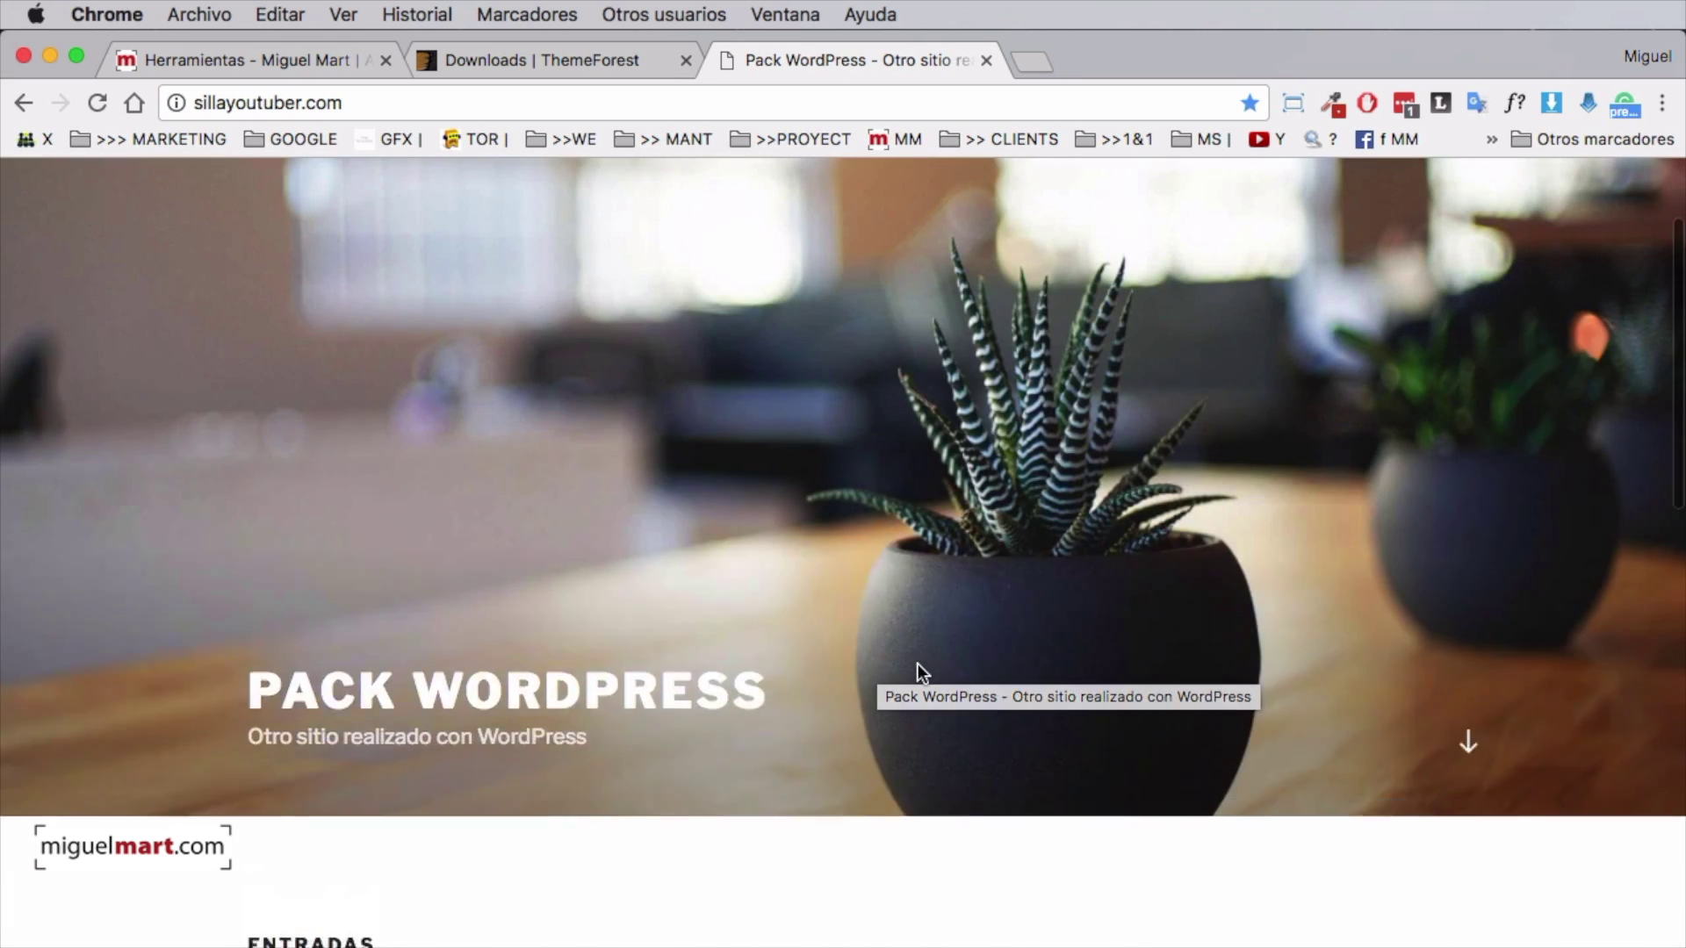
scroll(746, 553, "down", 7)
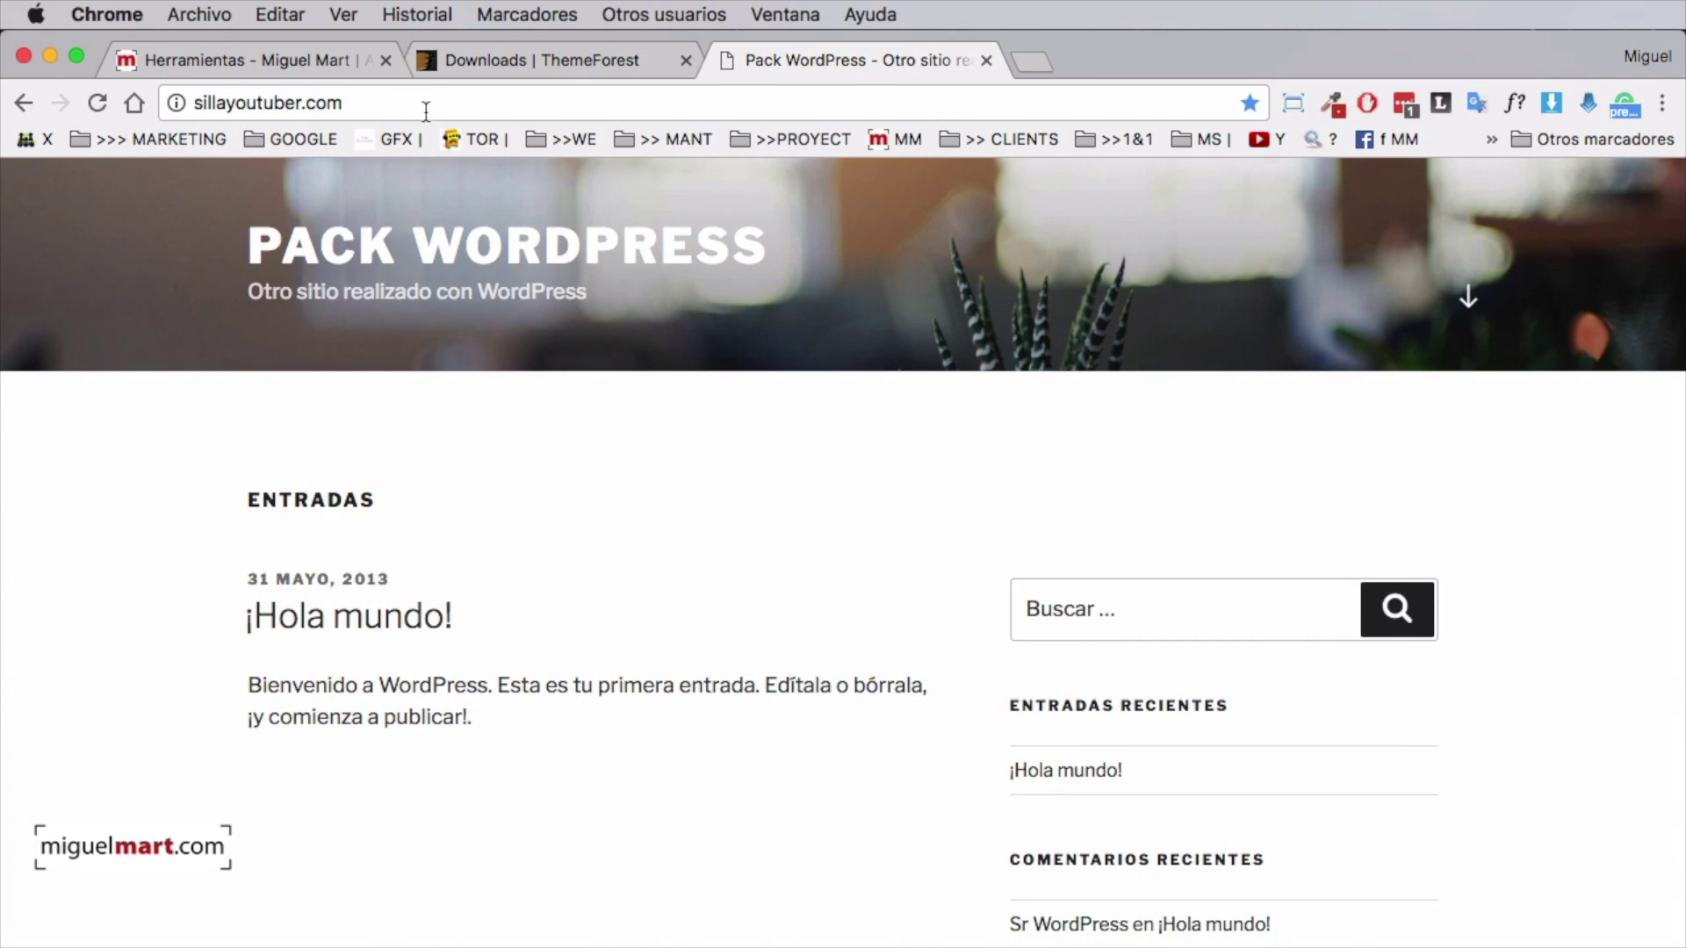
scroll(715, 482, "up", 4)
scroll(715, 484, "up", 4)
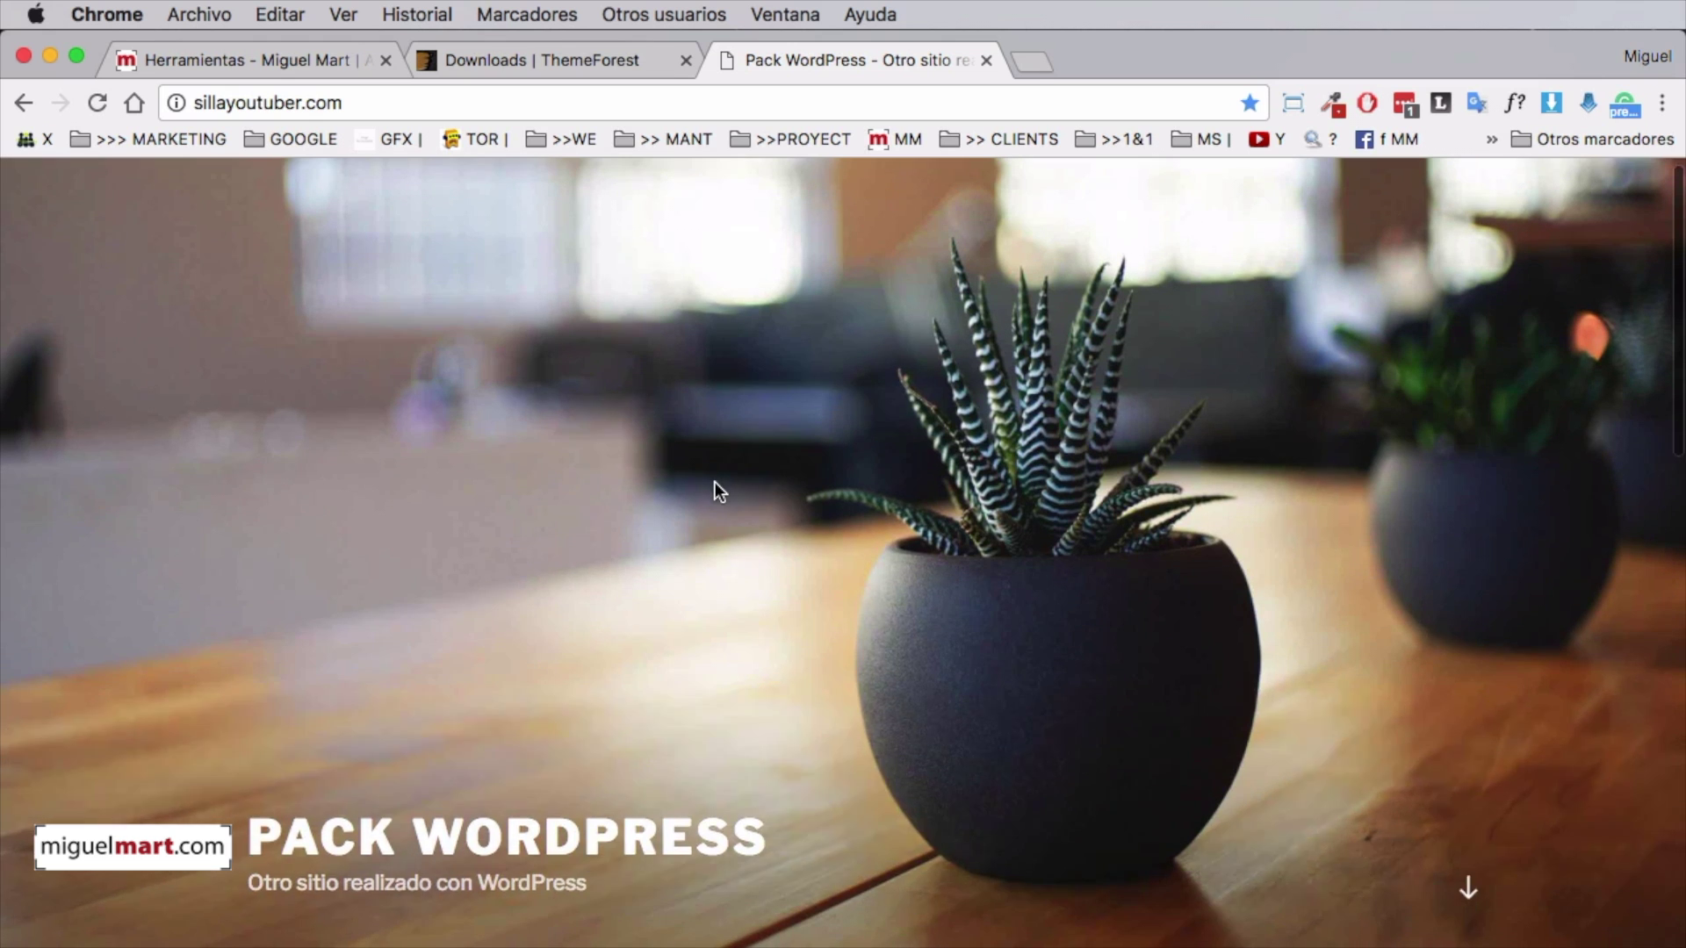
scroll(714, 487, "down", 6)
scroll(1211, 619, "down", 5)
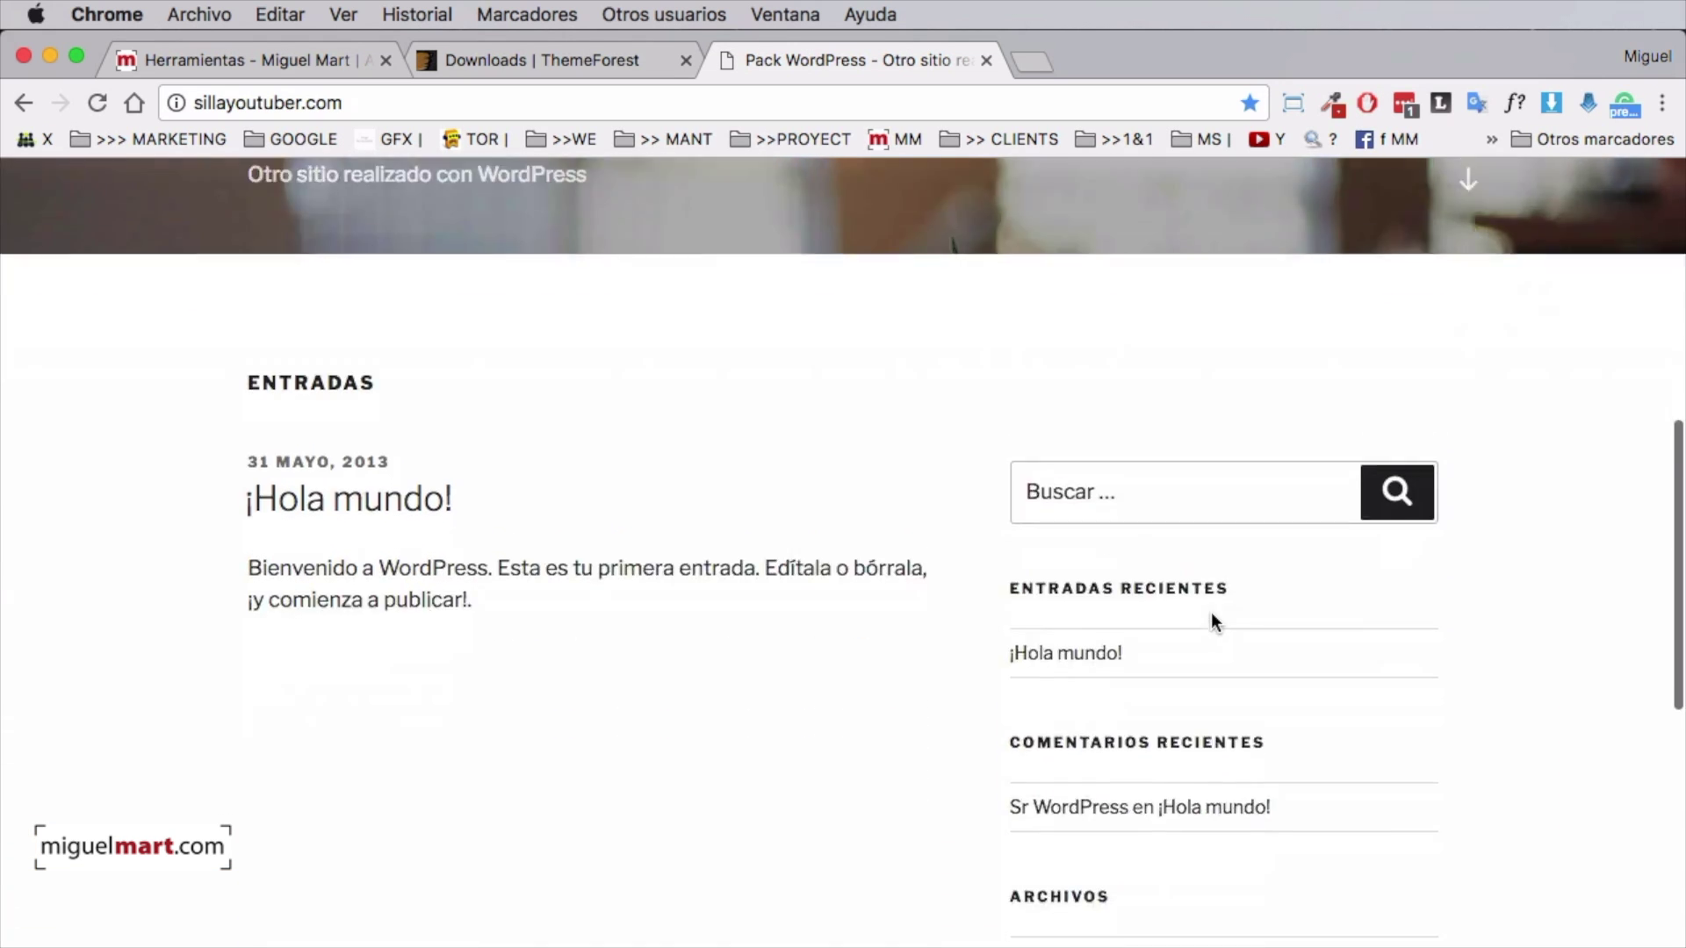
scroll(1213, 614, "down", 1)
scroll(1213, 615, "up", 10)
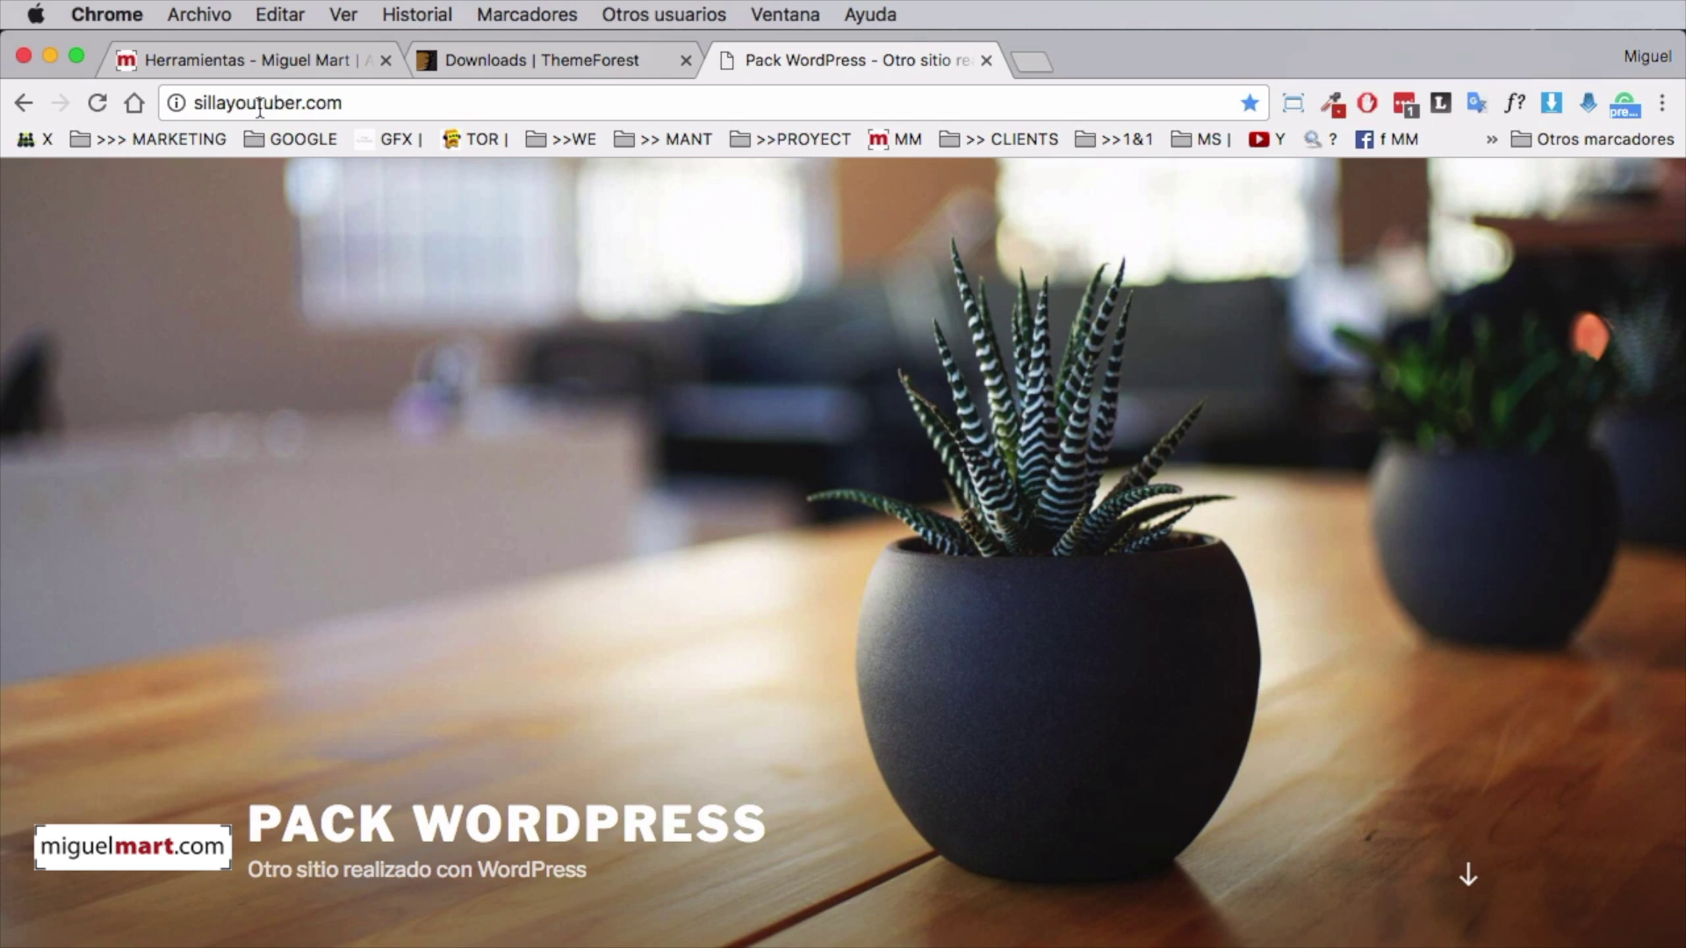
Append /wp-ad,om to the site address and load it
left_click(361, 101)
left_click(389, 102)
type("/")
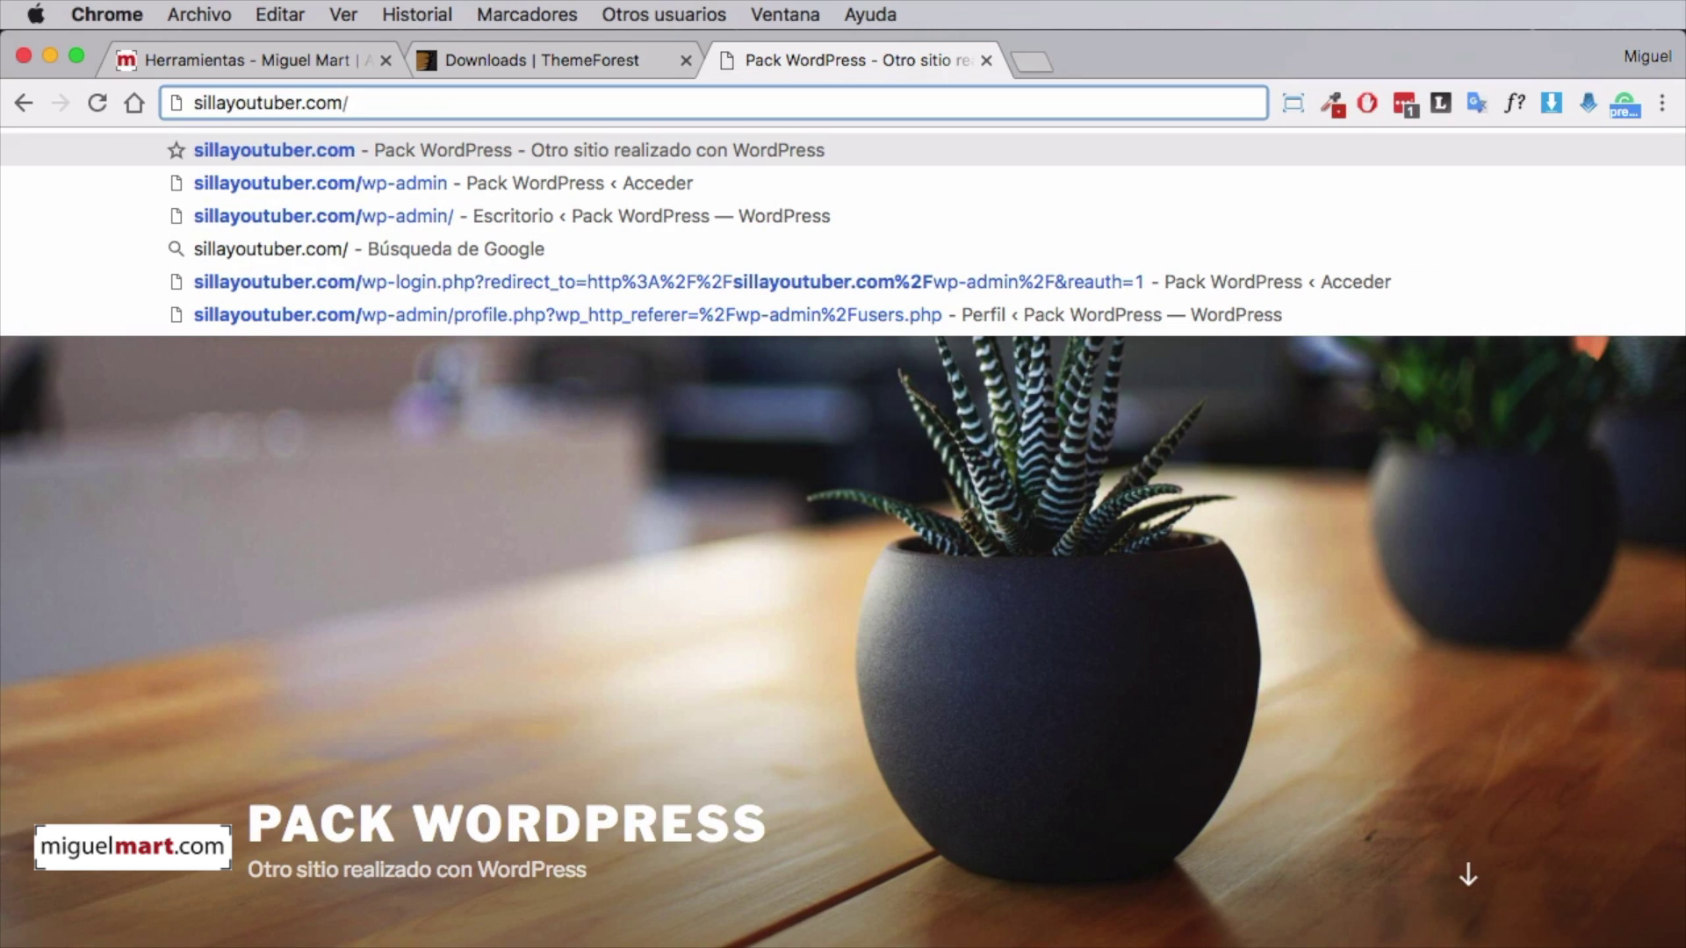
type("wp-ad,om")
key("Return")
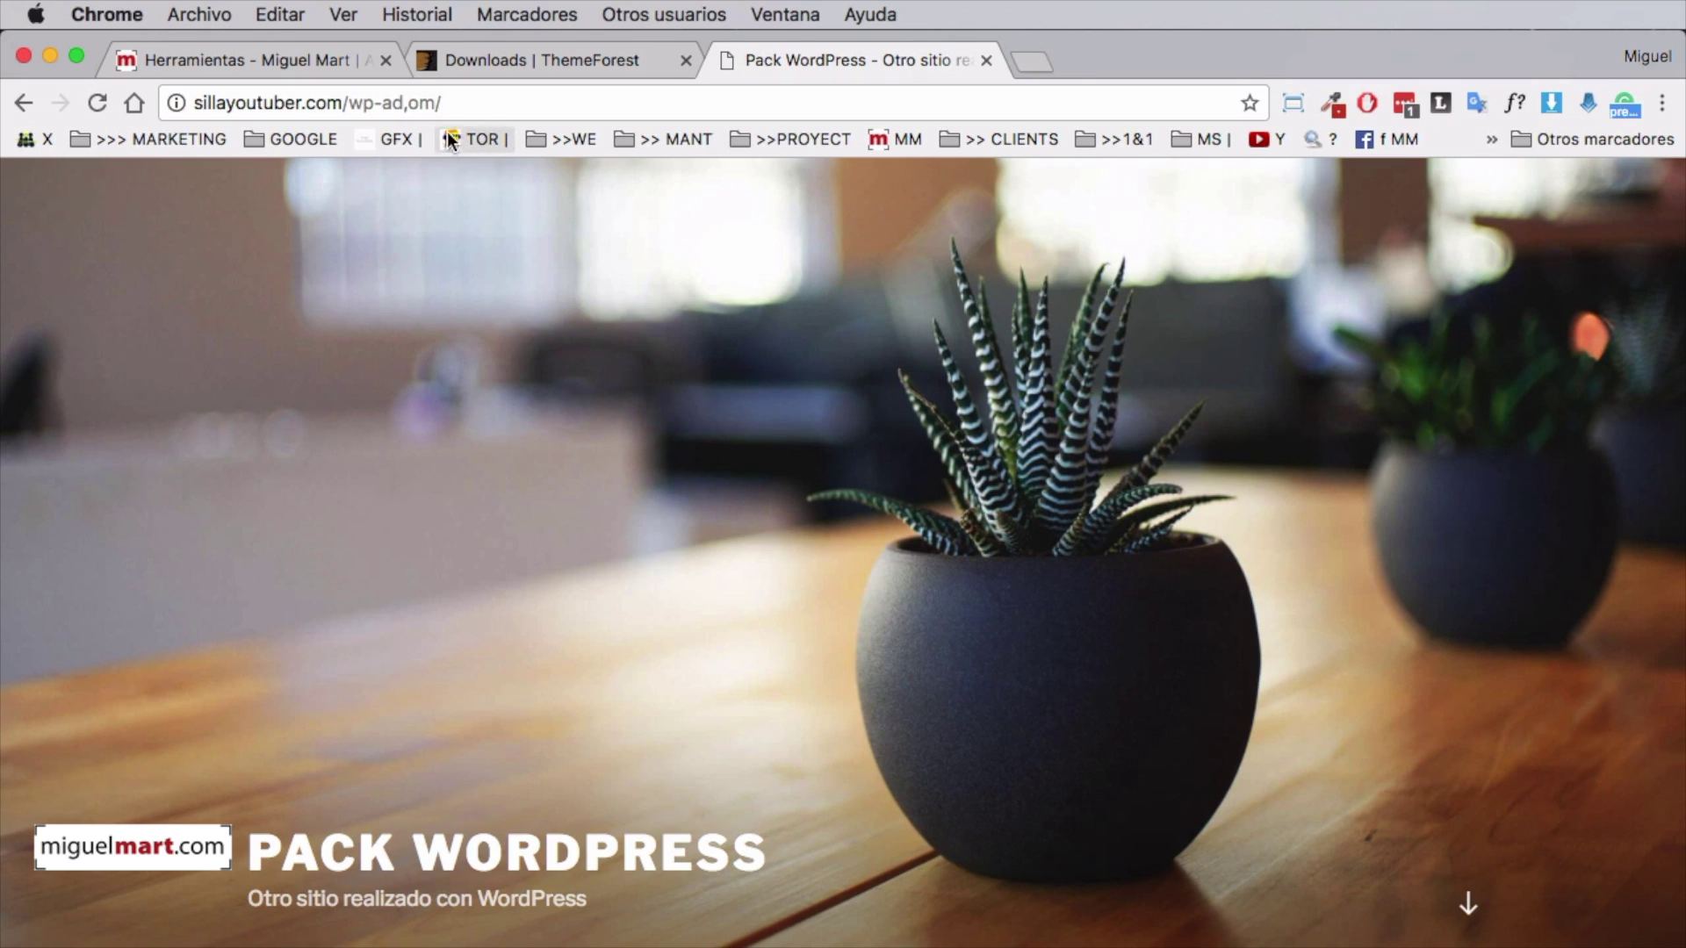
Correct the address to sillayoutuber.com/wp-admin and log in with Acceder
left_click(410, 103)
left_click(419, 103)
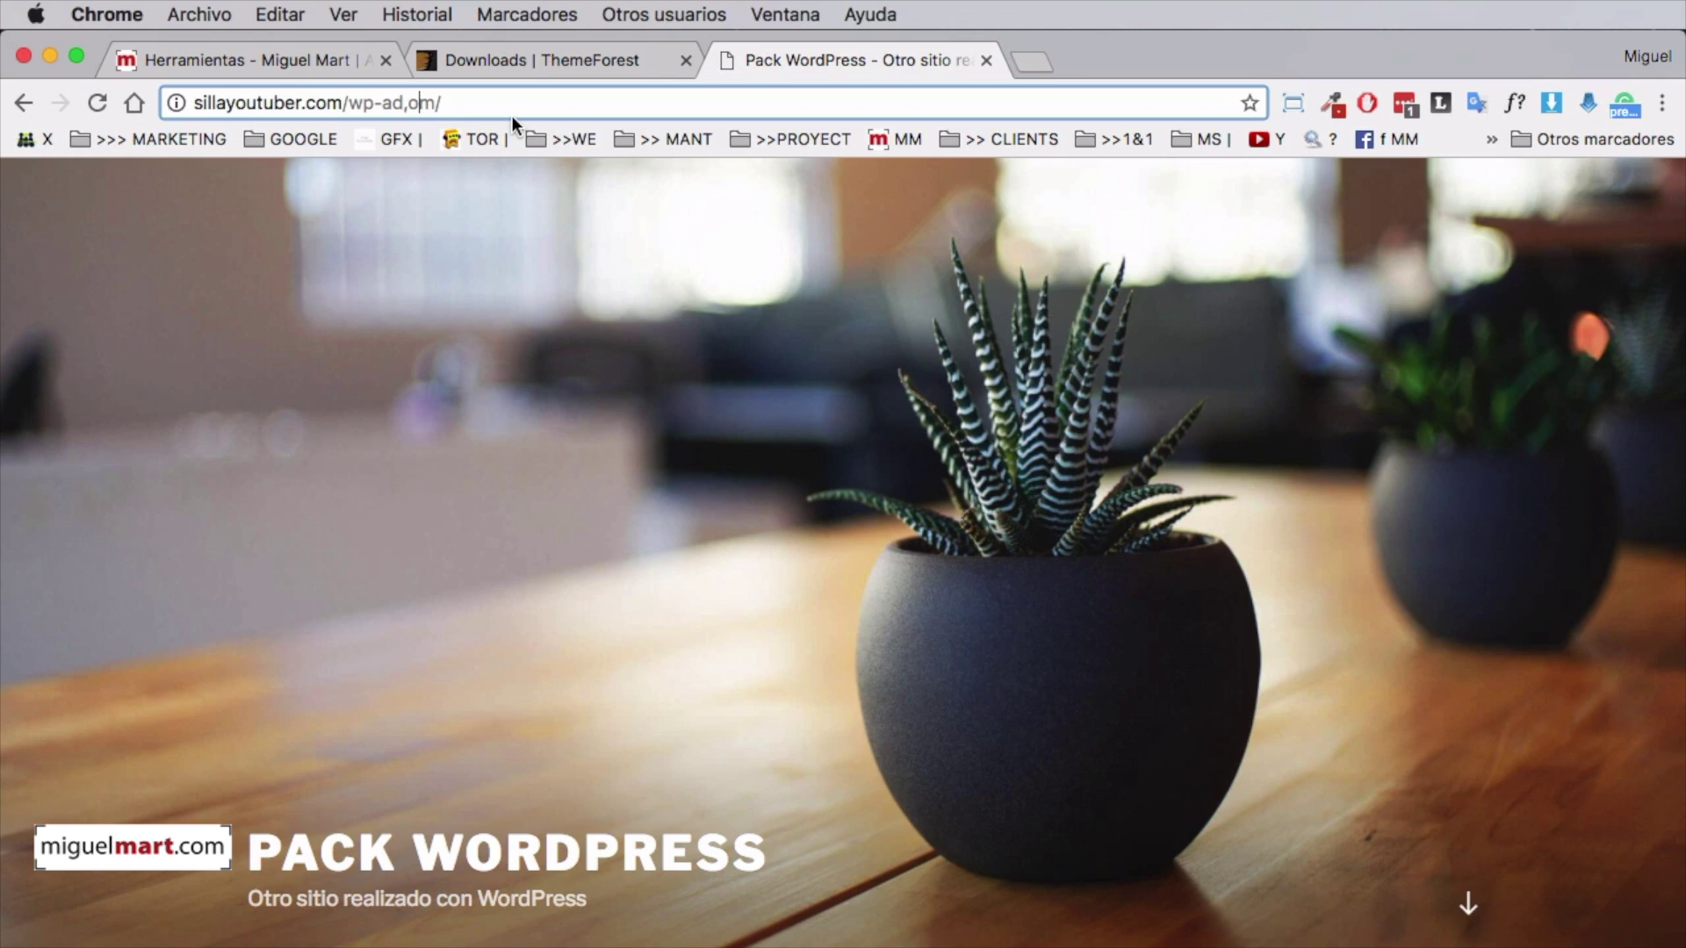
key("Right")
key("Right")
key("BackSpace")
key("BackSpace")
key("BackSpace")
key("BackSpace")
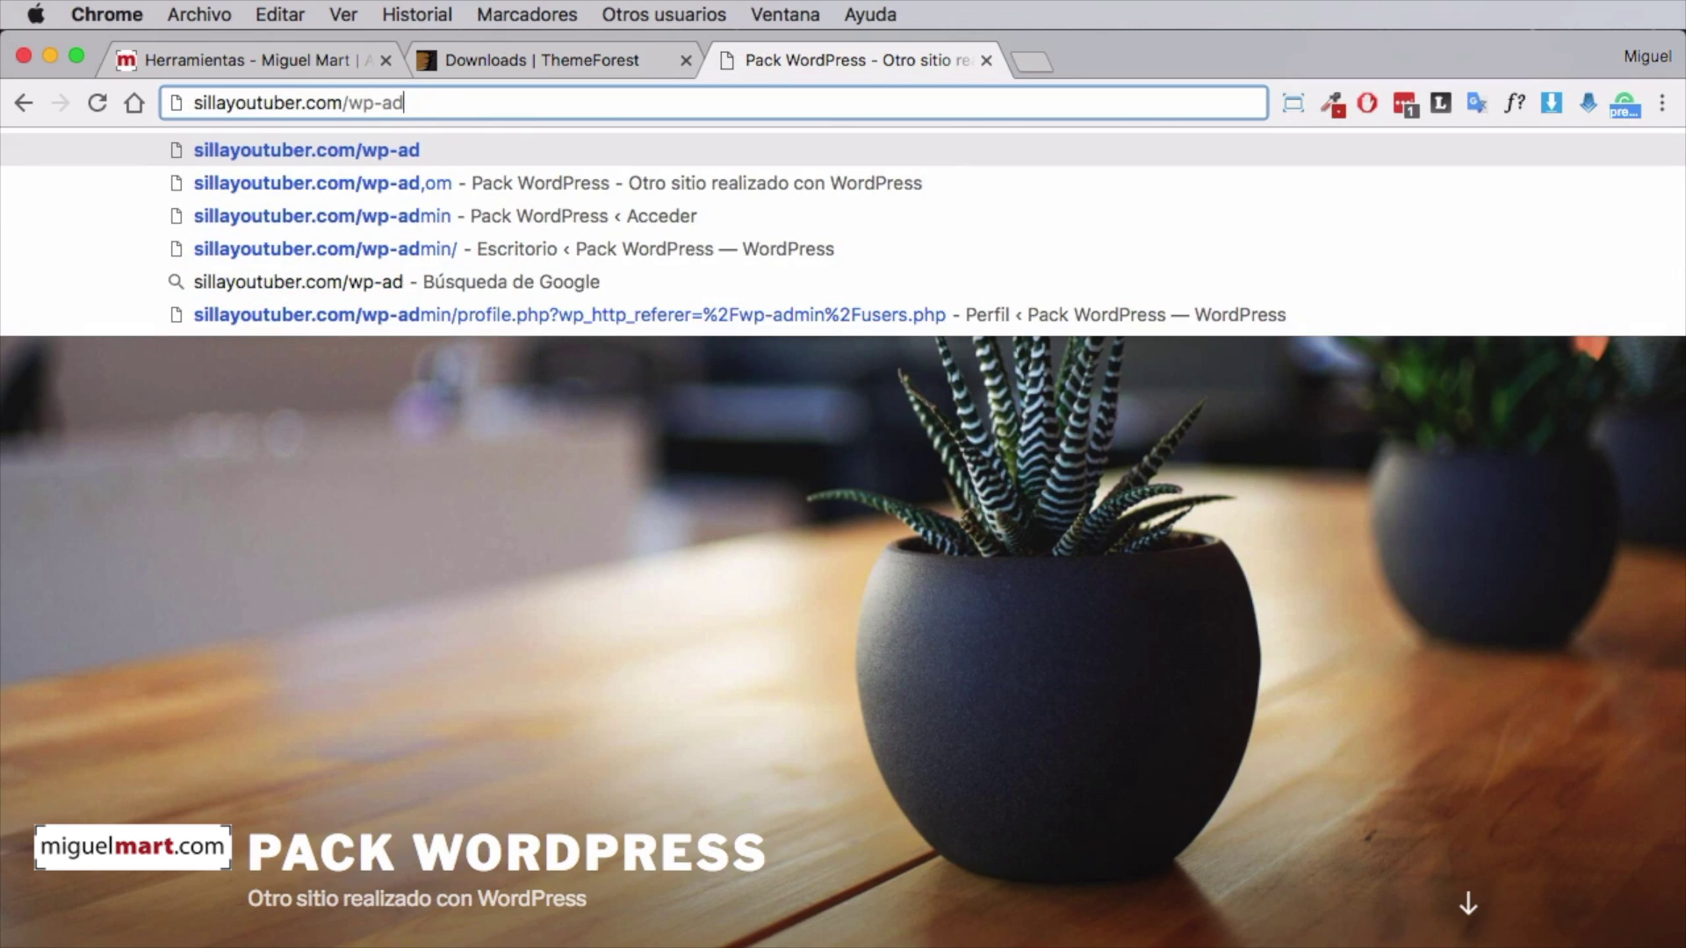
type("min")
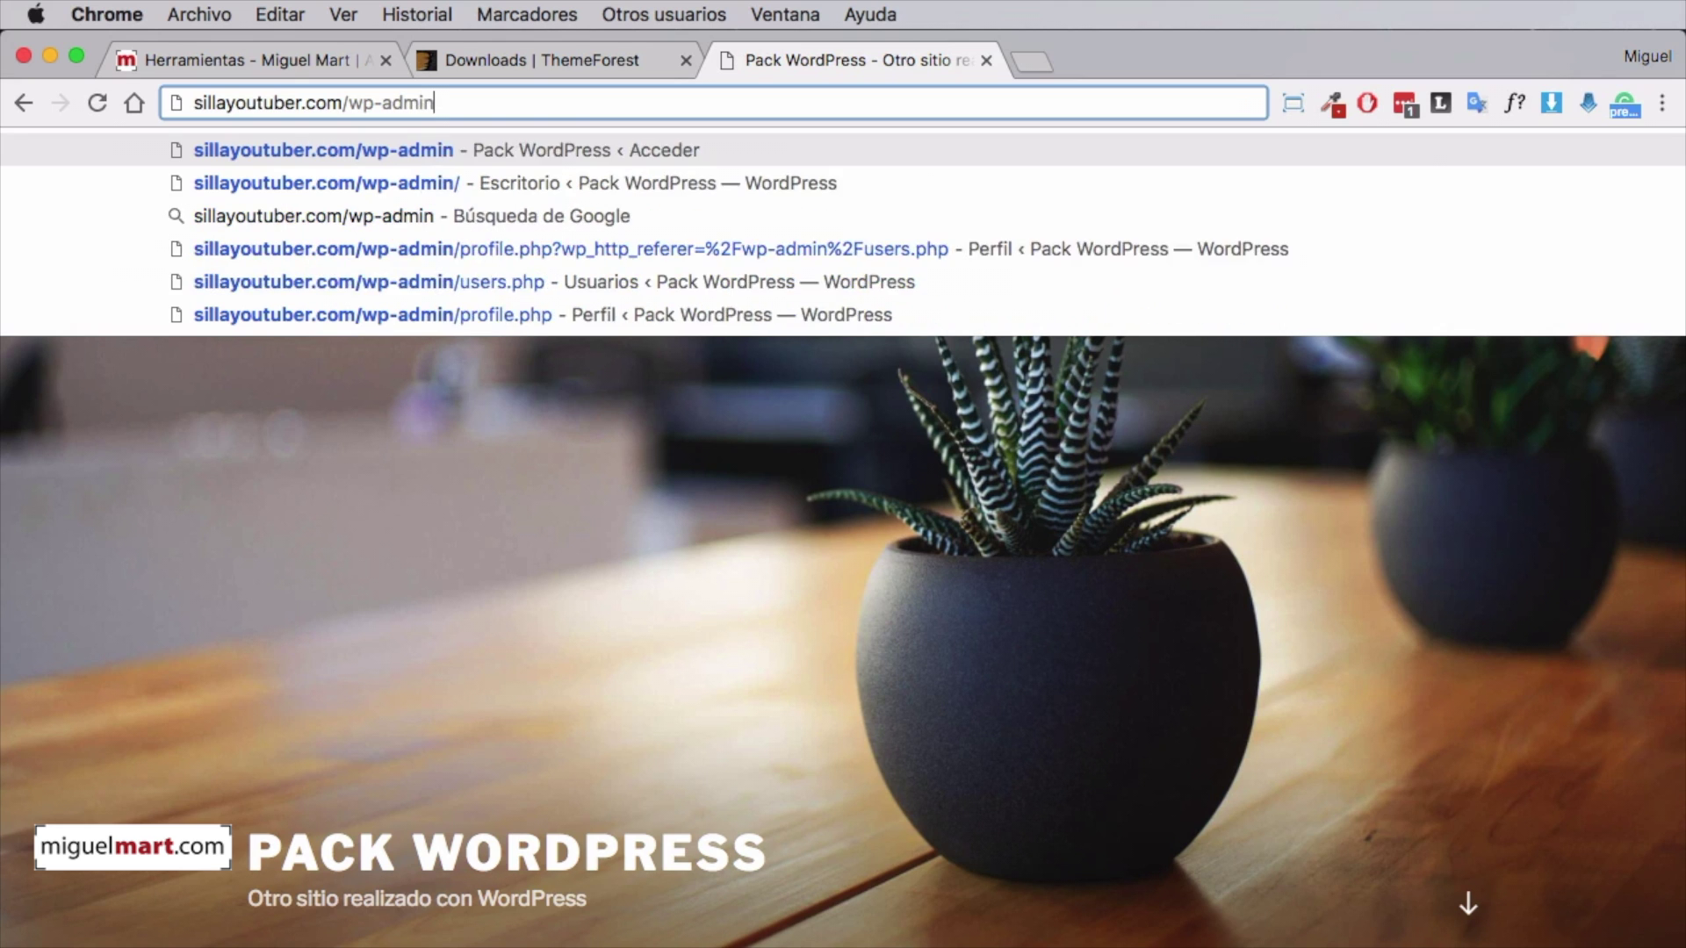
key("Return")
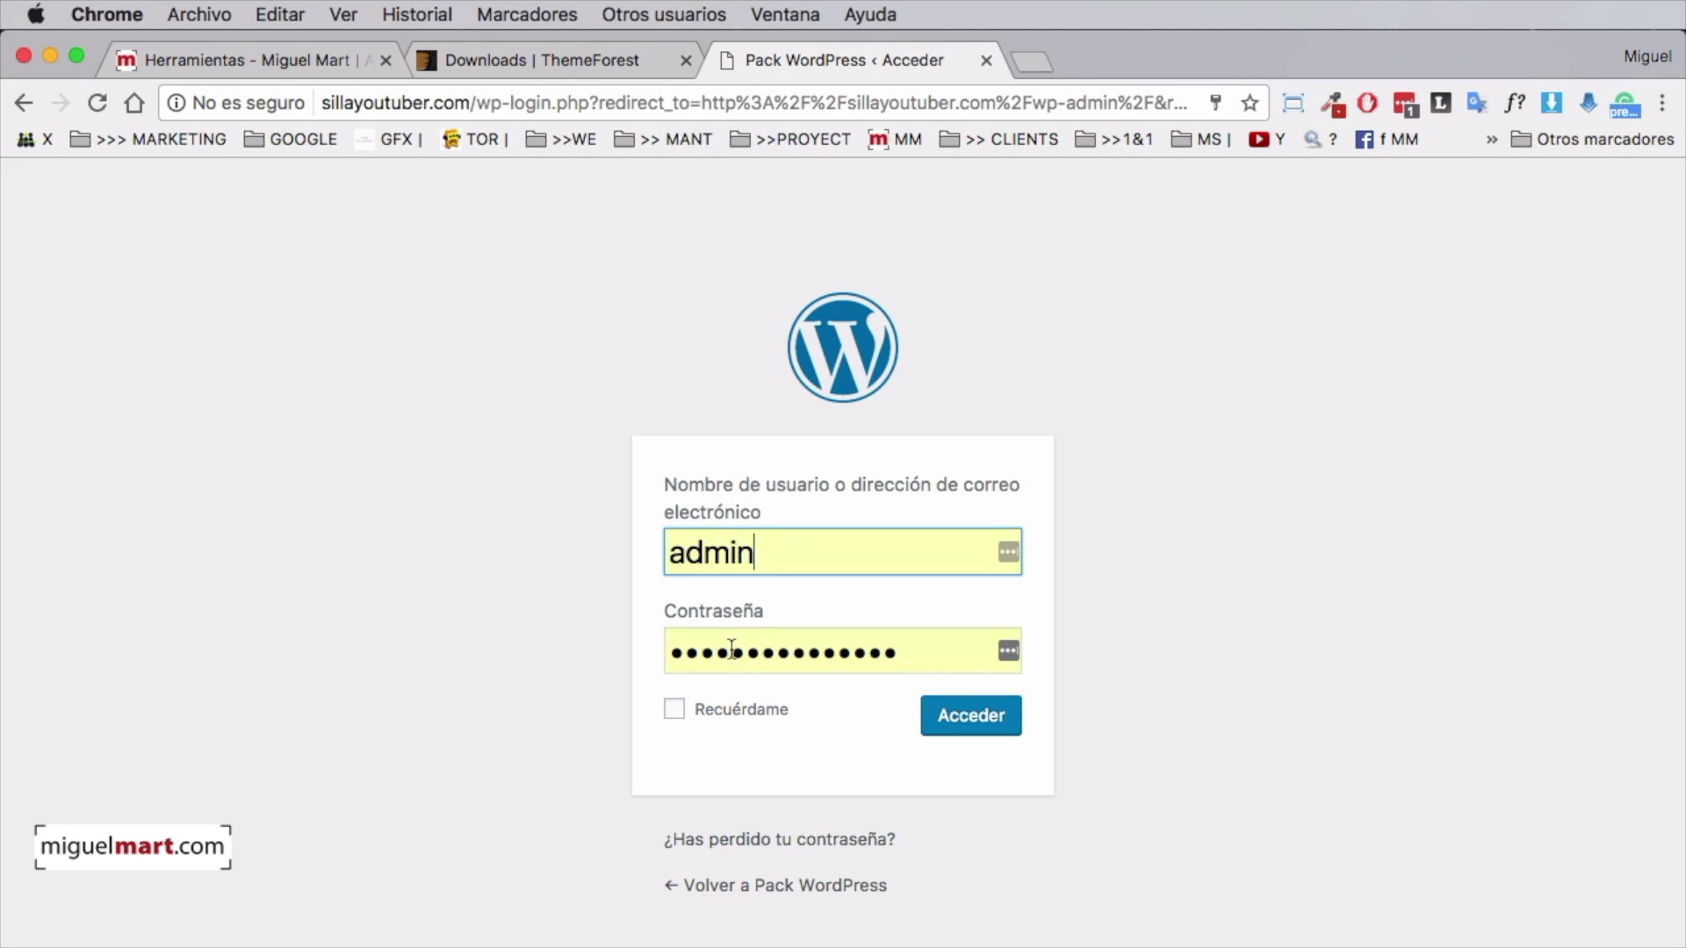
left_click(963, 725)
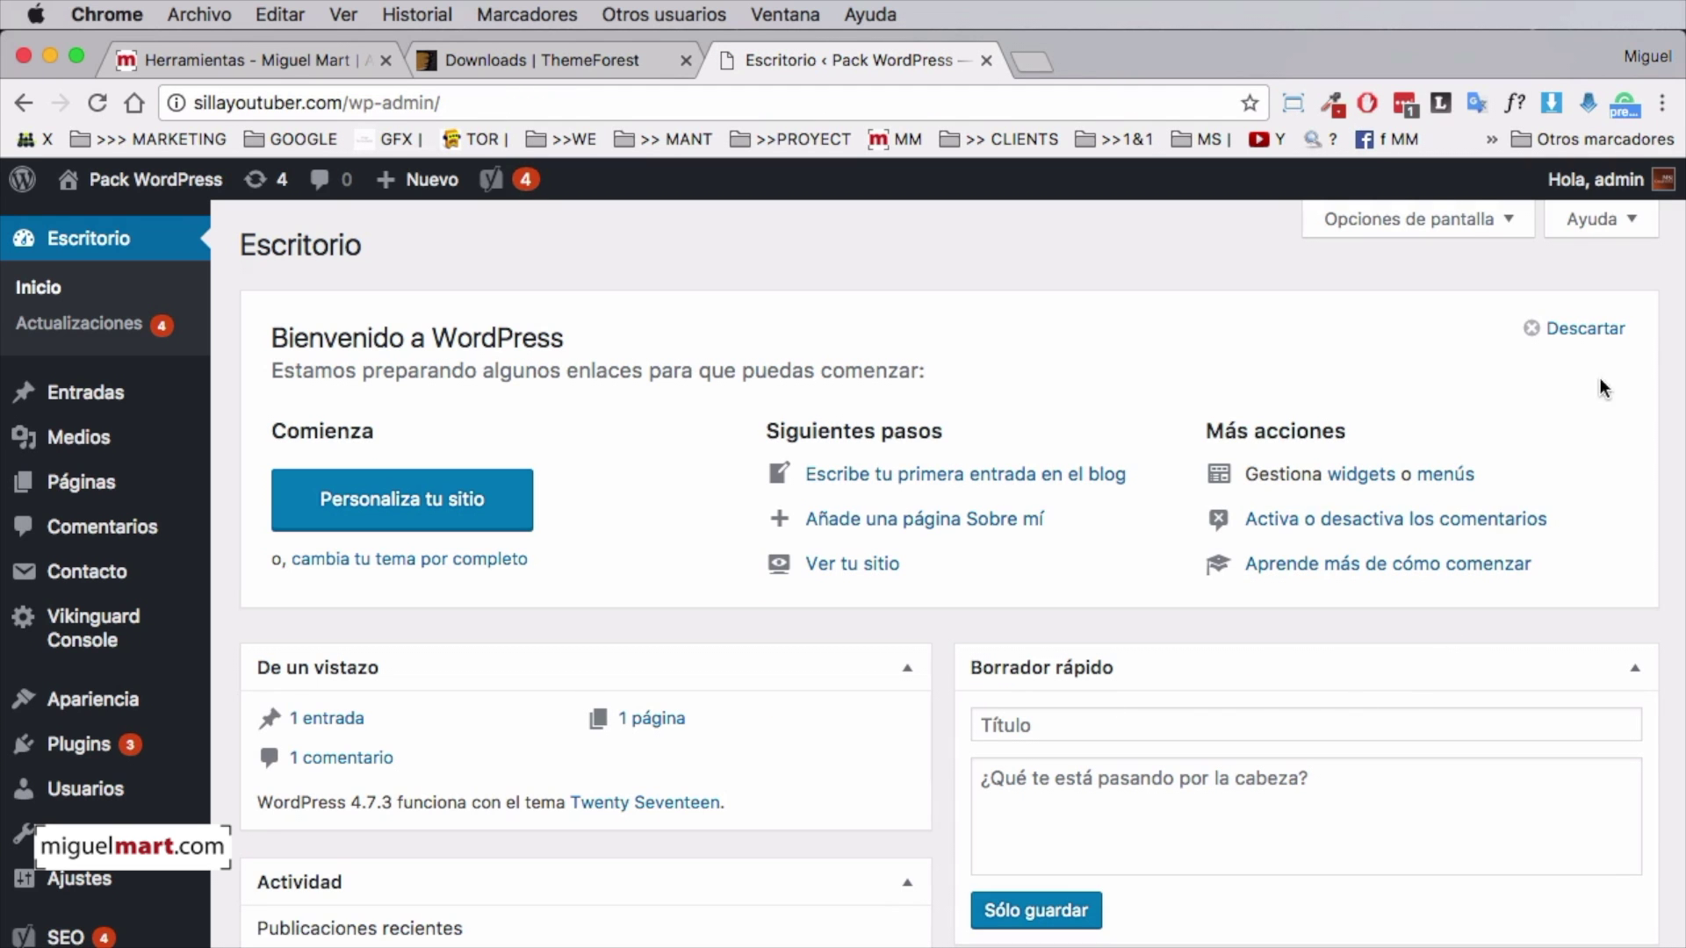
Dismiss the welcome panel, view the live homepage, and return to the Escritorio dashboard
left_click(1582, 342)
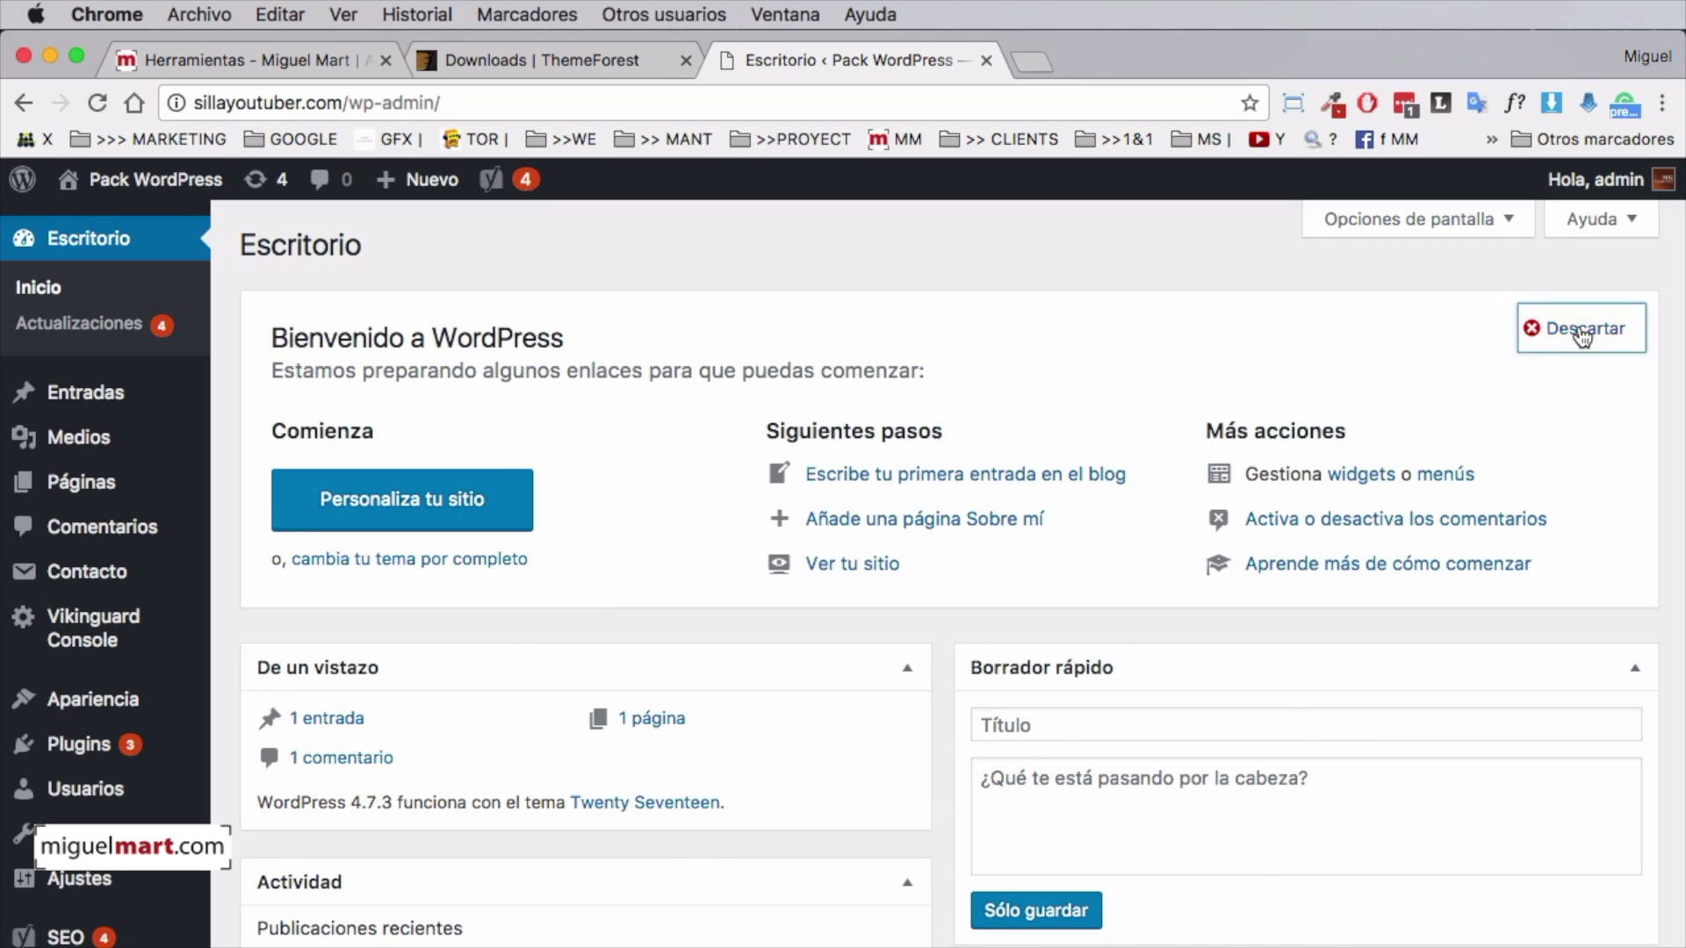
scroll(690, 347, "down", 5)
scroll(697, 373, "up", 5)
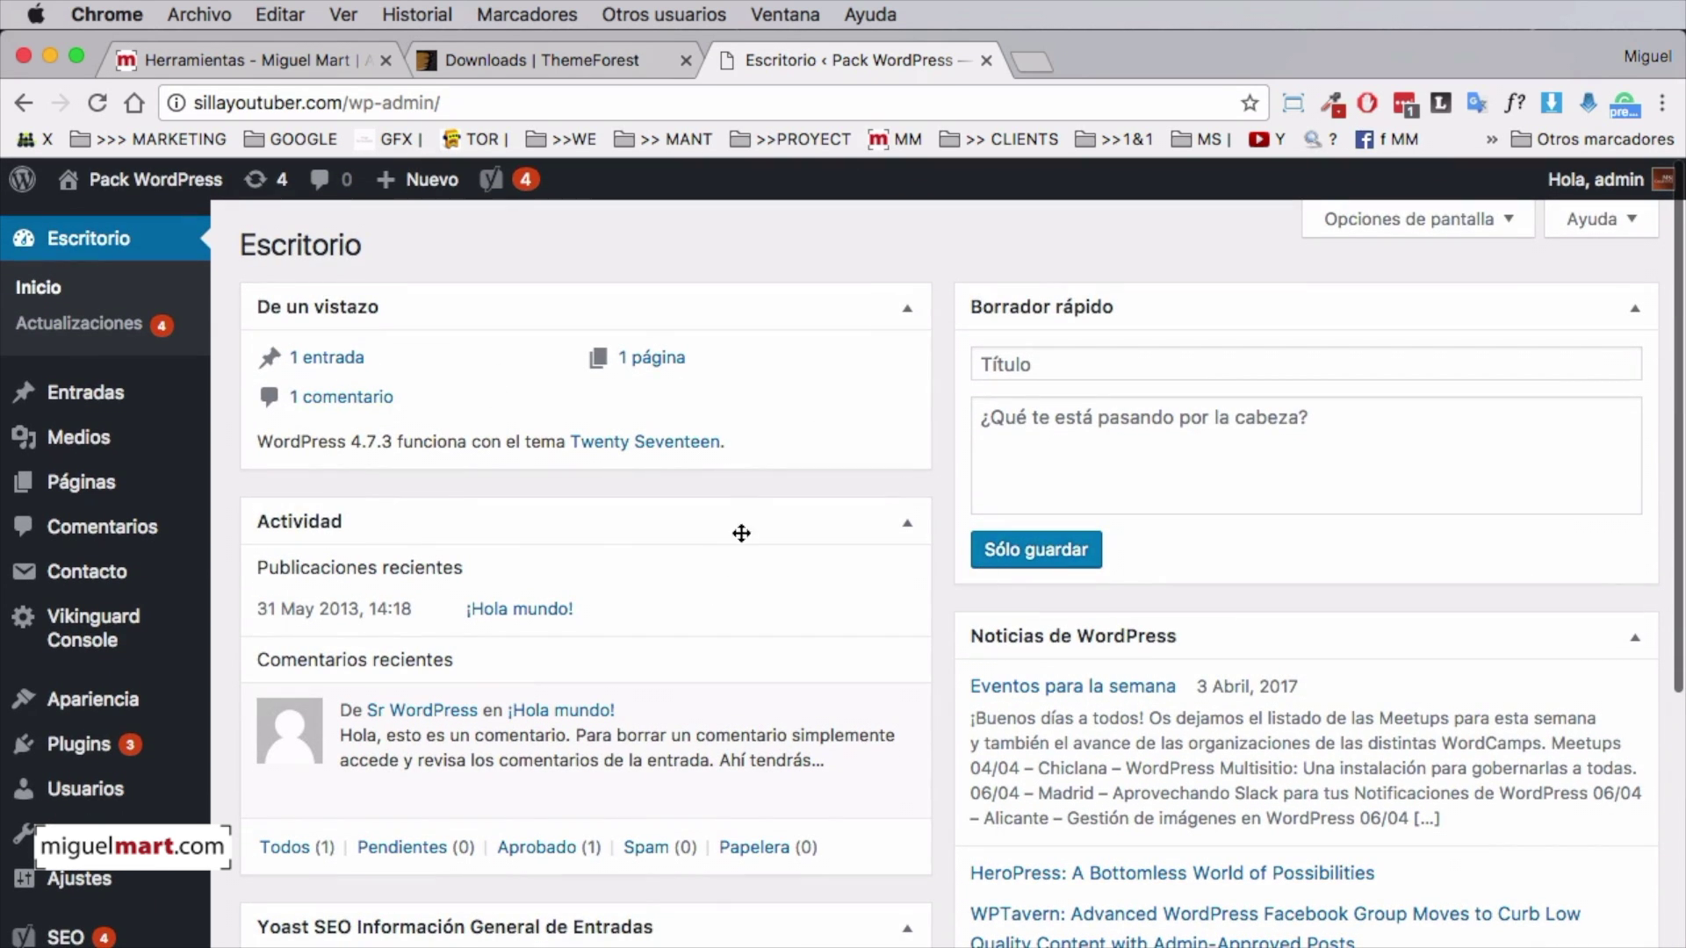
left_click(151, 181)
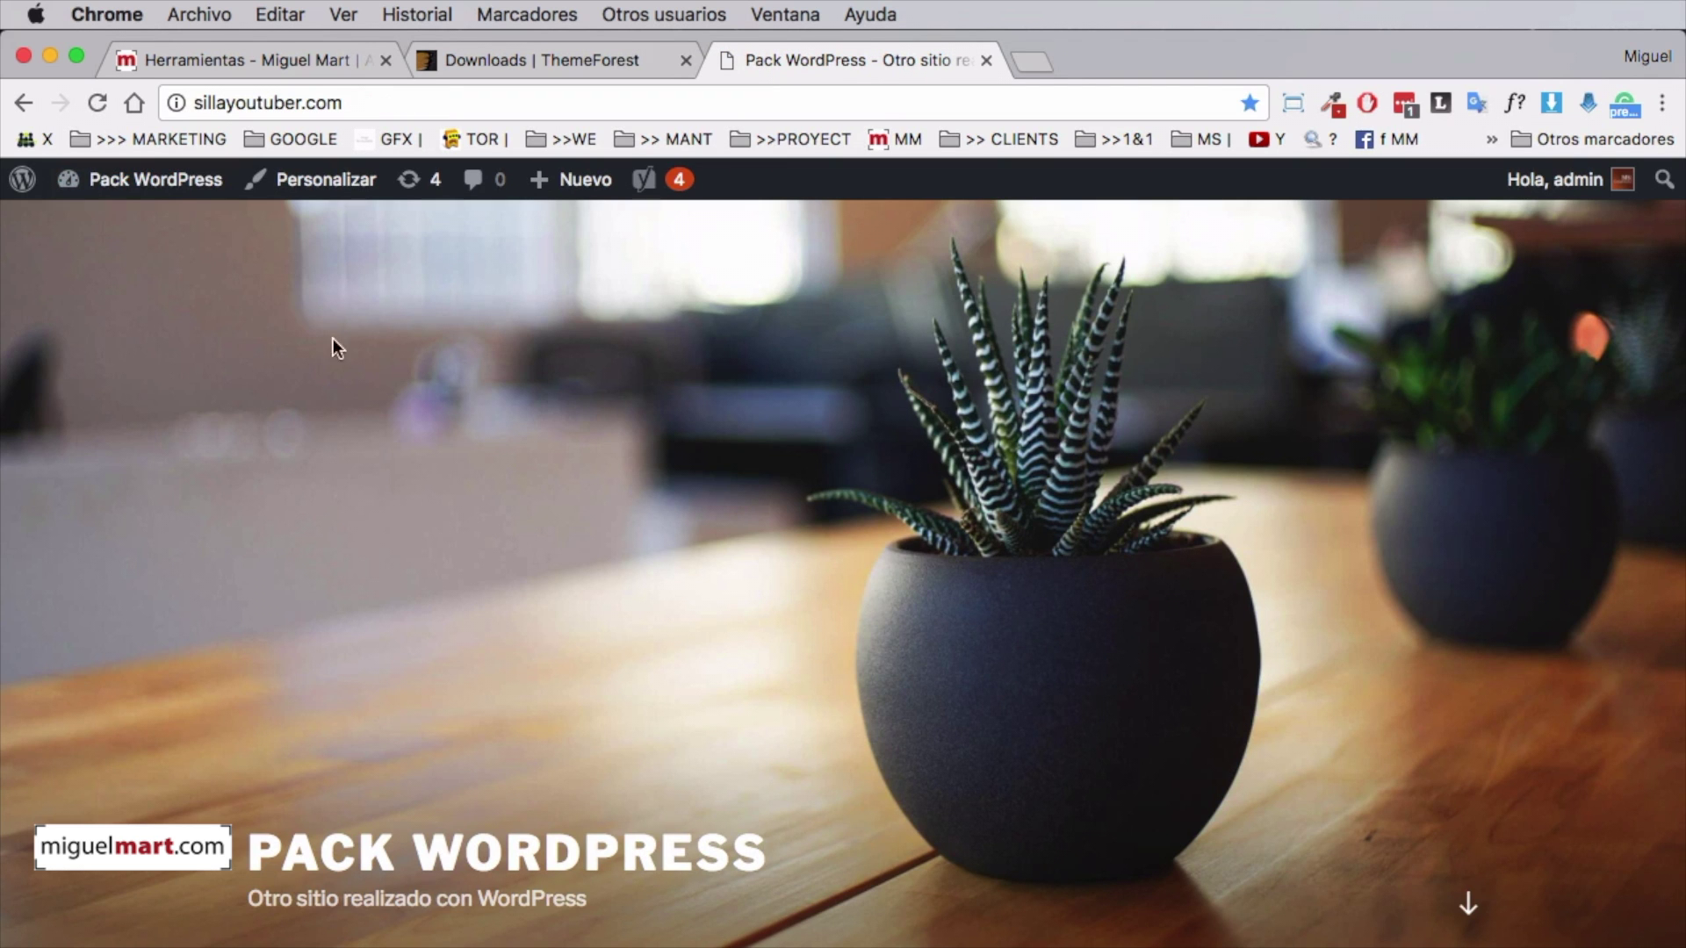
scroll(815, 497, "down", 10)
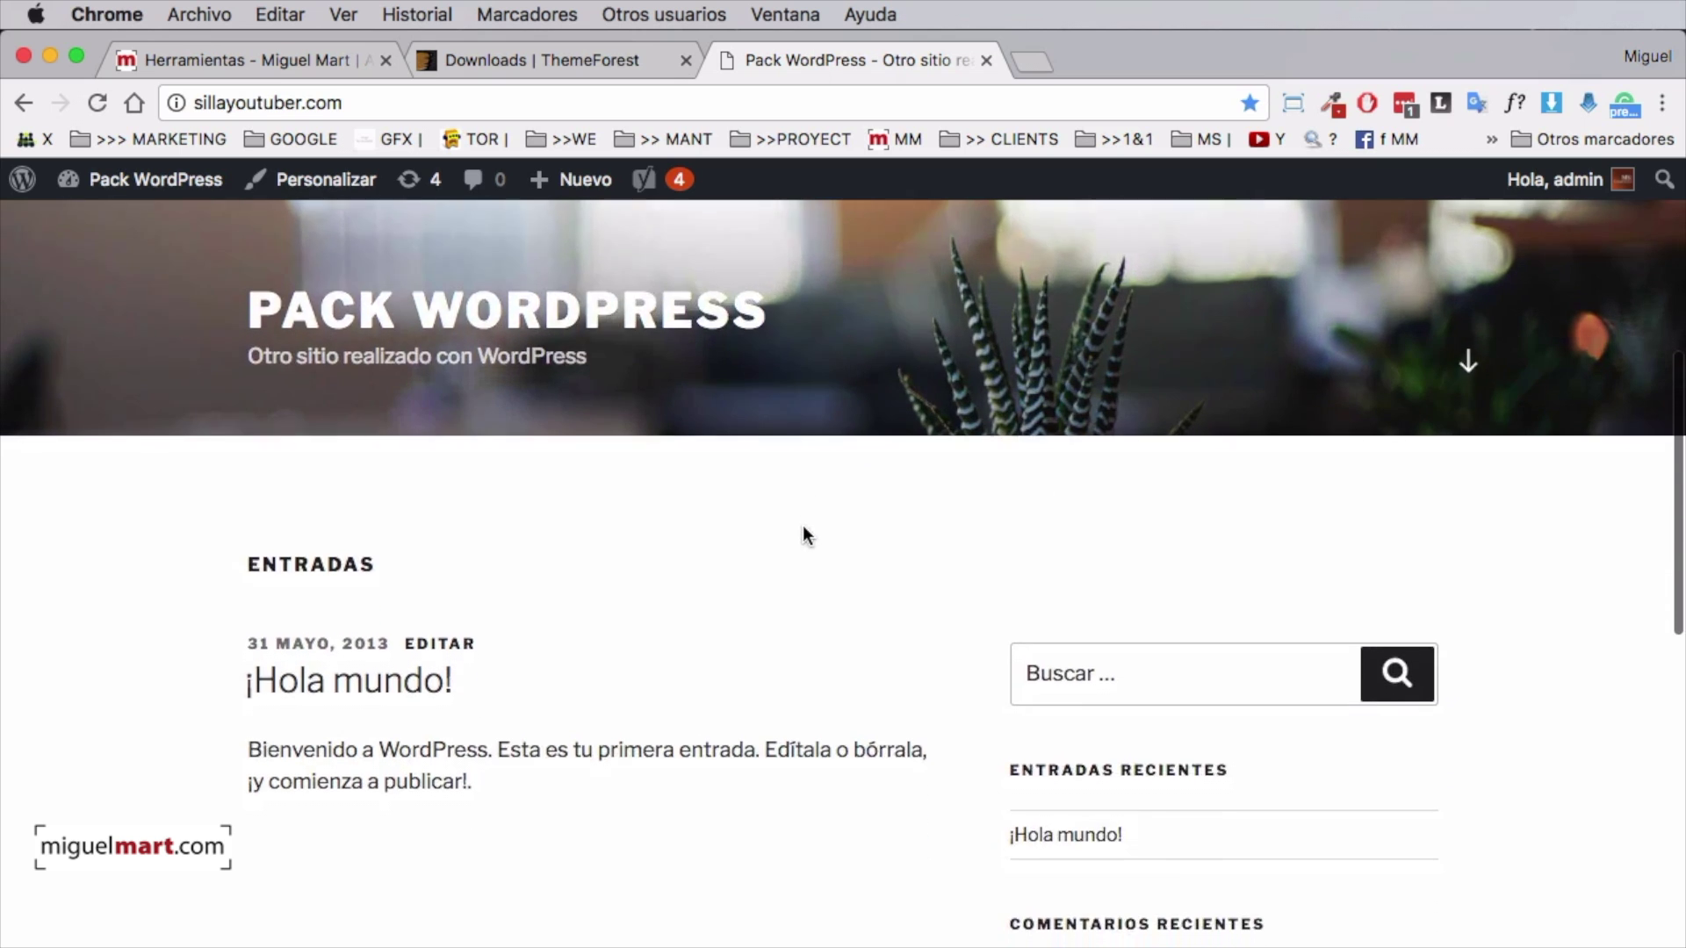
scroll(803, 525, "up", 10)
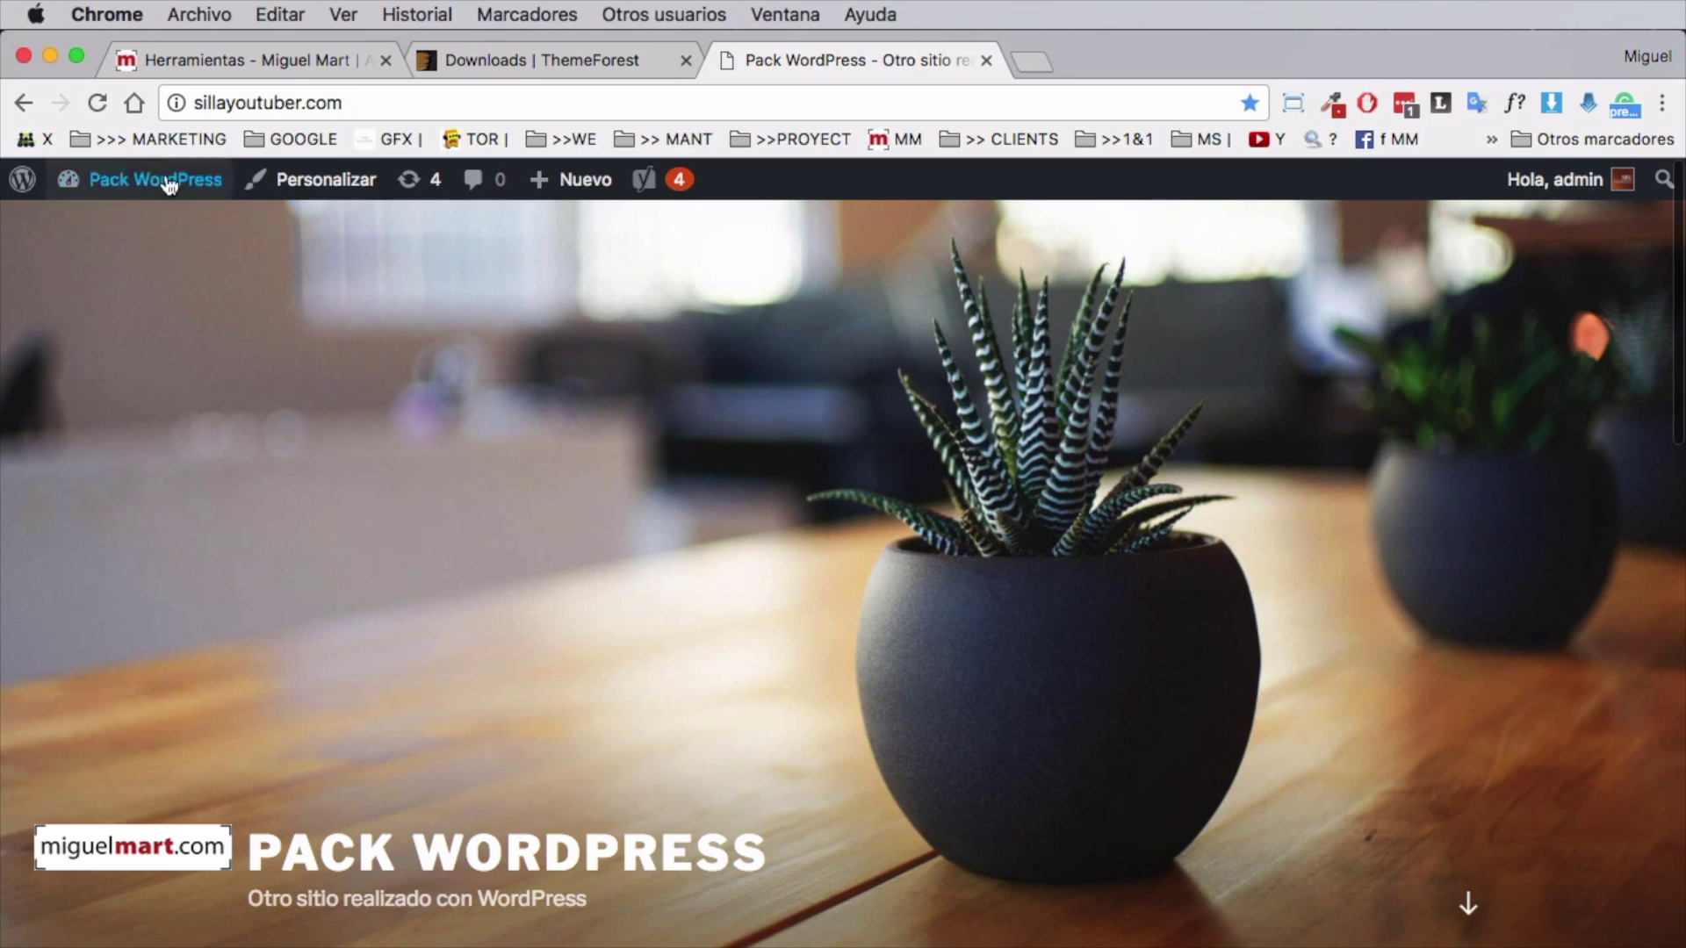
left_click(120, 178)
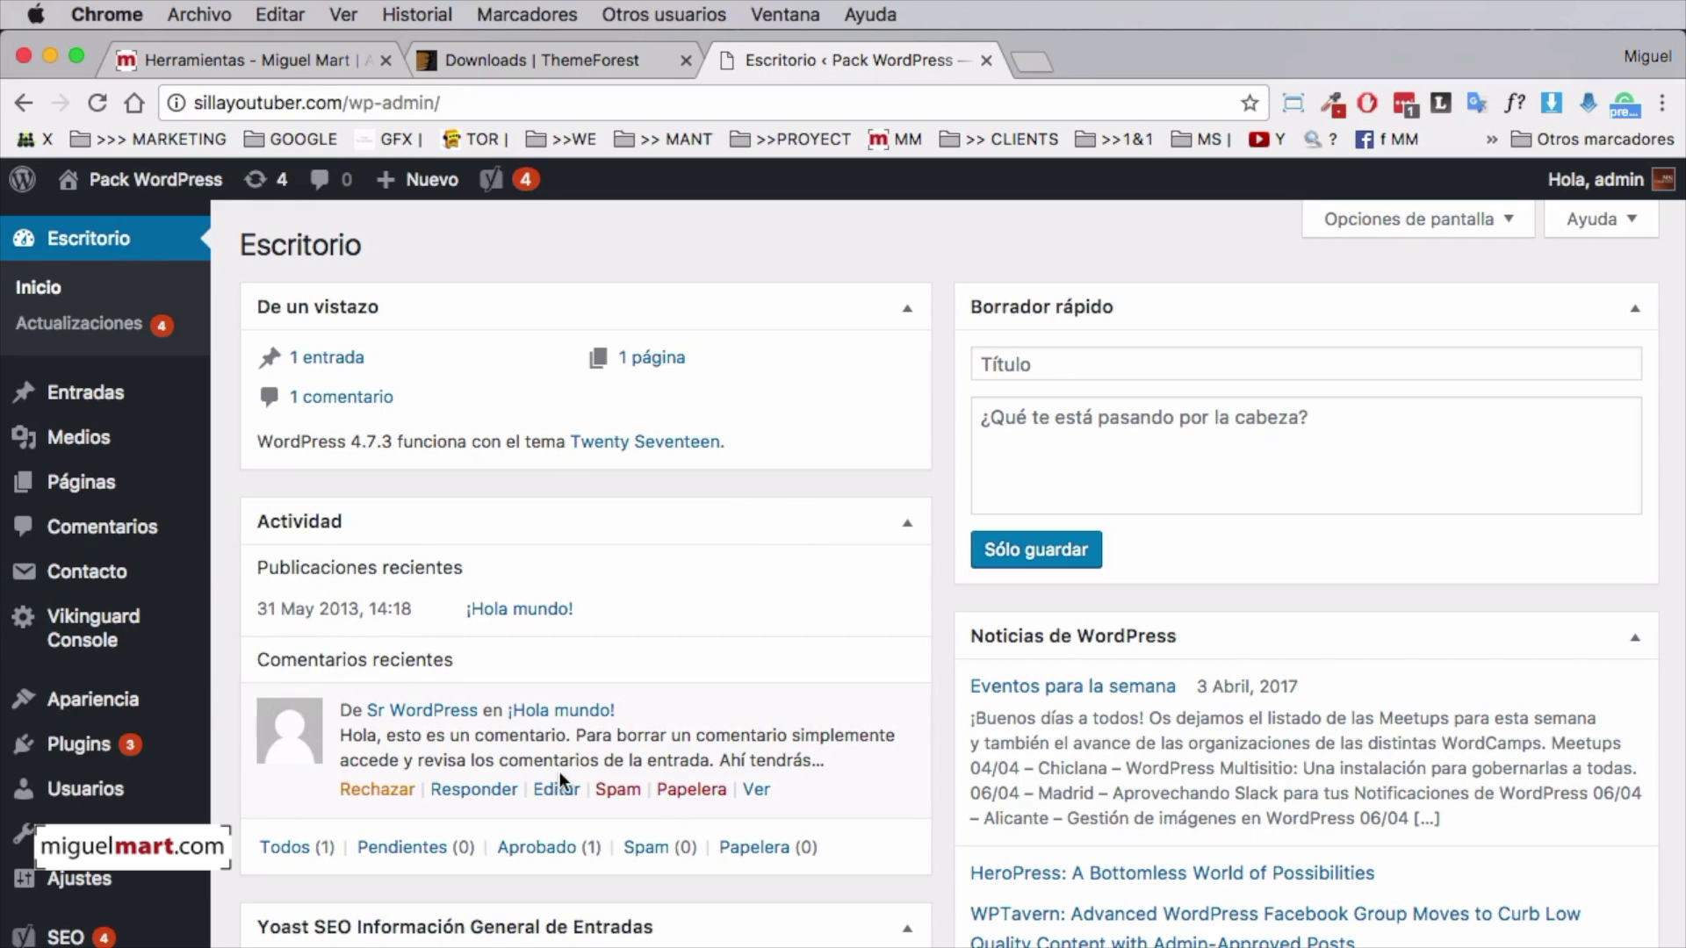
Go to Apariencia > Temas and choose Añadir nuevo
mouse_move(116, 718)
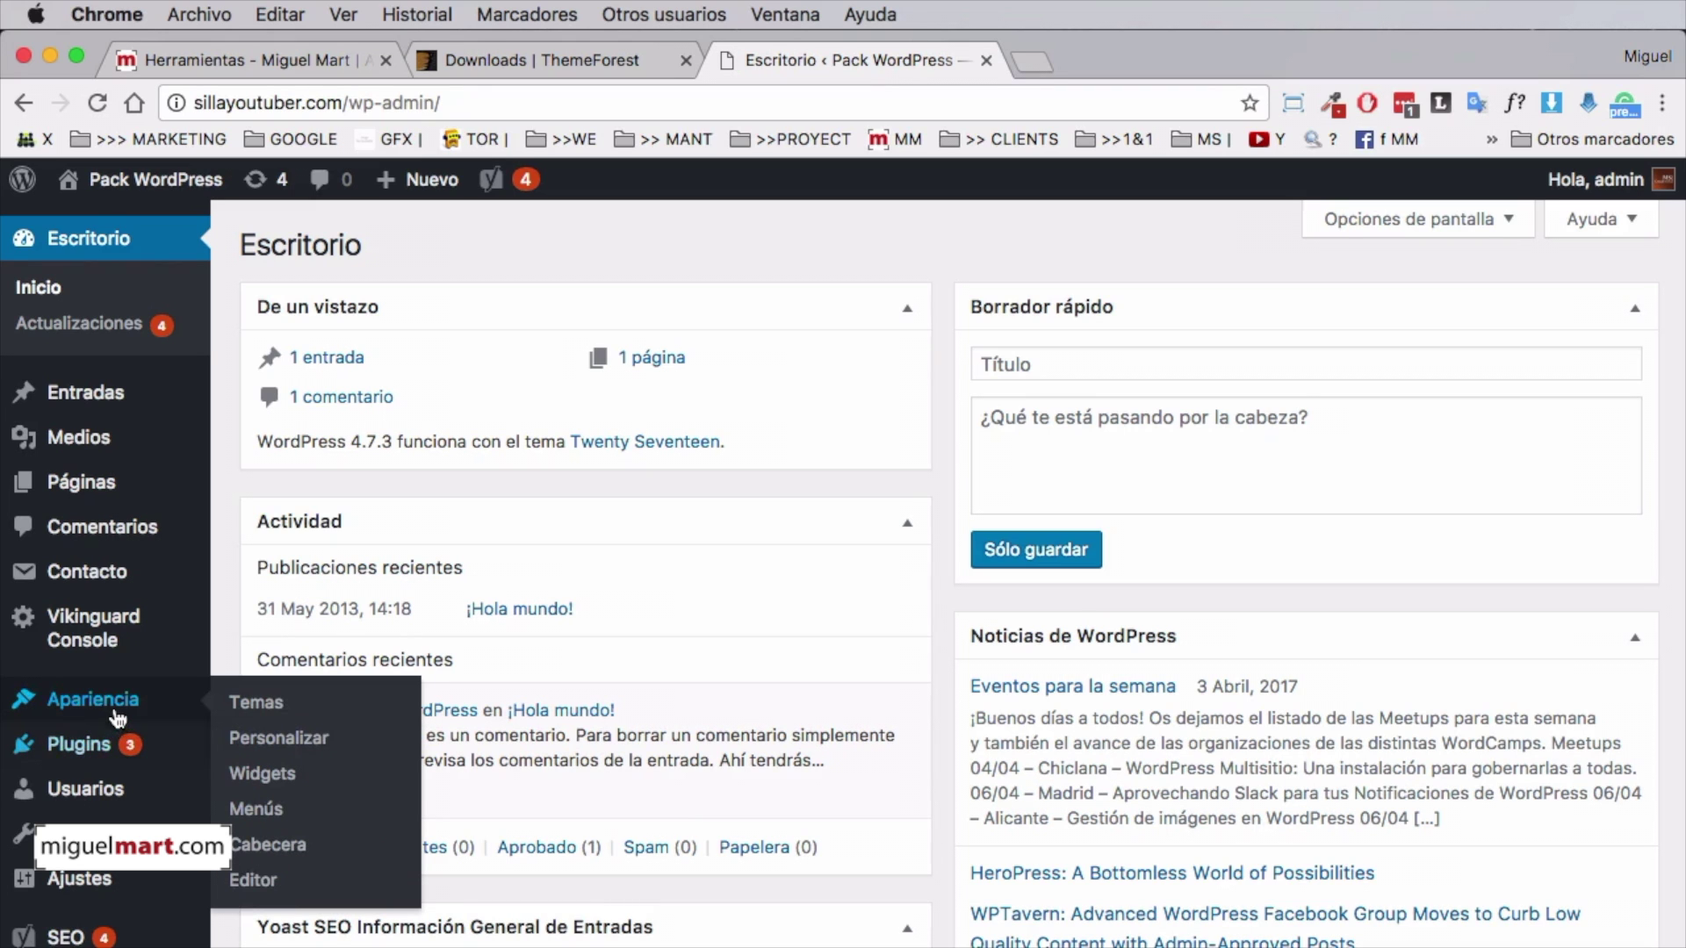
left_click(270, 704)
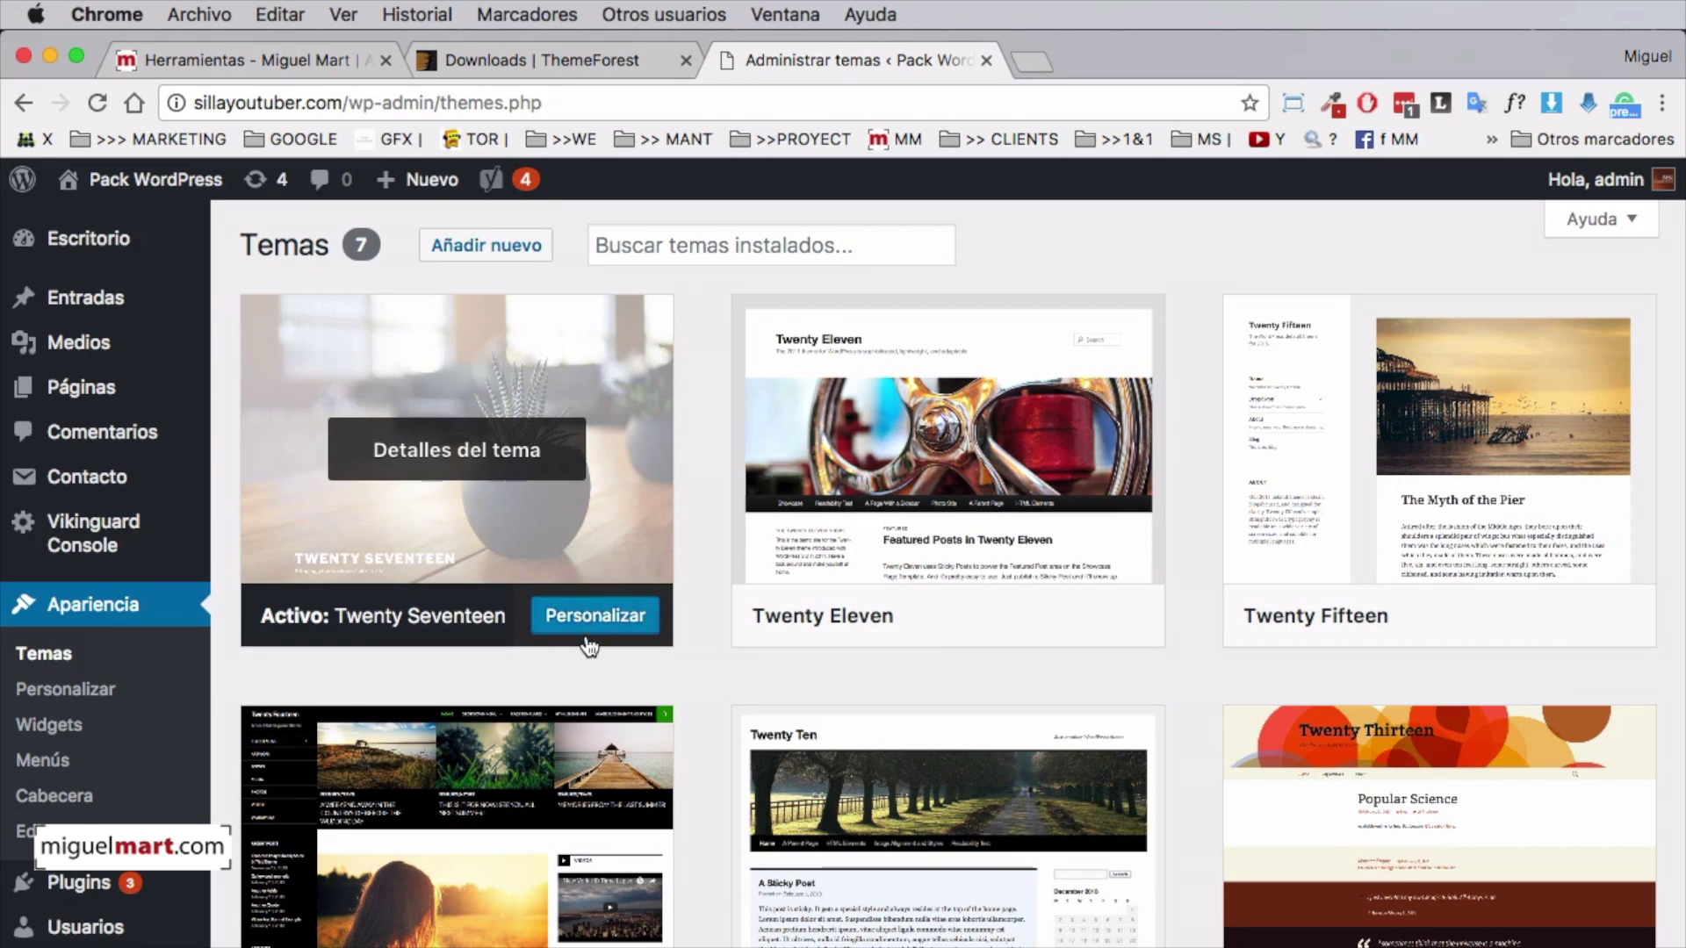
scroll(1190, 715, "down", 3)
scroll(1181, 716, "up", 3)
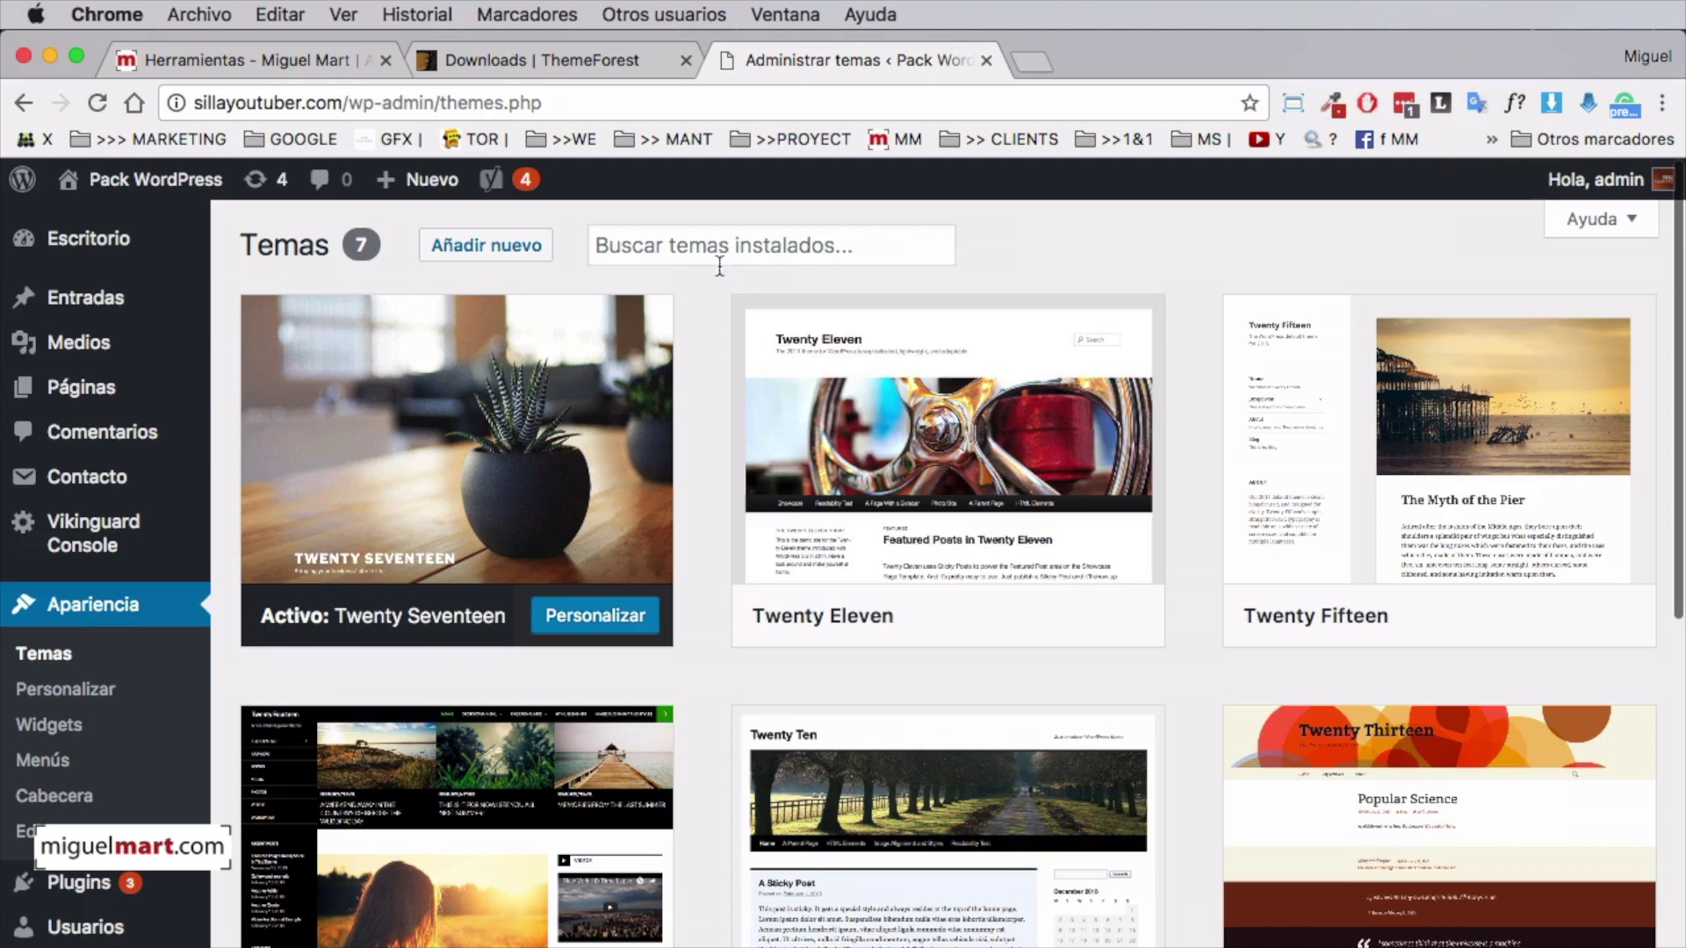
left_click(479, 244)
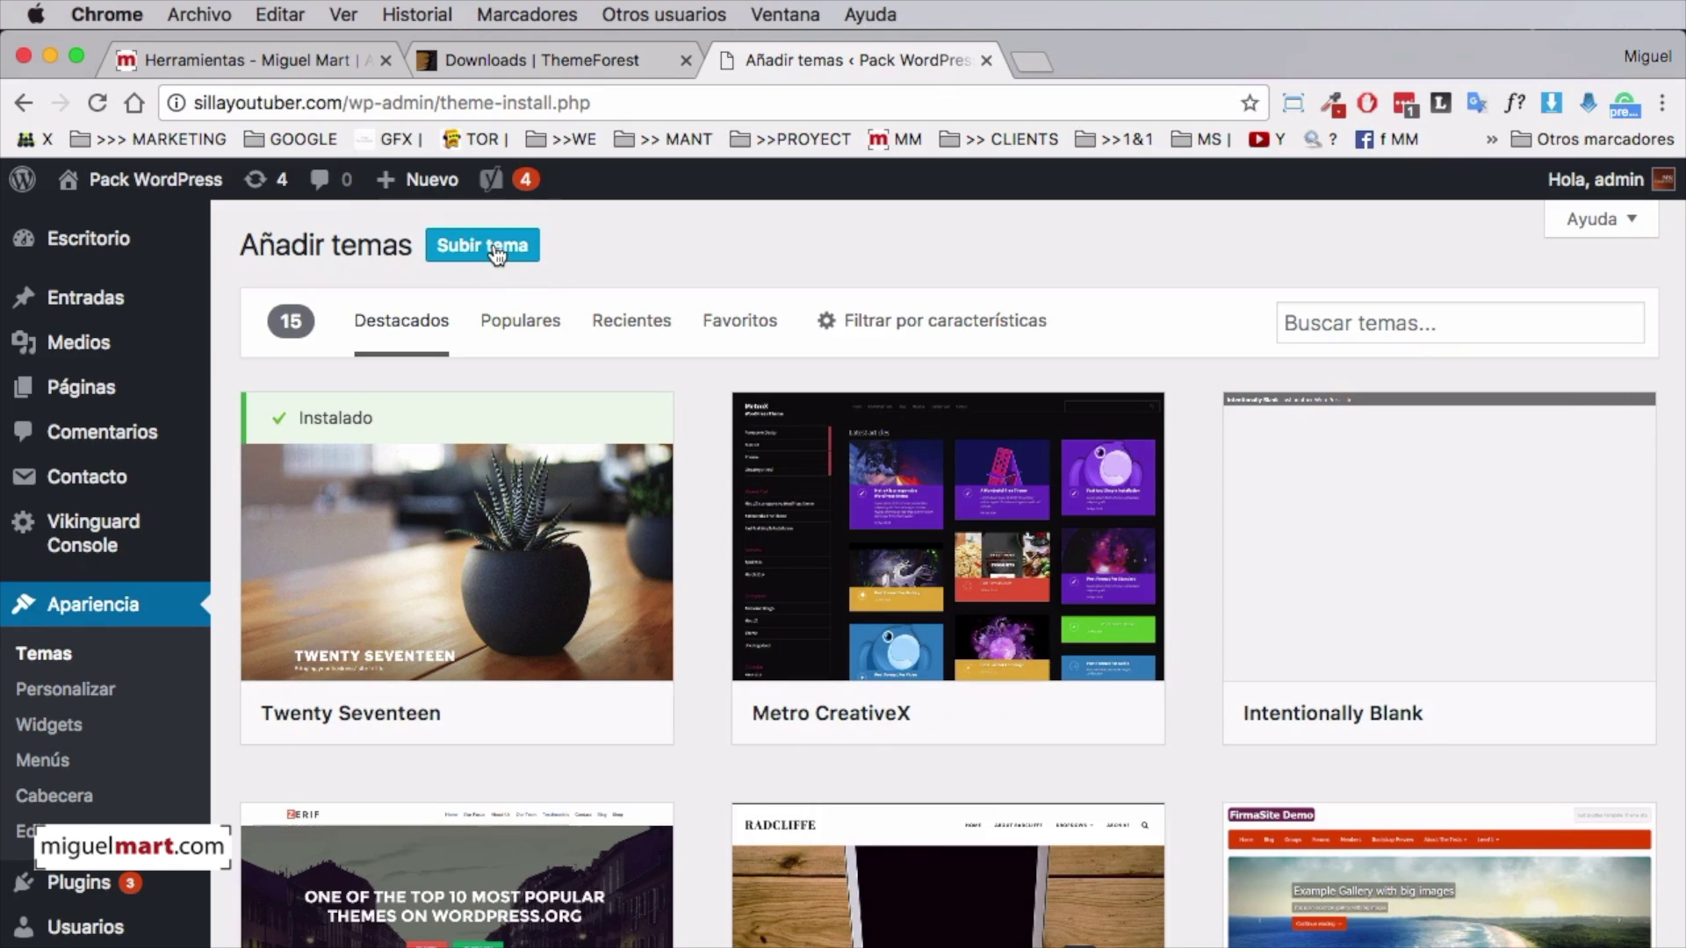
Upload enfold.zip through Subir tema and install it with Instalar ahora
left_click(496, 250)
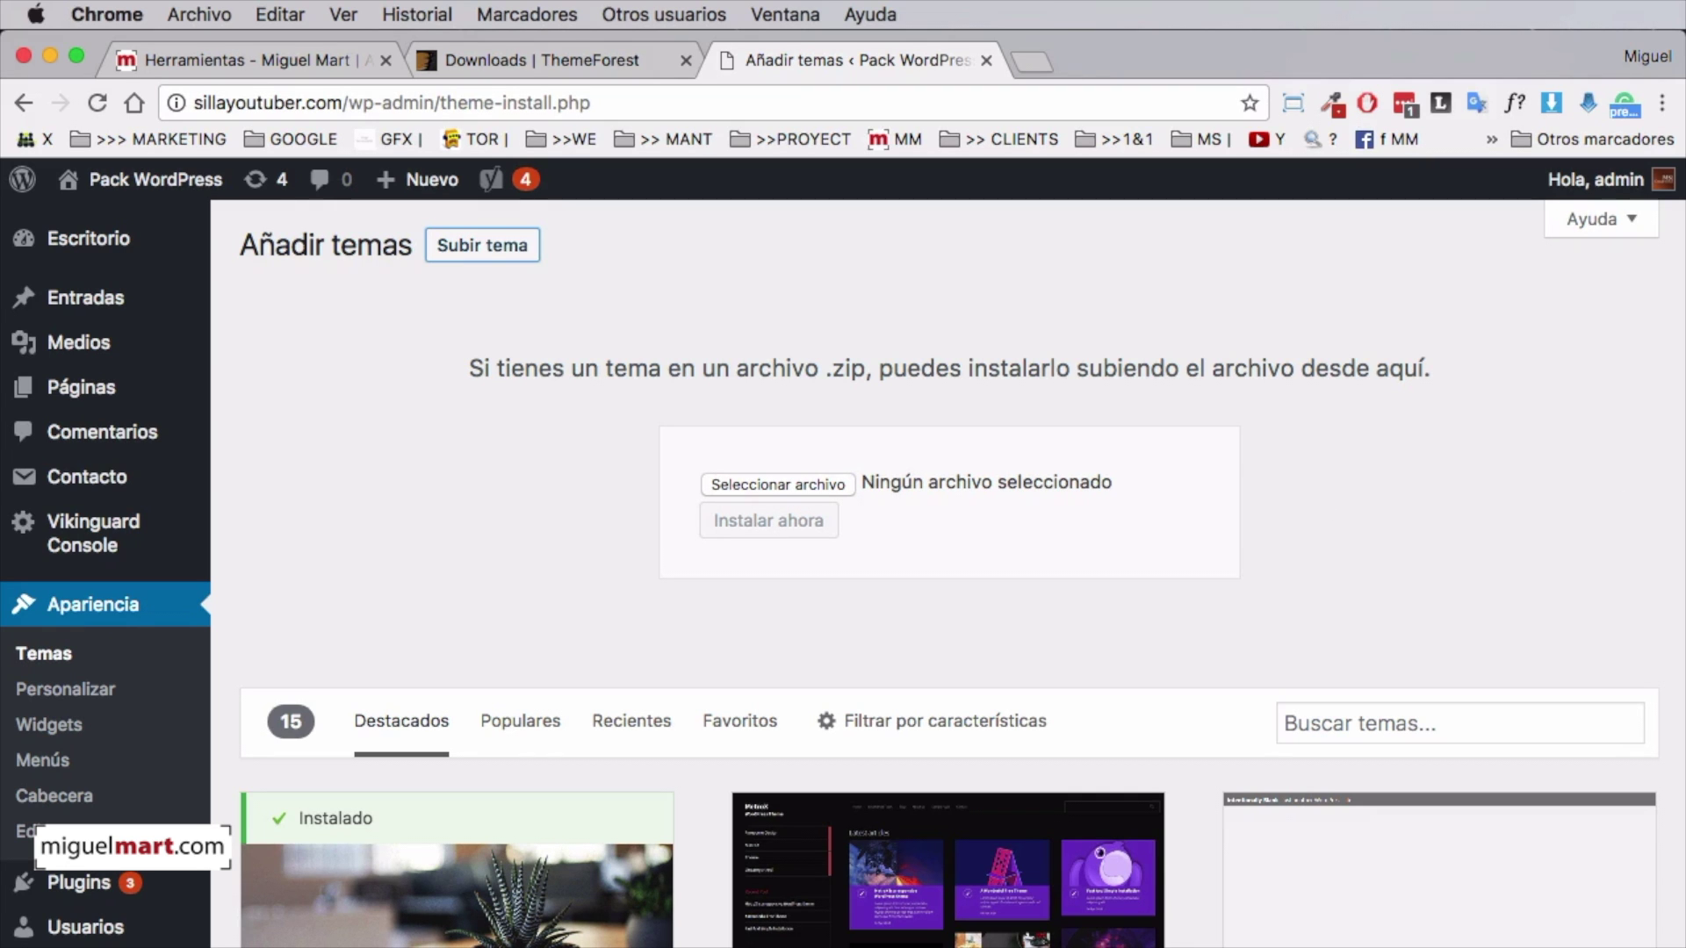
left_click_drag(1592, 434, 1452, 345)
left_click_drag(1662, 726, 823, 493)
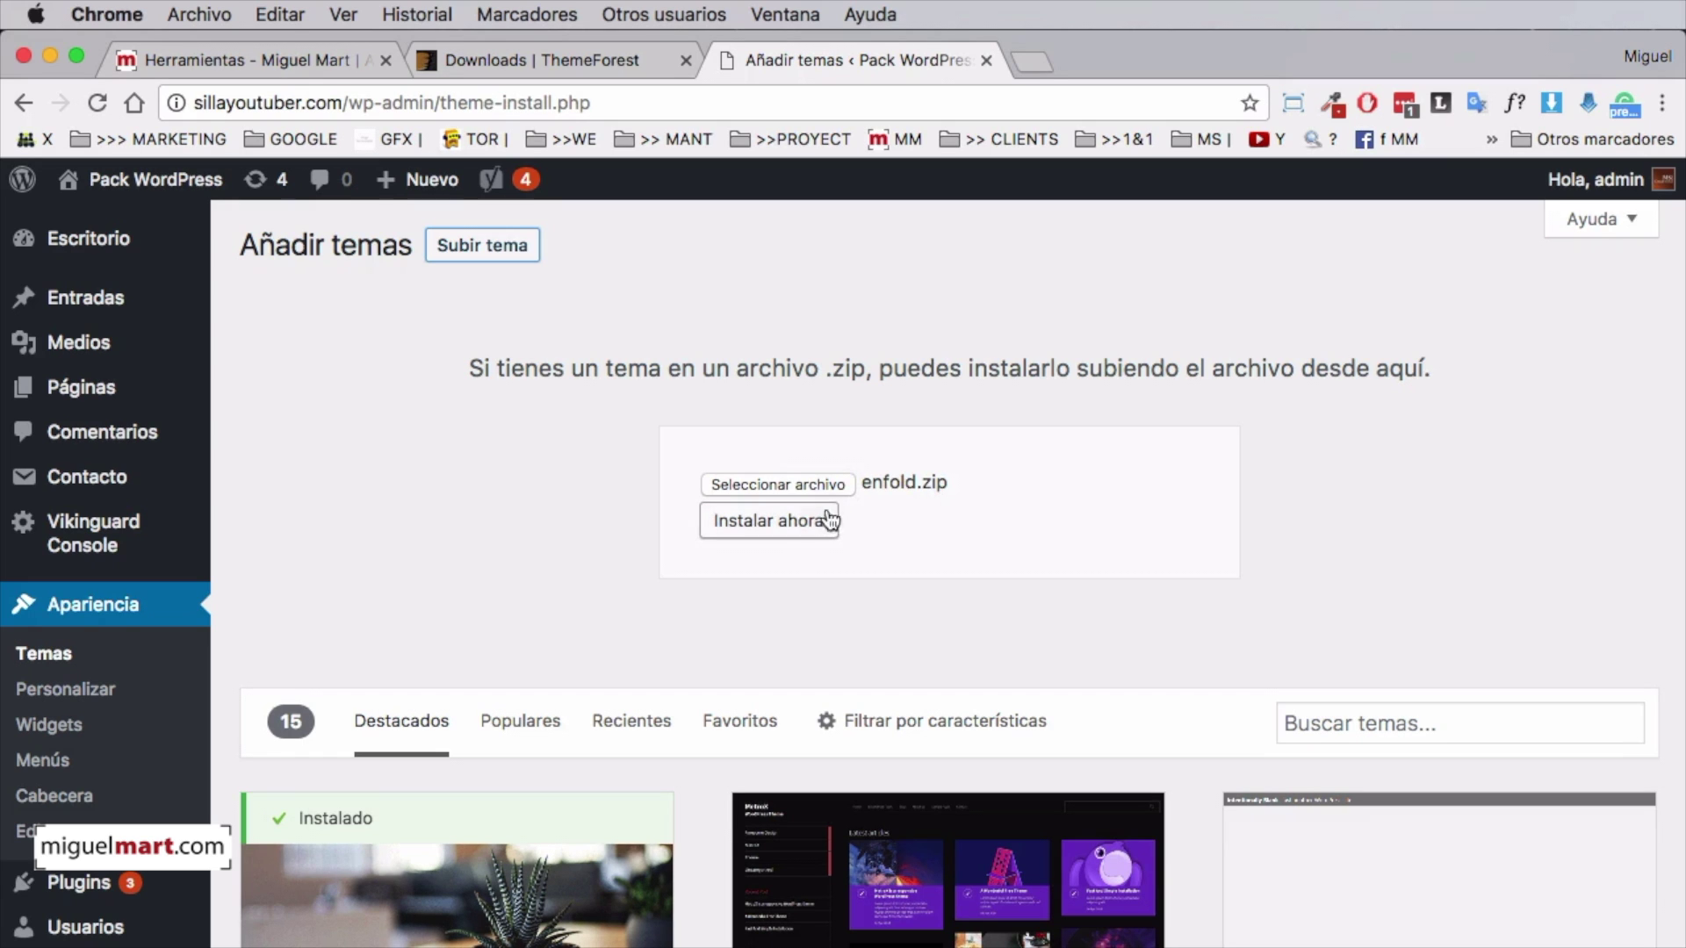
left_click(745, 527)
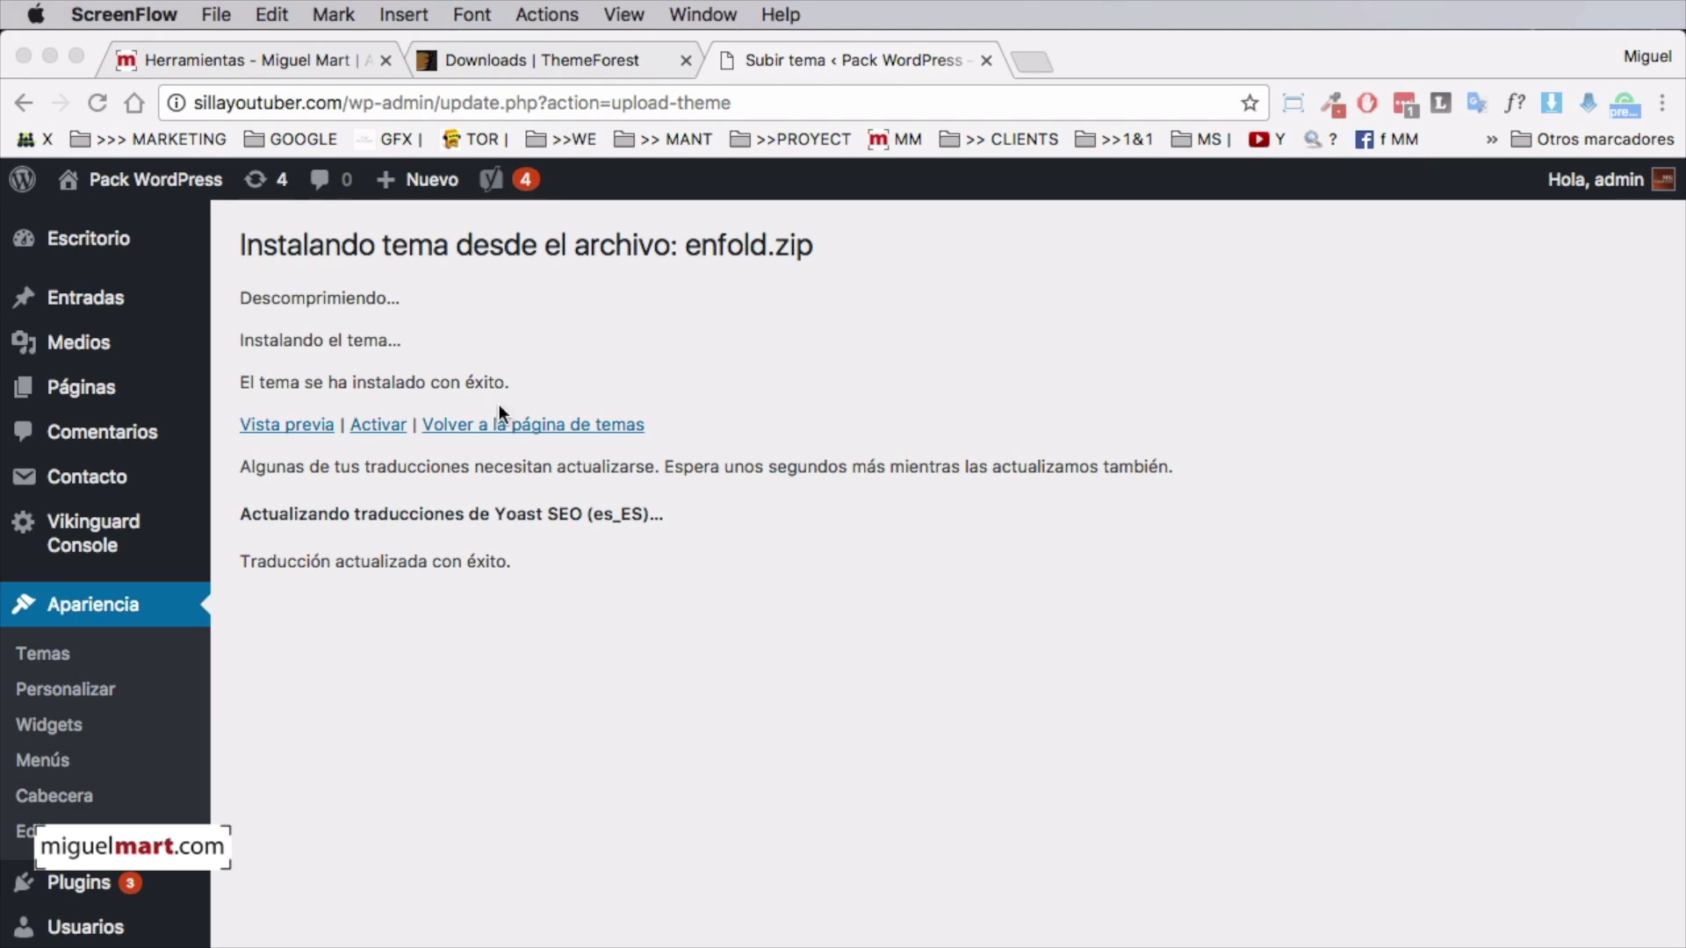
Return to Apariencia > Temas and activate Enfold, loading its Opciones del Tema page
left_click(279, 424)
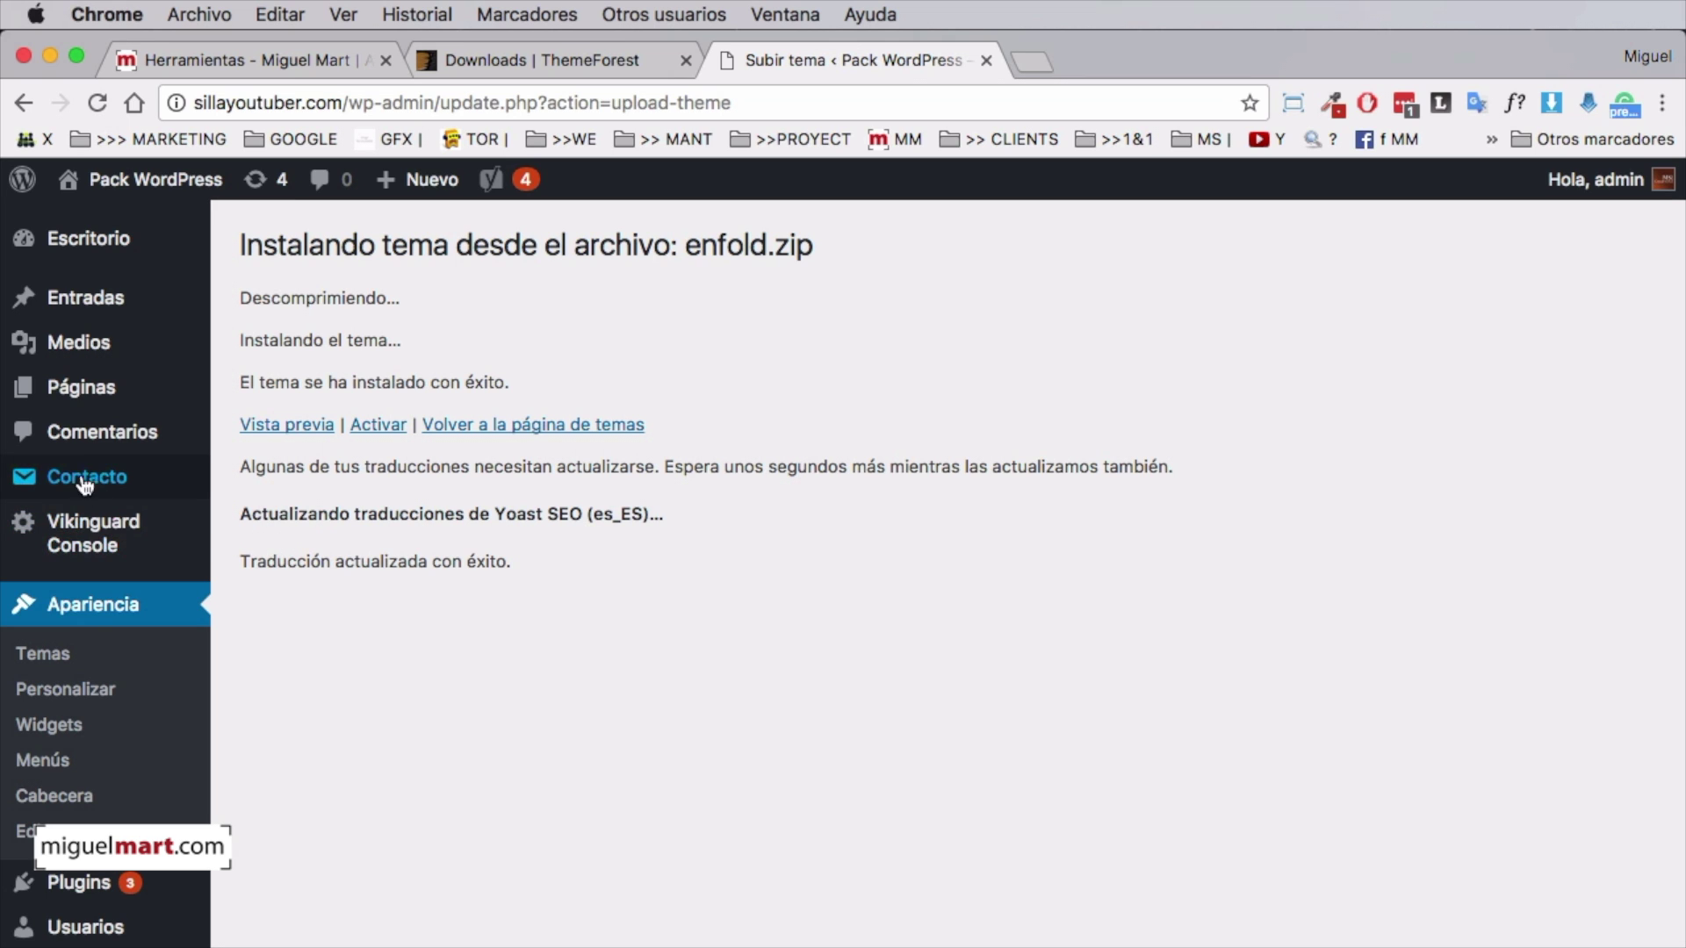
left_click(98, 609)
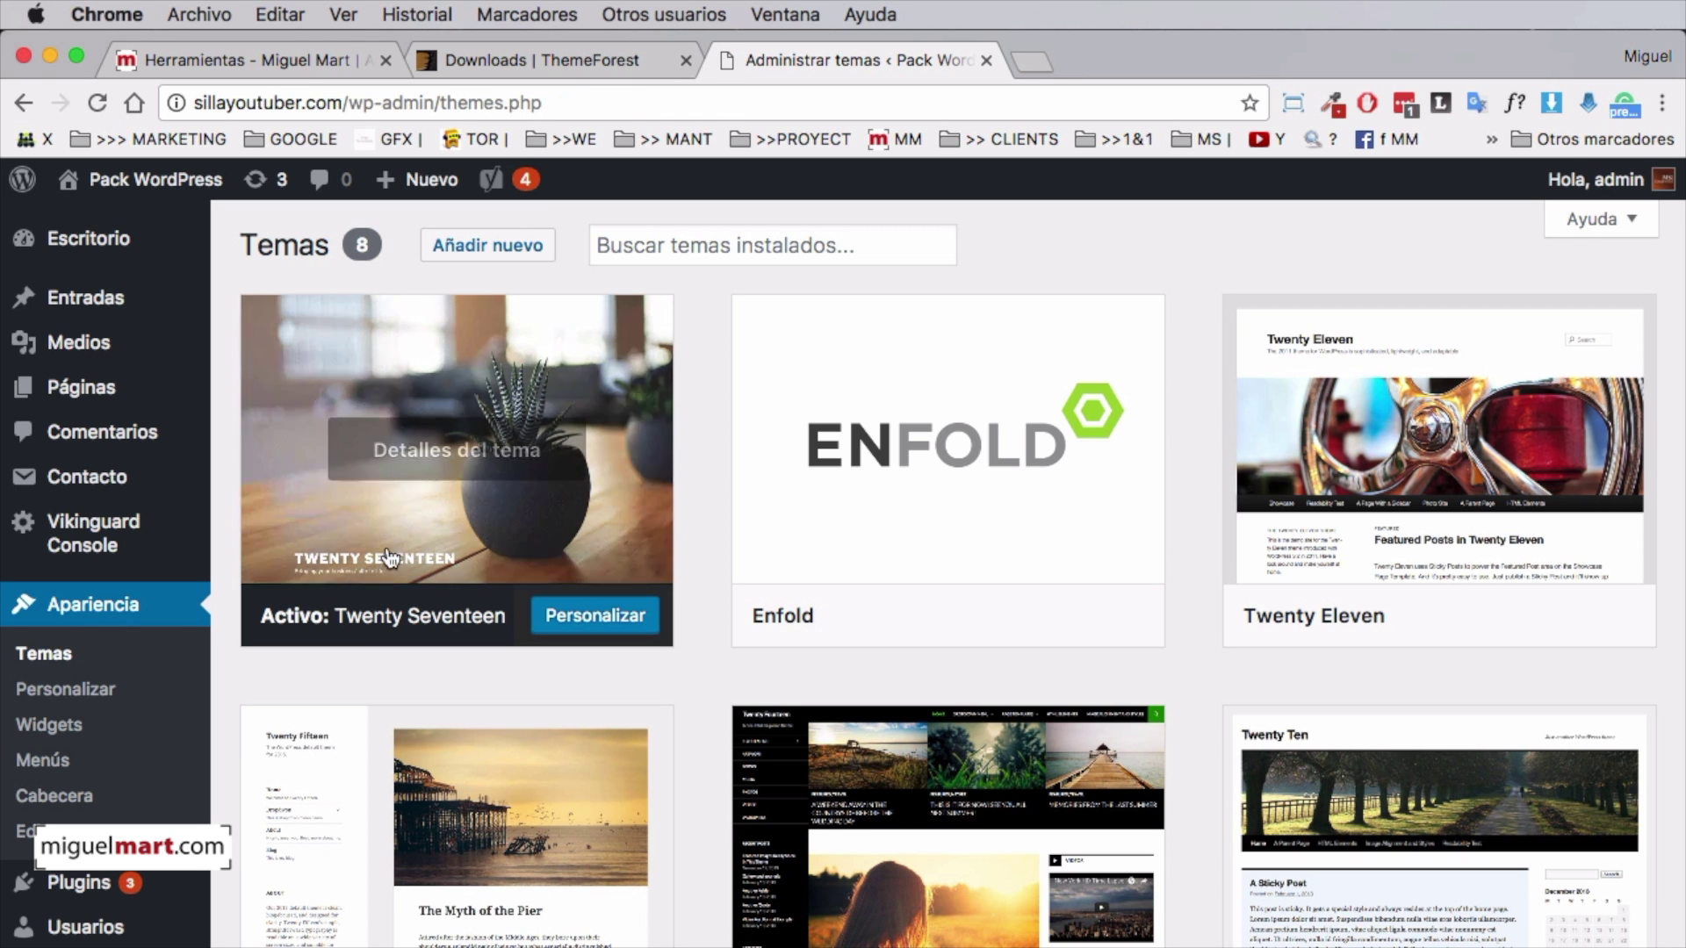
mouse_move(981, 496)
left_click(931, 625)
left_click(963, 619)
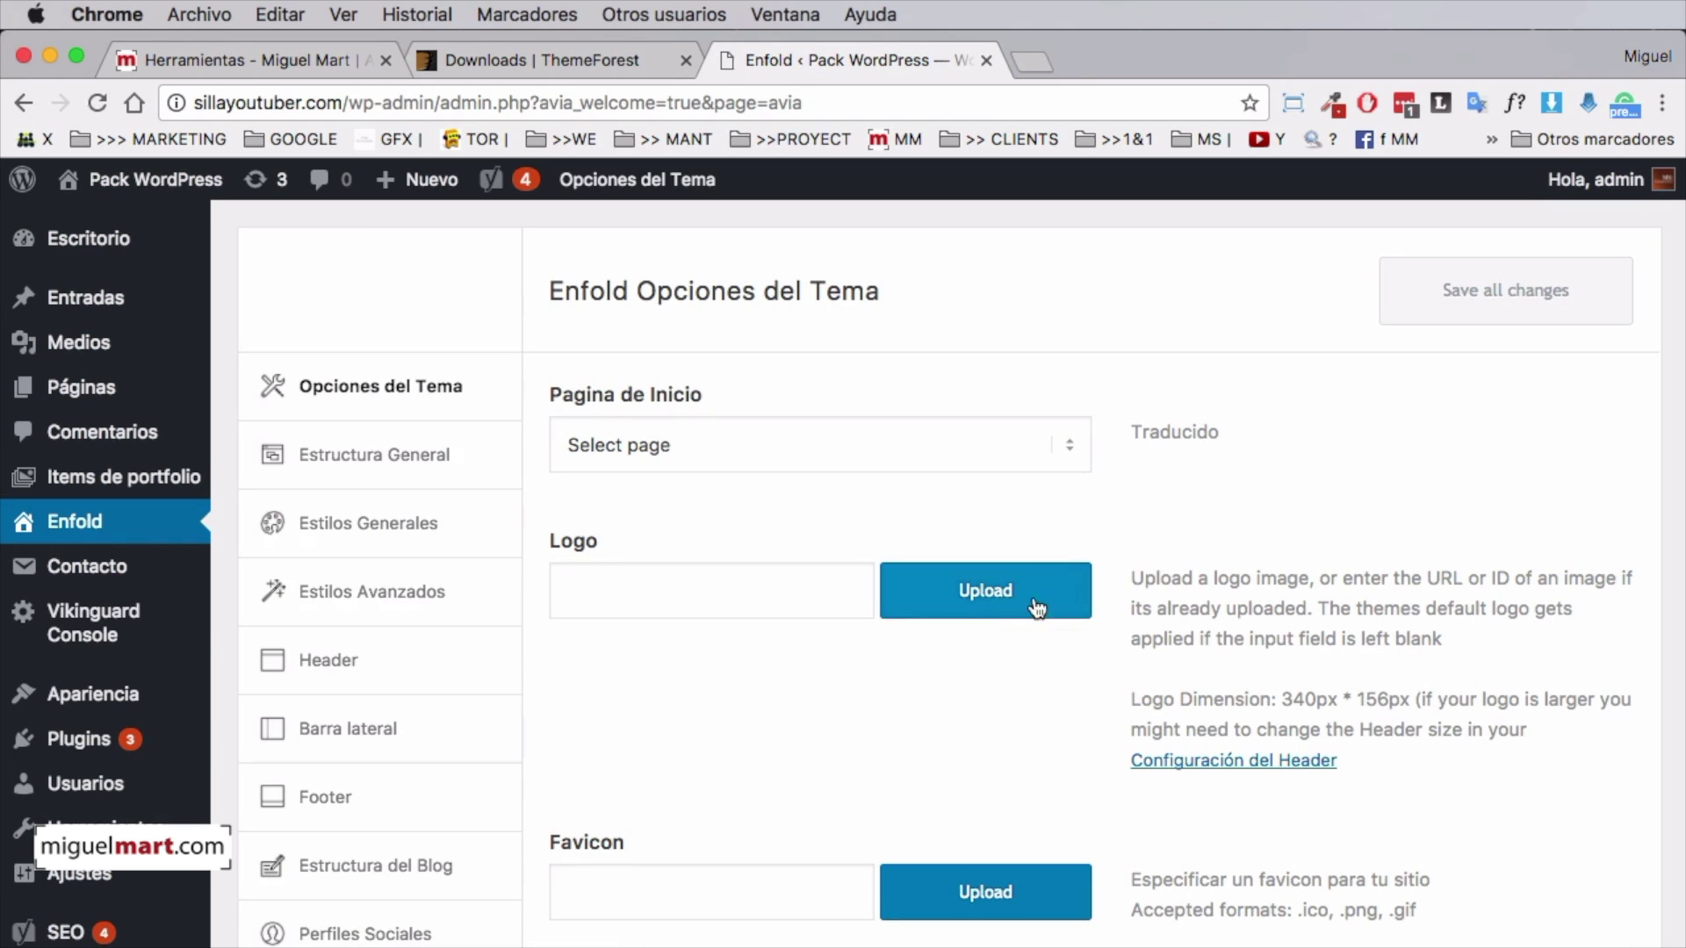
scroll(1276, 541, "down", 15)
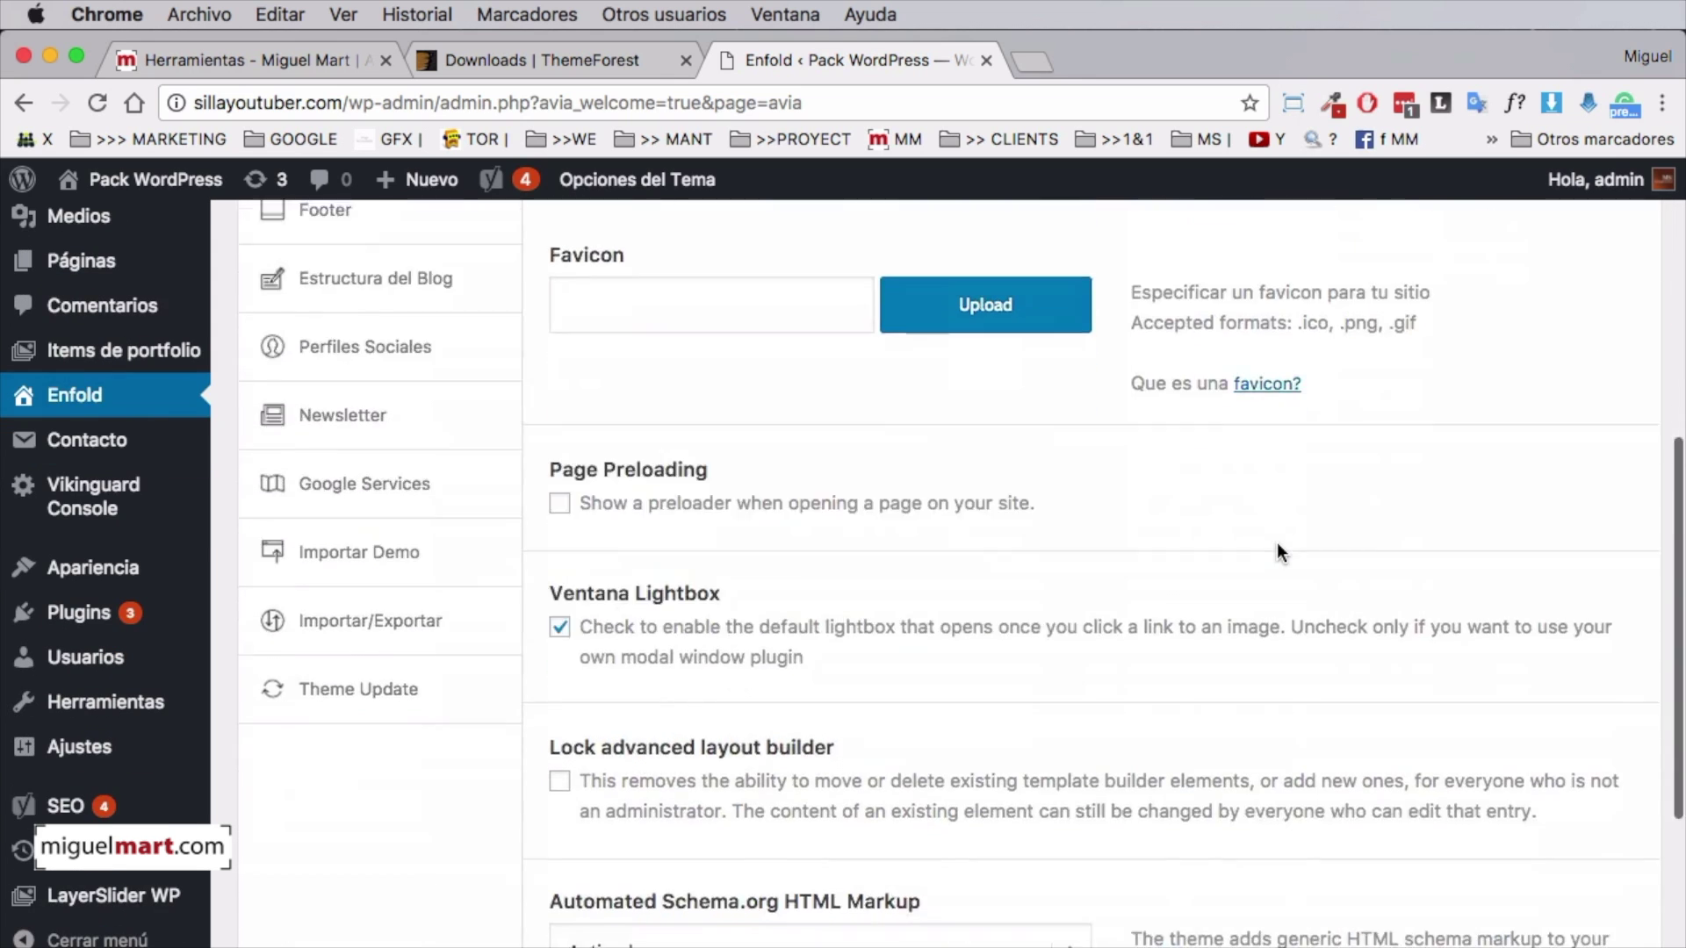
scroll(1277, 541, "up", 15)
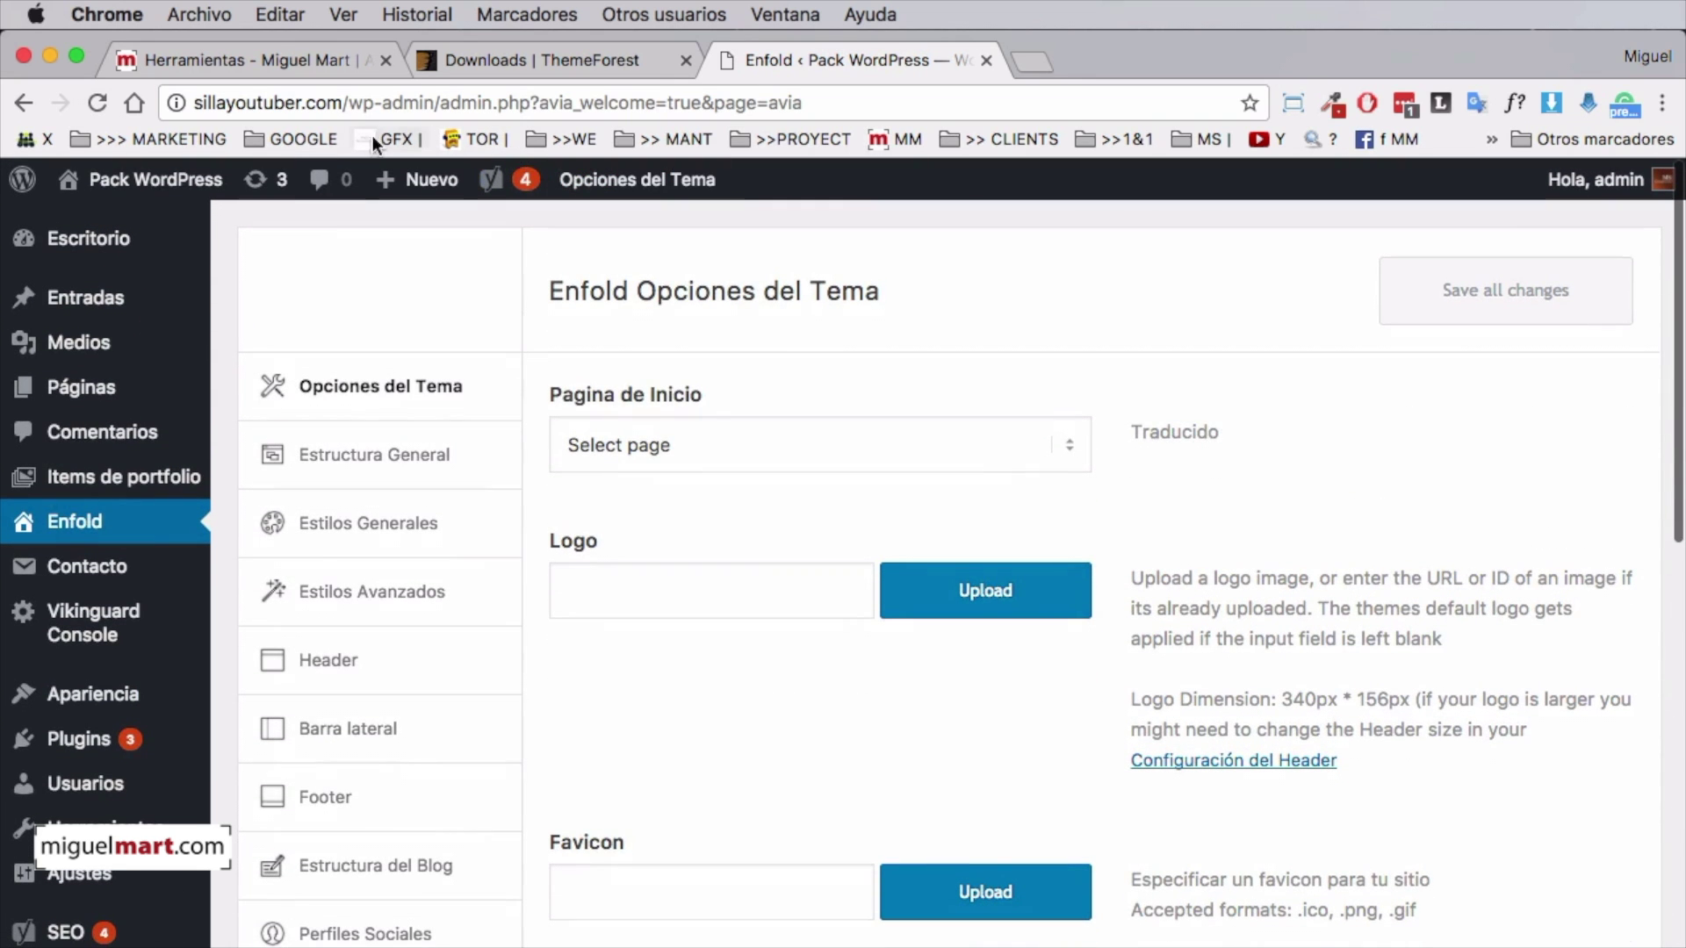
View the Enfold-styled live site via Visitar sitio, then return to the Escritorio dashboard
mouse_move(207, 181)
left_click(124, 183)
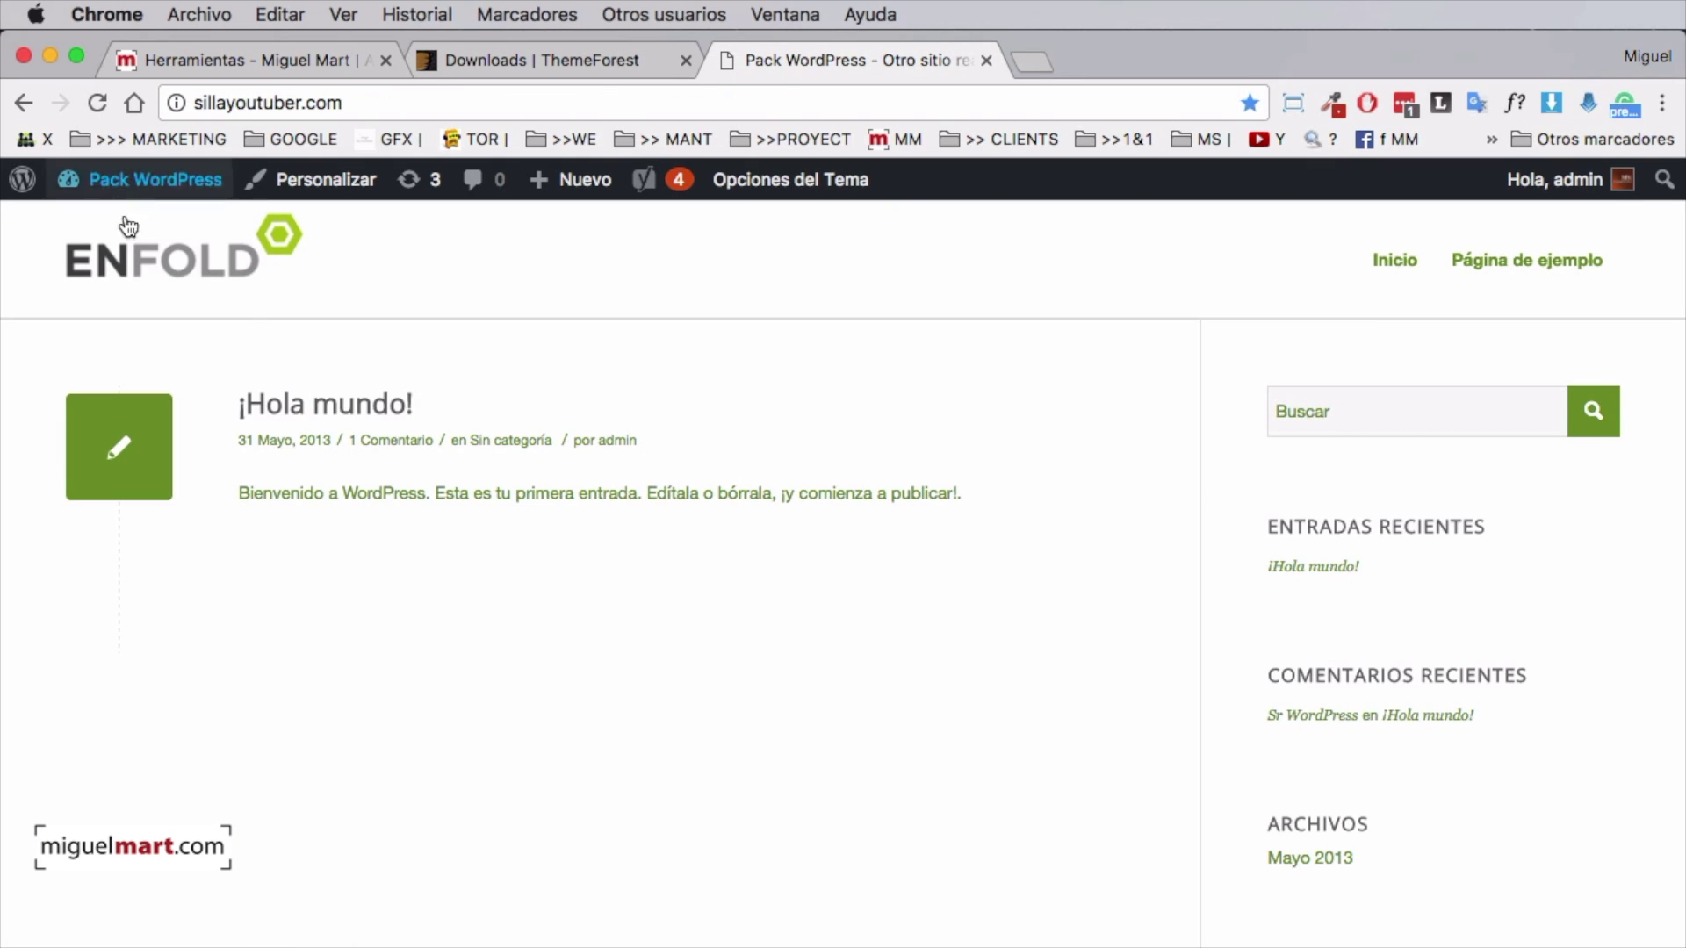
scroll(1006, 522, "down", 5)
scroll(1004, 515, "up", 4)
scroll(1004, 514, "down", 4)
scroll(1005, 515, "up", 4)
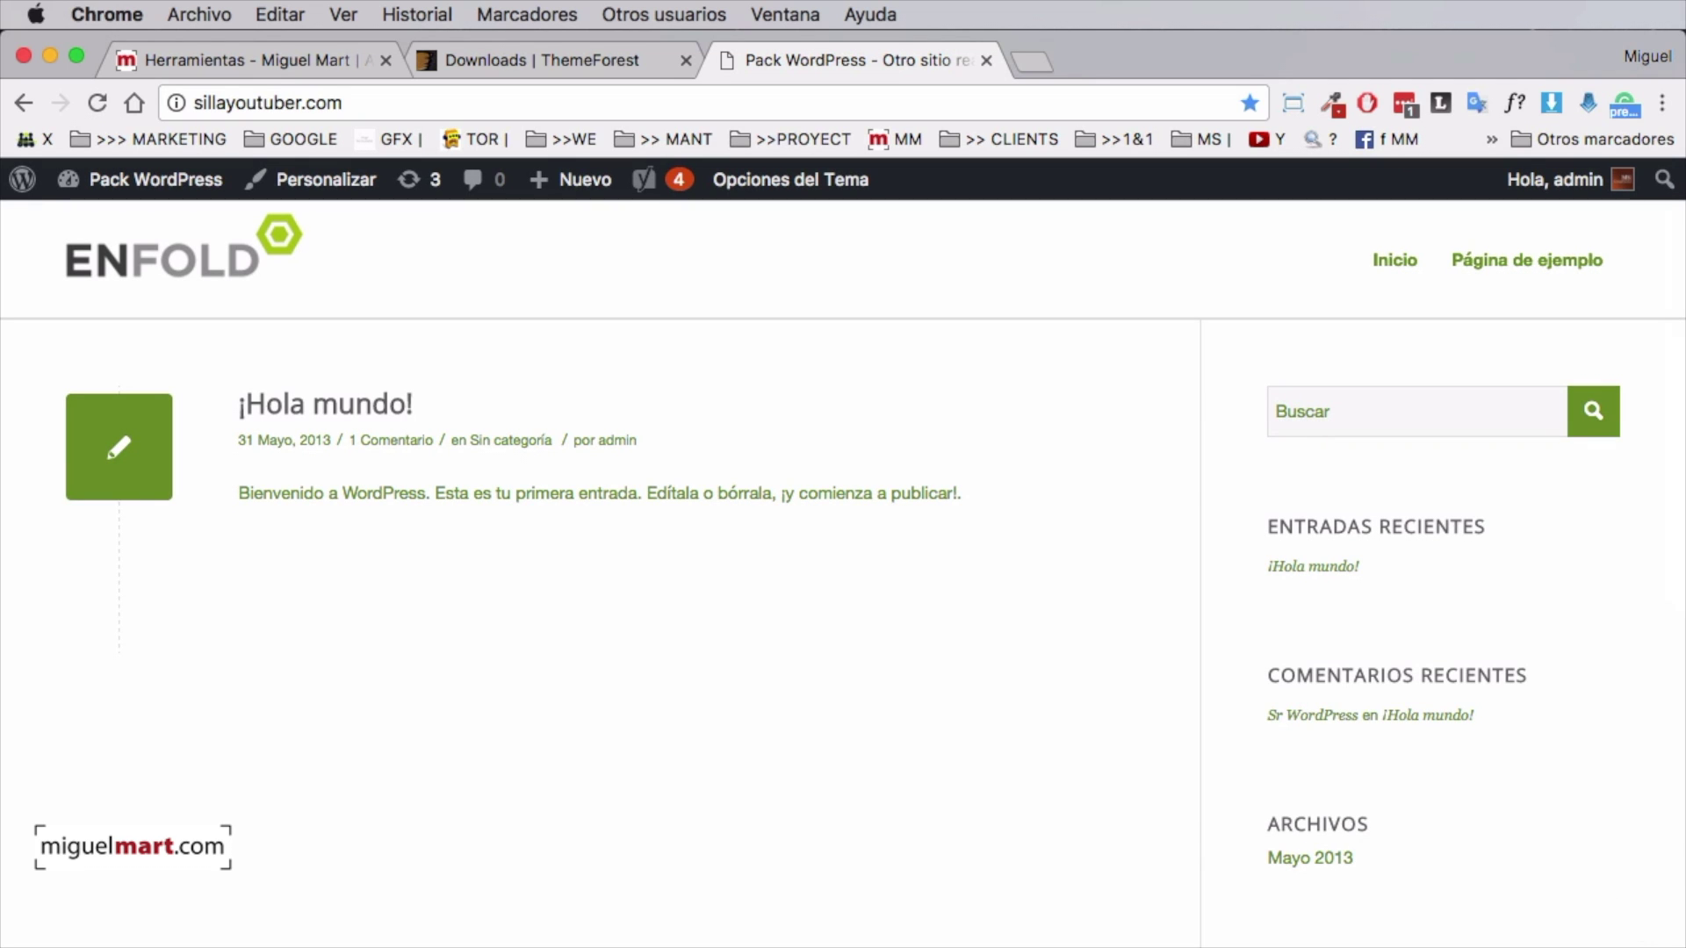
scroll(996, 694, "up", 2)
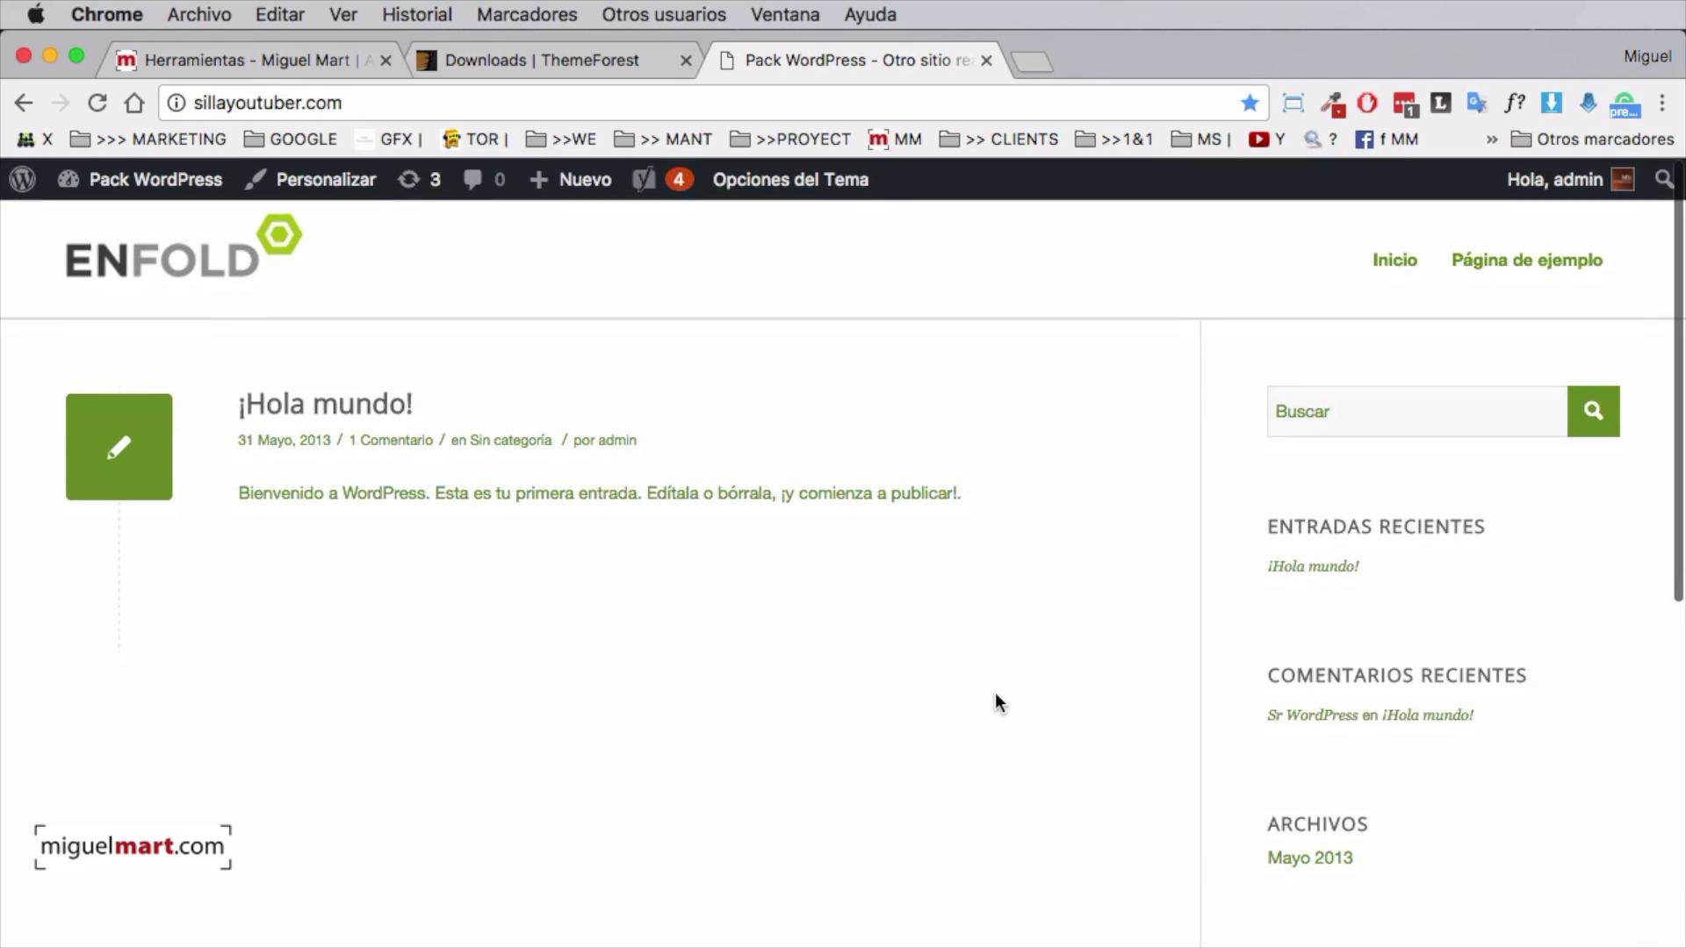
scroll(995, 700, "up", 2)
left_click(140, 189)
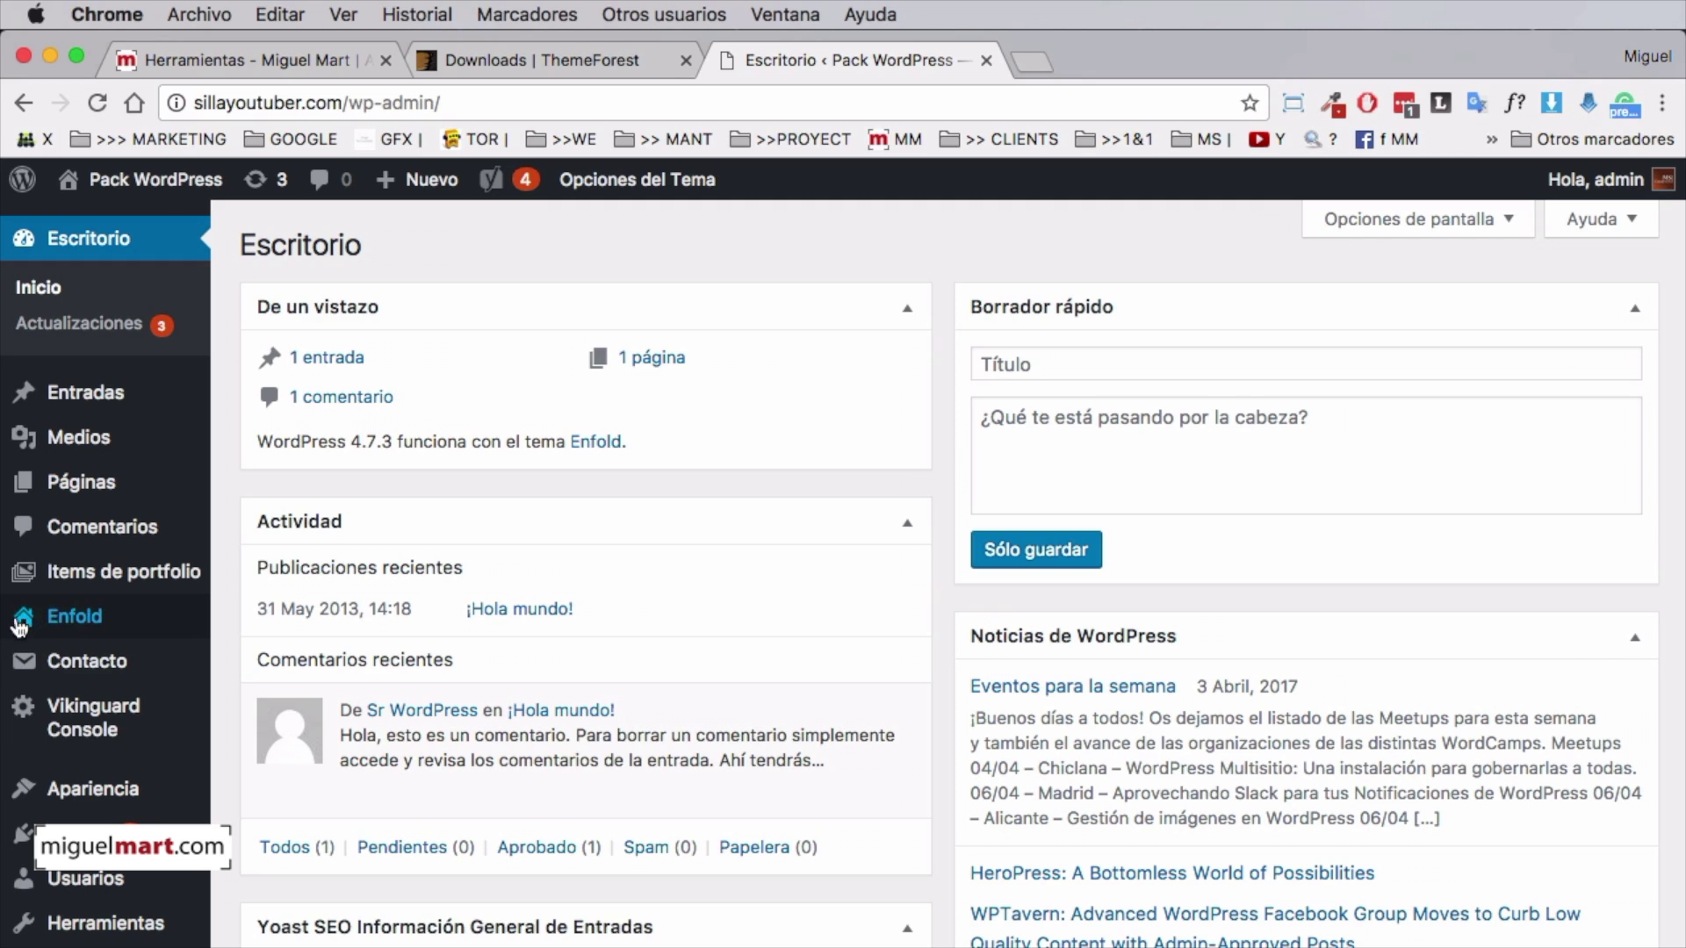
Open the Enfold theme options and bring up the Importar Demo list of importable demos
left_click(87, 621)
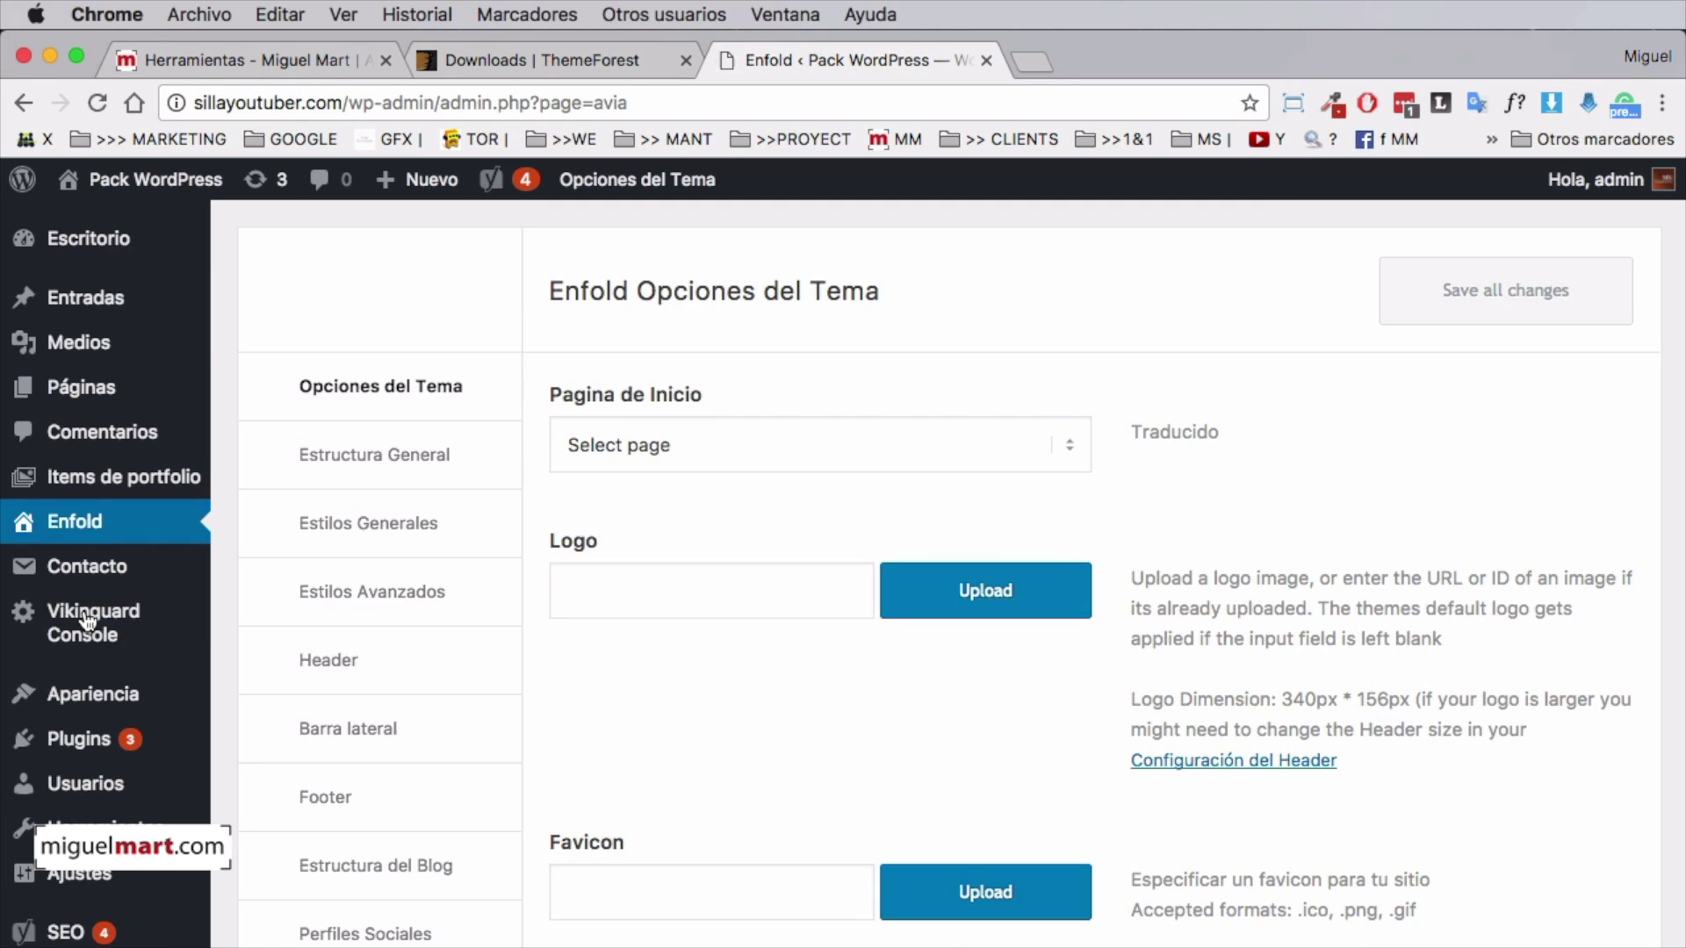
scroll(426, 631, "down", 5)
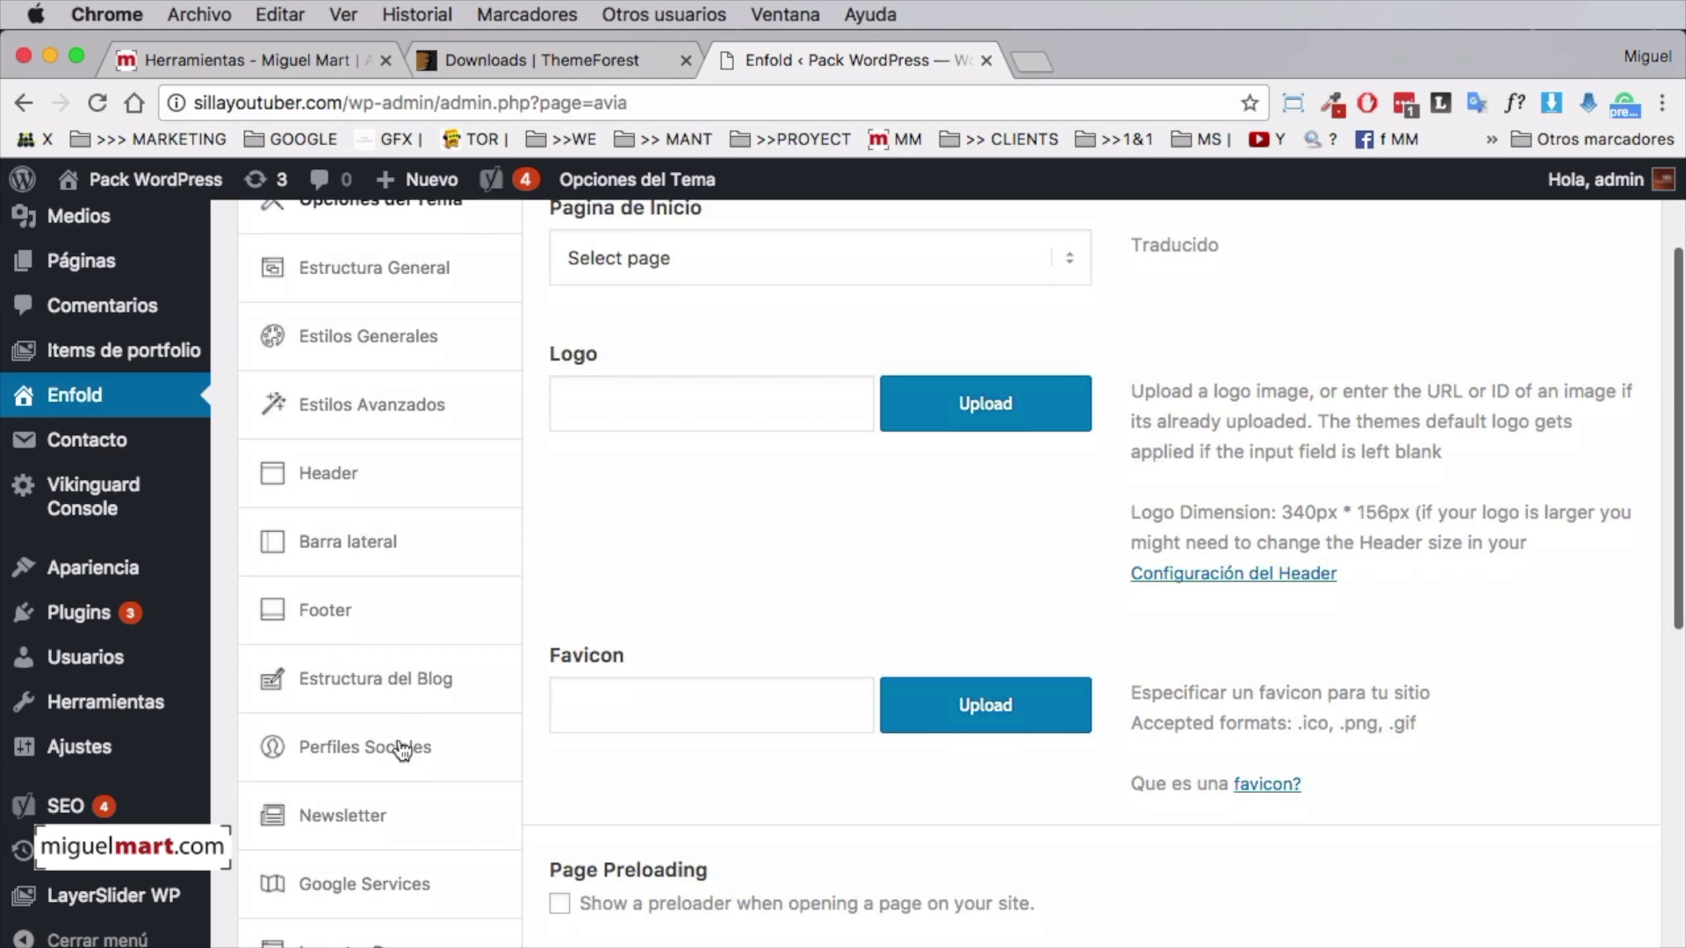
scroll(347, 746, "down", 2)
scroll(347, 746, "down", 5)
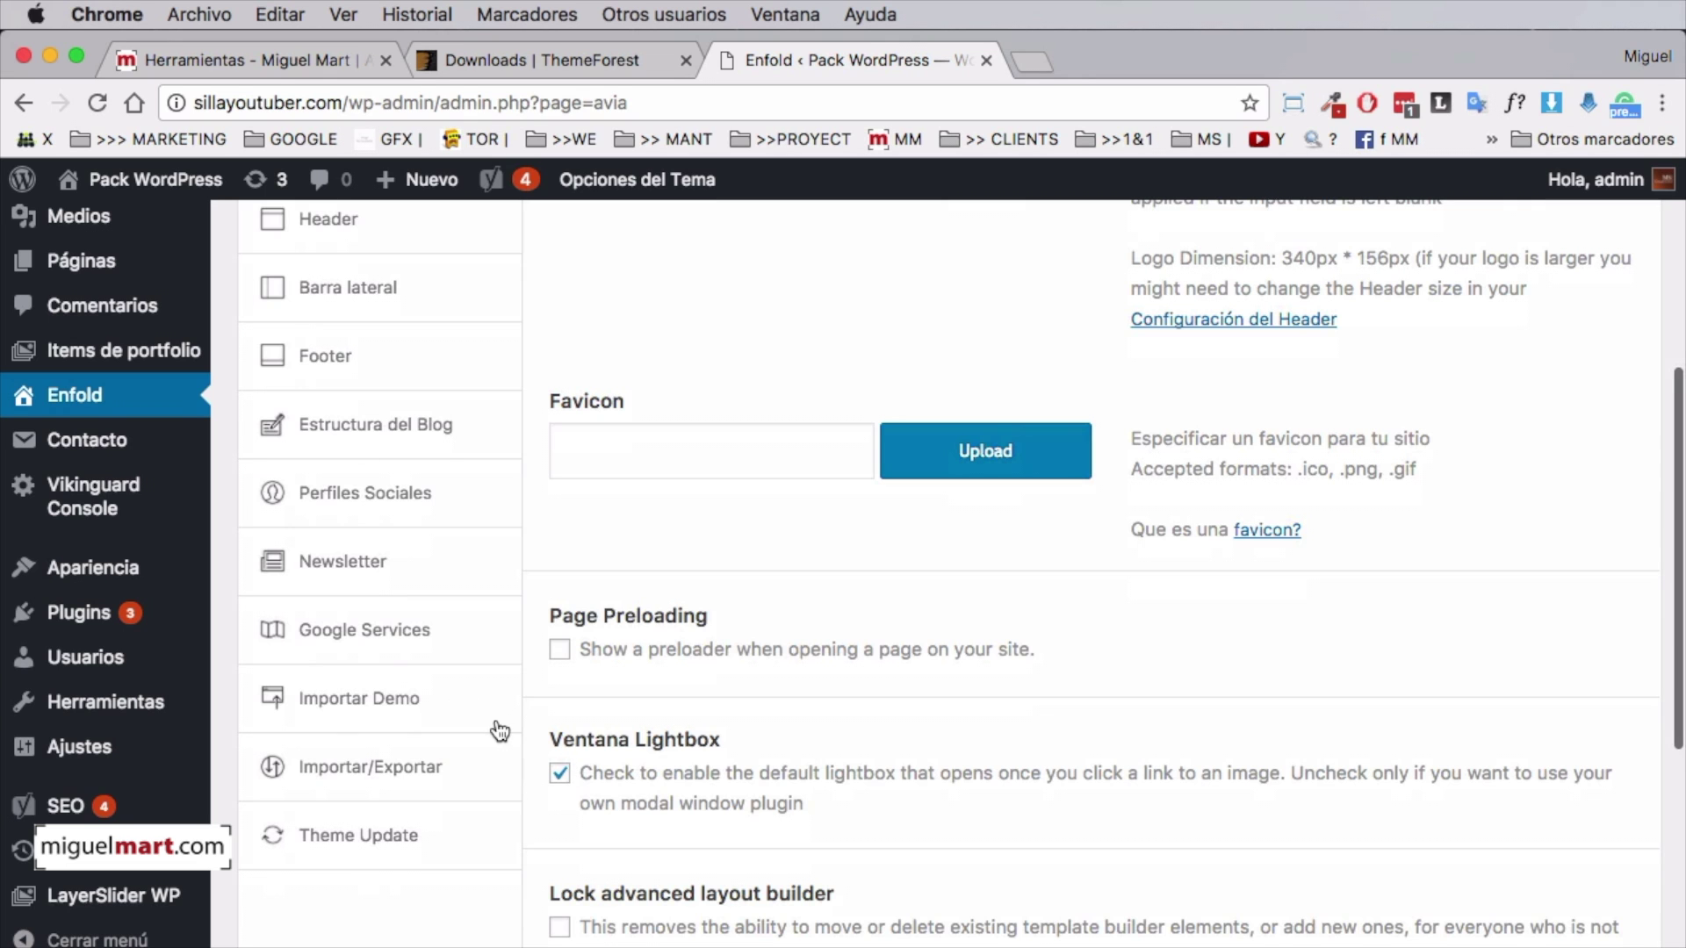
scroll(501, 731, "down", 3)
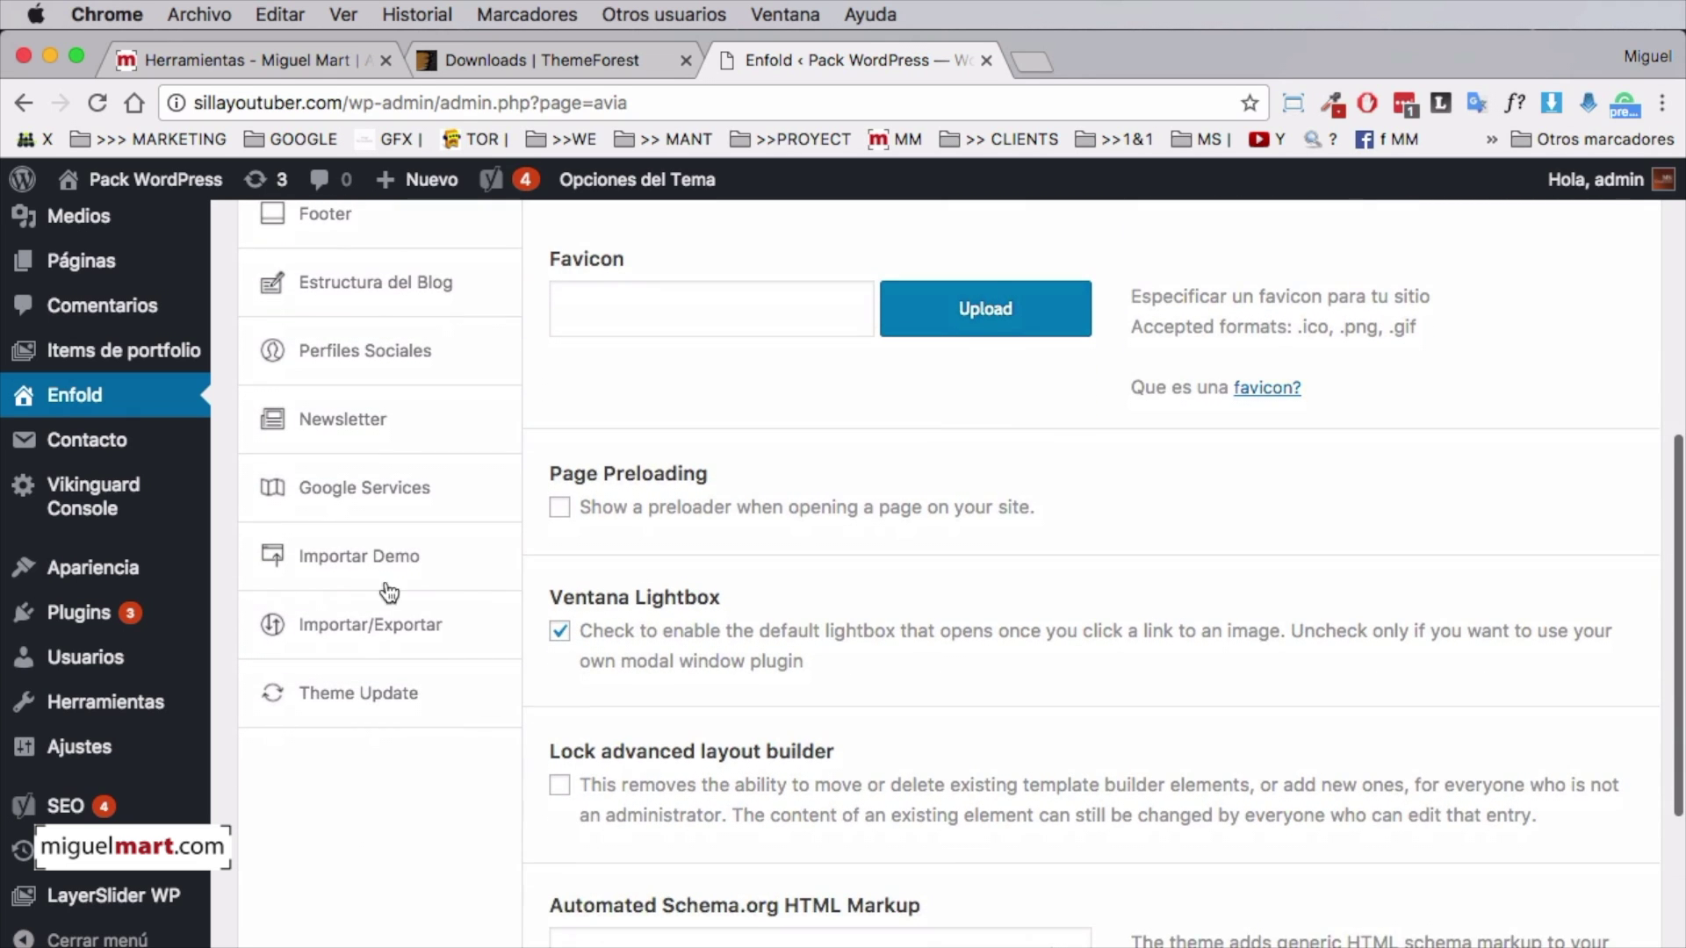
left_click(376, 561)
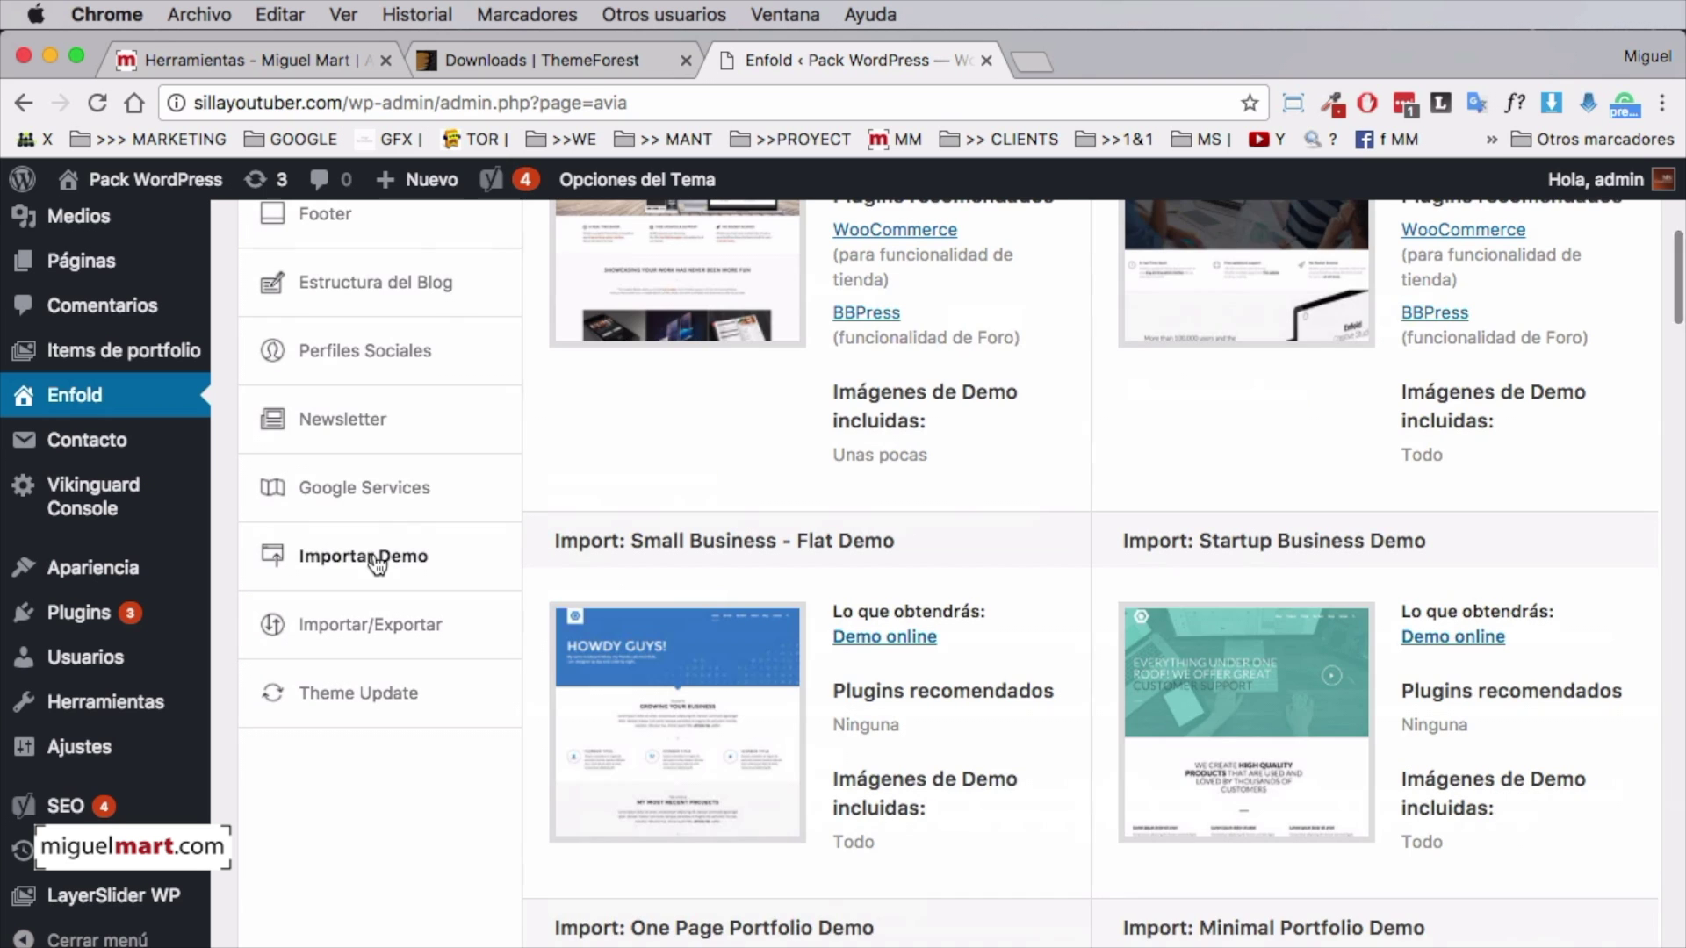
Scroll the demo list until the 'Landin Page' demo thumbnail is in view
scroll(1251, 593, "up", 15)
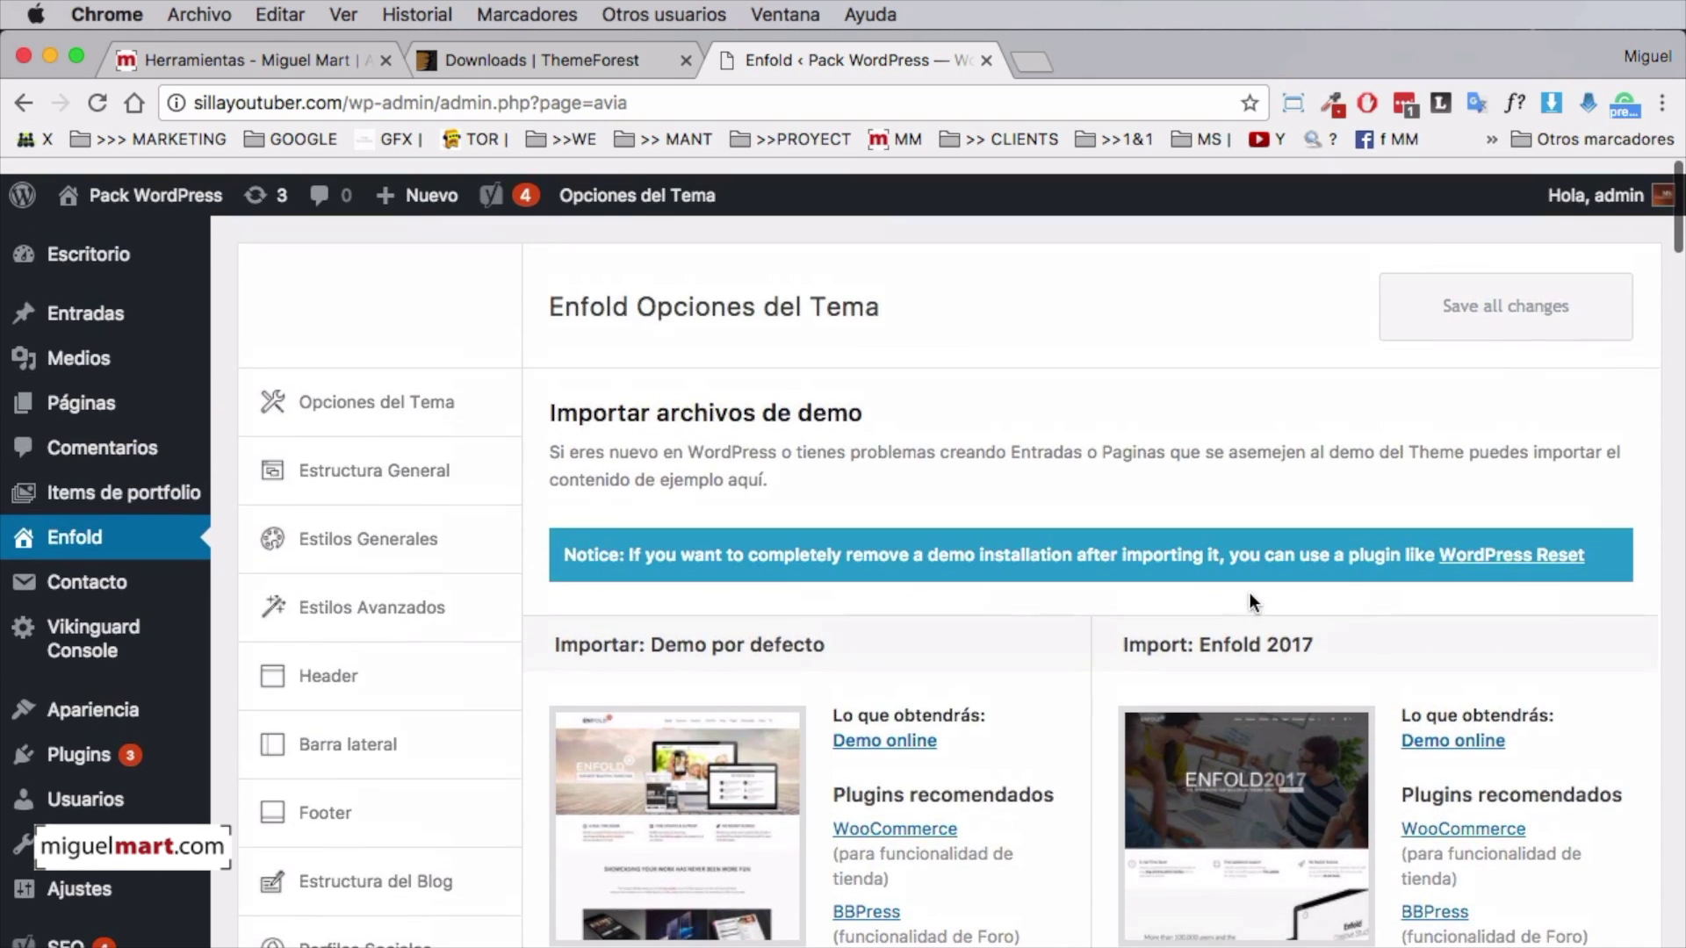
scroll(1250, 593, "down", 20)
scroll(1250, 597, "down", 20)
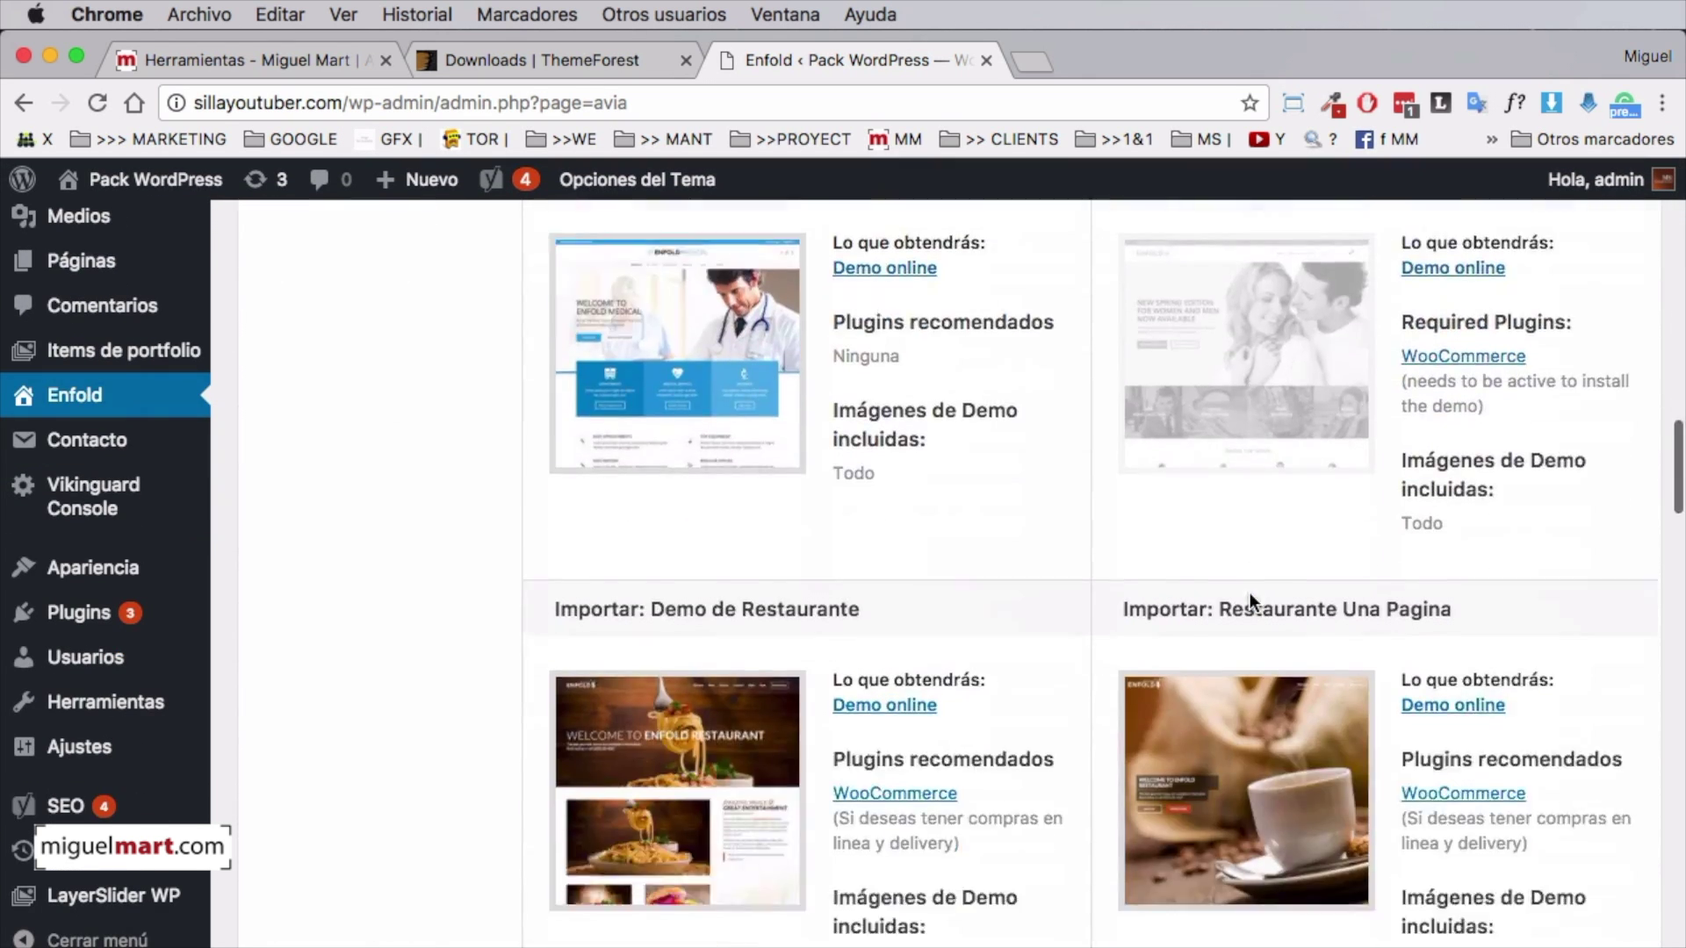
scroll(1250, 592, "down", 10)
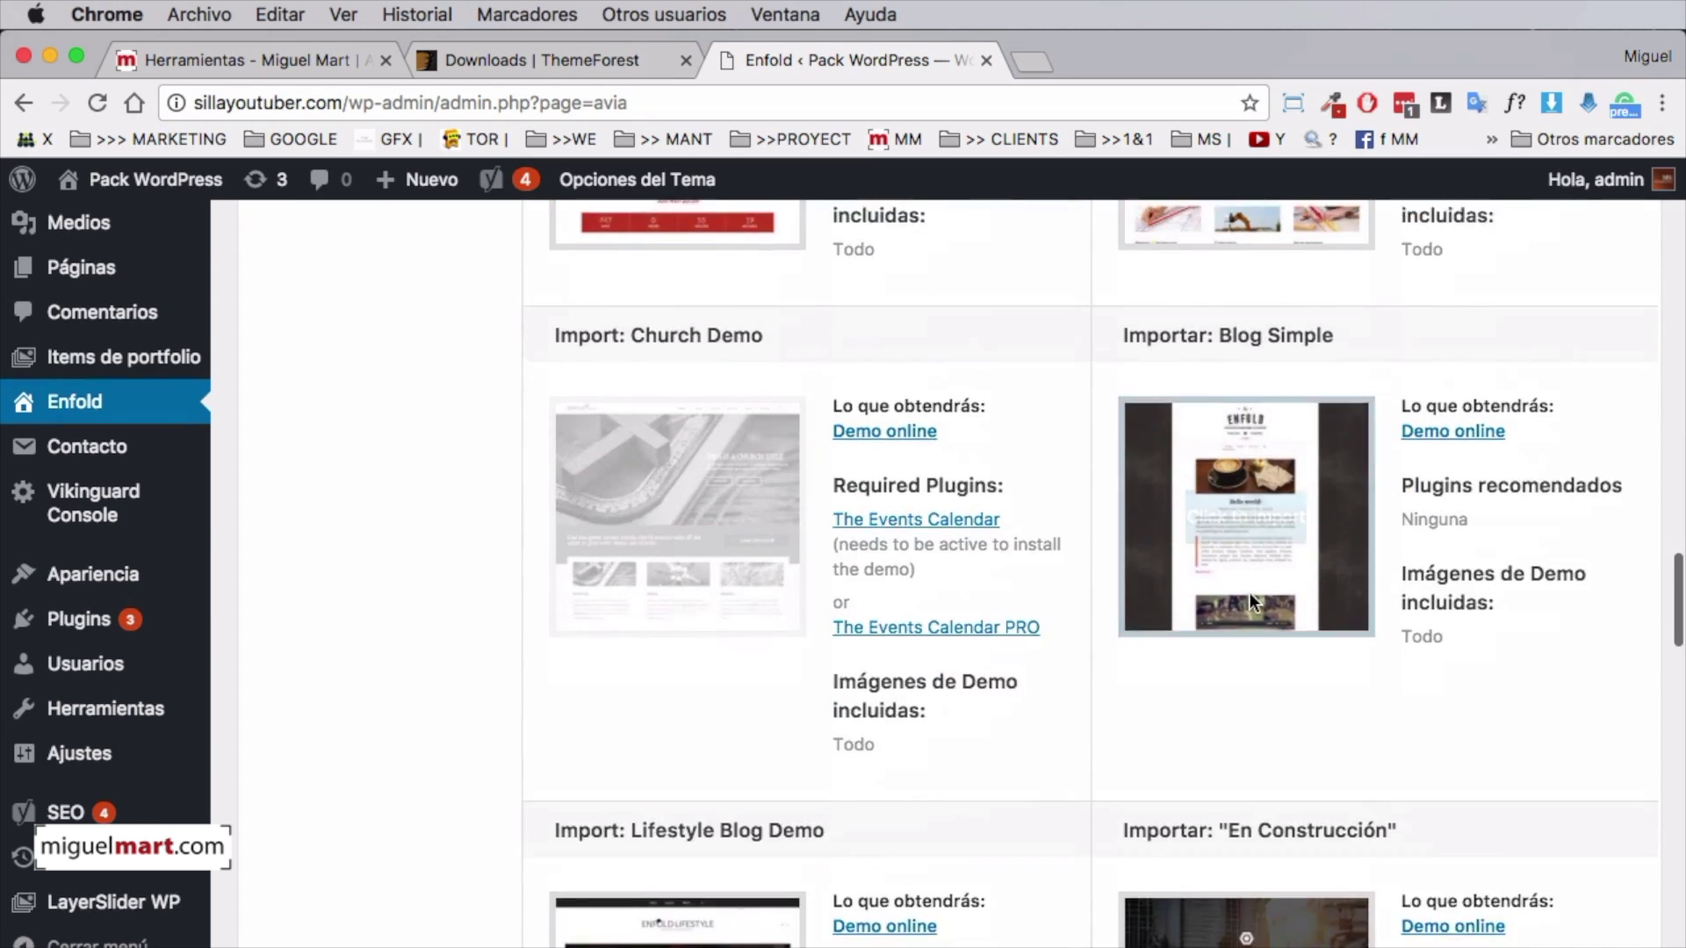
scroll(1250, 593, "up", 8)
scroll(1250, 593, "up", 7)
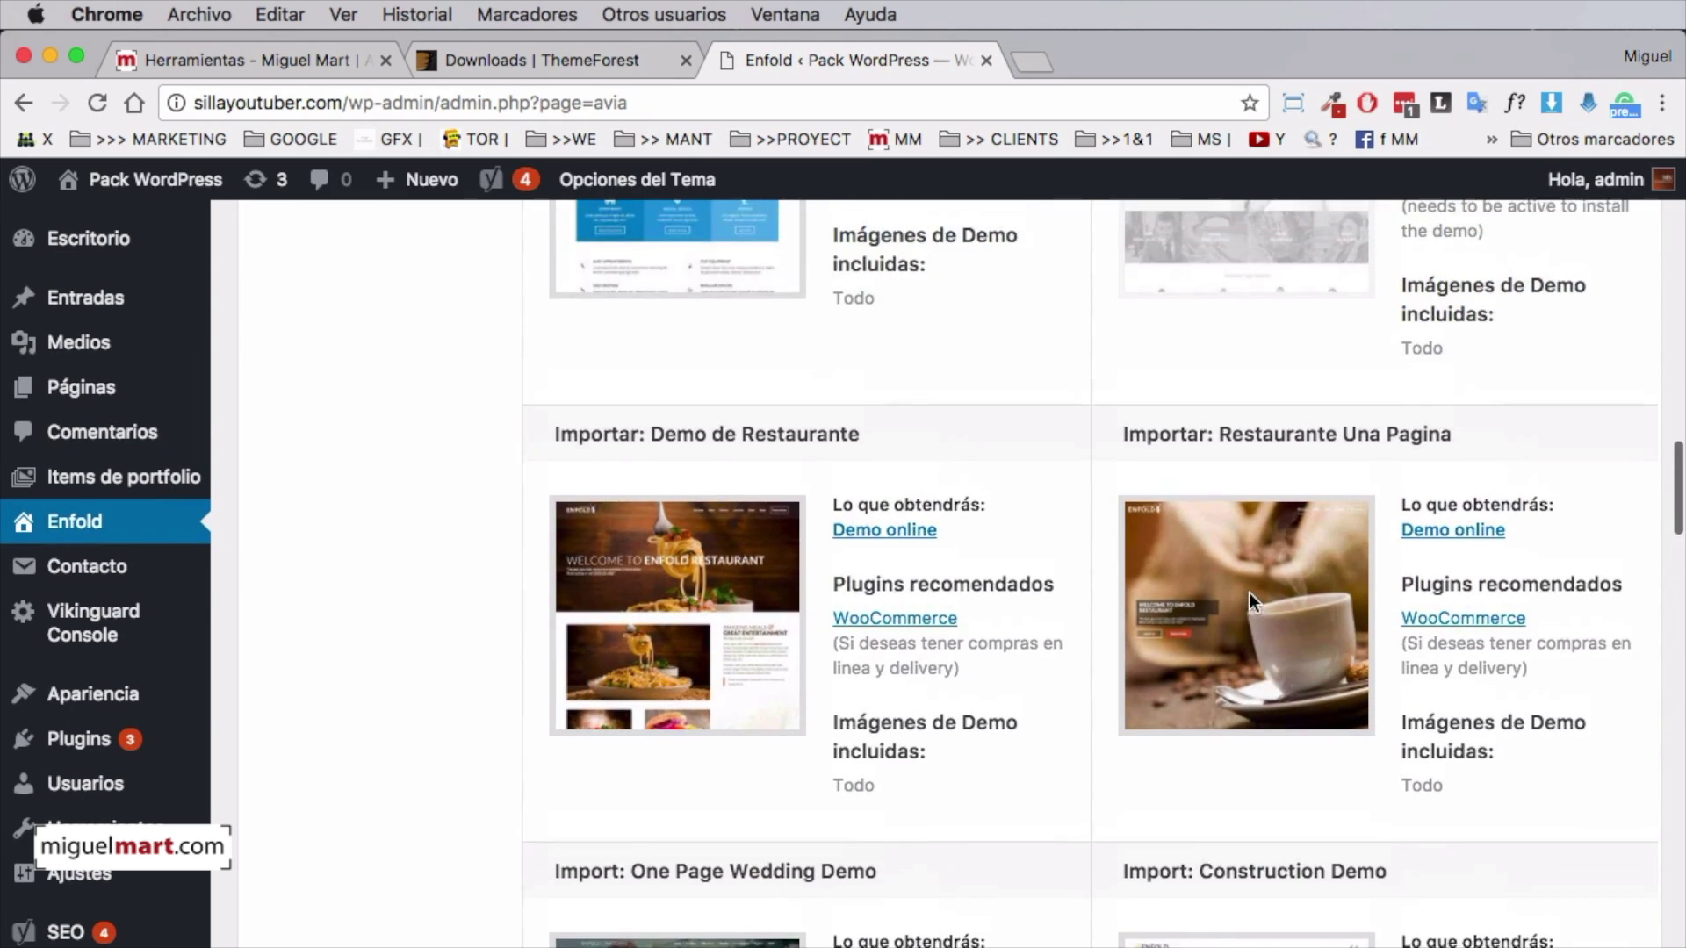
scroll(1250, 593, "up", 9)
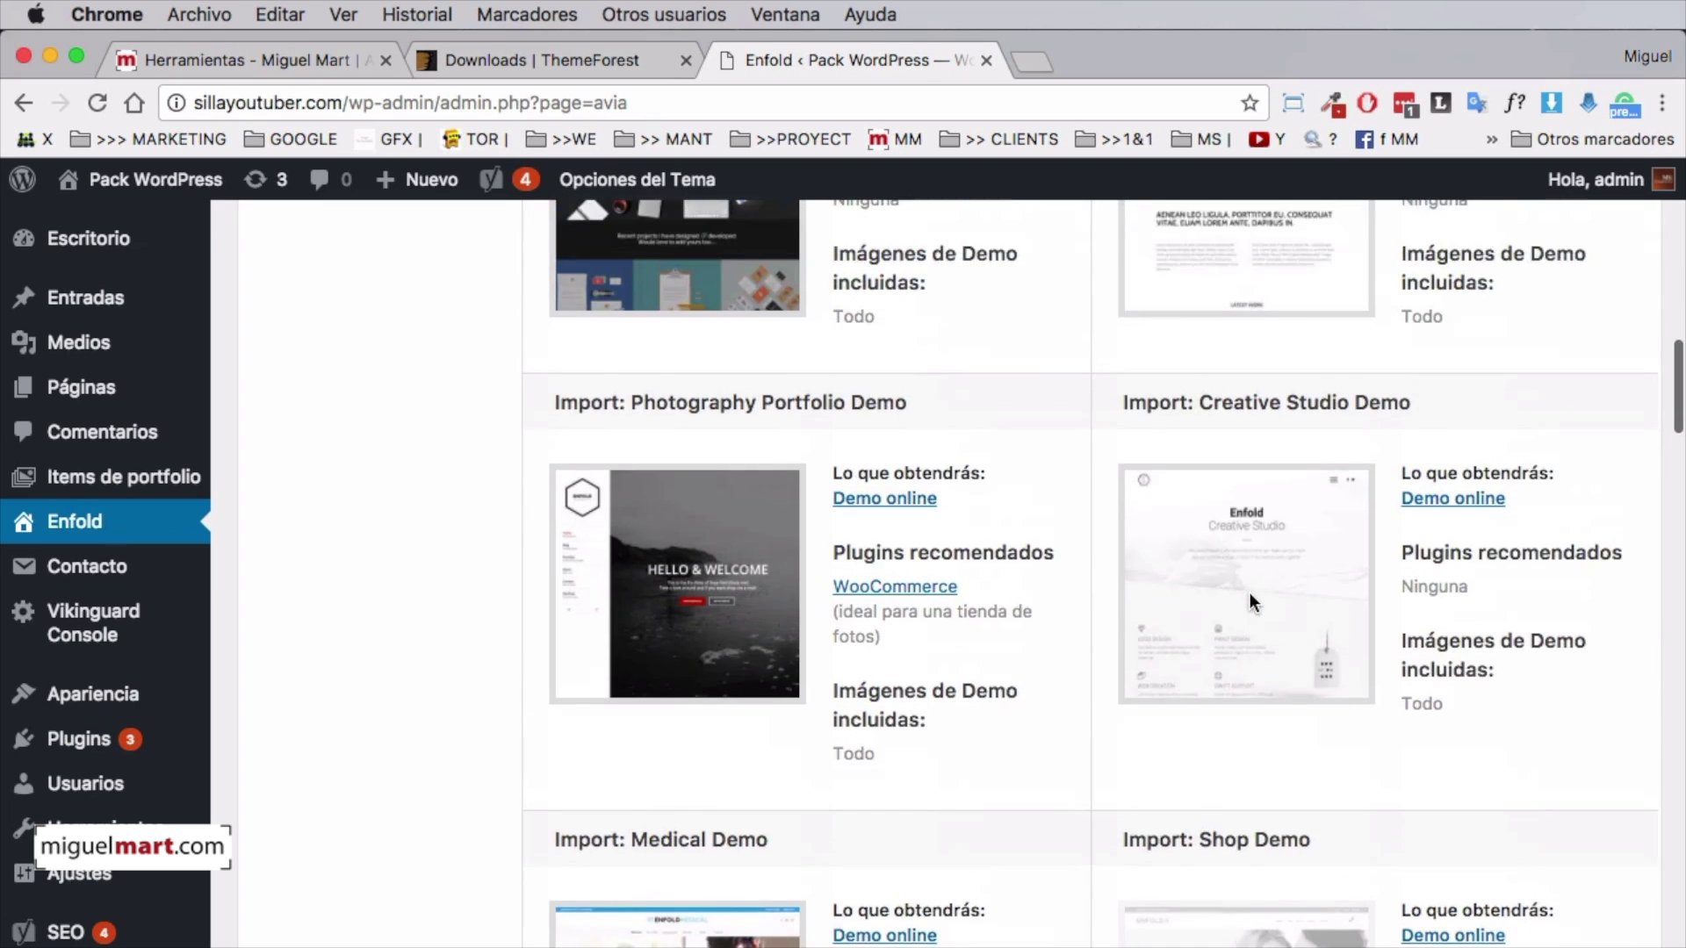
scroll(1250, 593, "up", 7)
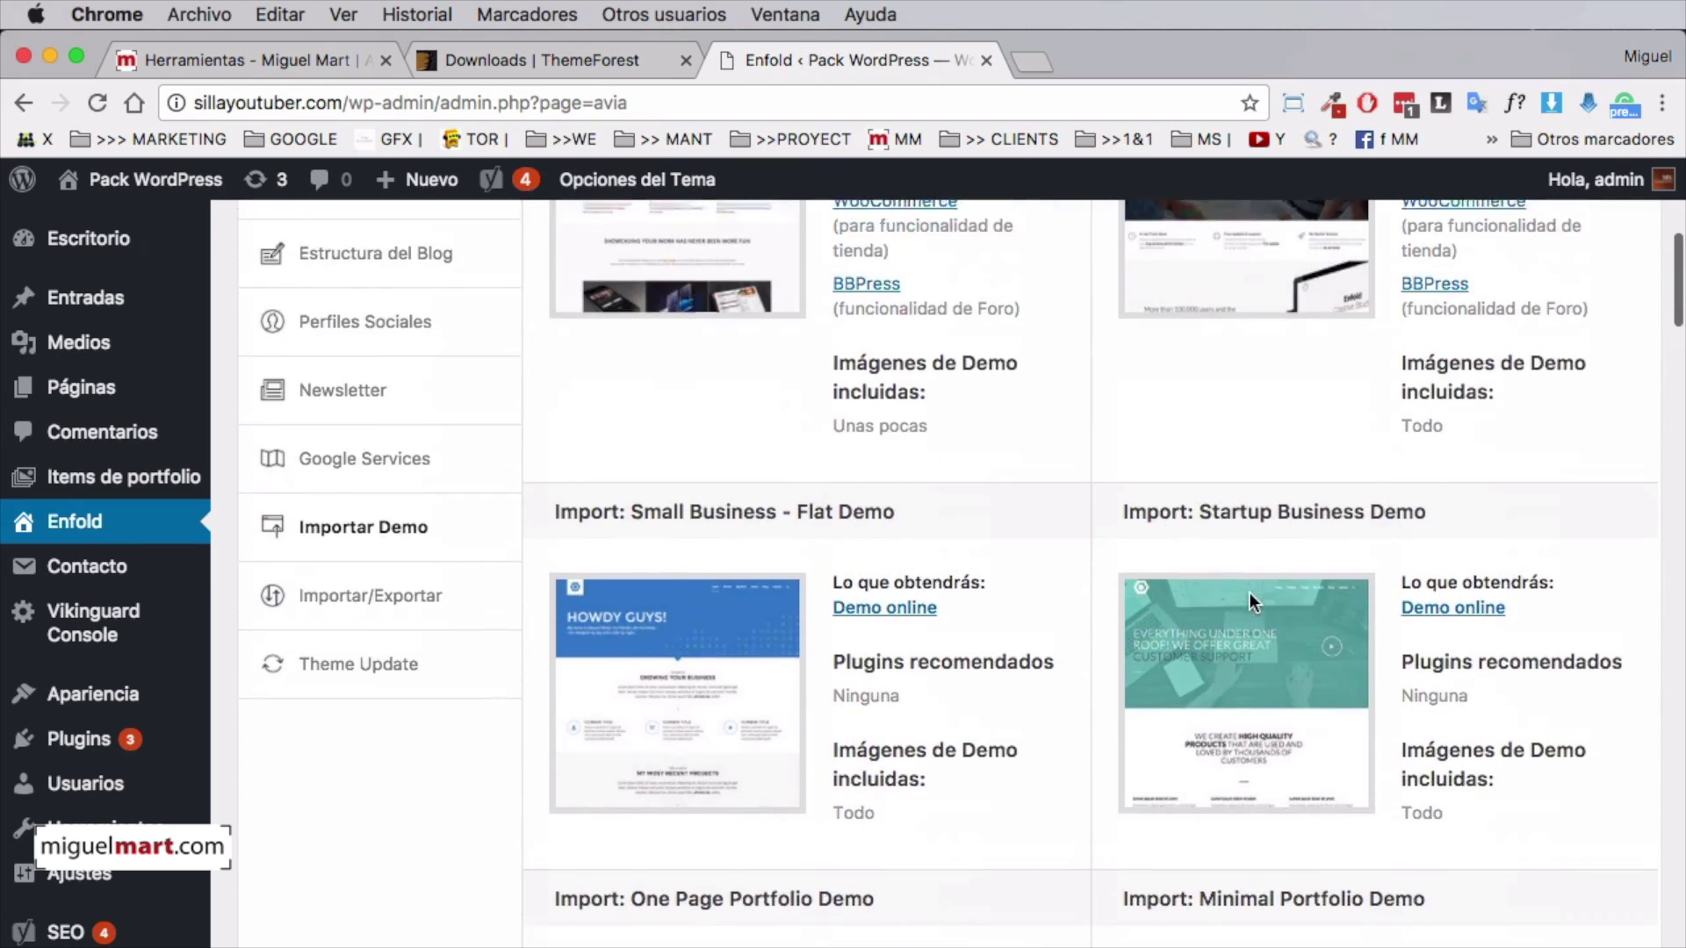
scroll(1250, 593, "down", 10)
scroll(1250, 601, "down", 10)
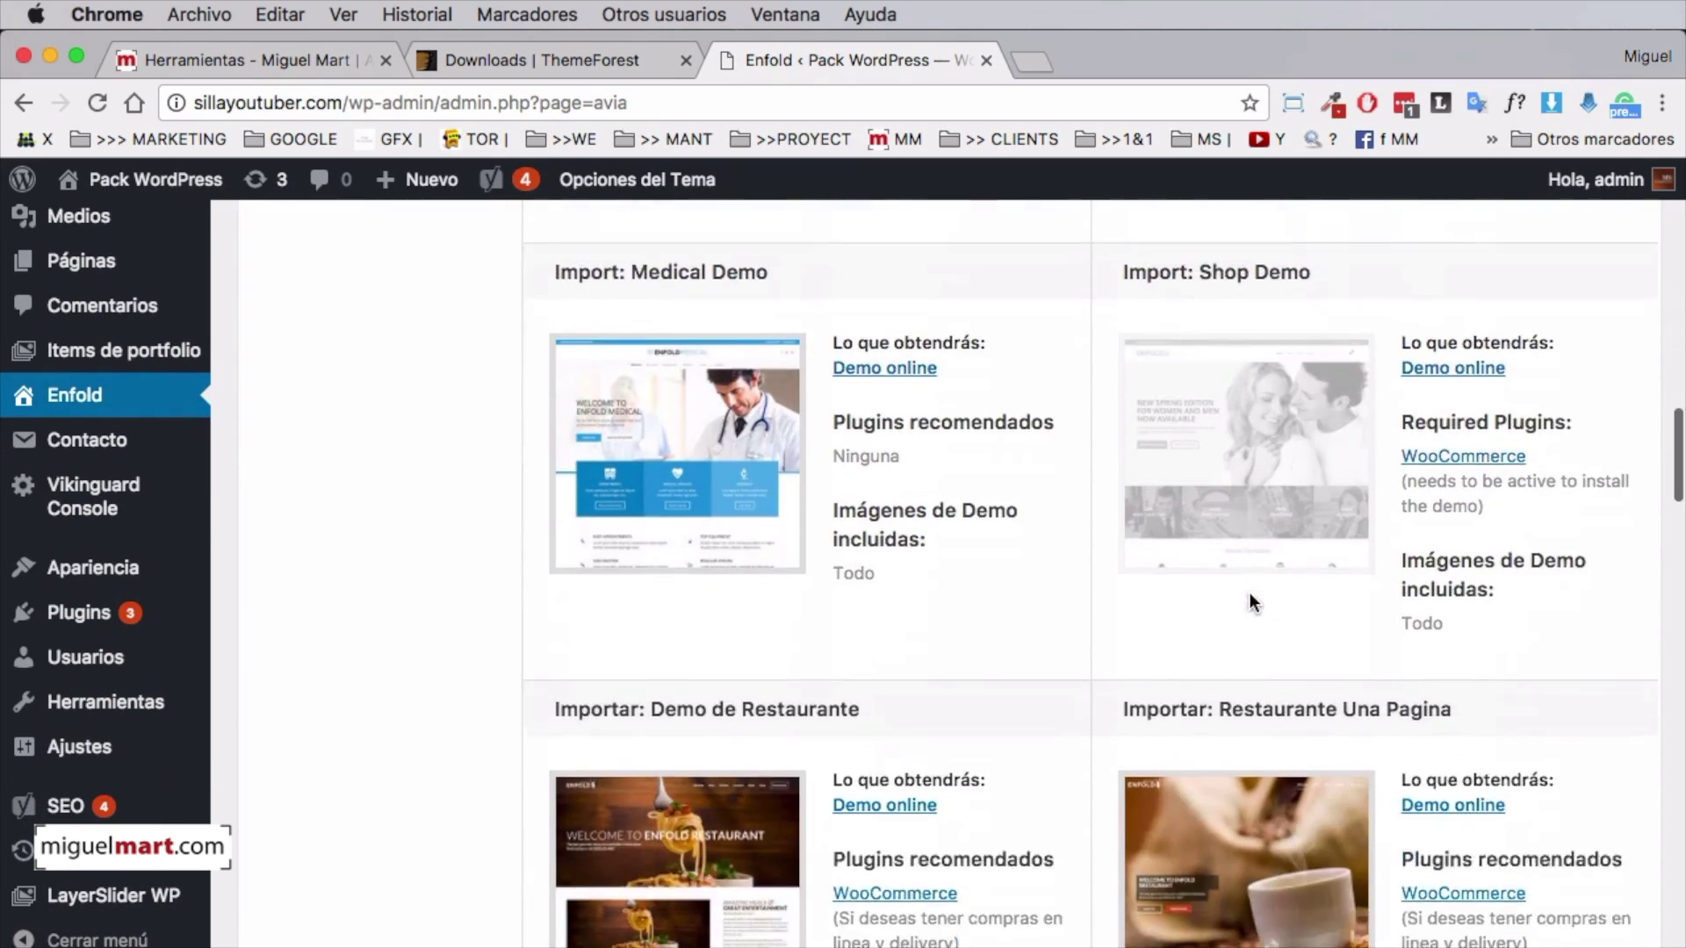
scroll(1250, 592, "down", 10)
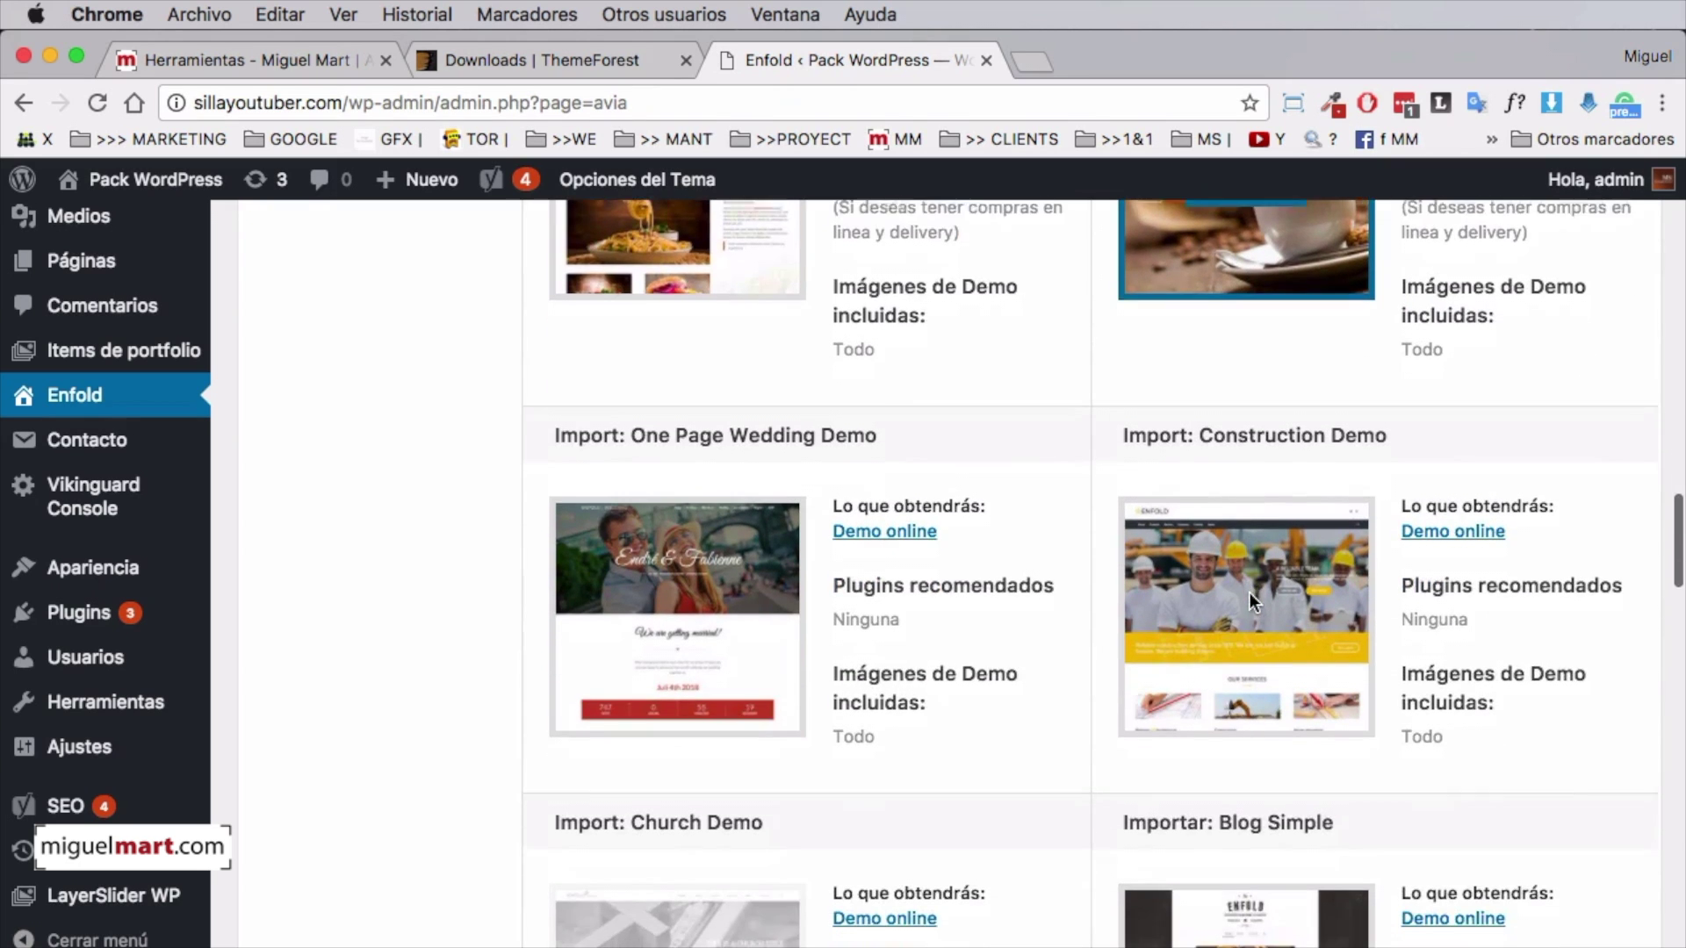
scroll(1250, 593, "down", 10)
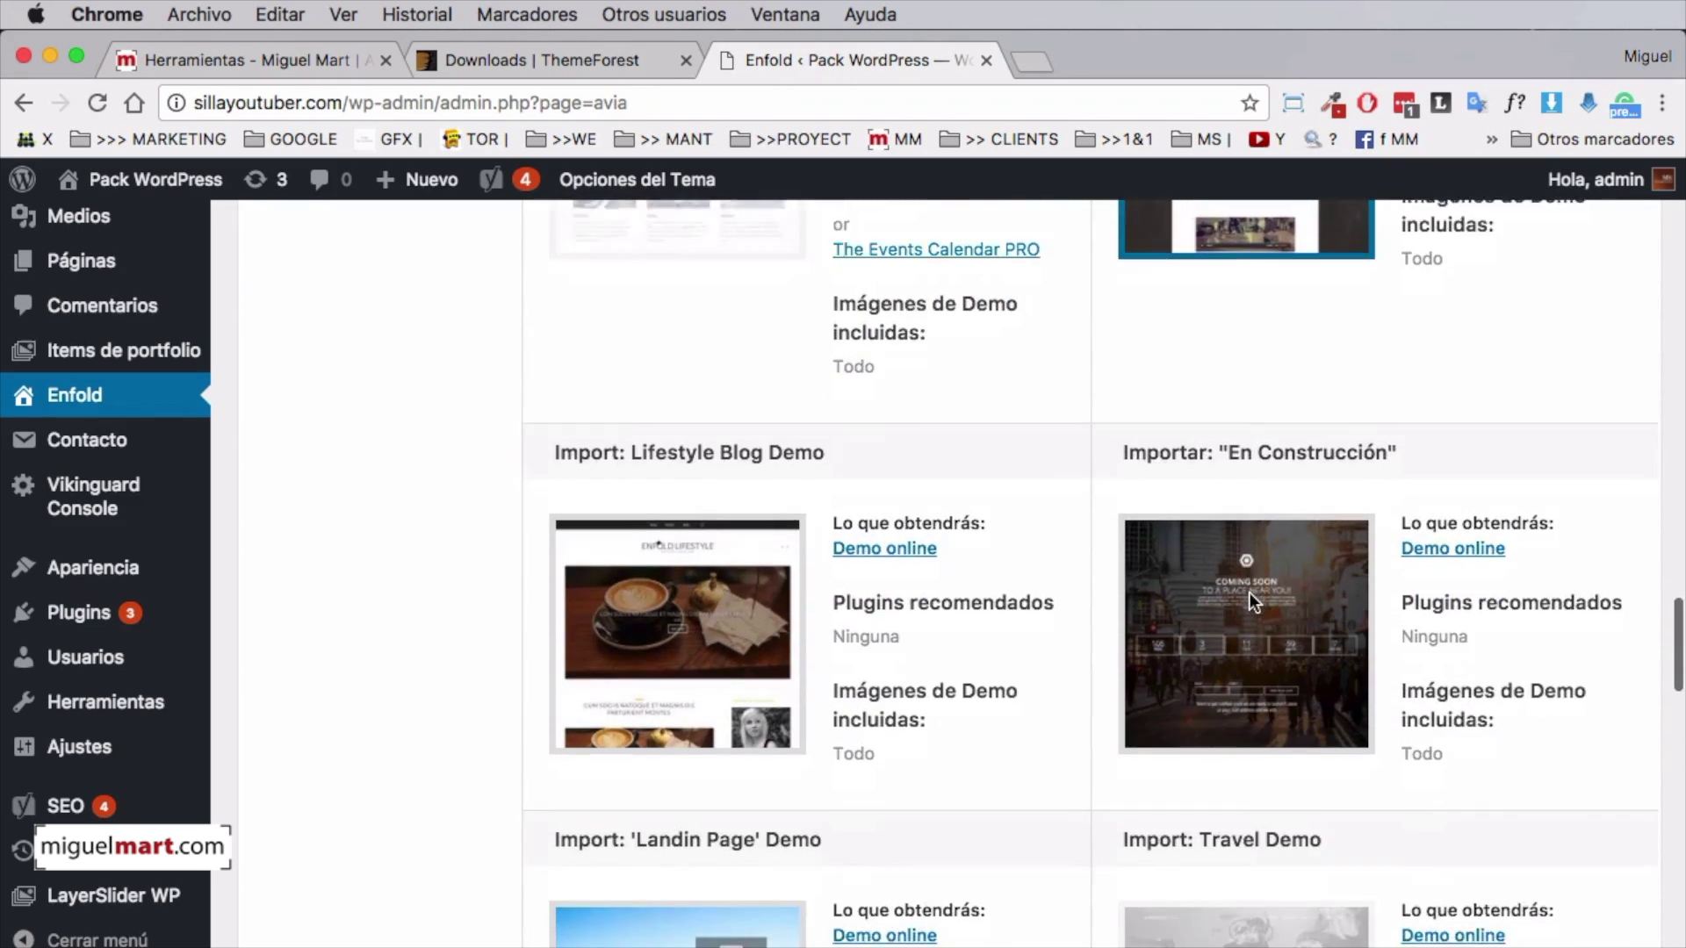
Import the 'Landin Page' demo, accepting that it overwrites the theme settings, and review the updated options
mouse_move(676, 561)
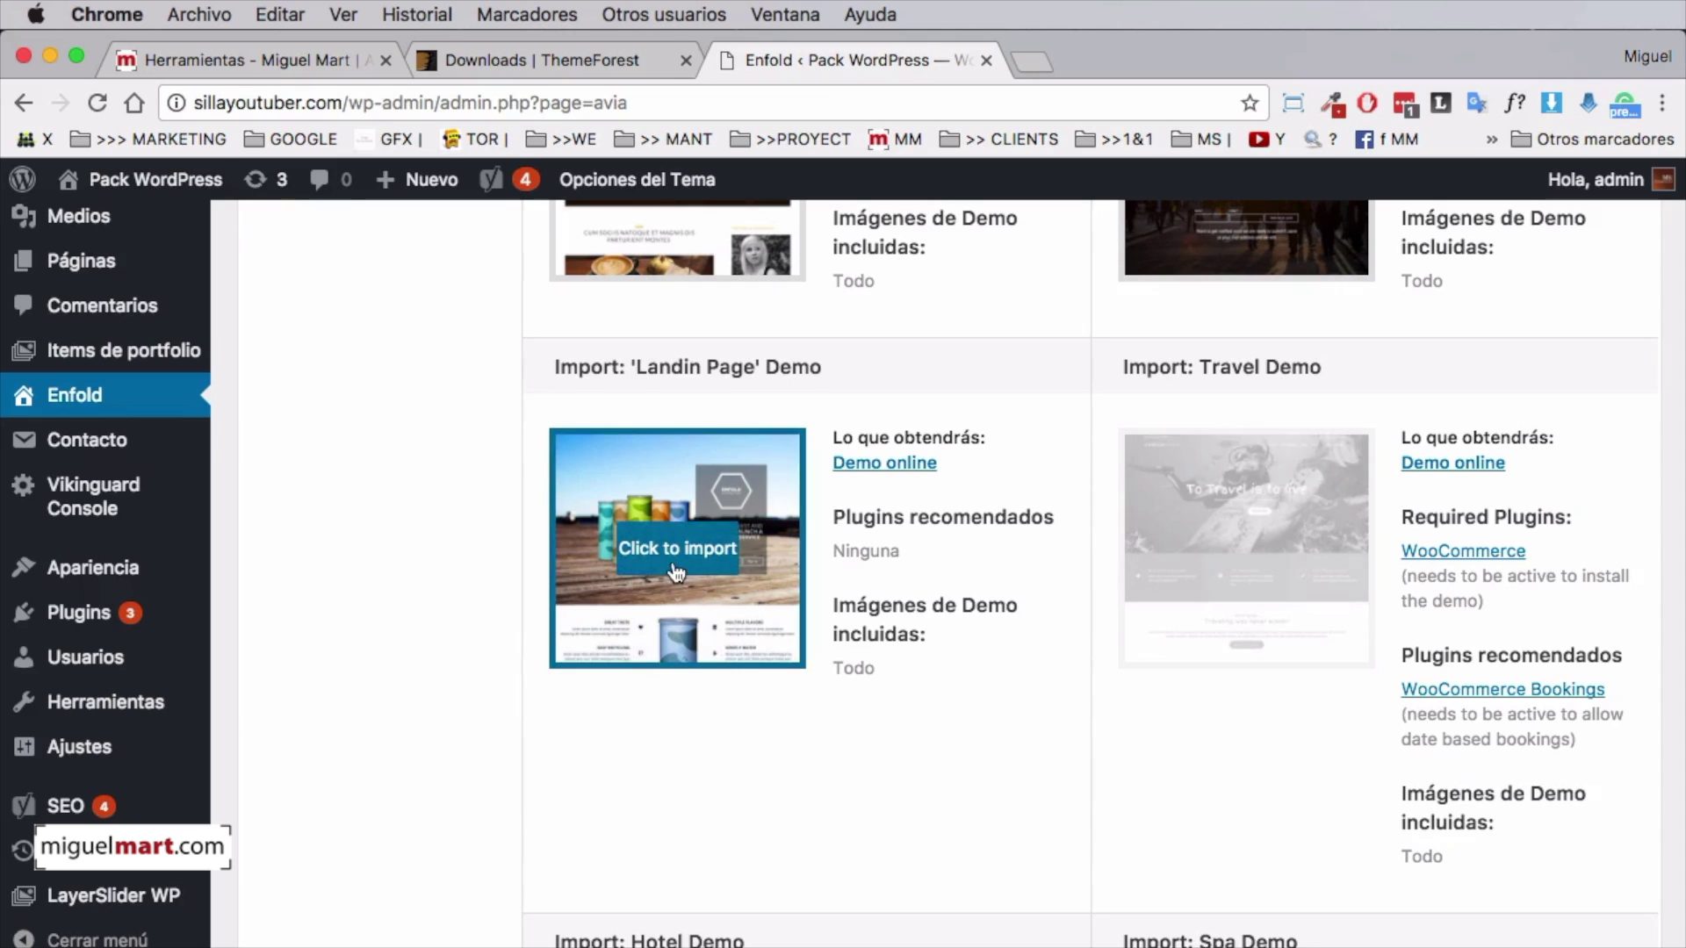
left_click(672, 527)
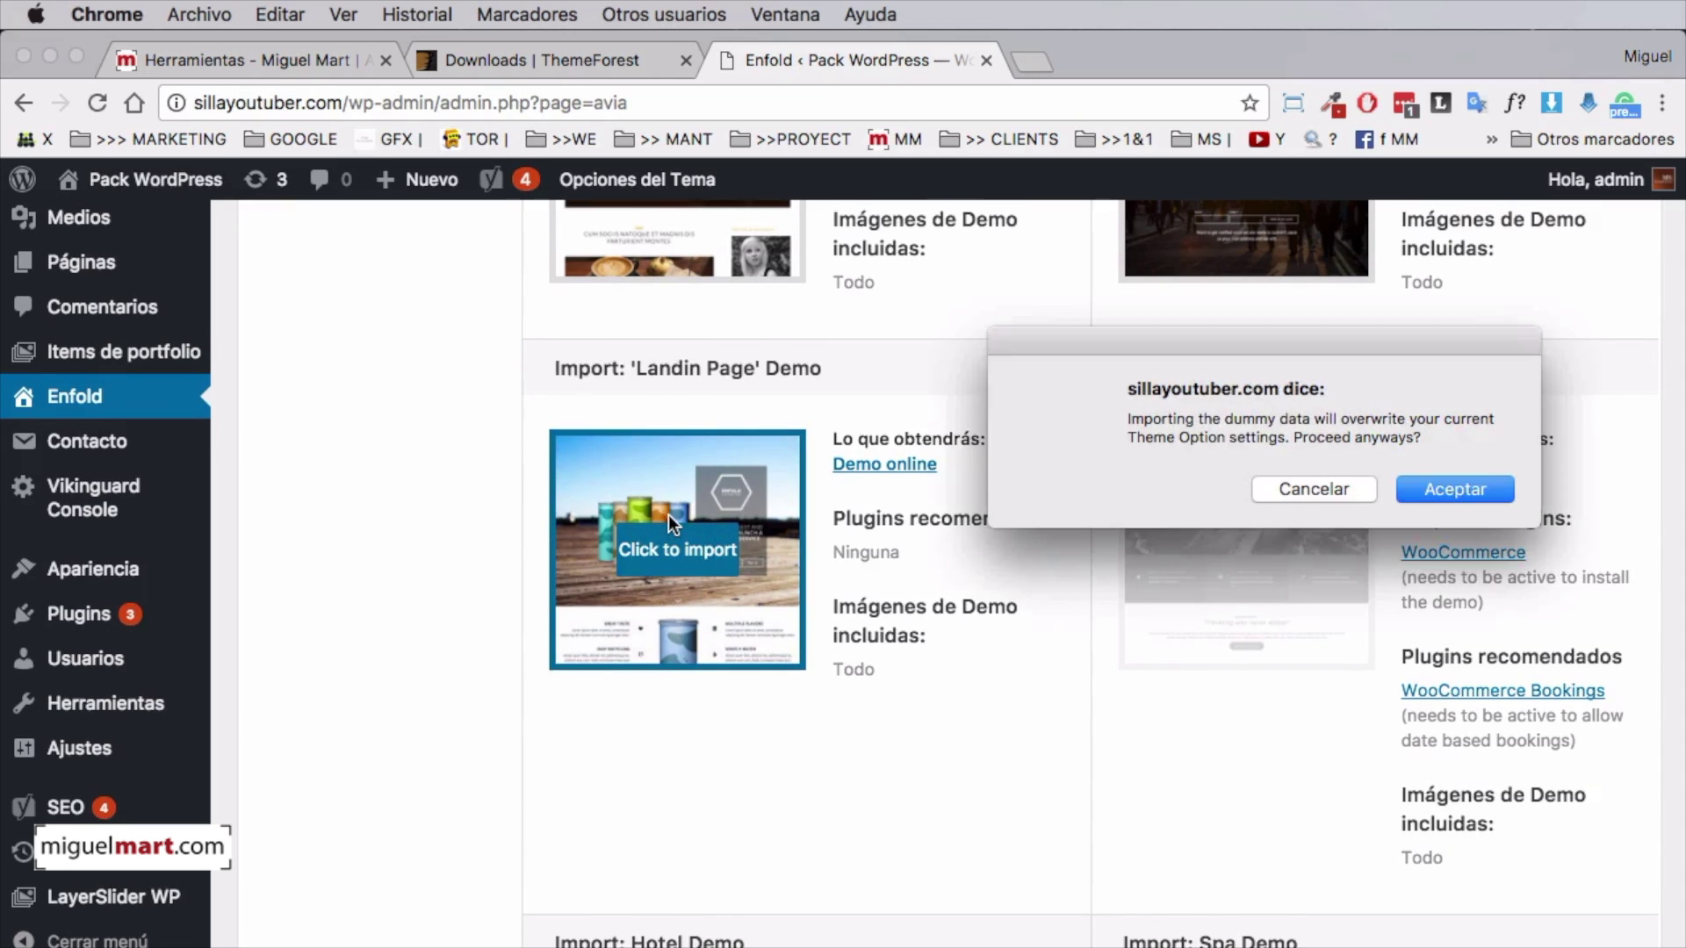
left_click(1450, 488)
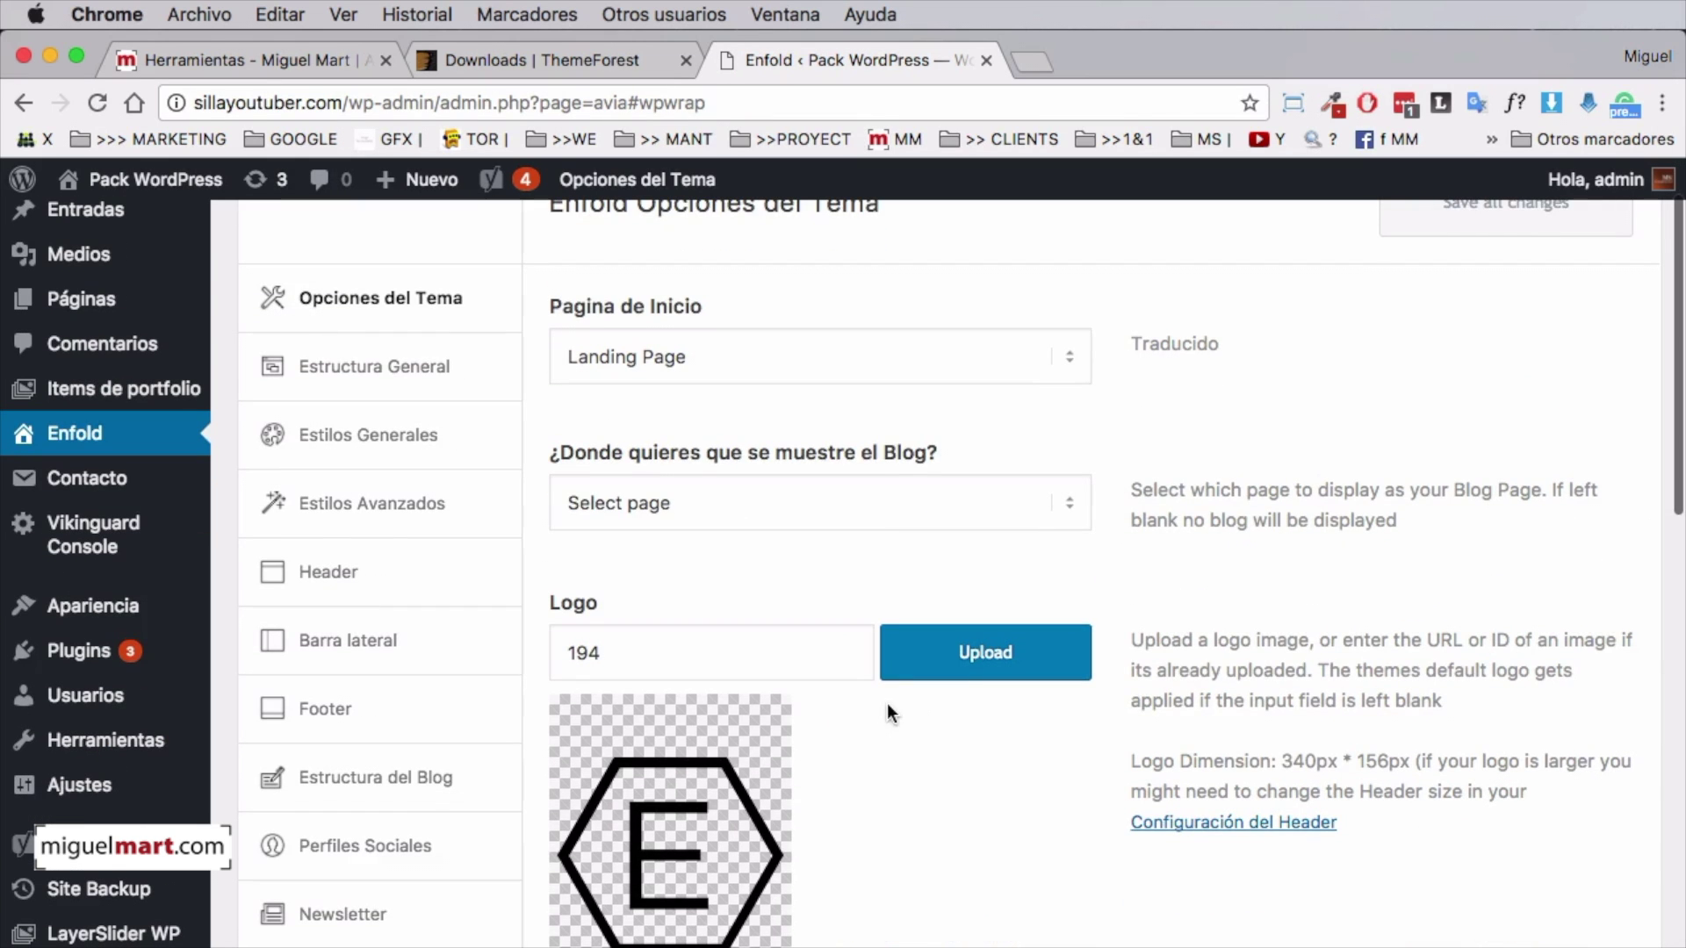
scroll(1349, 751, "down", 15)
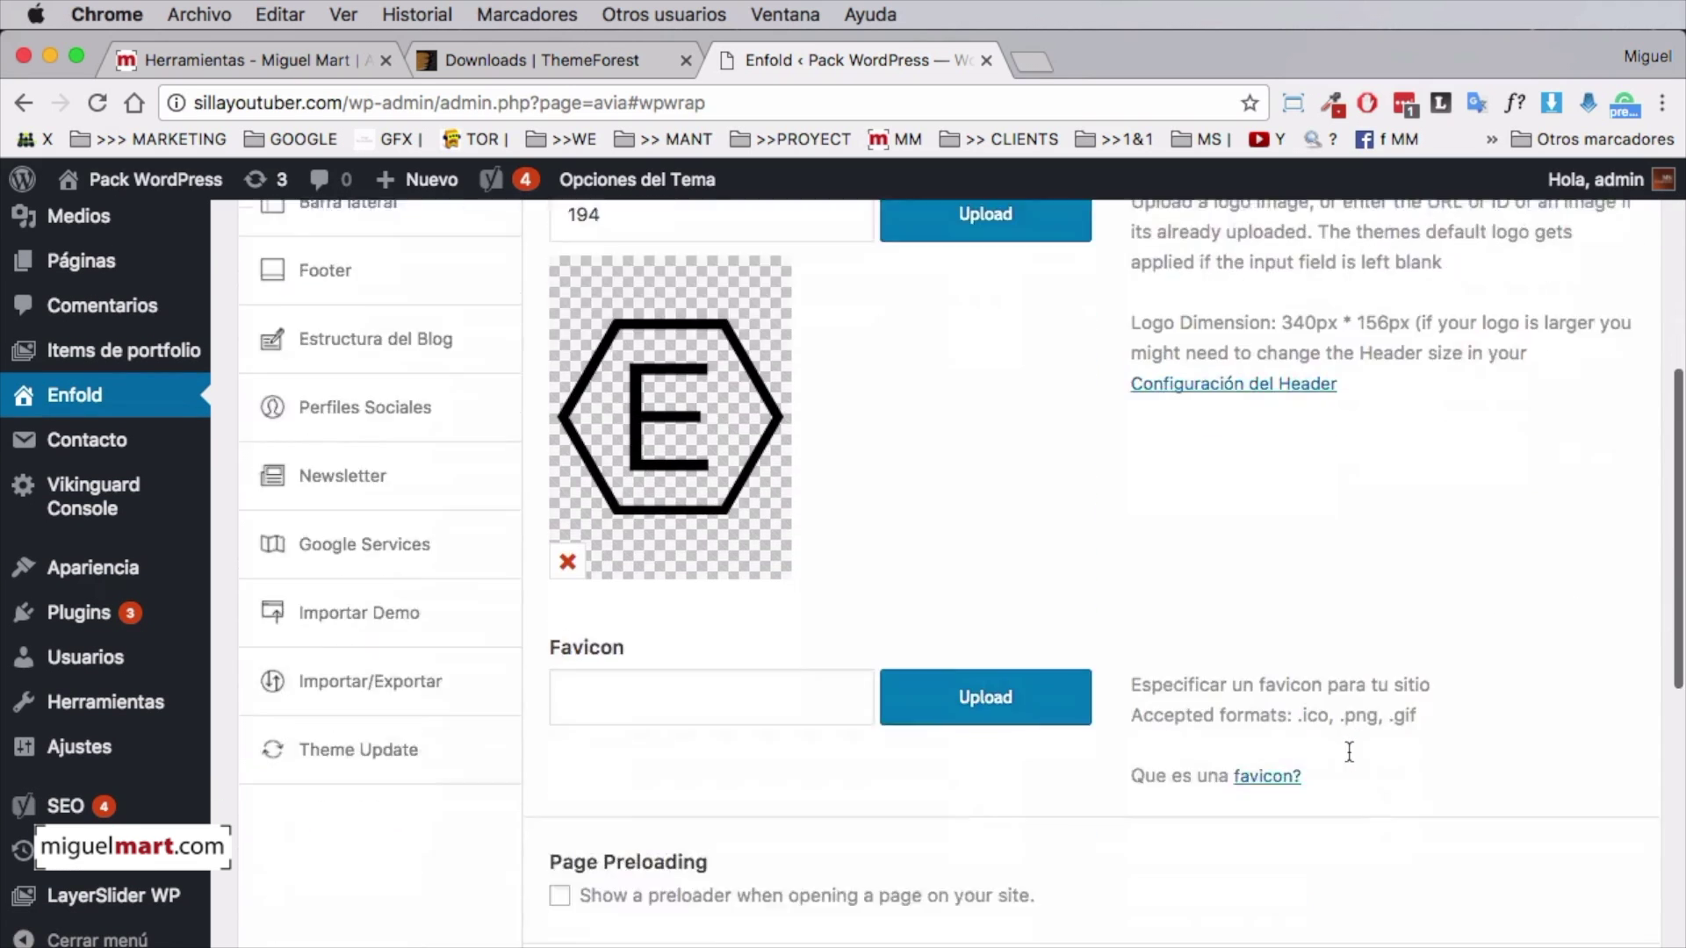
scroll(1349, 752, "up", 15)
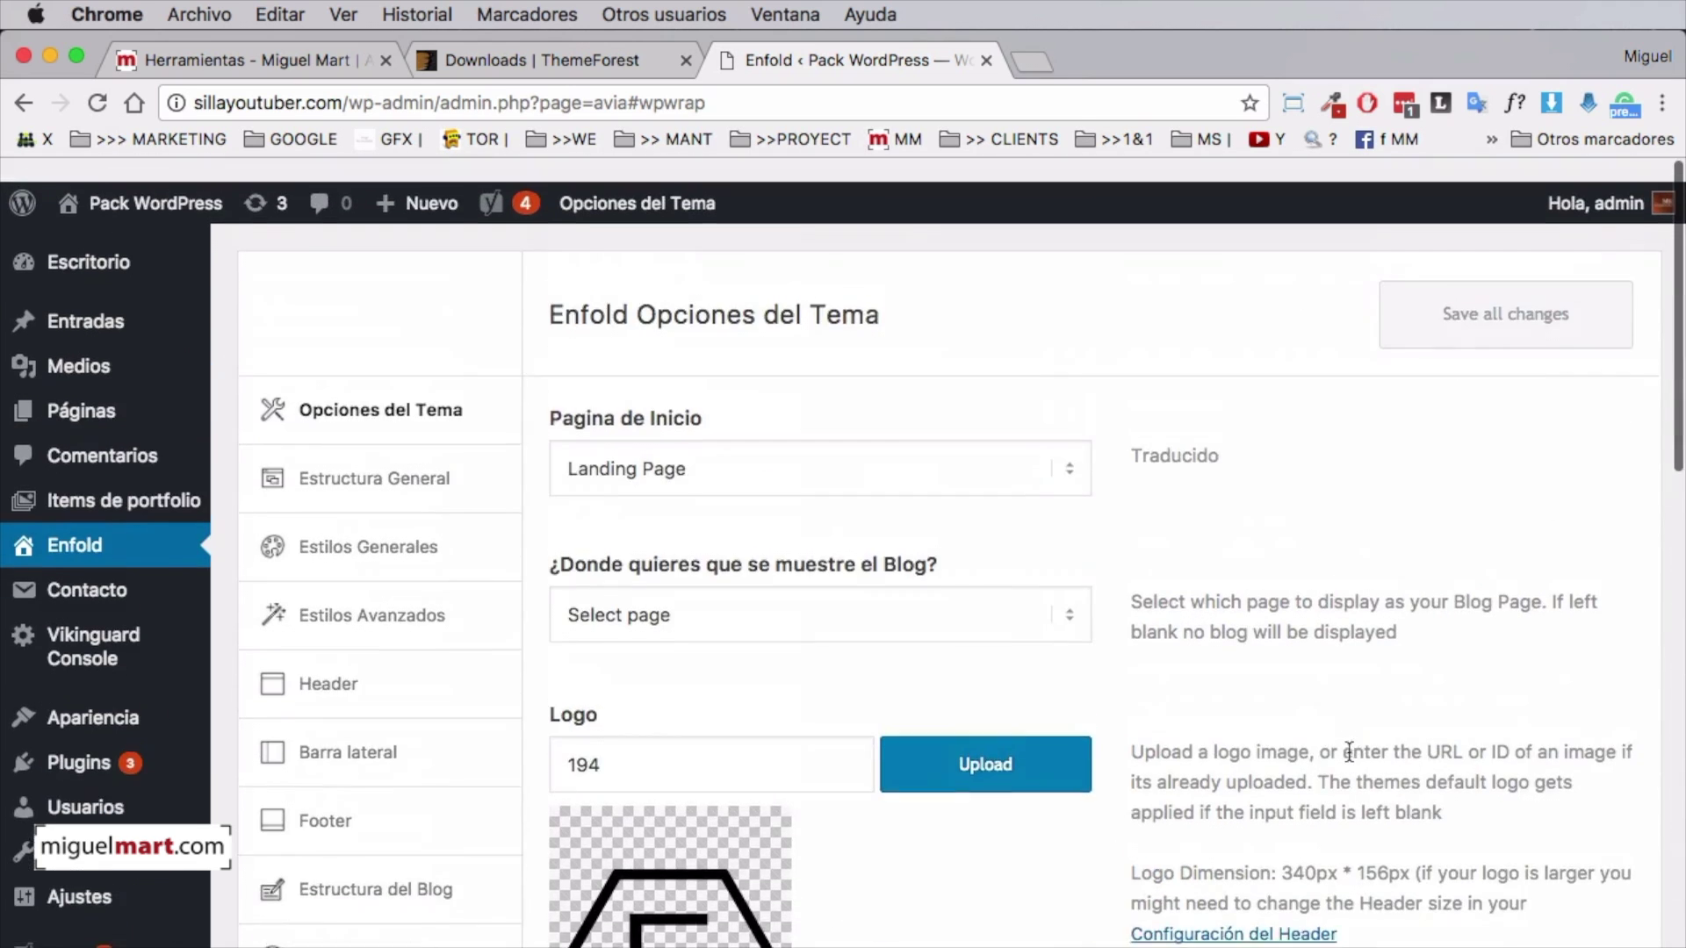
Visit sillayoutuber.com and scroll through the imported Landing Page, from the cans hero to the sign-up form
left_click(137, 180)
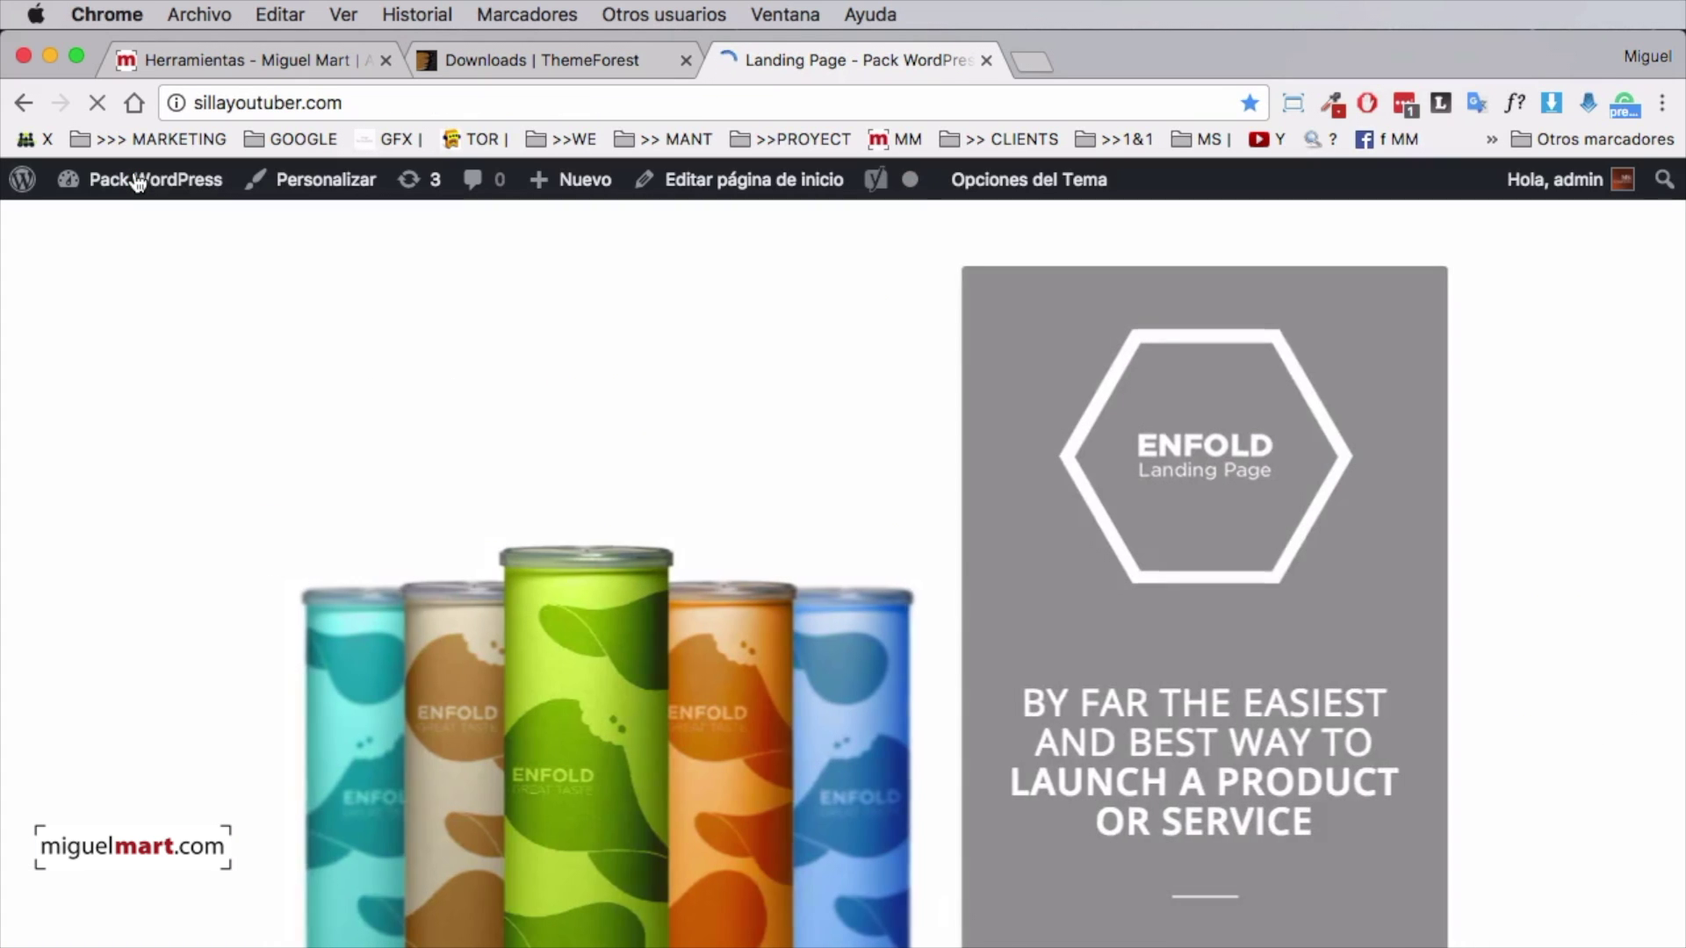
scroll(1215, 446, "down", 10)
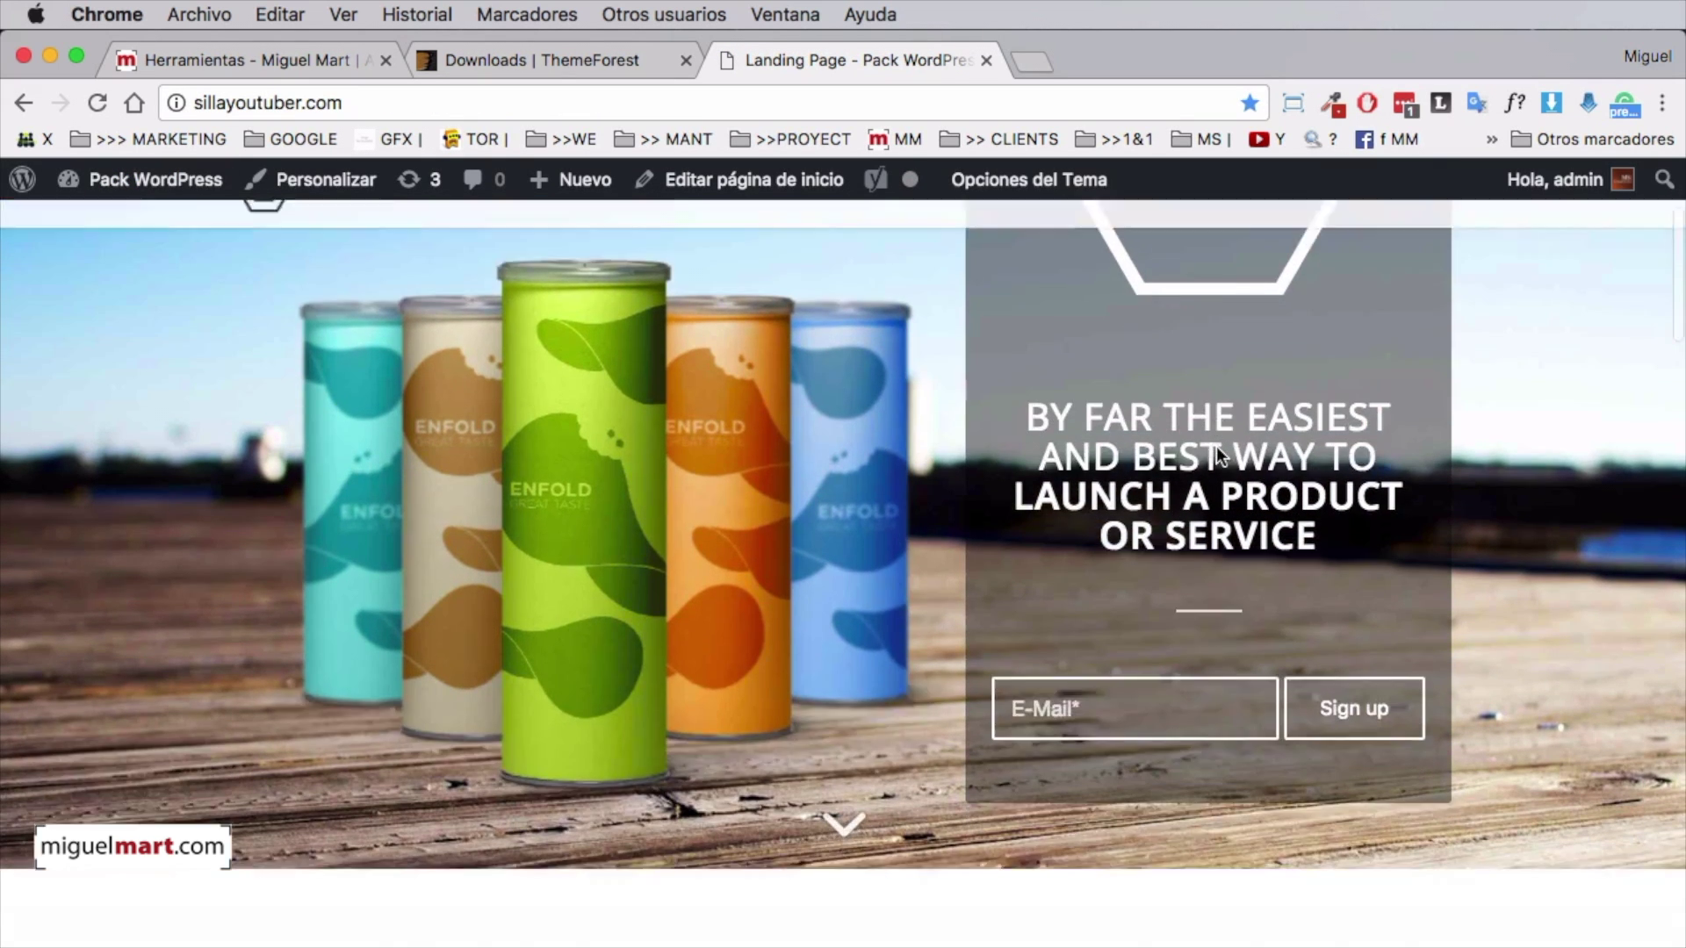
scroll(1216, 449, "down", 15)
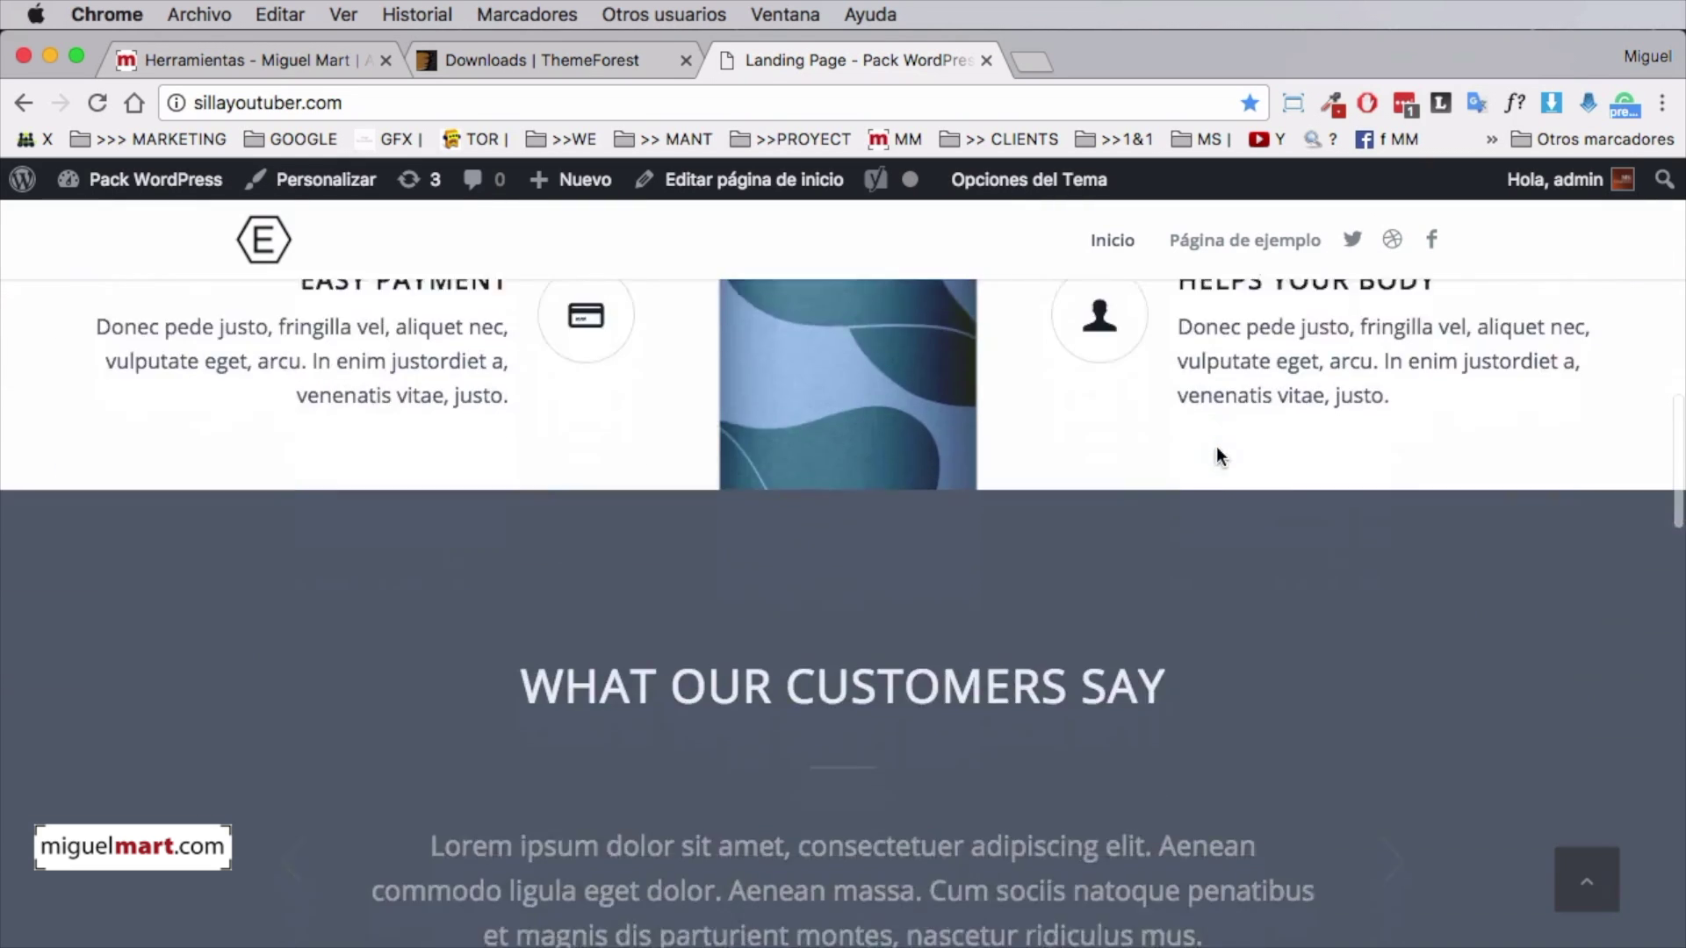
scroll(1215, 455, "down", 2)
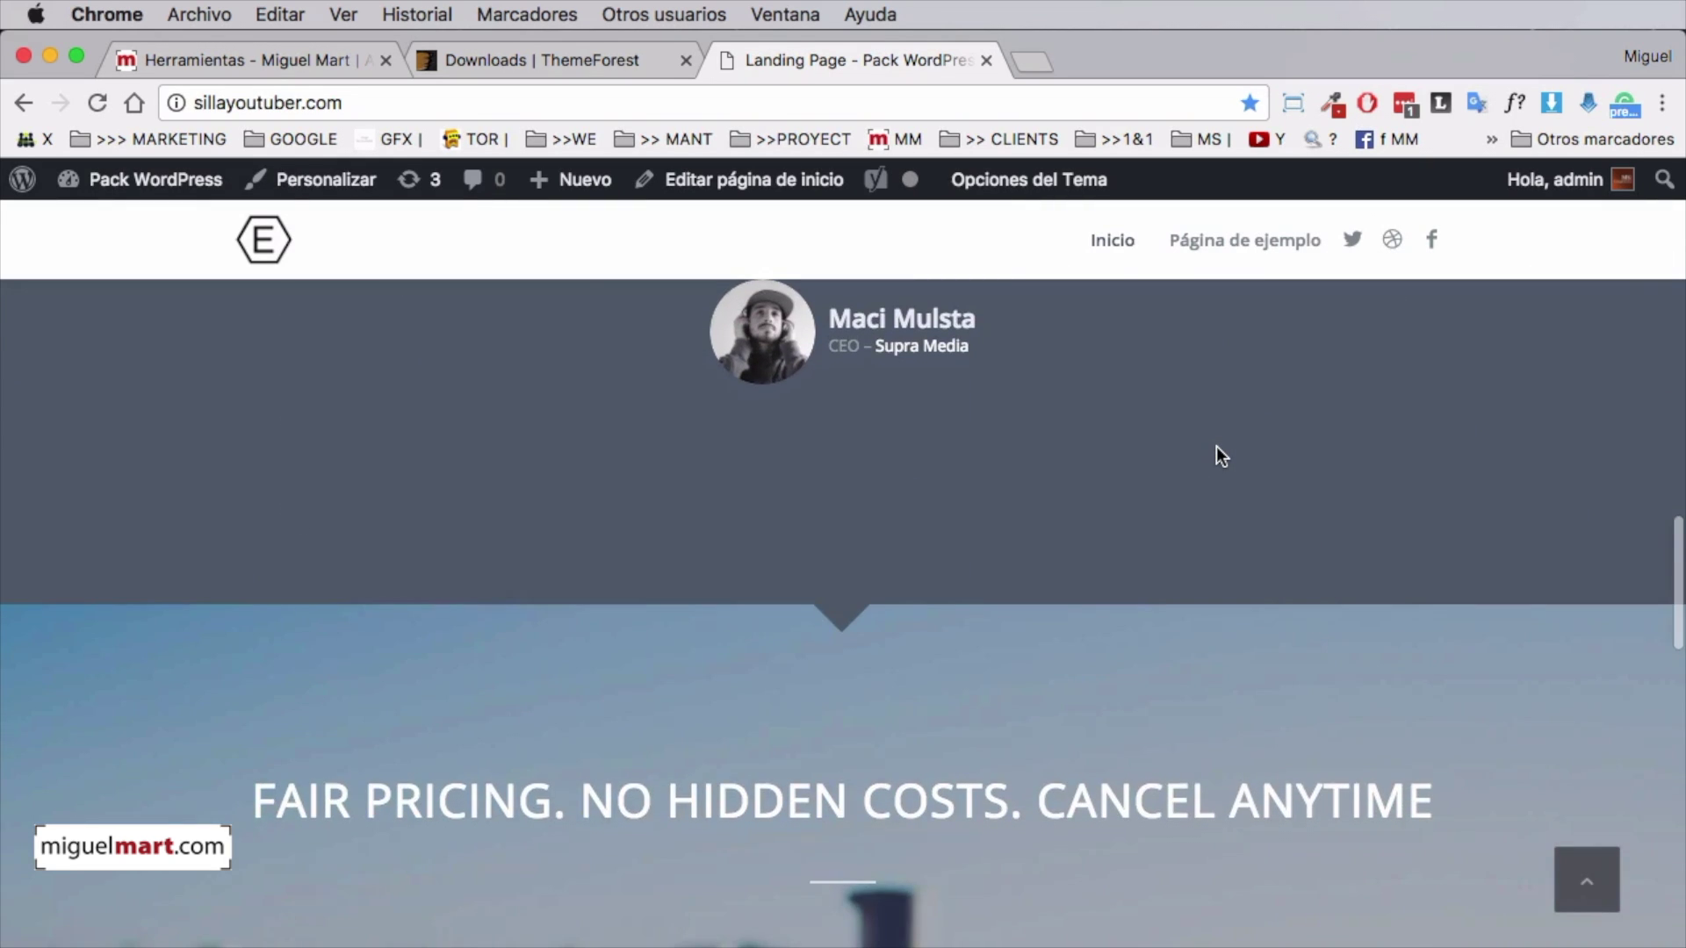
scroll(1215, 446, "up", 1)
scroll(1215, 446, "down", 8)
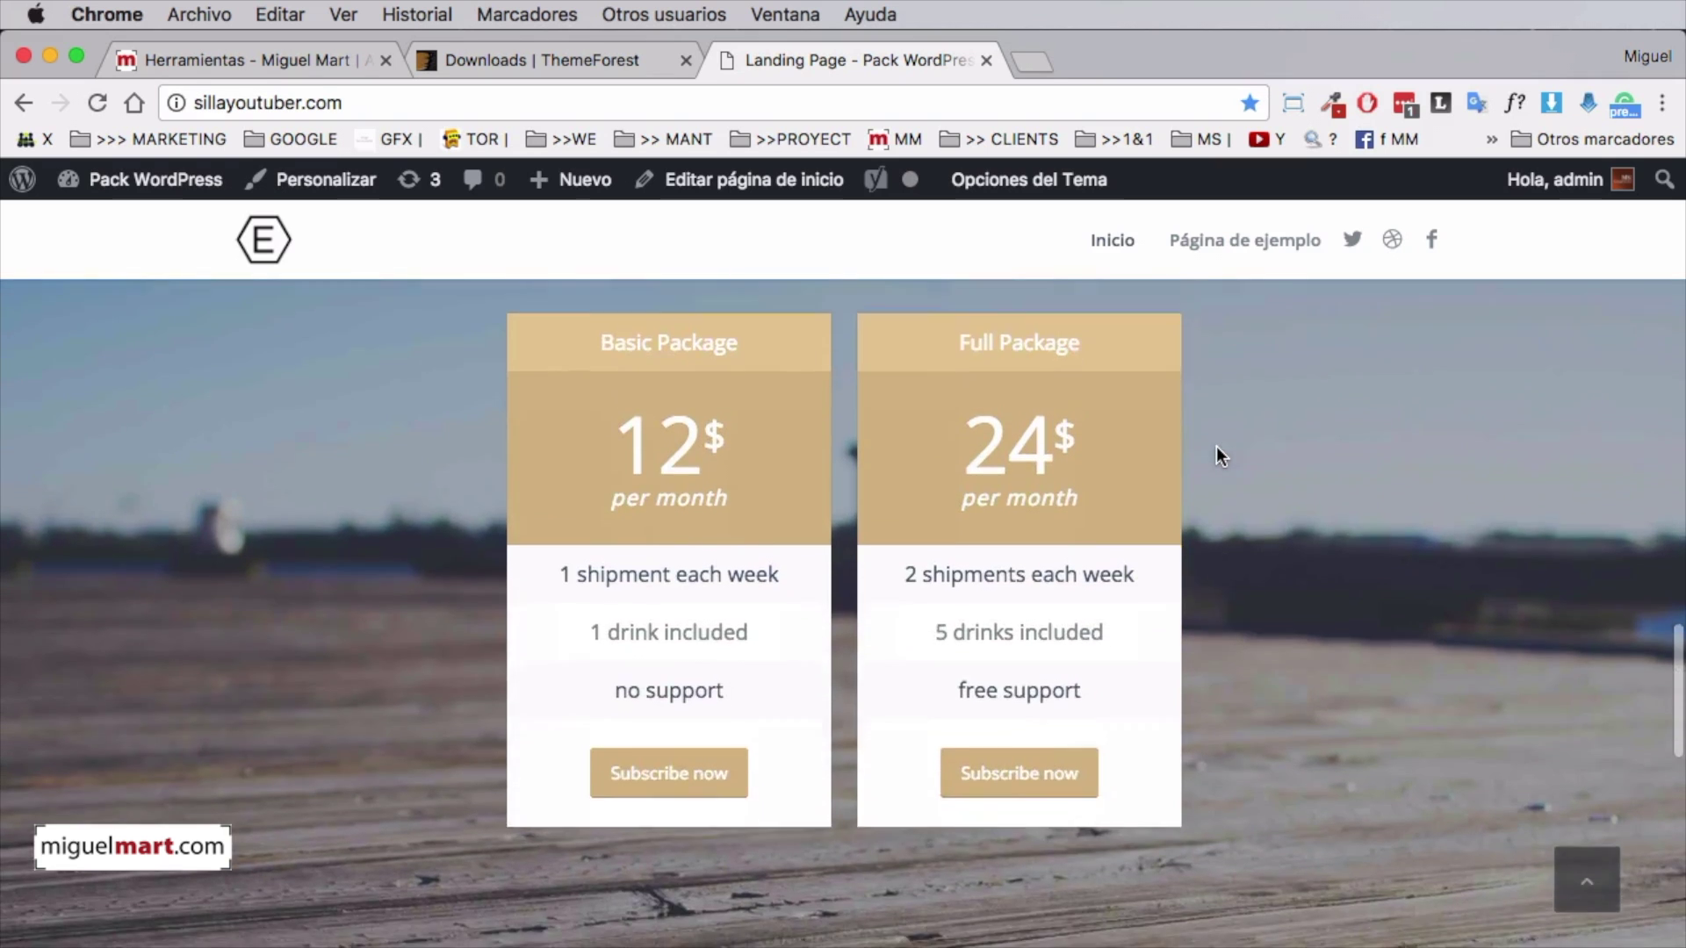
scroll(1215, 446, "down", 12)
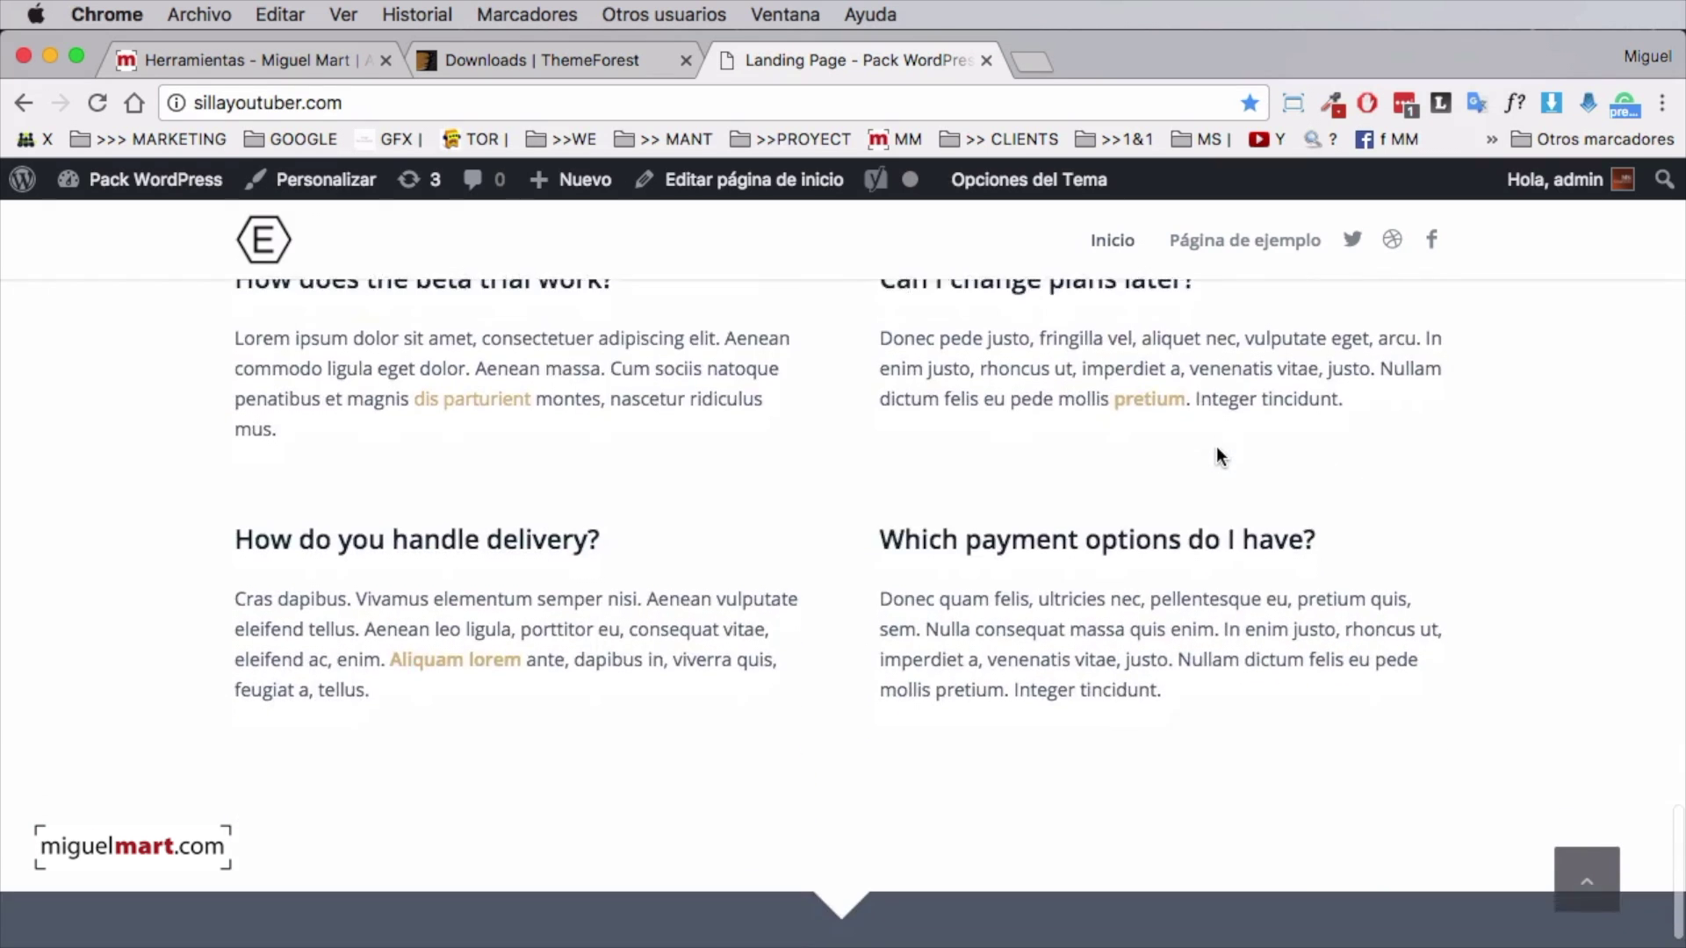
scroll(1215, 454, "down", 3)
scroll(1119, 597, "up", 15)
scroll(1136, 572, "up", 15)
scroll(1136, 572, "down", 3)
scroll(1136, 572, "up", 1)
scroll(1136, 572, "up", 3)
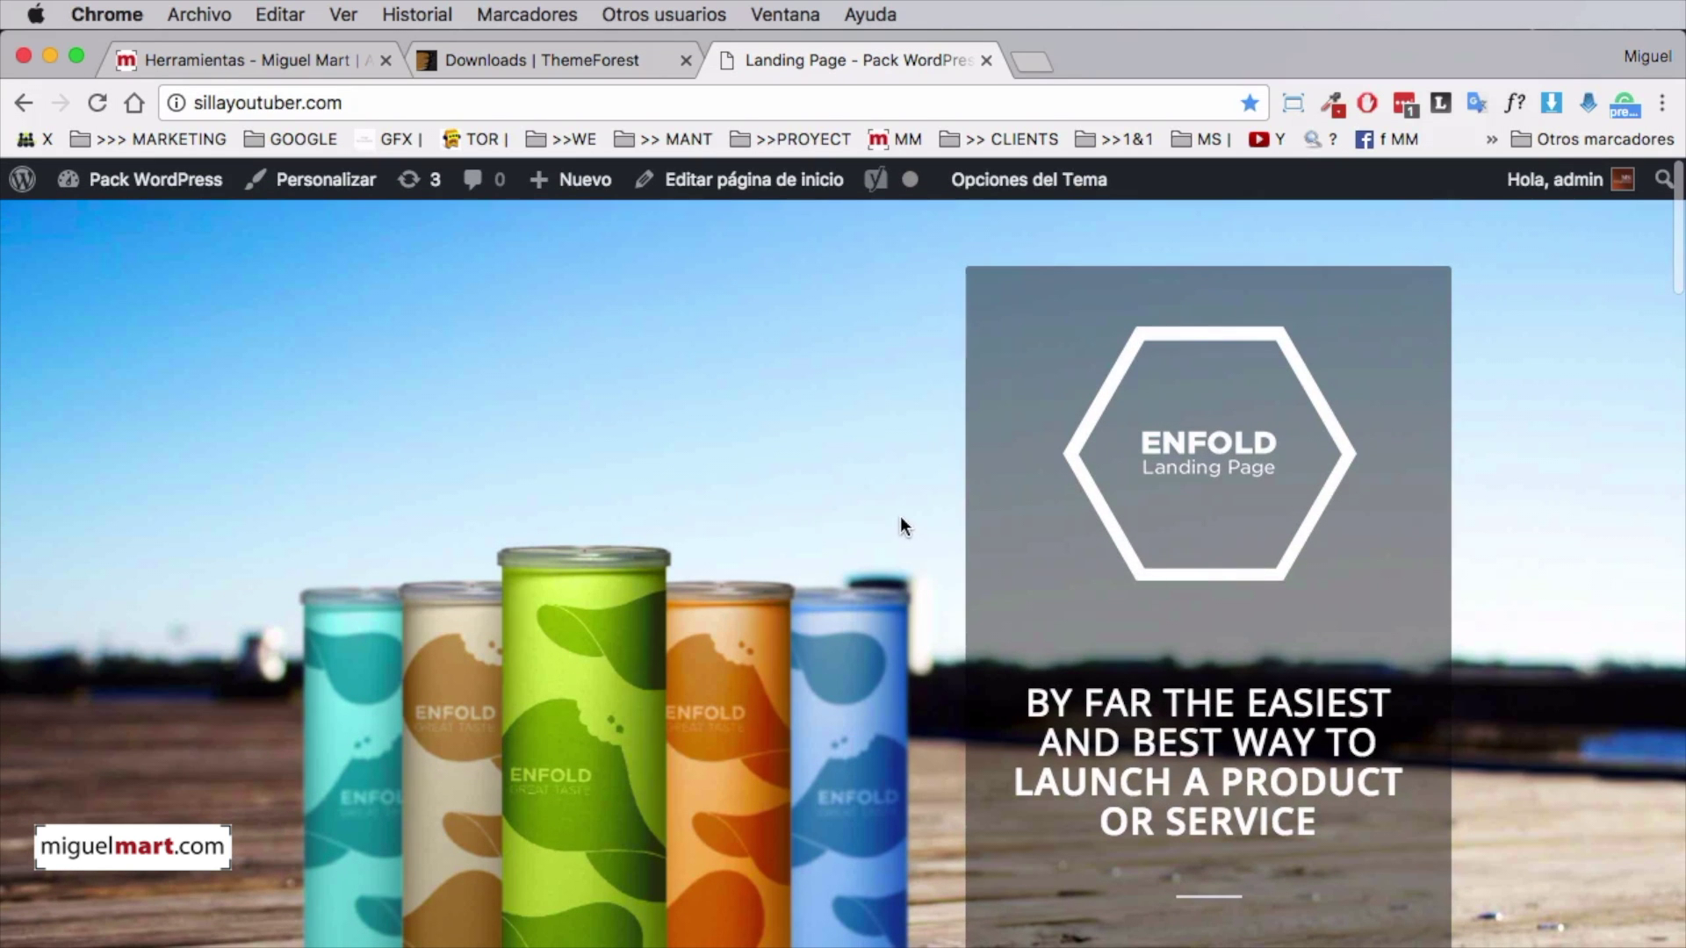
scroll(920, 528, "down", 3)
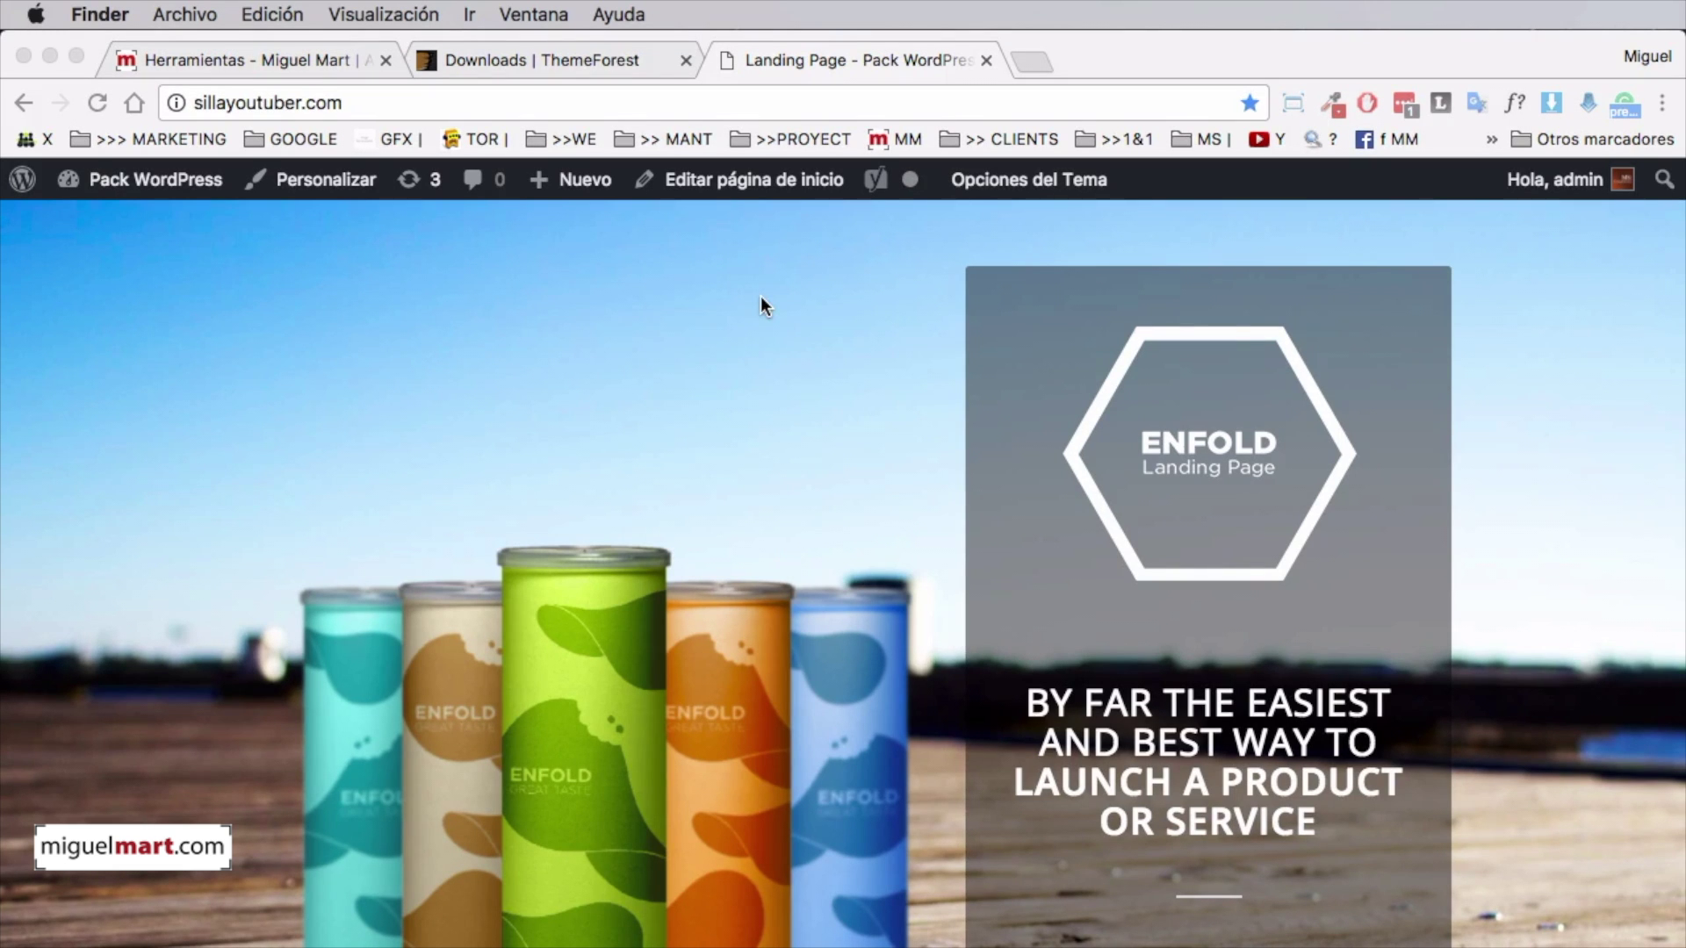
scroll(918, 356, "down", 4)
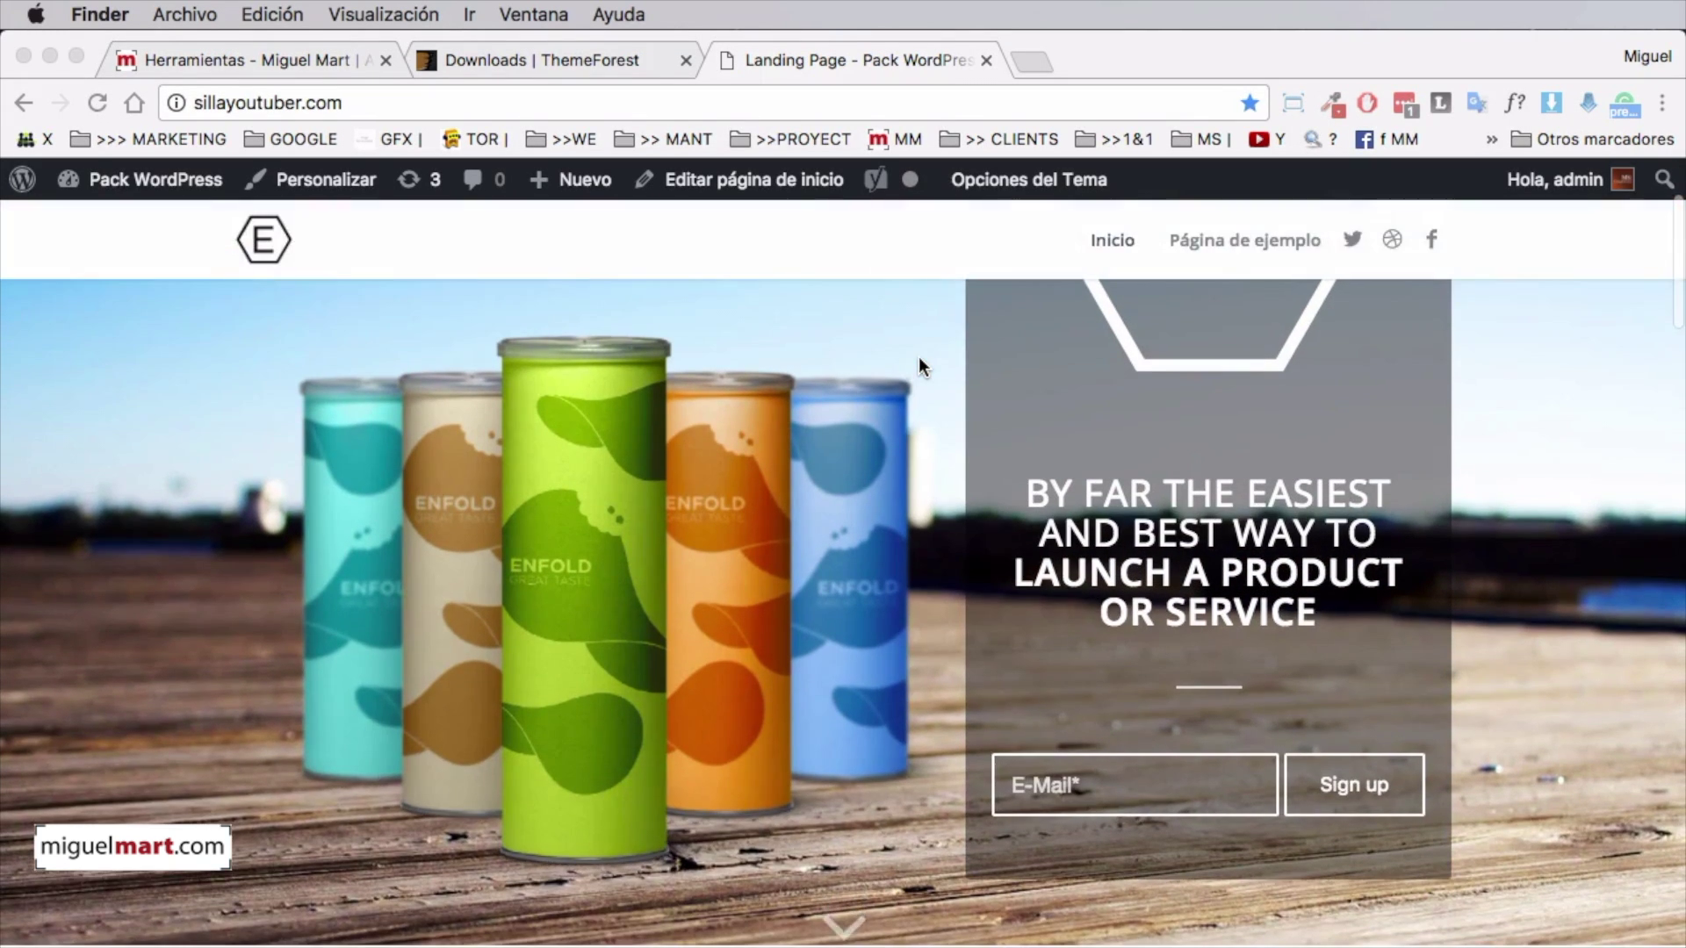
scroll(918, 356, "up", 4)
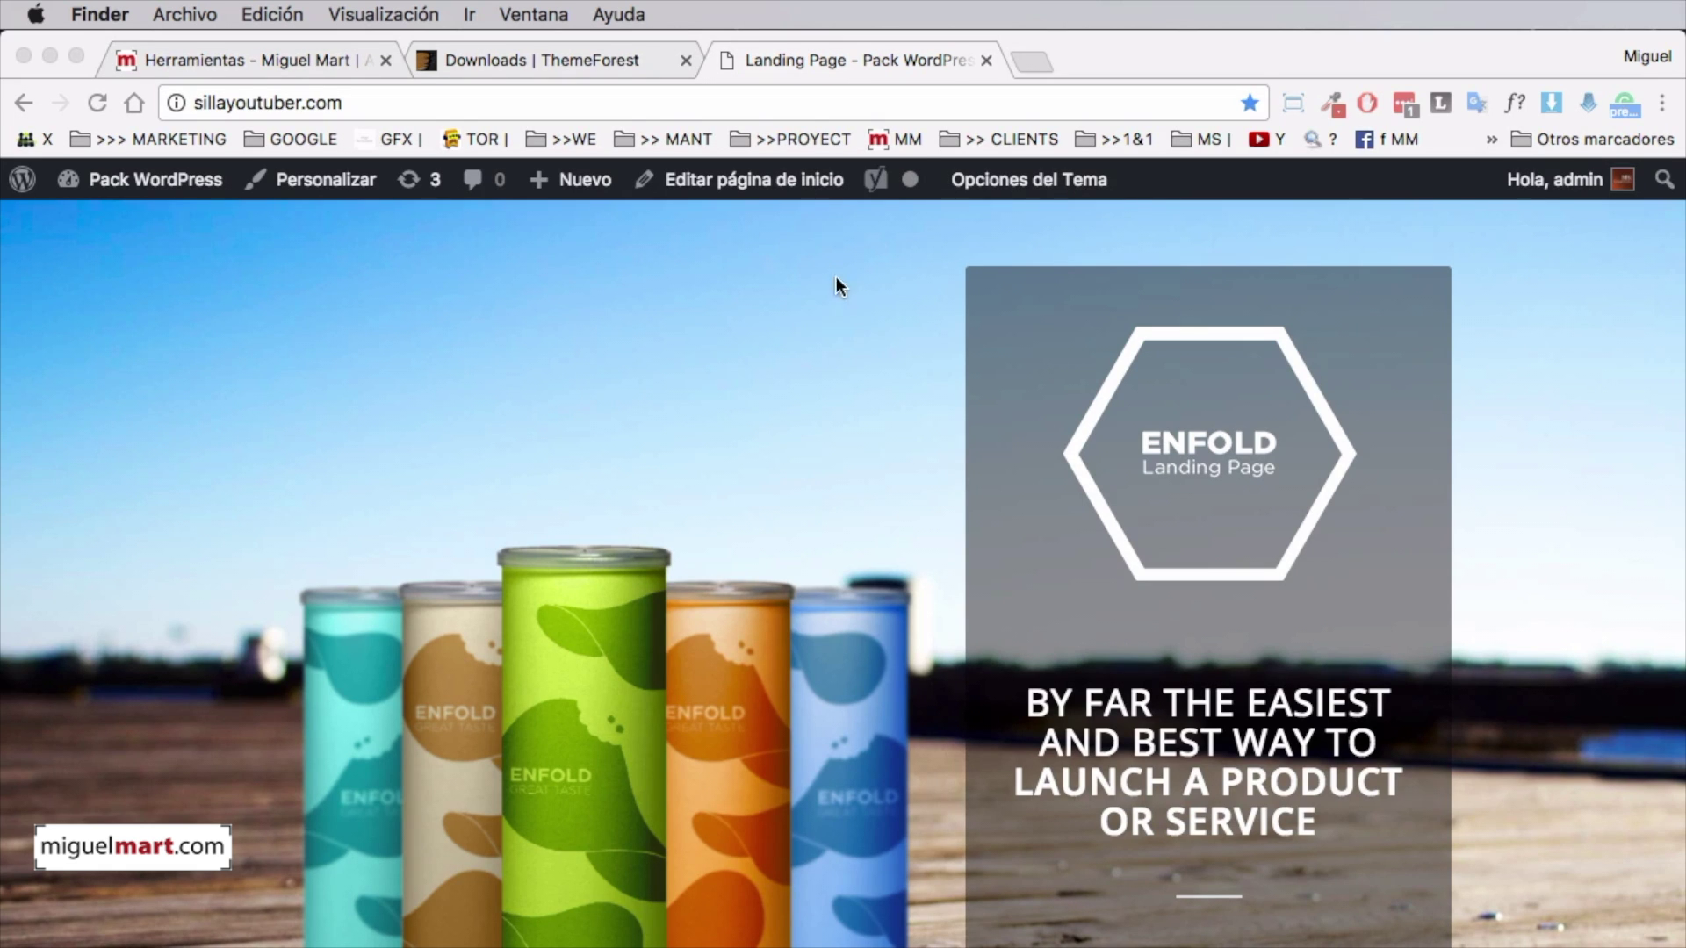
Edit the home page in the Avia Layout Builder and scroll to the sign-up section's 3/5 and 2/5 columns
left_click(702, 179)
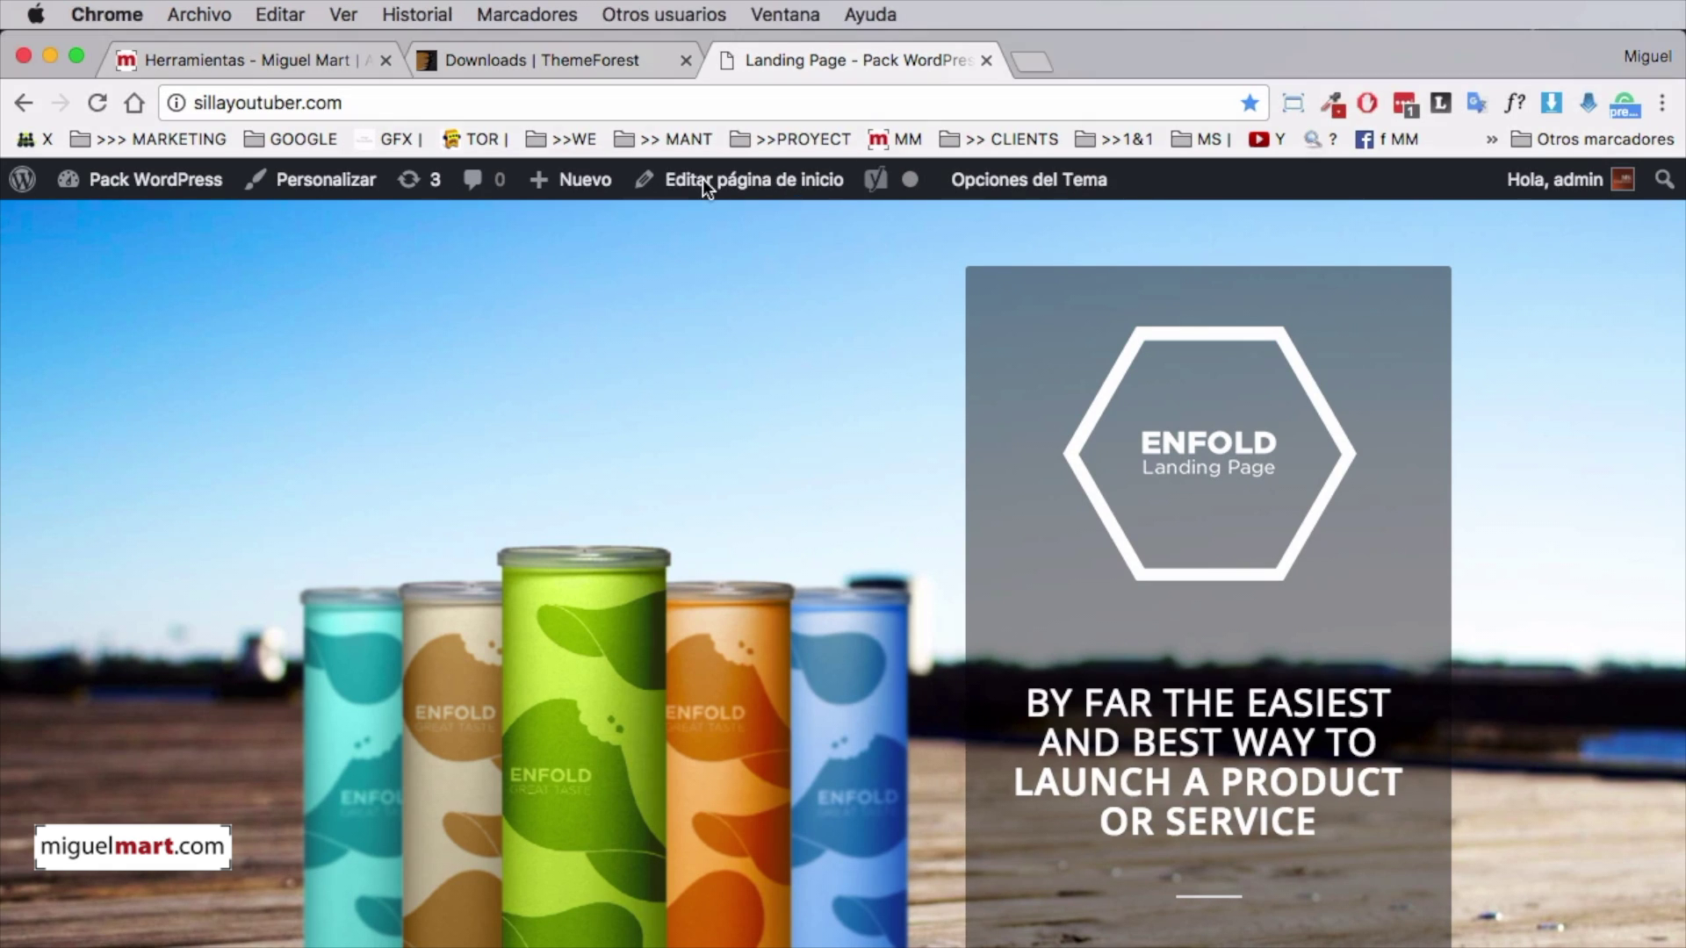
left_click(744, 181)
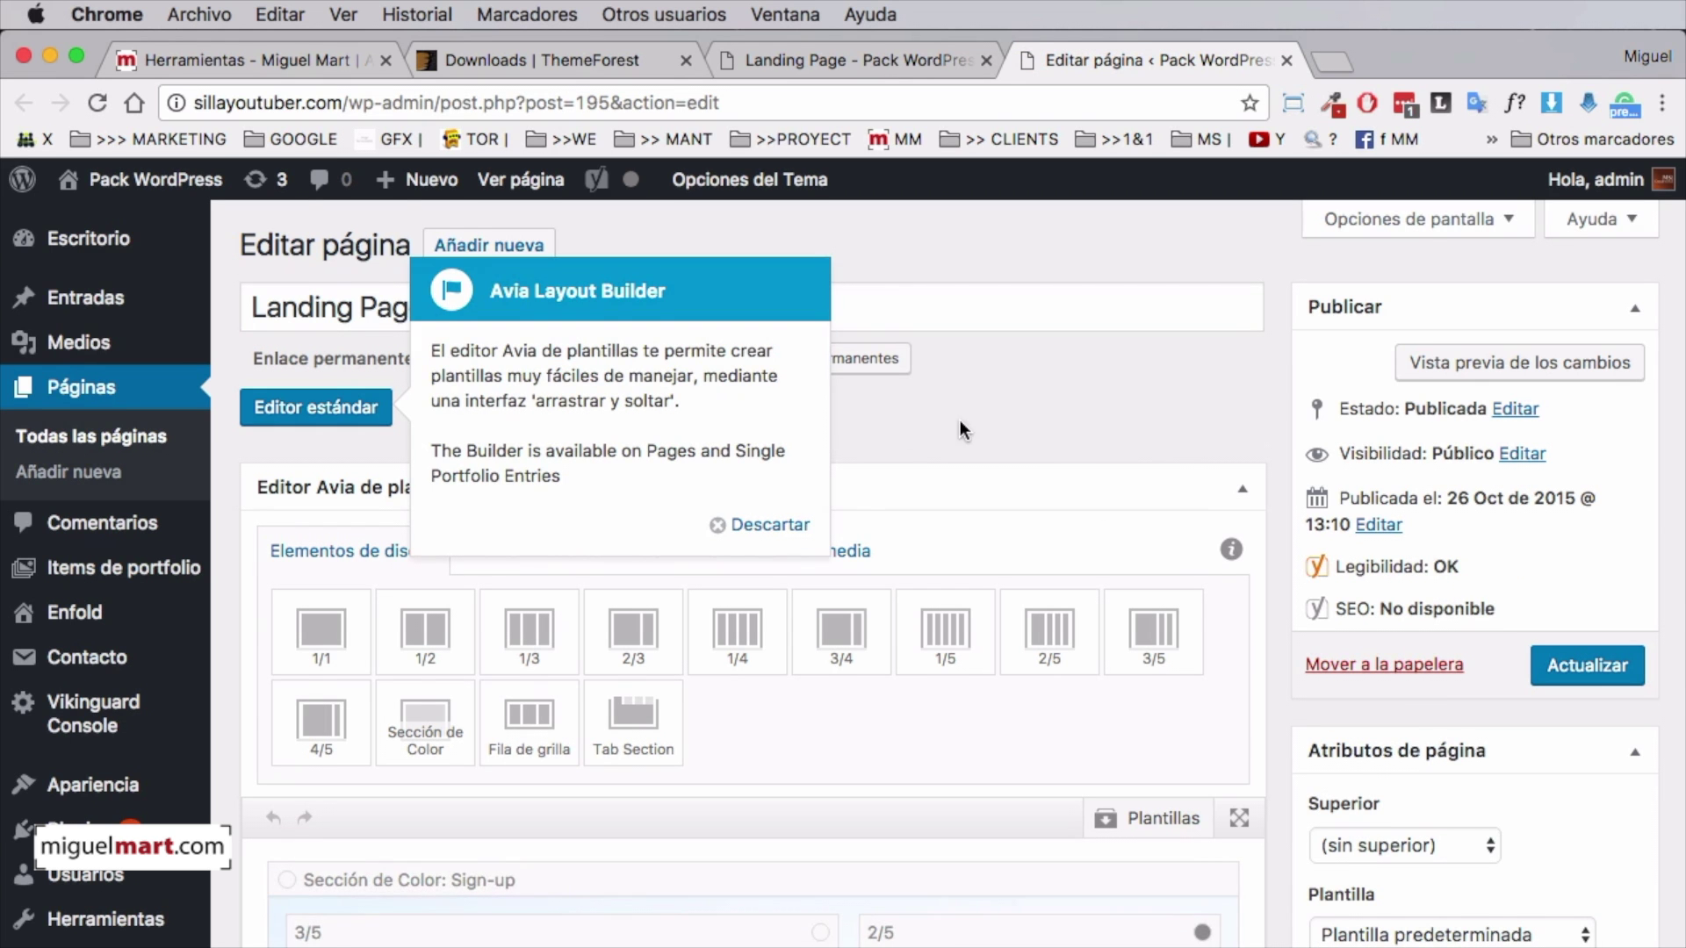
scroll(960, 420, "down", 5)
scroll(1240, 437, "down", 7)
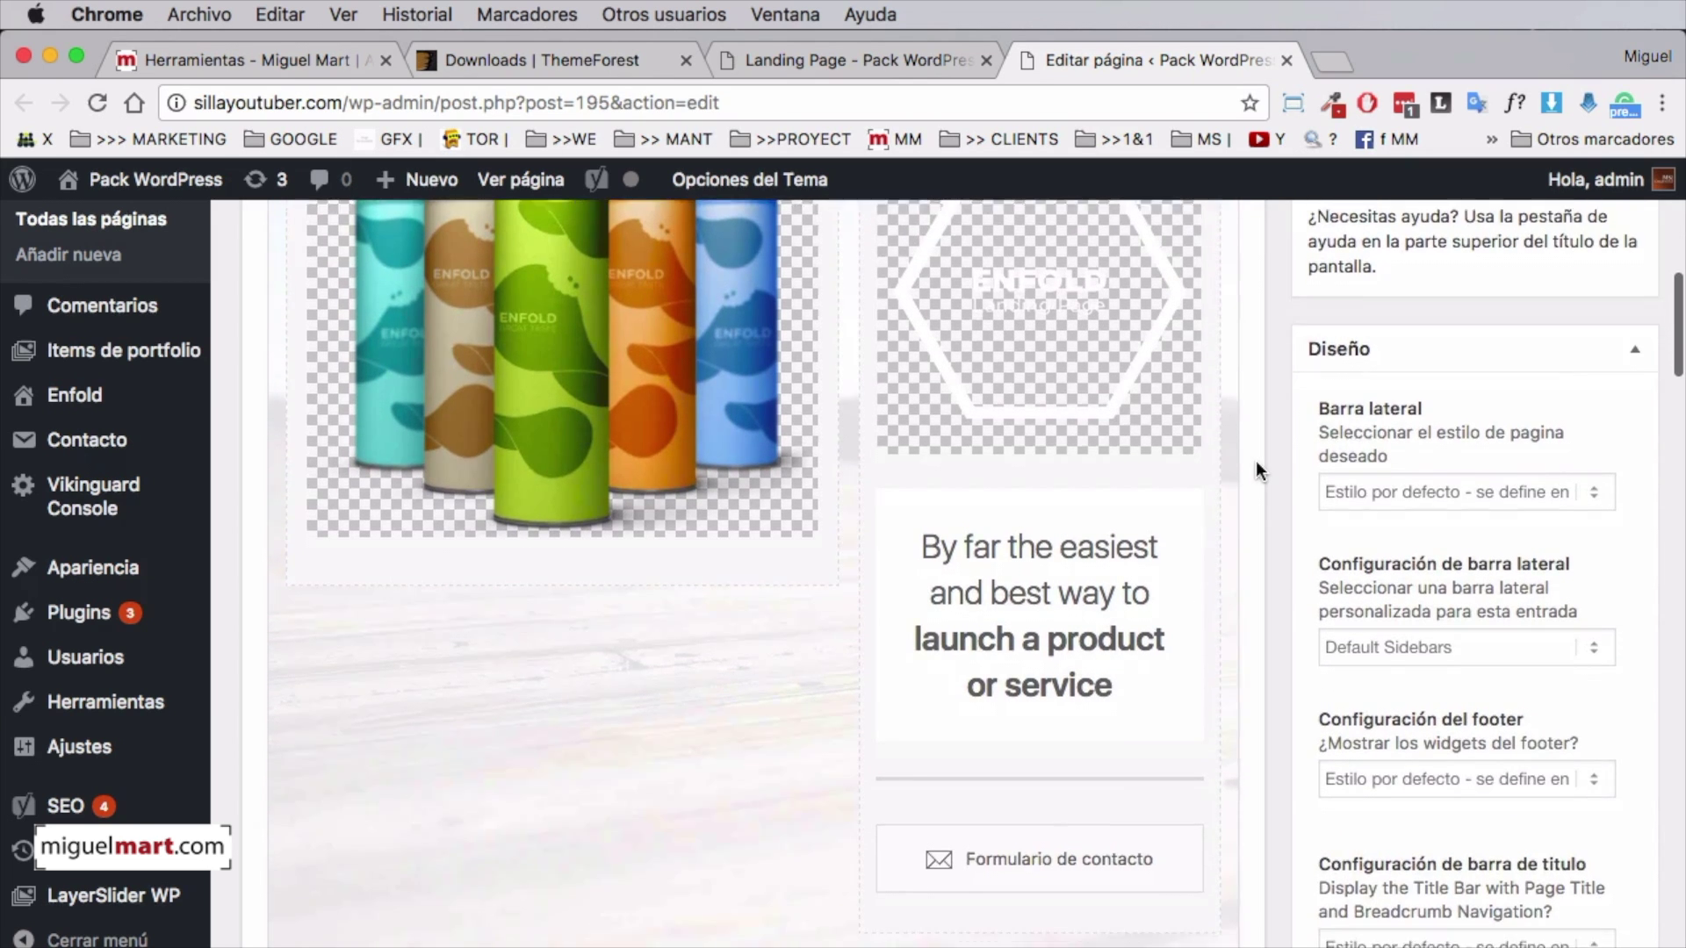
scroll(1057, 576, "up", 7)
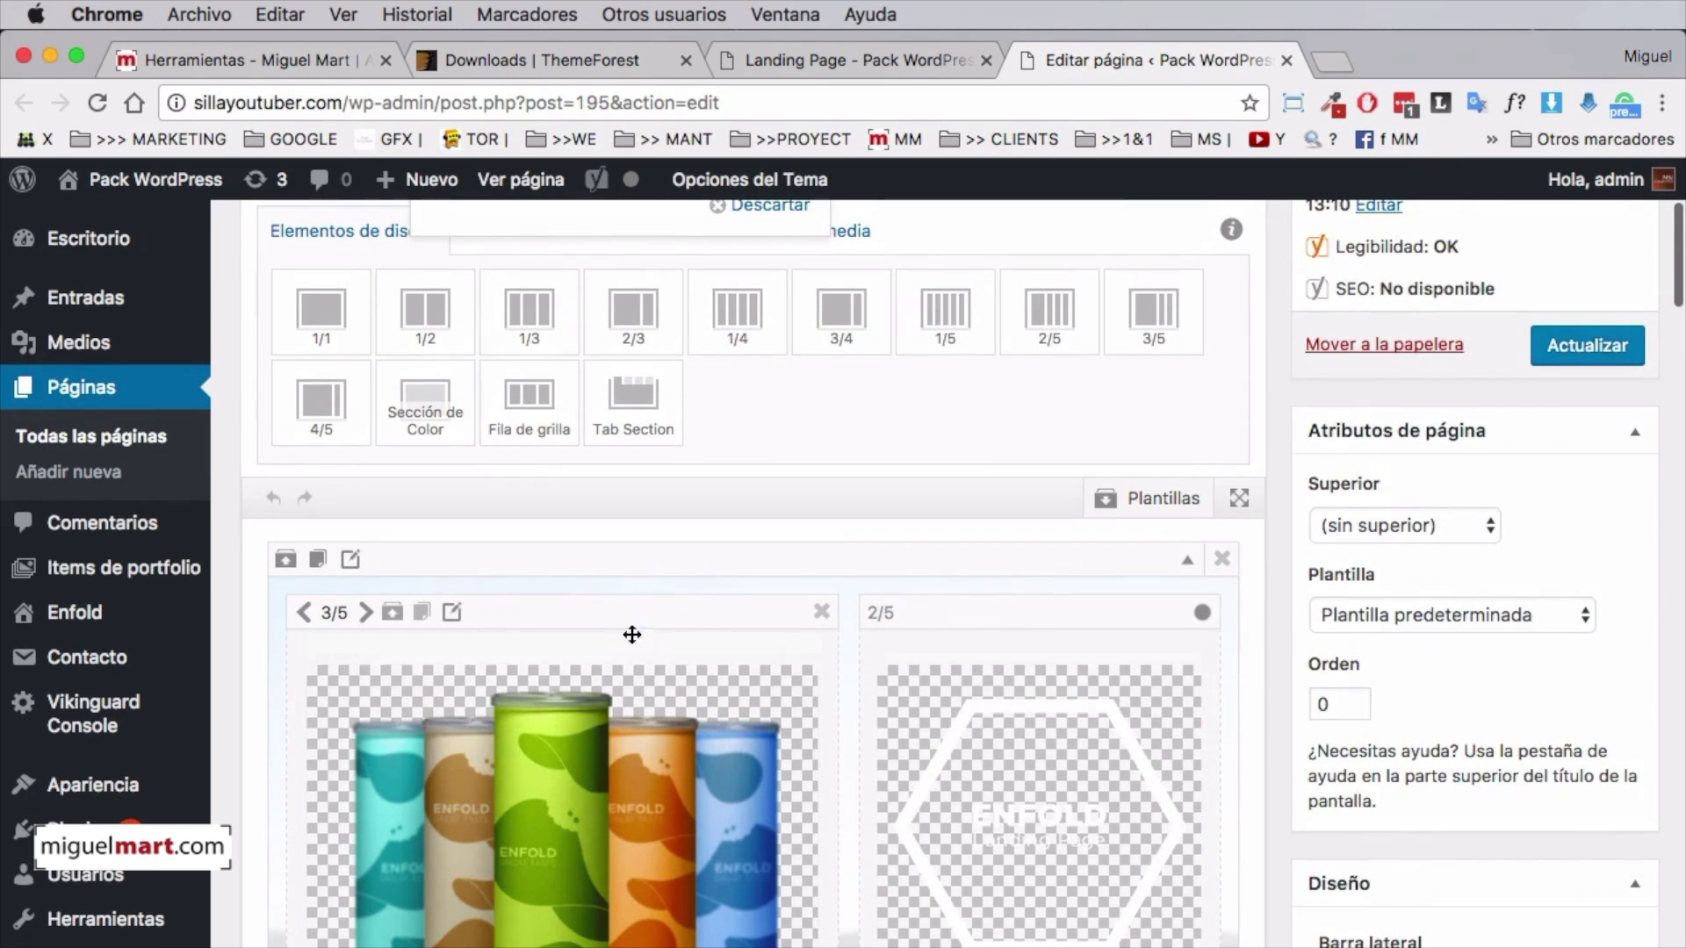
scroll(1087, 682, "down", 4)
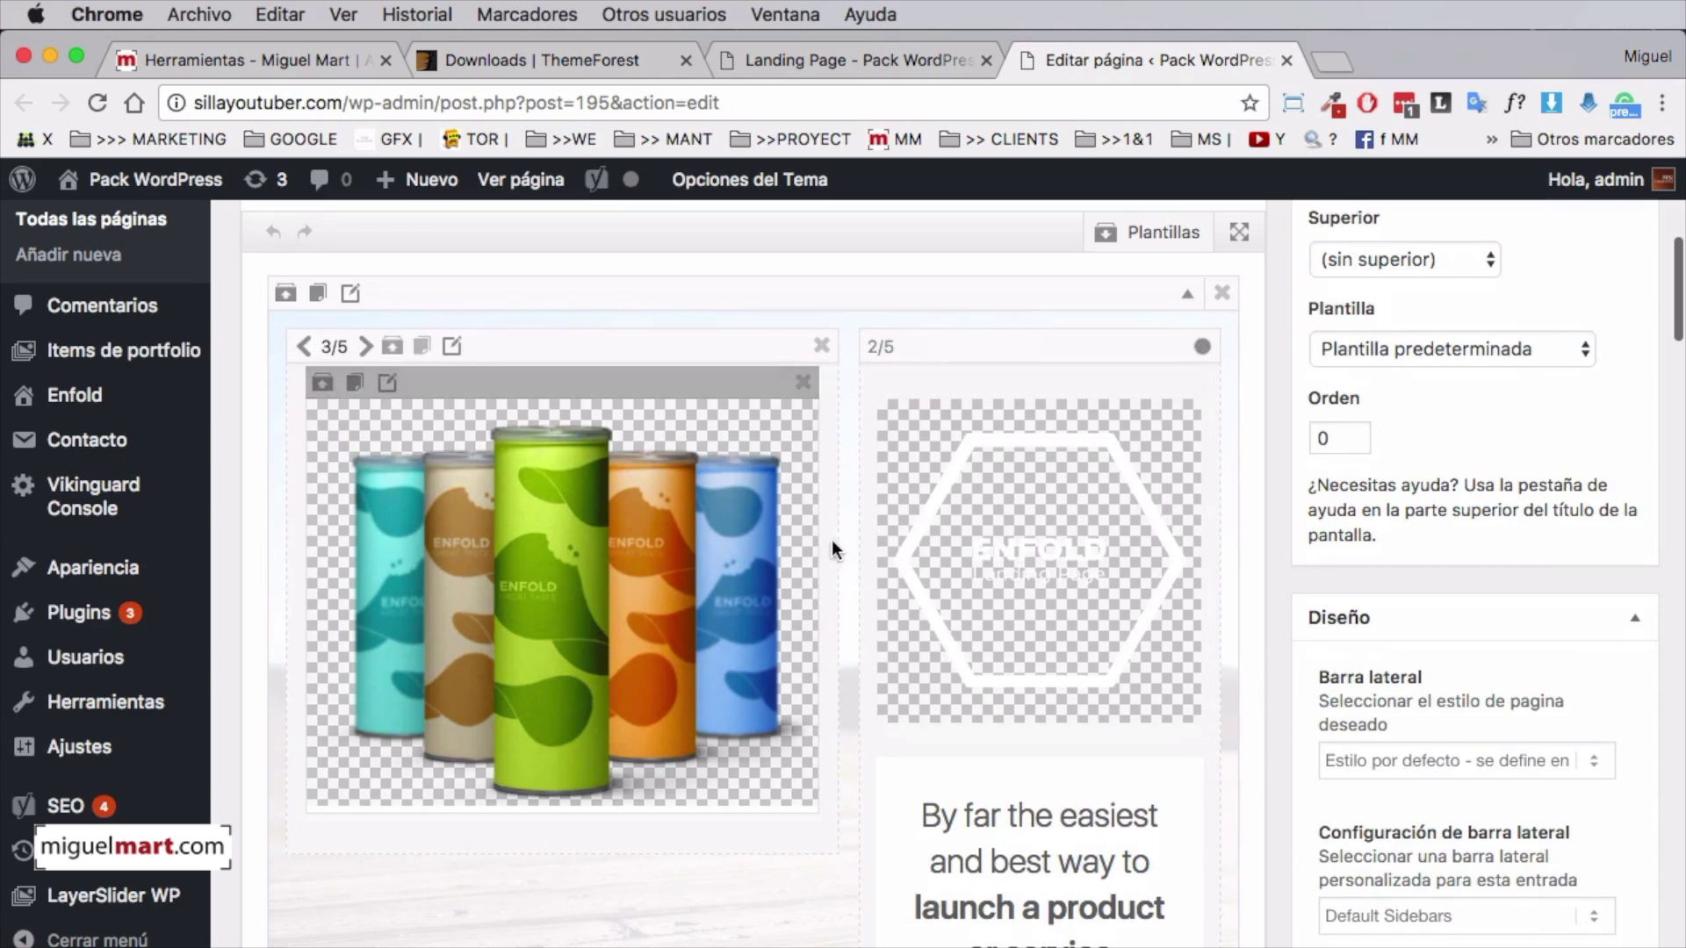
scroll(1129, 555, "down", 3)
scroll(1132, 553, "up", 4)
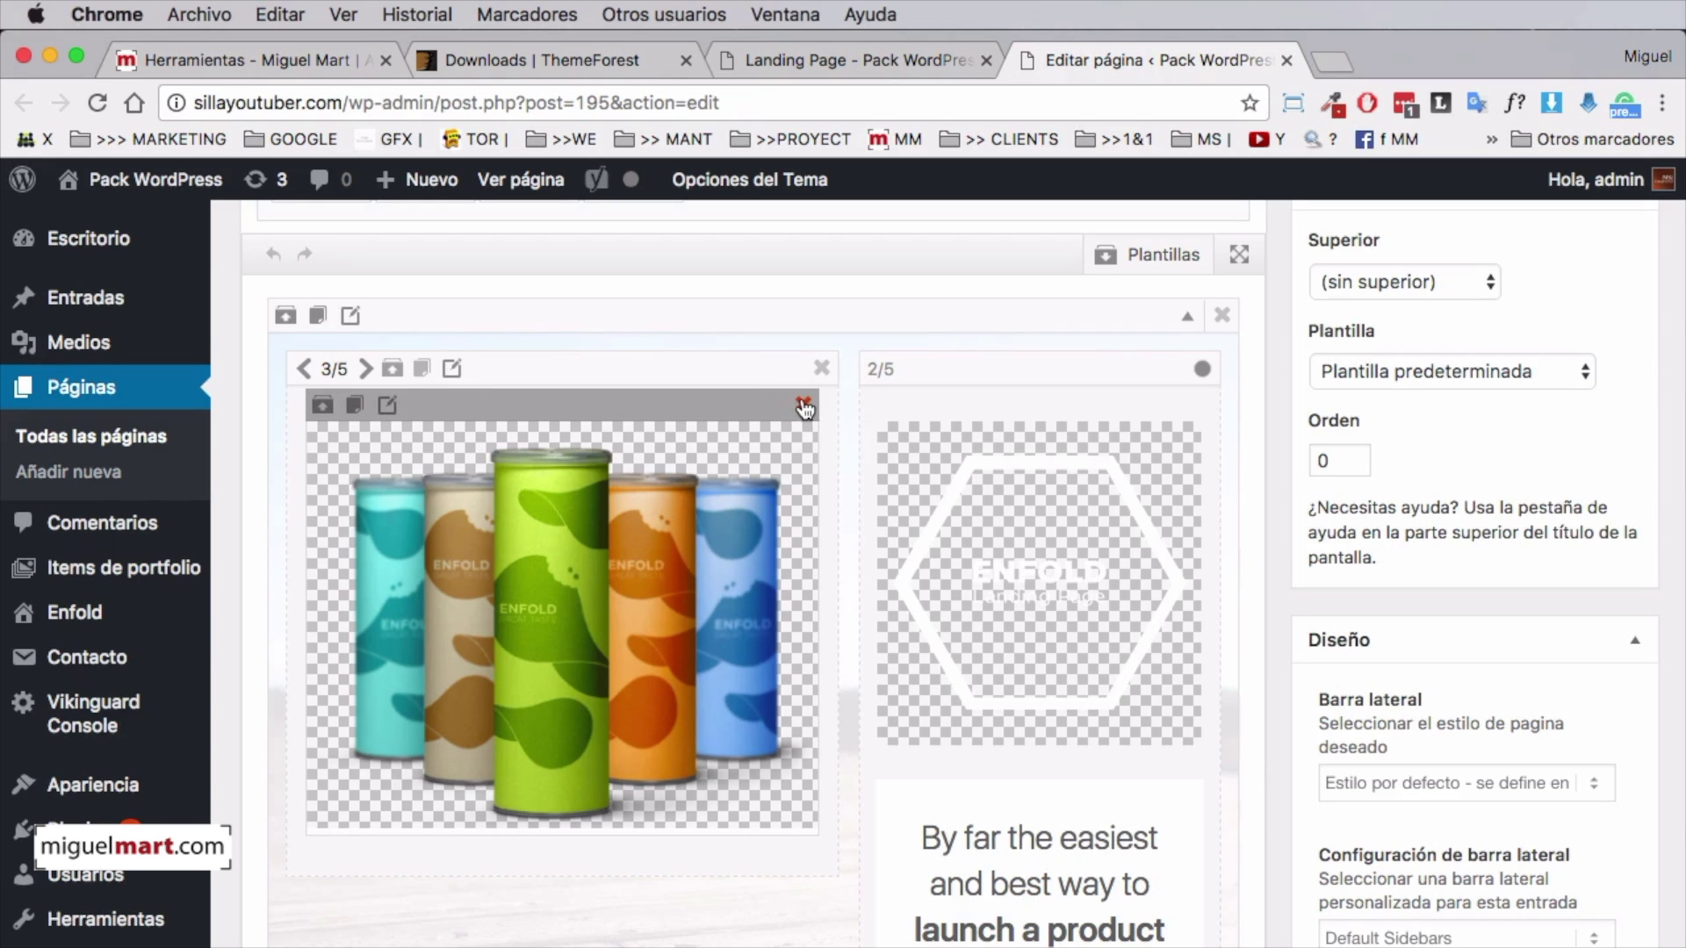
Delete the cans image, shrink the left column to 2/5 and move the logo and text column into it
left_click(804, 409)
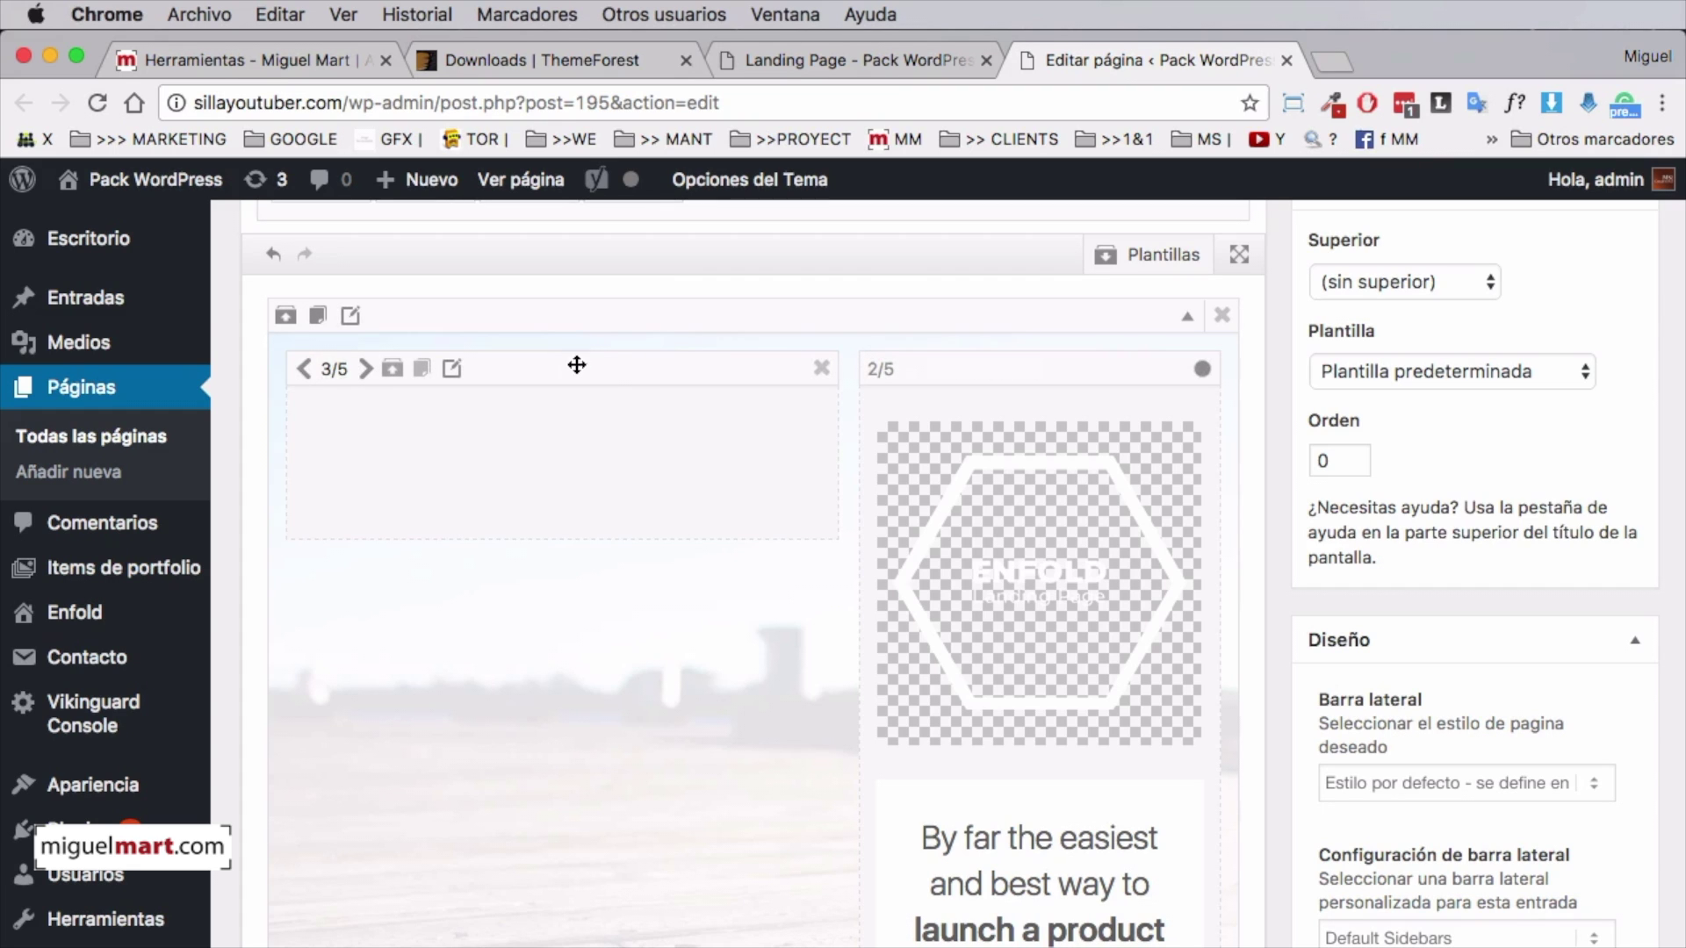
left_click(304, 368)
left_click(304, 369)
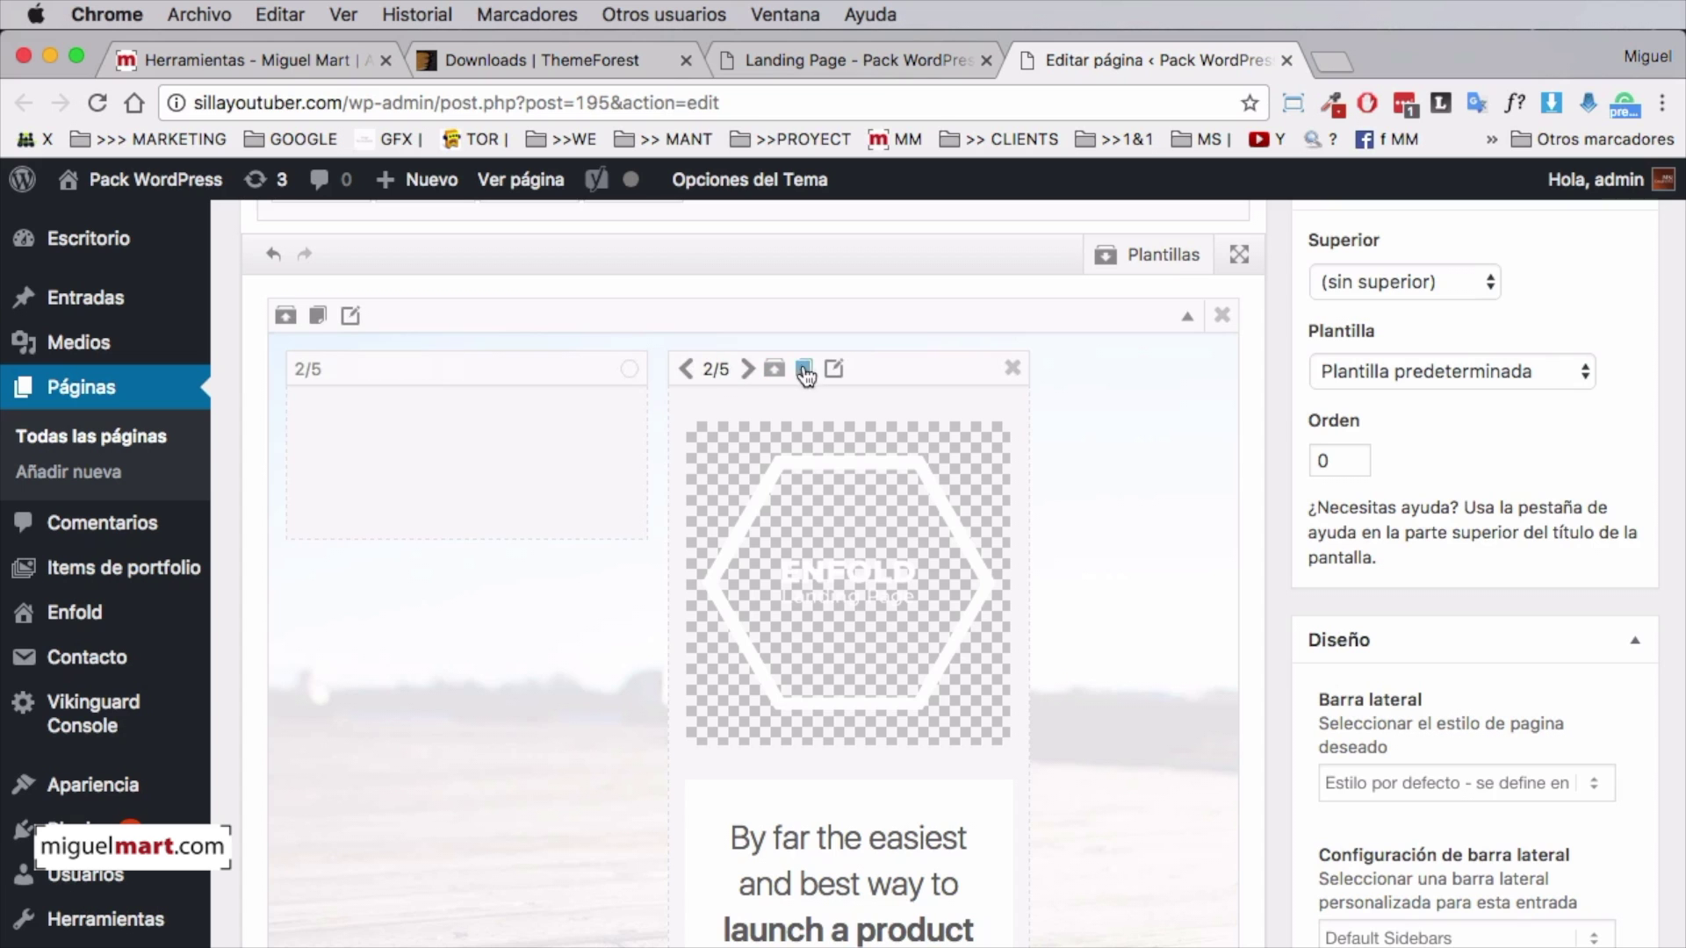
left_click_drag(868, 361, 299, 374)
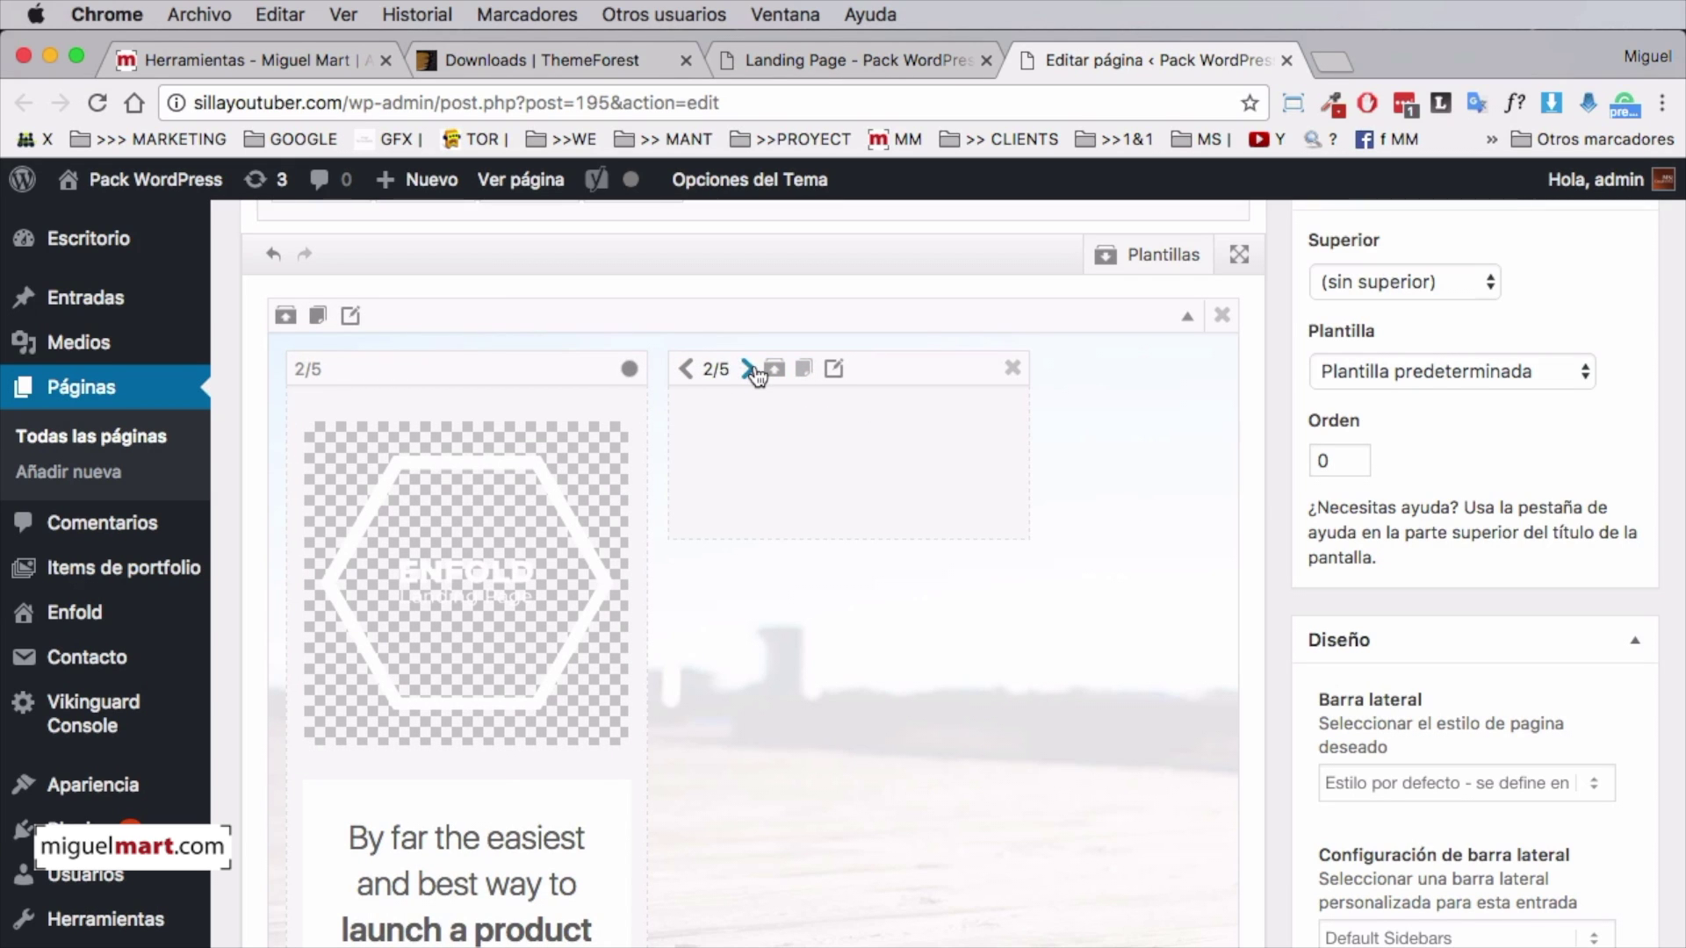
Widen the now-empty right column from 2/5 to 3/5
left_click(749, 369)
left_click(751, 370)
scroll(755, 393, "up", 3)
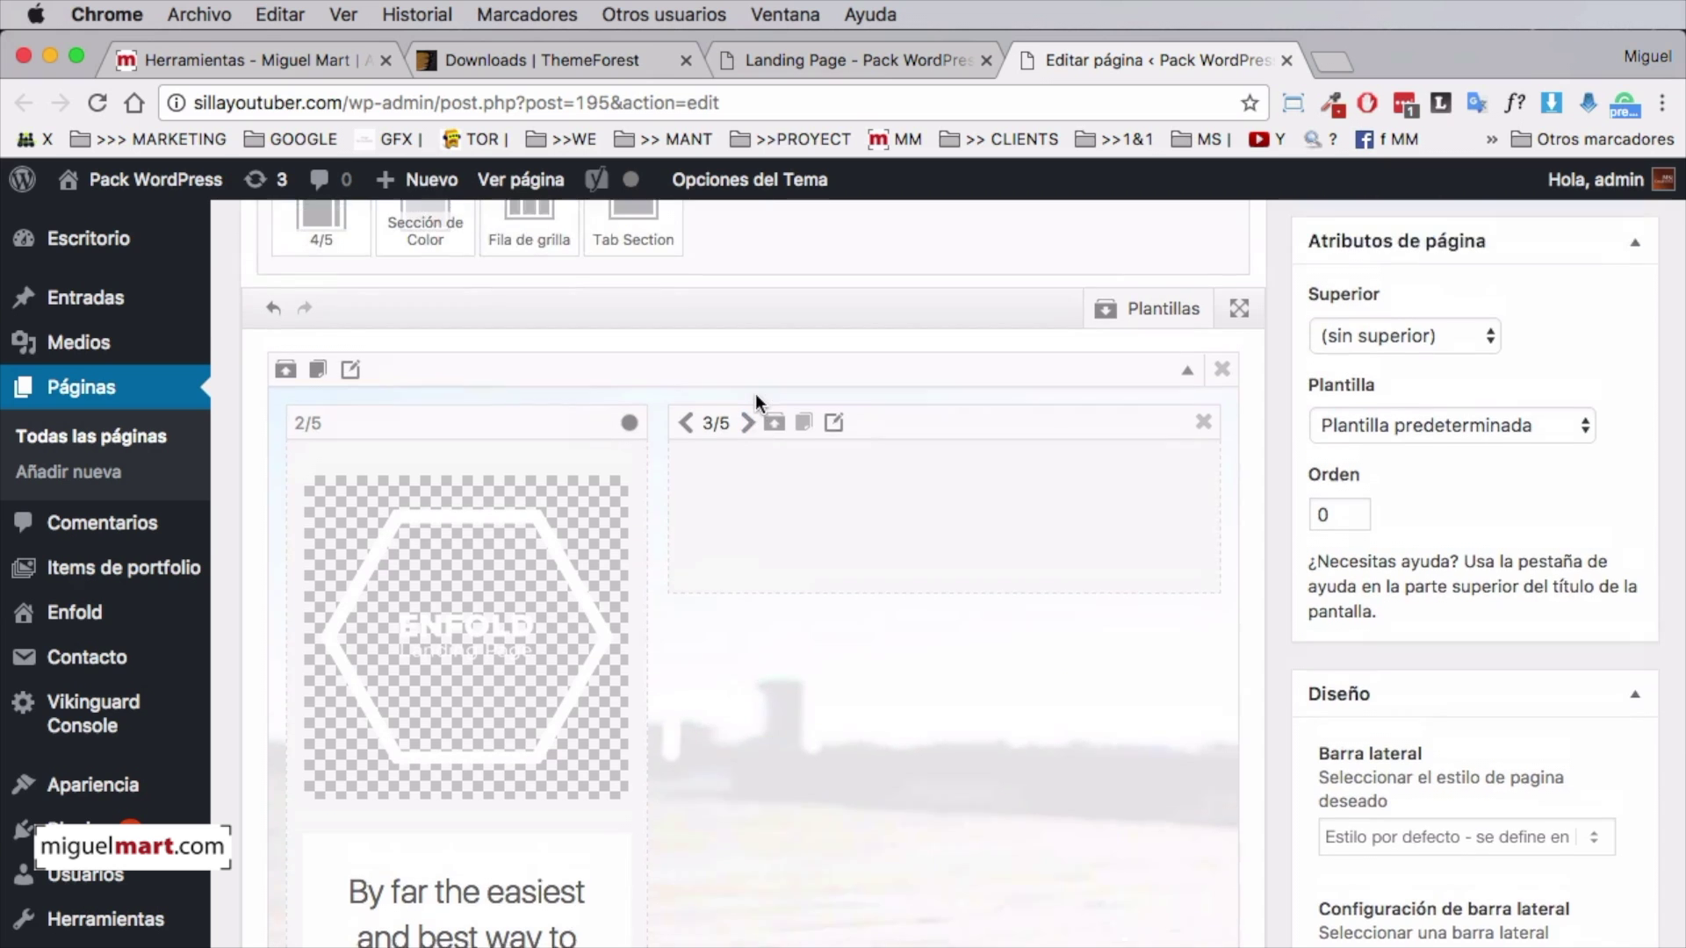
scroll(755, 393, "down", 3)
scroll(756, 395, "up", 3)
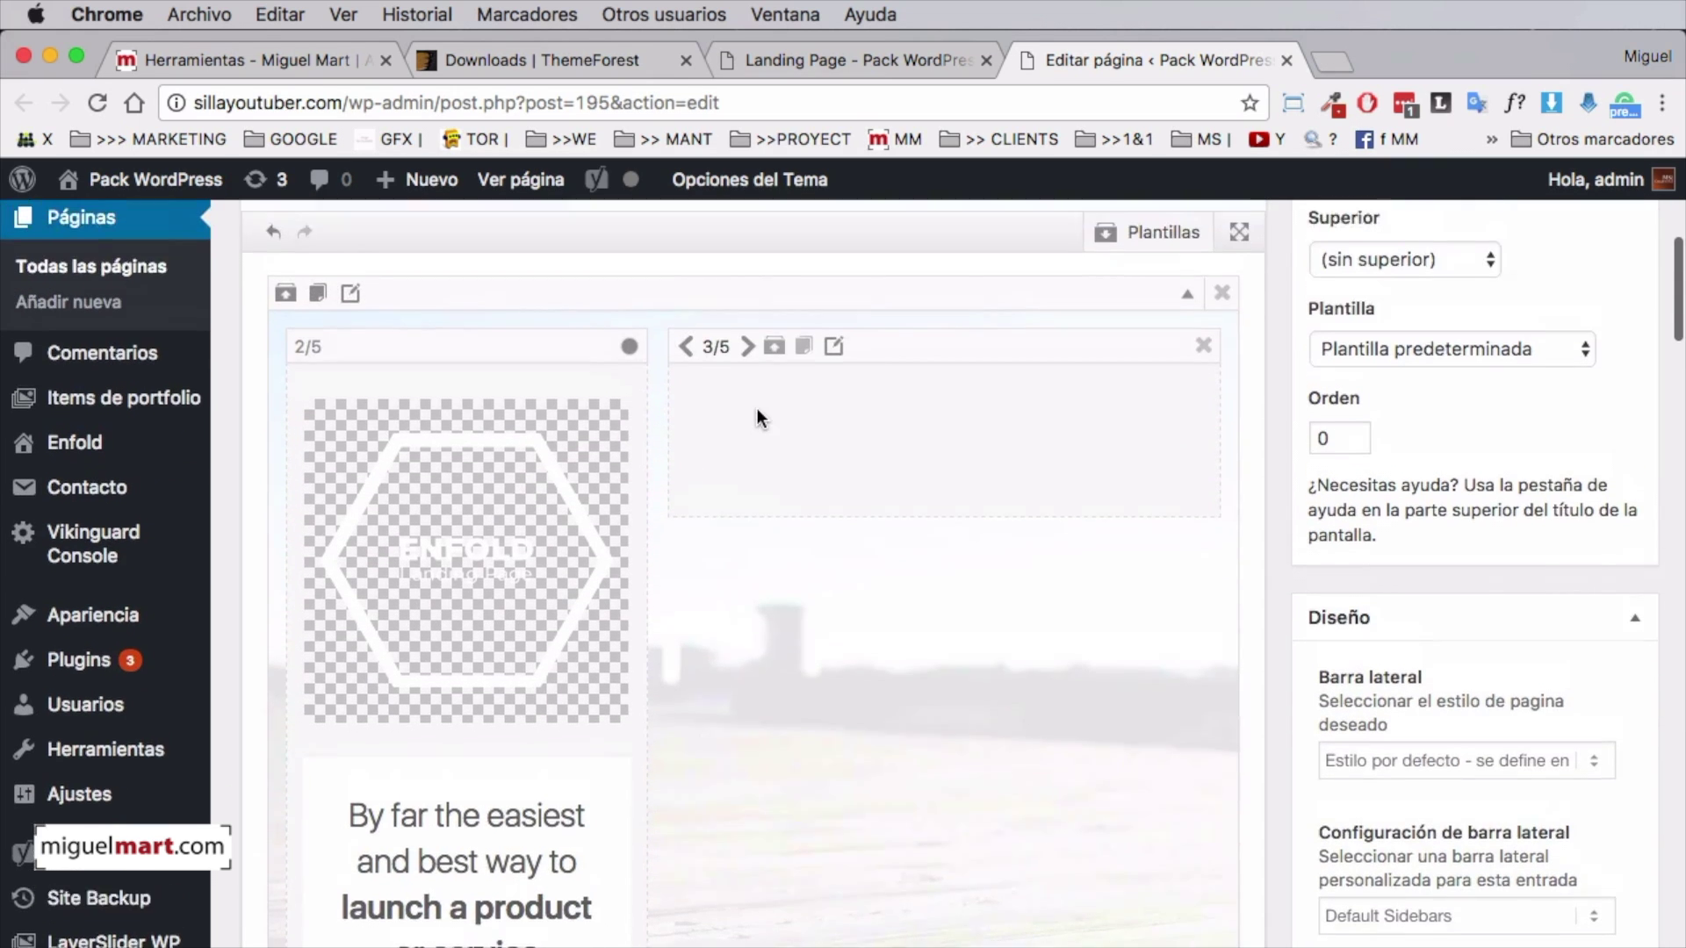
scroll(757, 417, "up", 1)
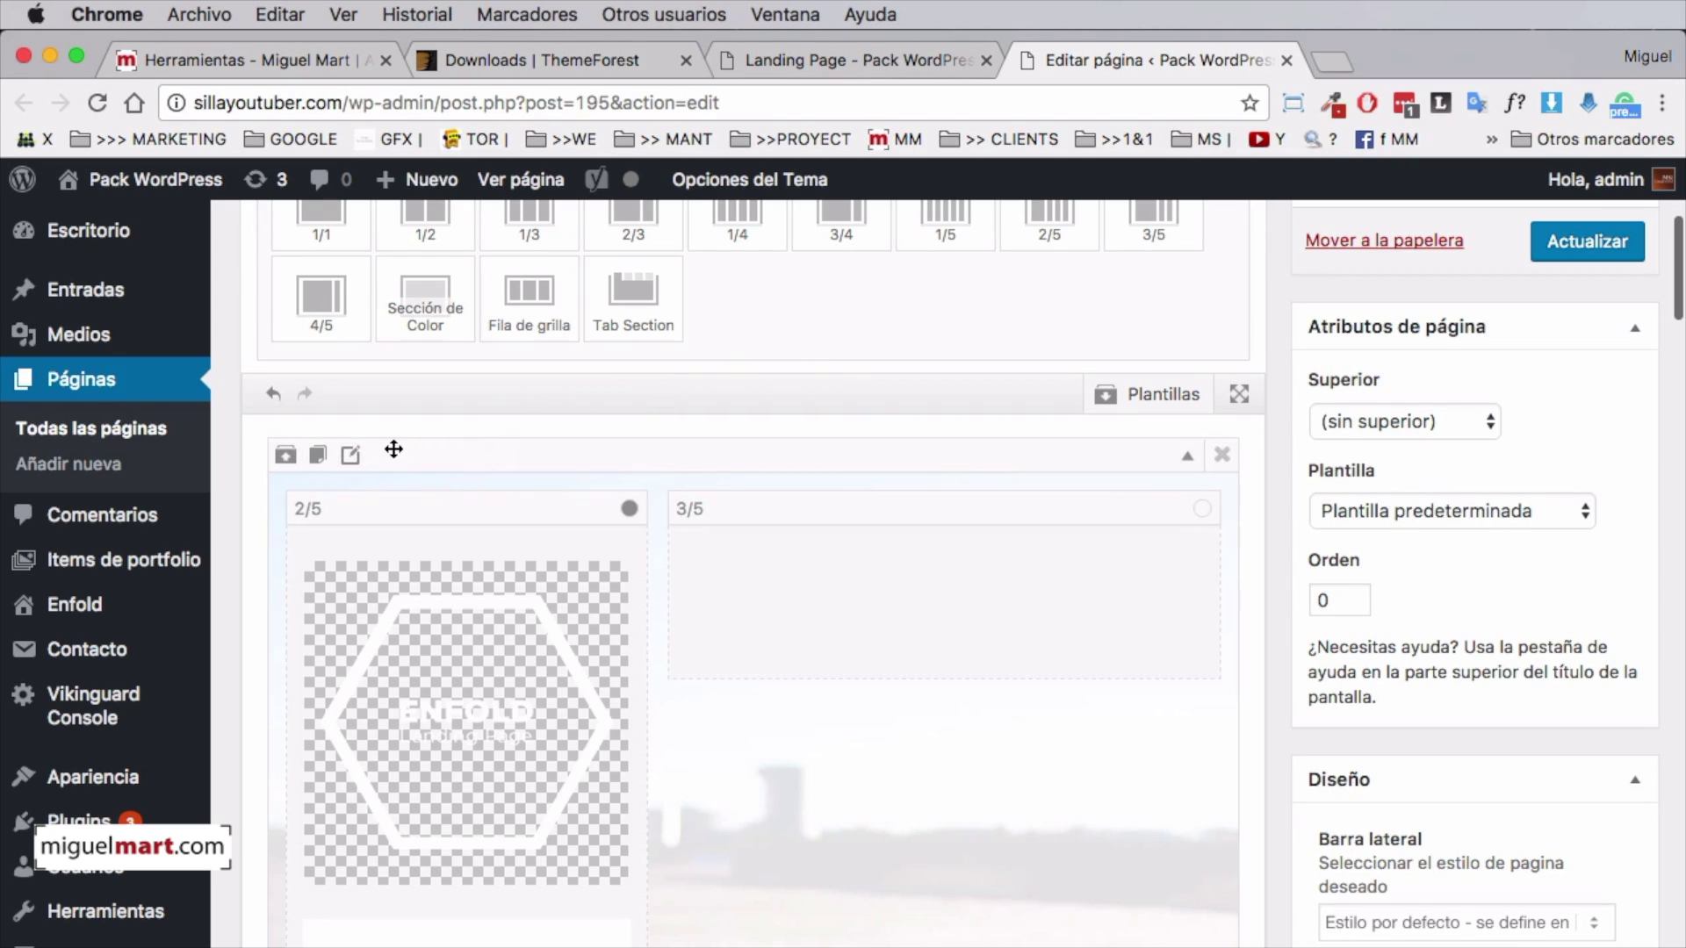
Remove the wooden-deck photo from the colour section's Fondo de la sección settings and start inserting a new image
left_click(349, 456)
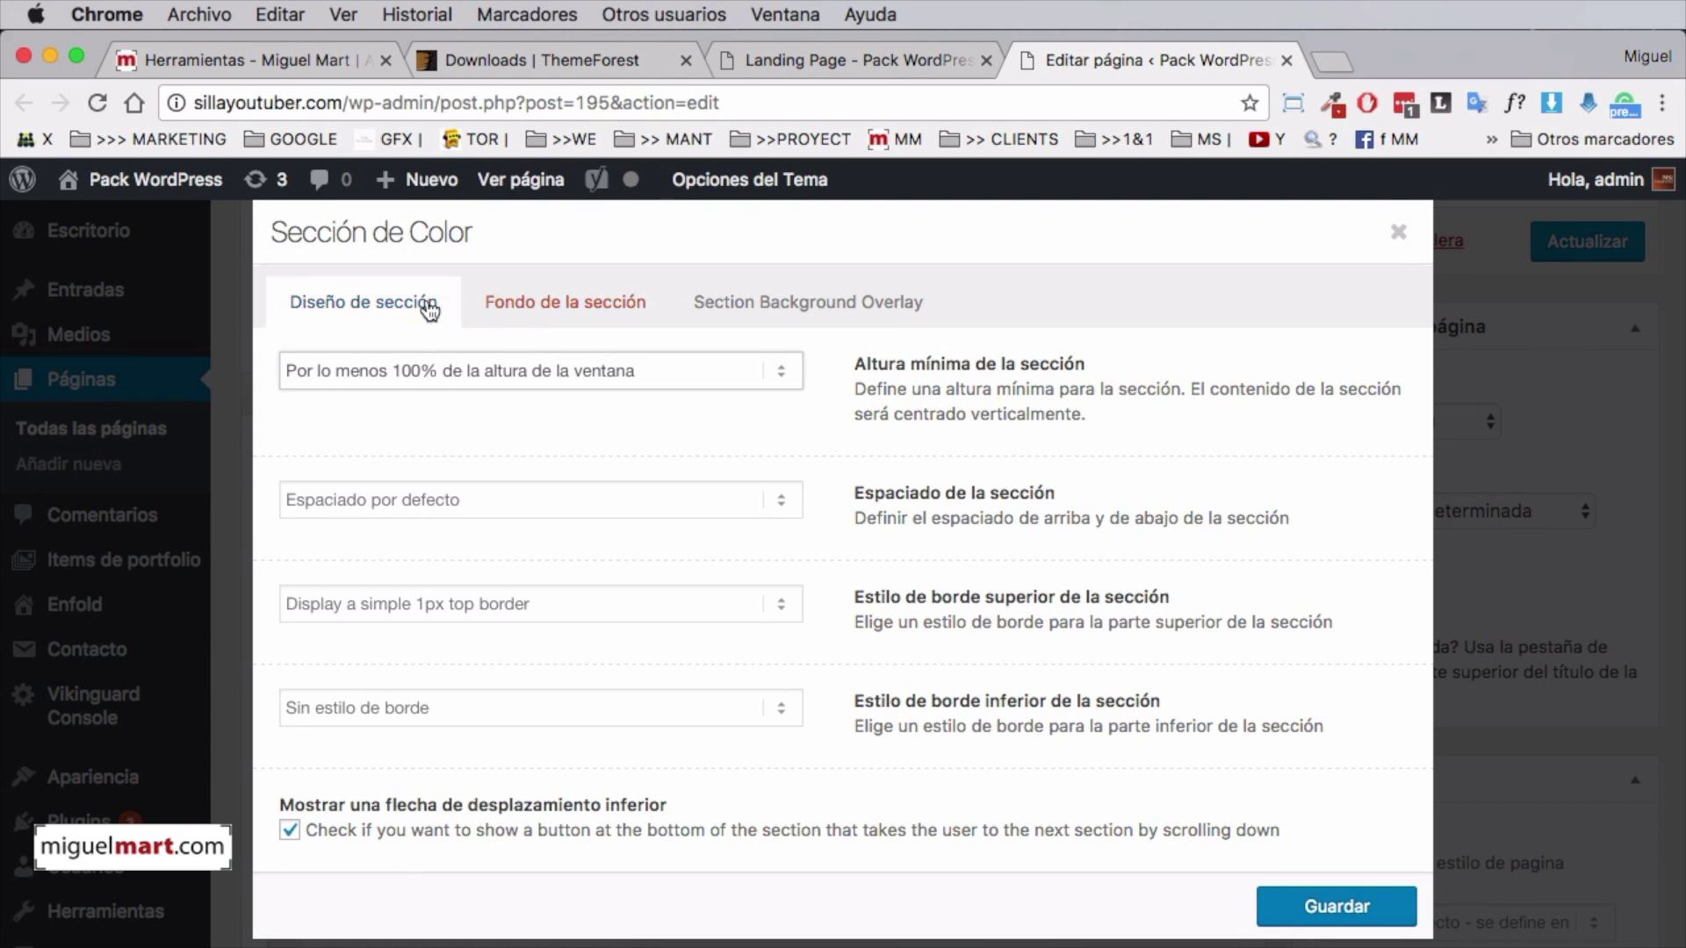
left_click(527, 301)
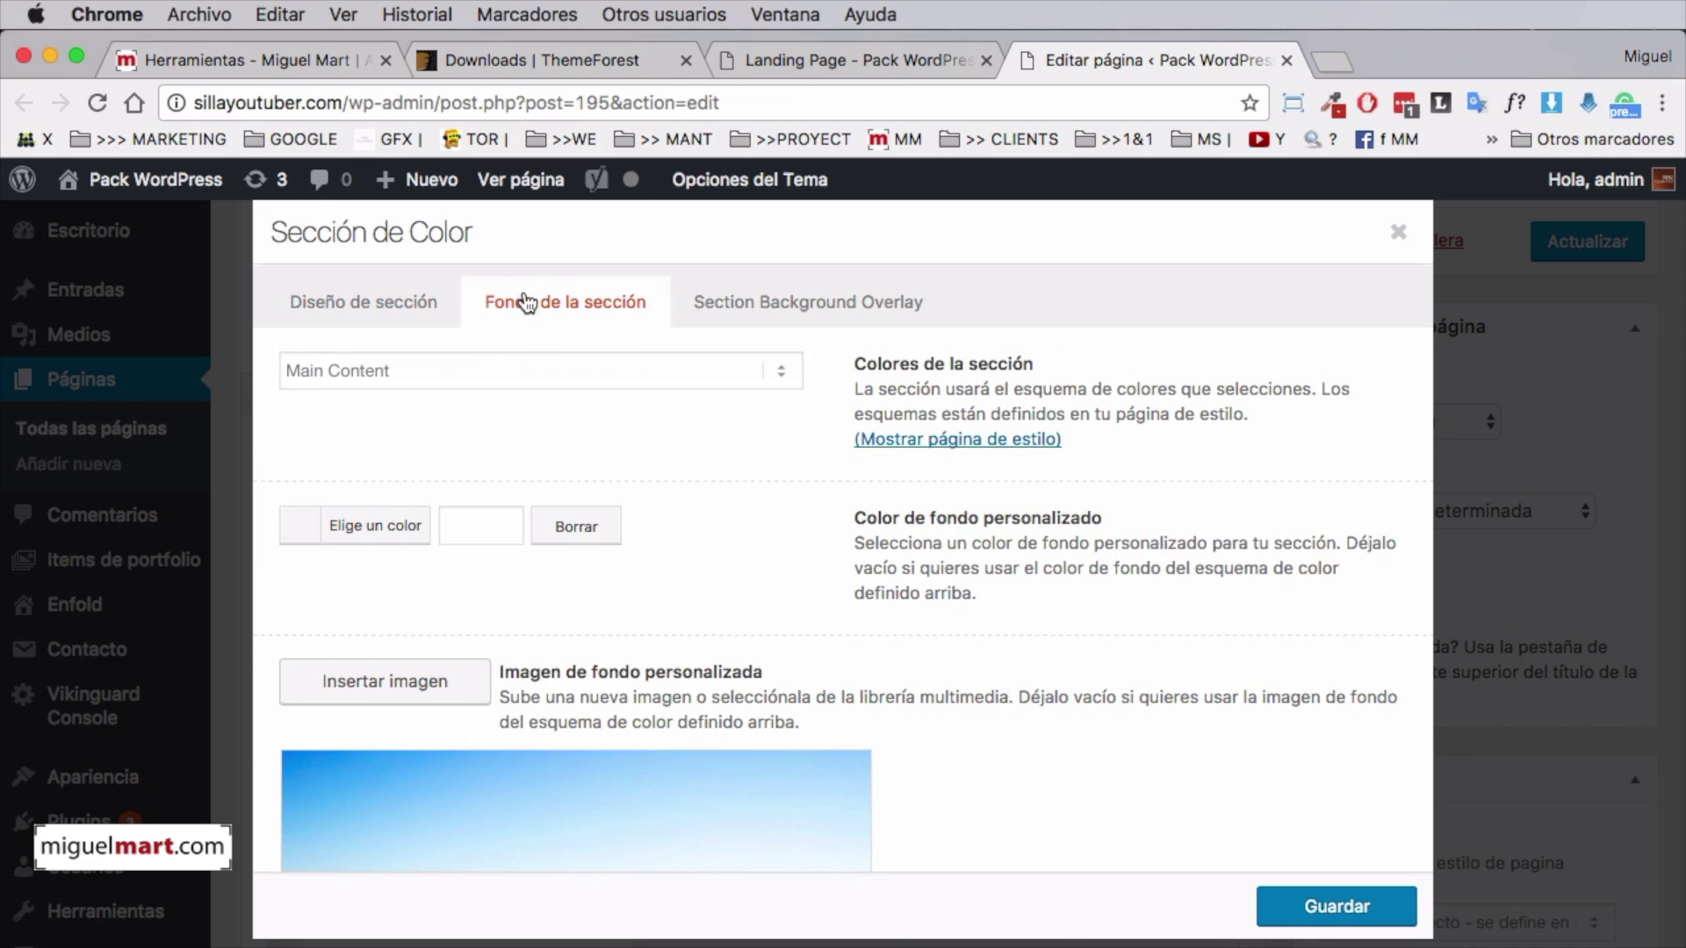
scroll(553, 500, "down", 5)
scroll(632, 680, "down", 1)
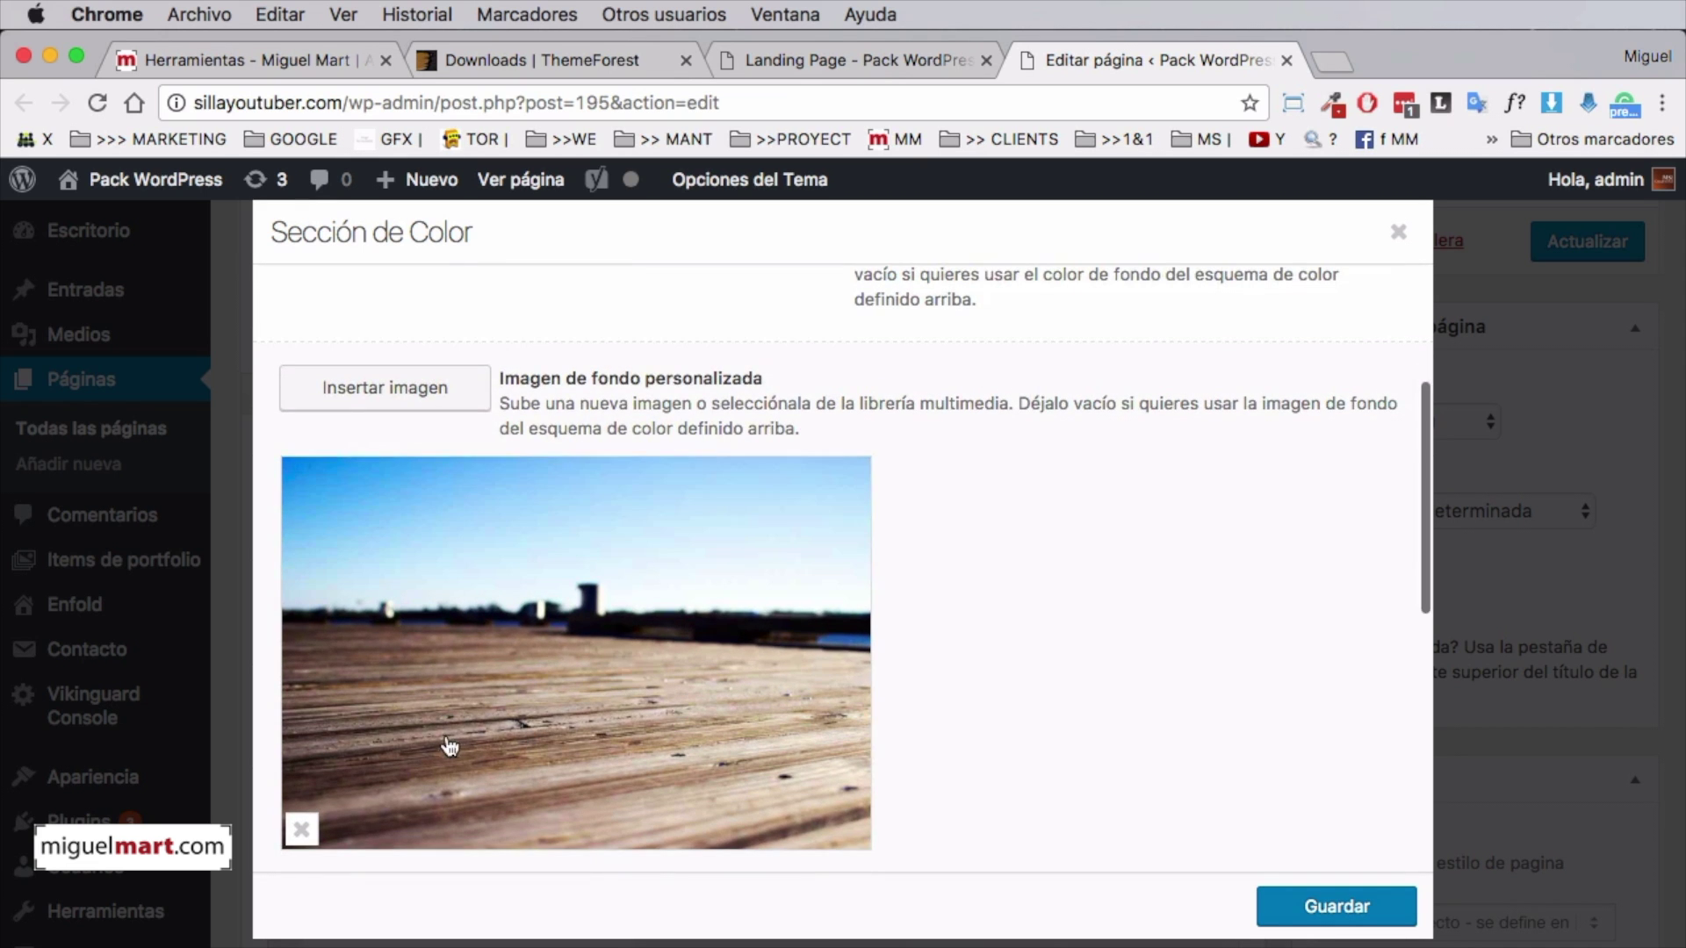
left_click(301, 829)
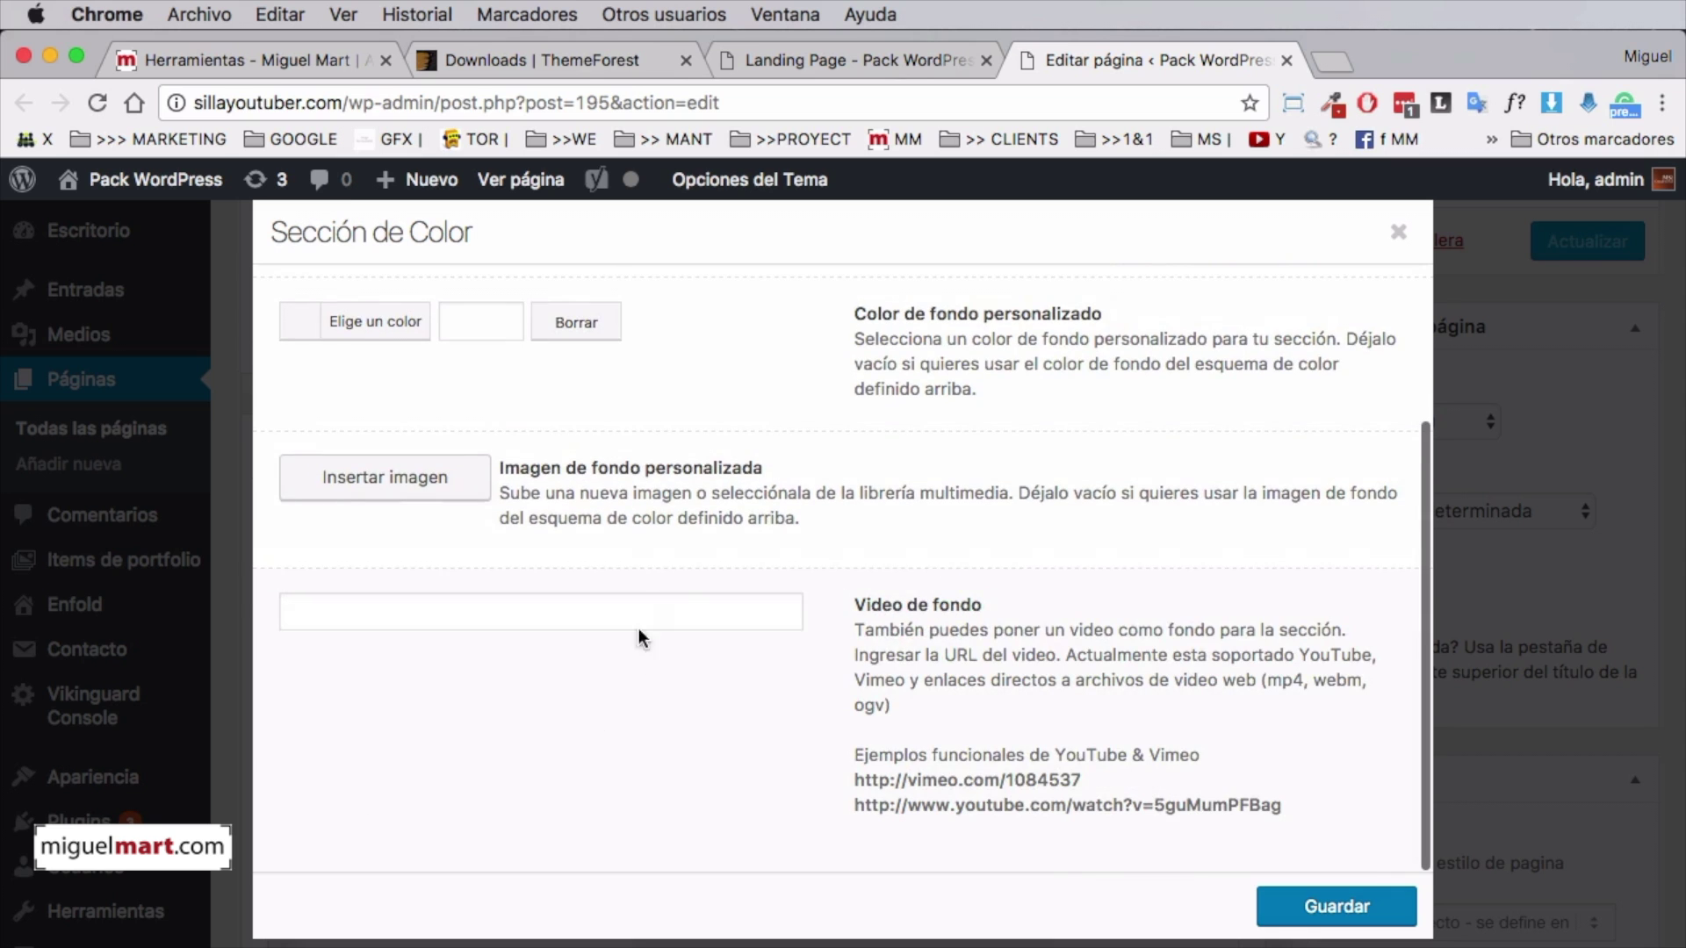
left_click(428, 487)
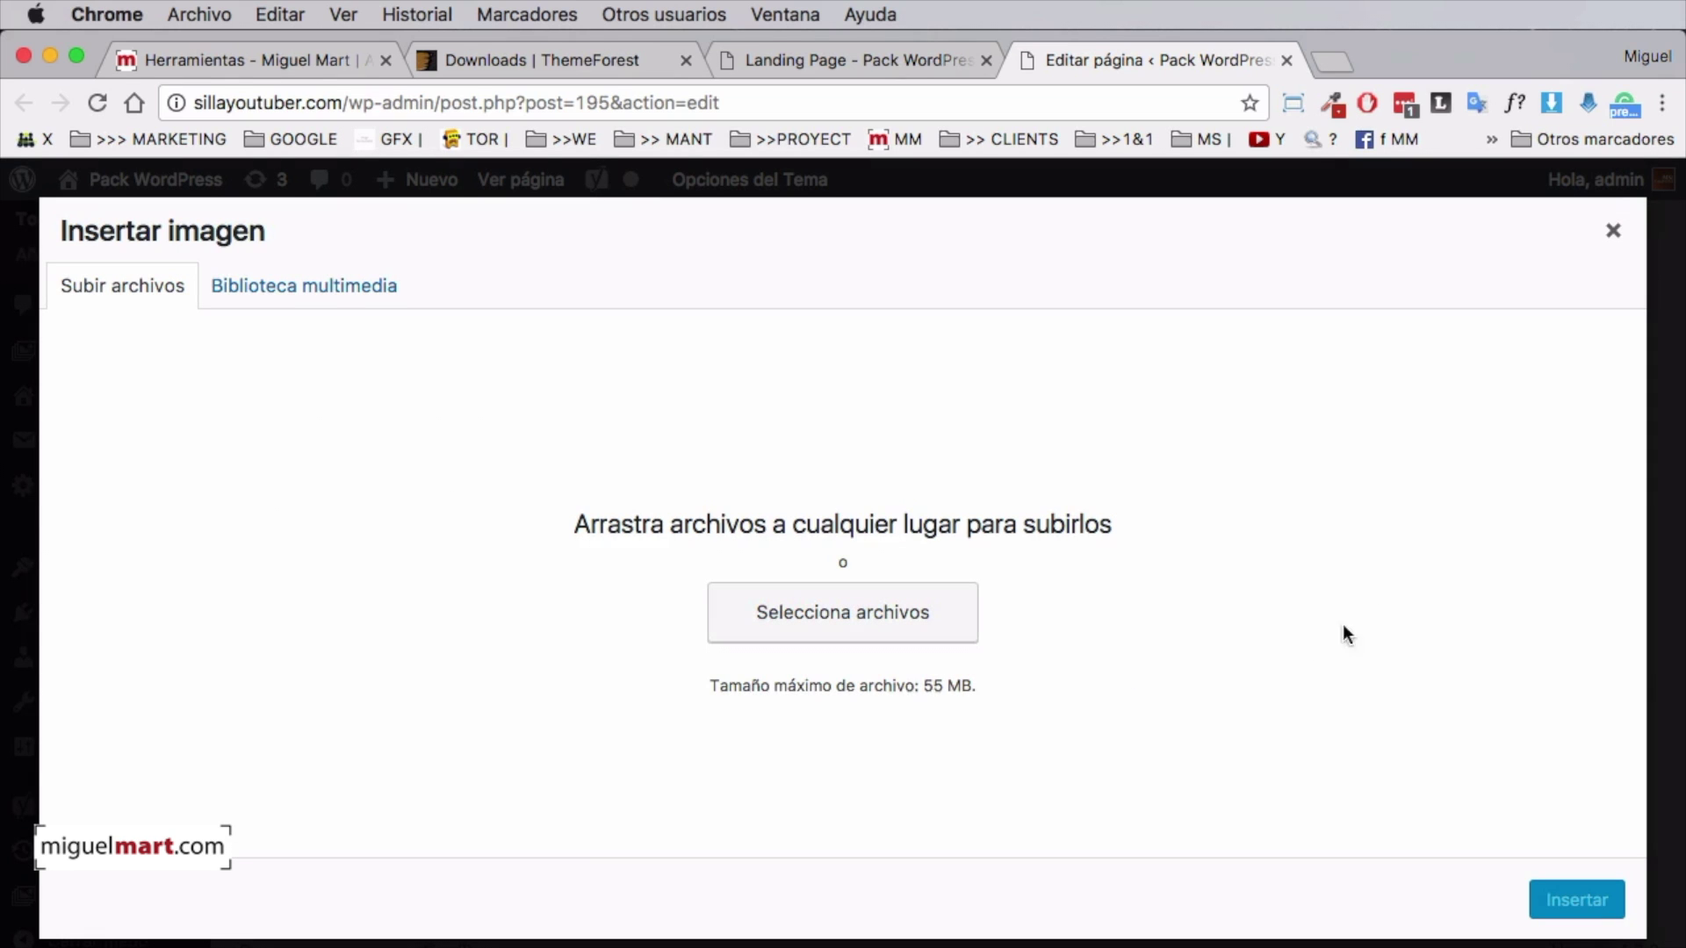
Upload bg-silla--youtuber.jpg and insert it at Tamaño completo (2048) as the section background
left_click_drag(1684, 527, 1260, 410)
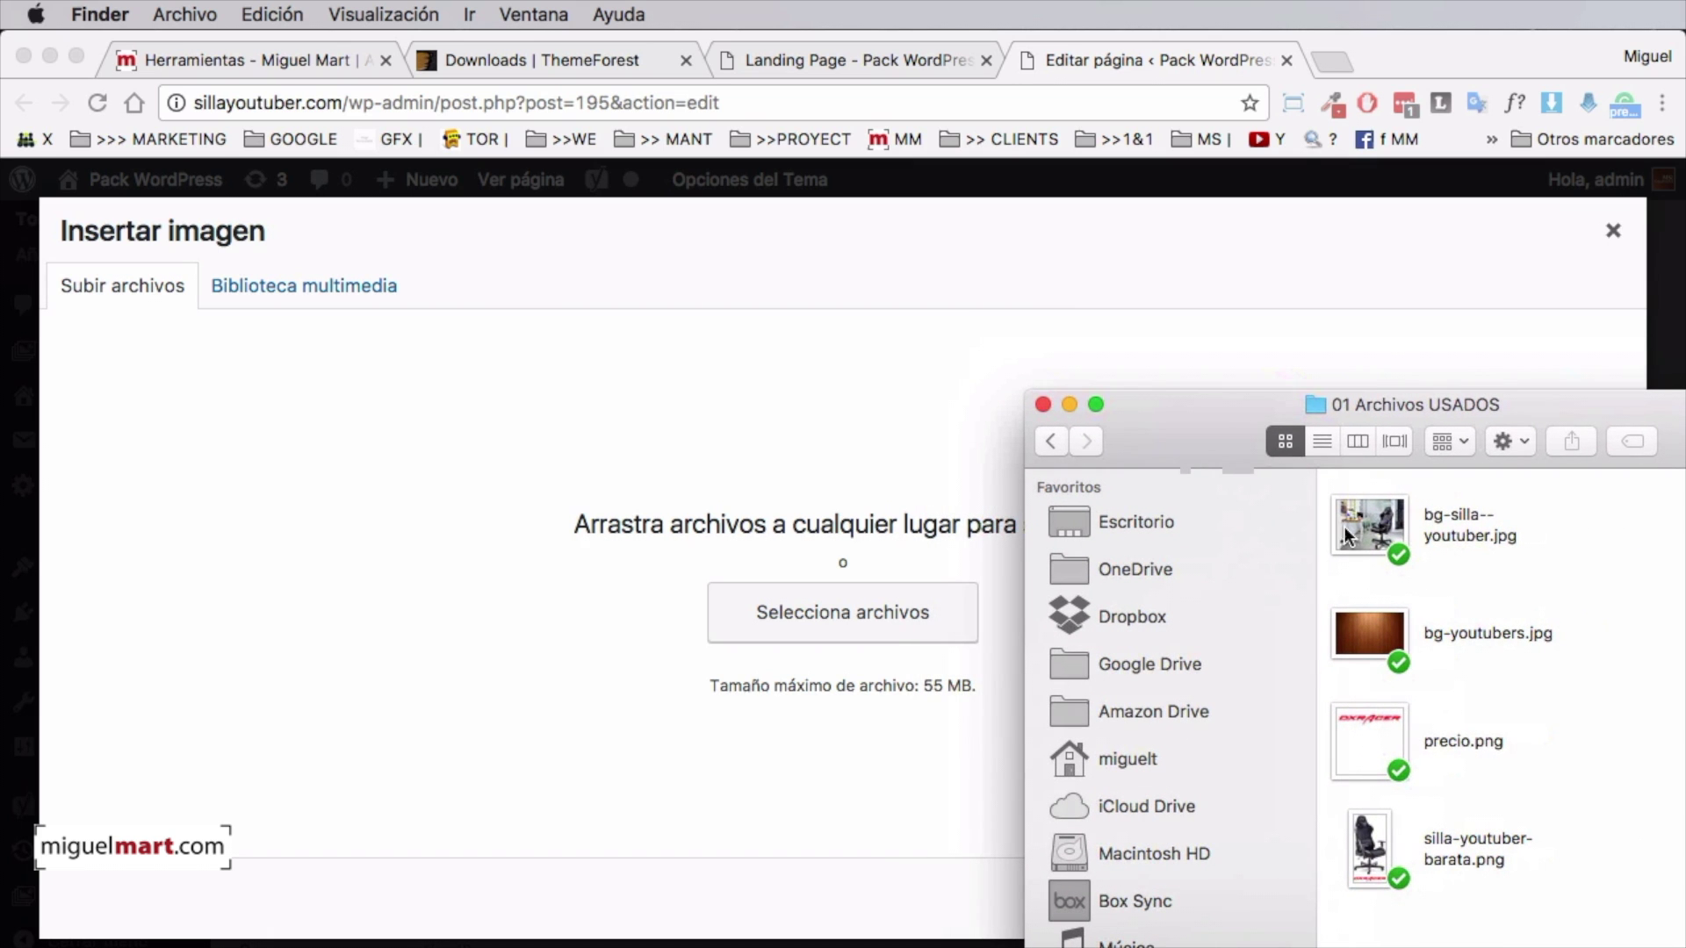
left_click_drag(1374, 523, 807, 476)
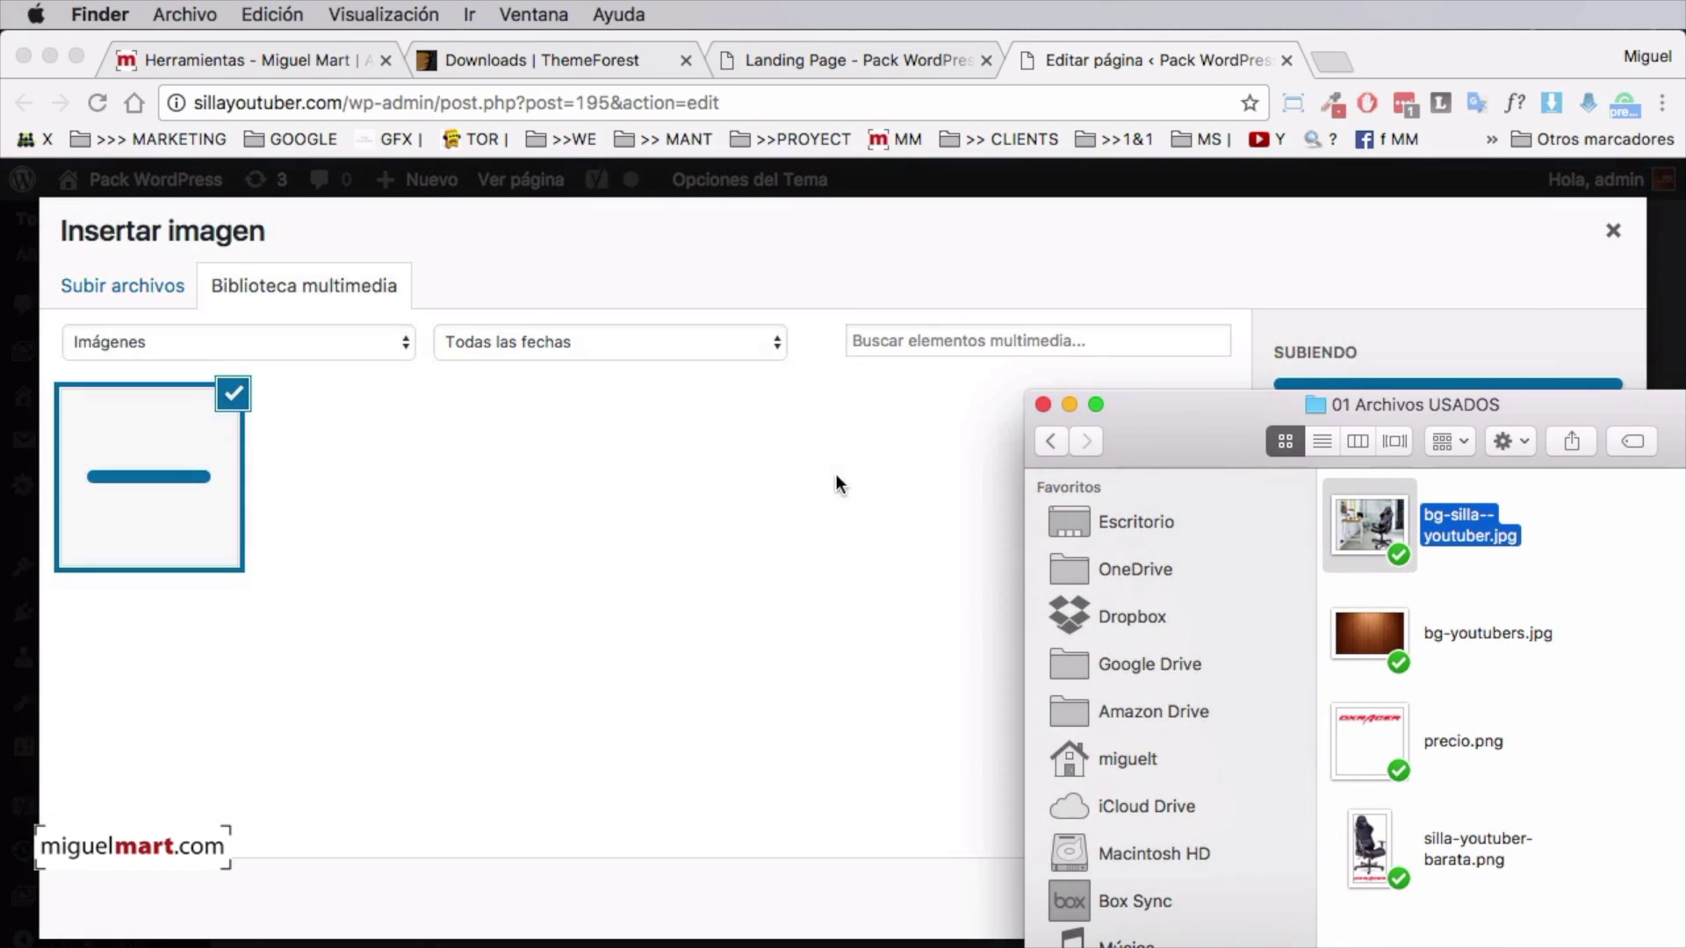
left_click_drag(1203, 411, 1685, 615)
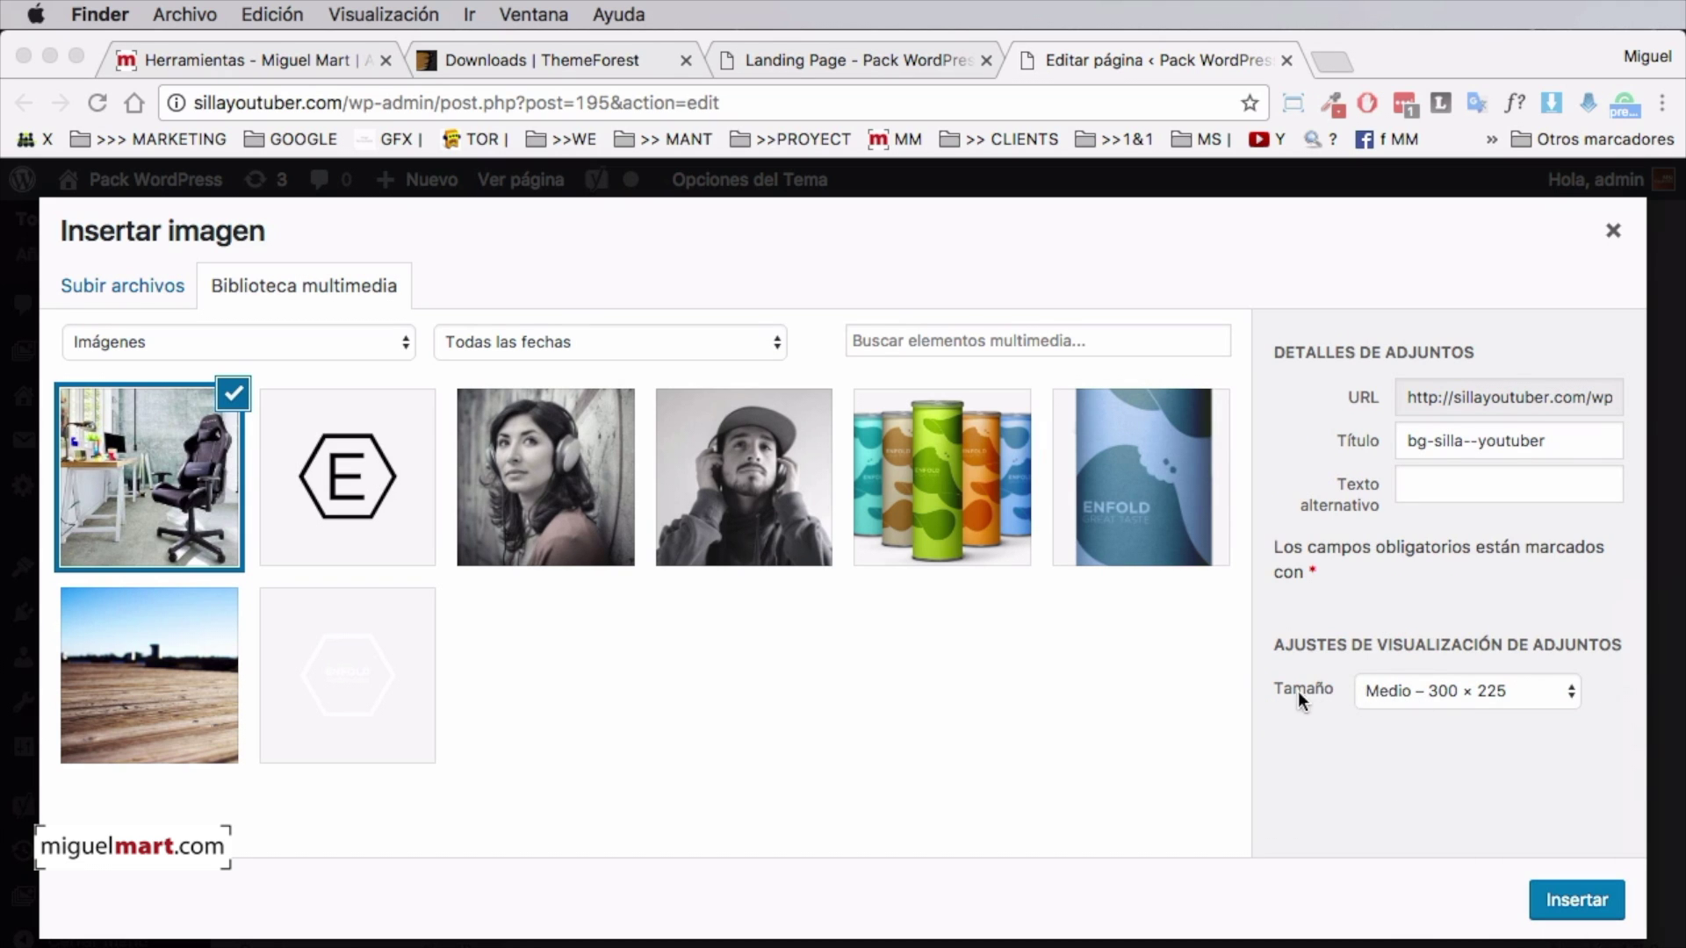
left_click(1442, 691)
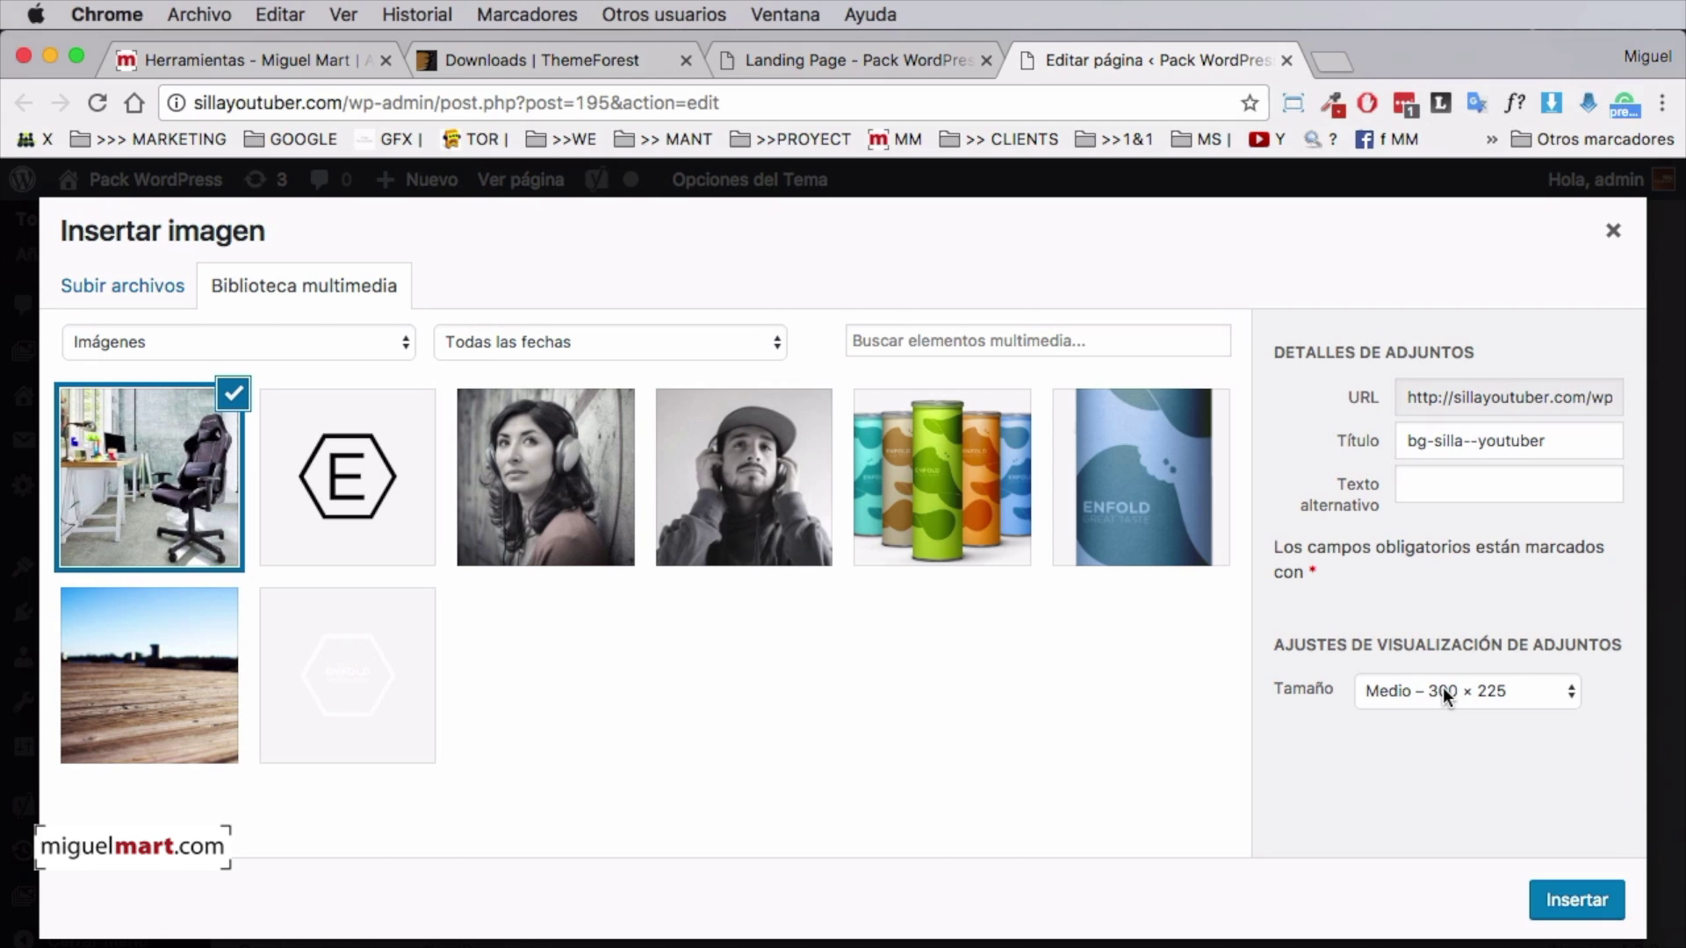
left_click(1436, 690)
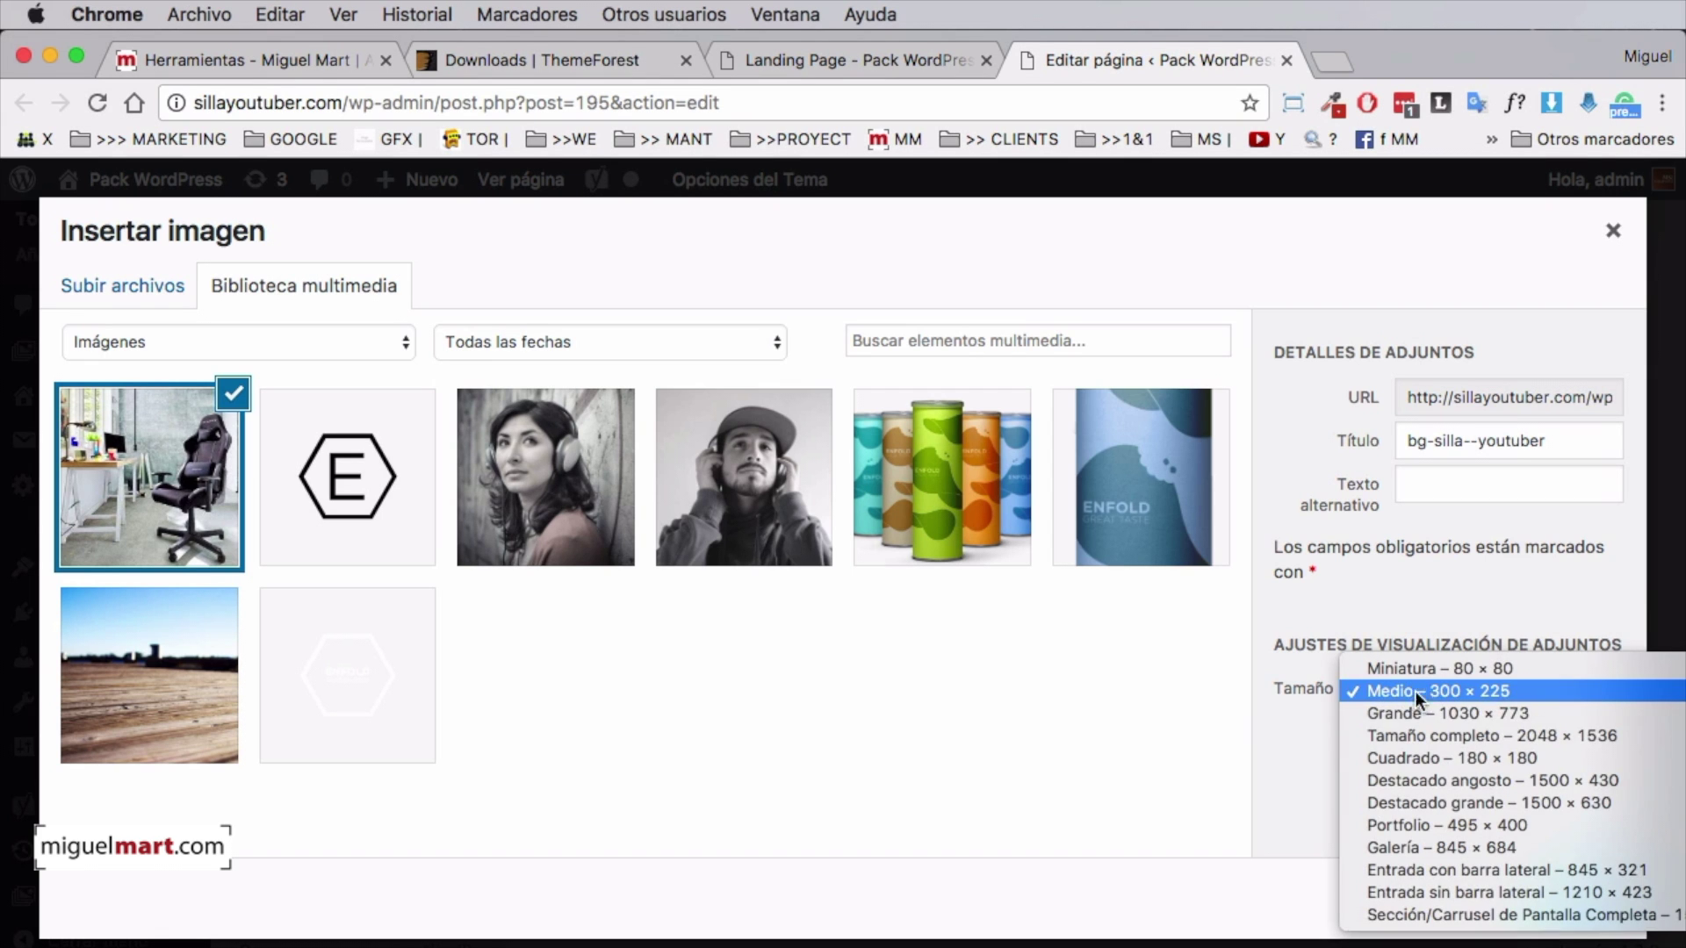
left_click(1440, 736)
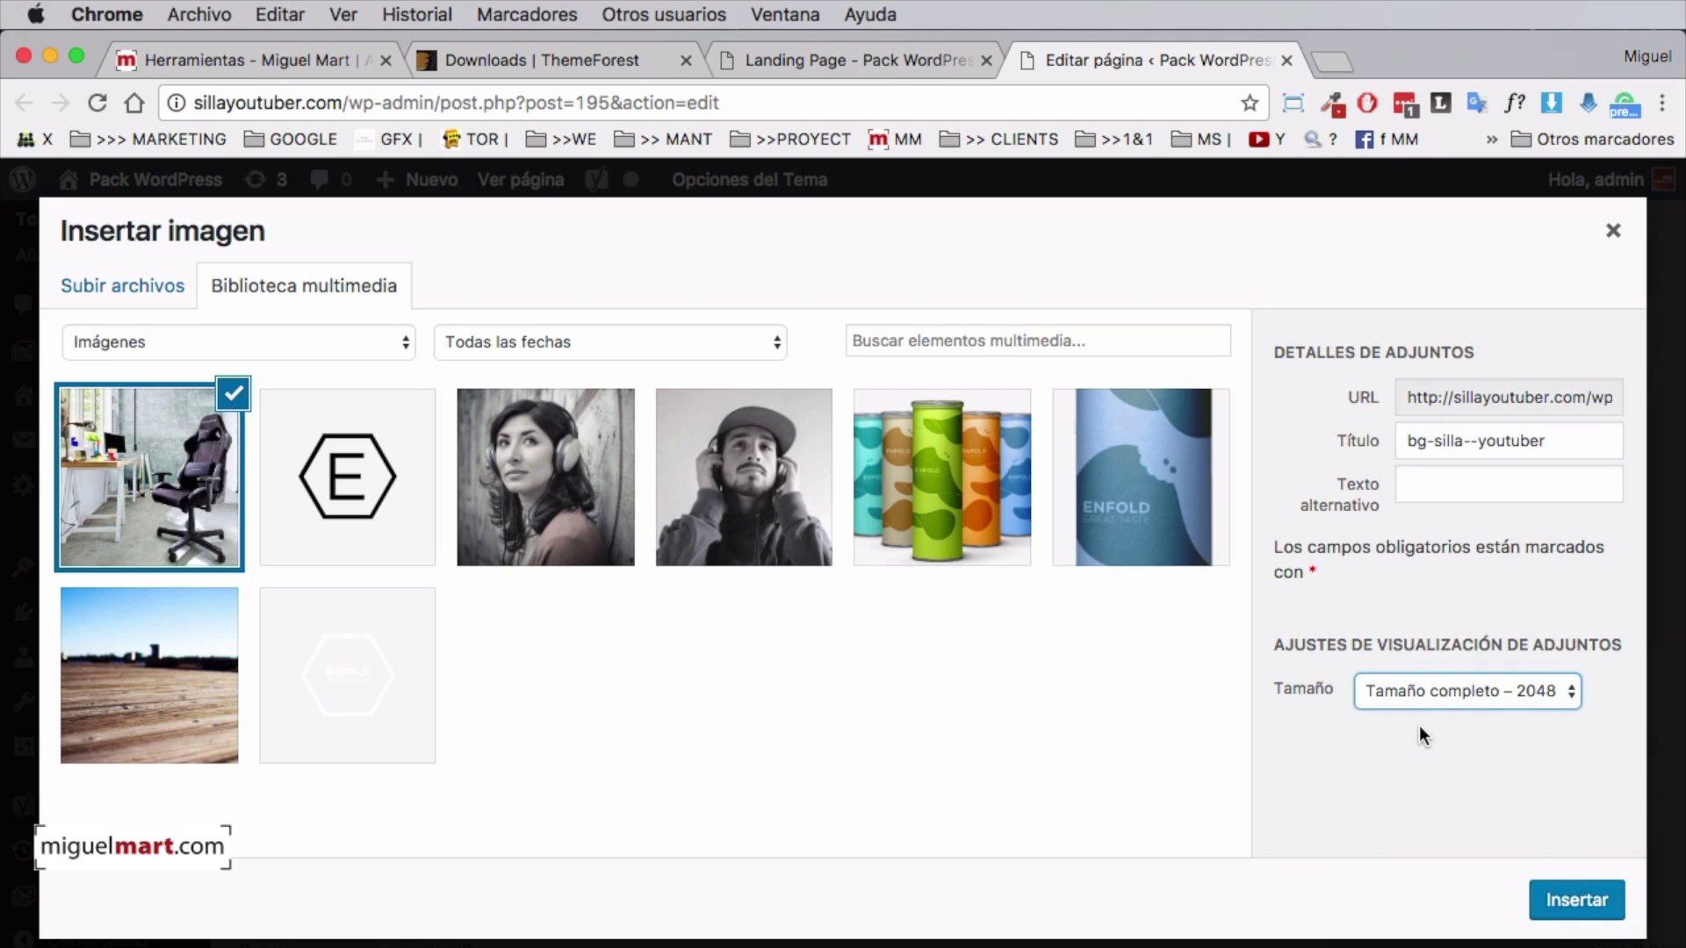
left_click(1576, 901)
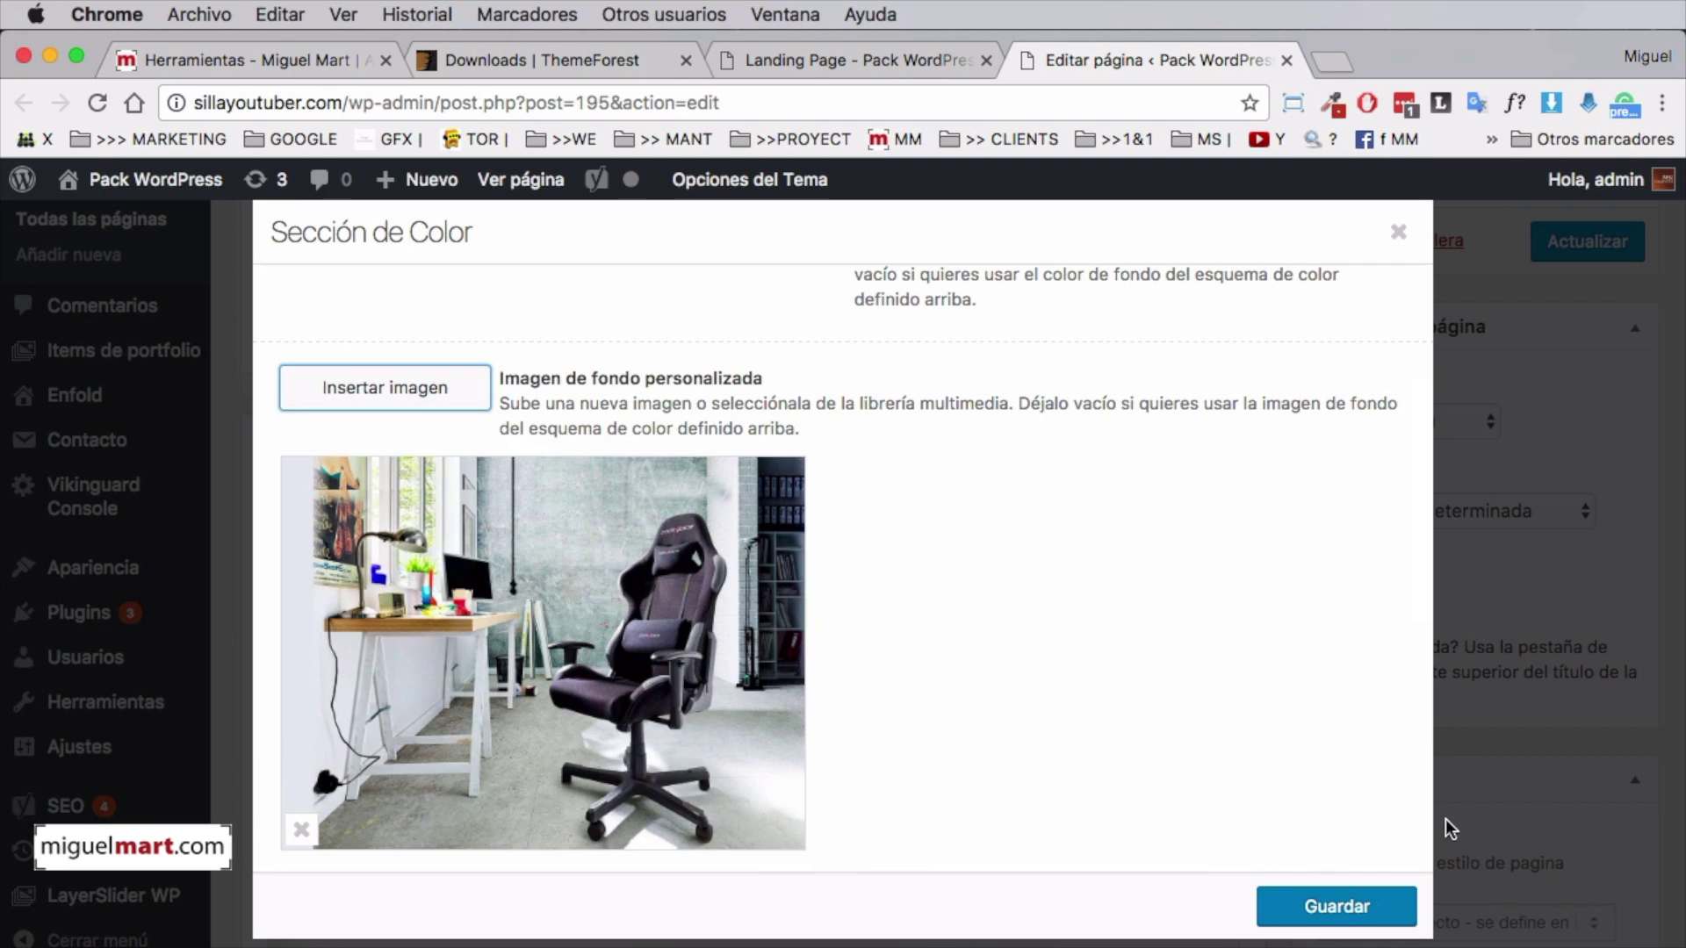
Save the Sección de Color settings, update the Landing Page and view it
left_click(1338, 907)
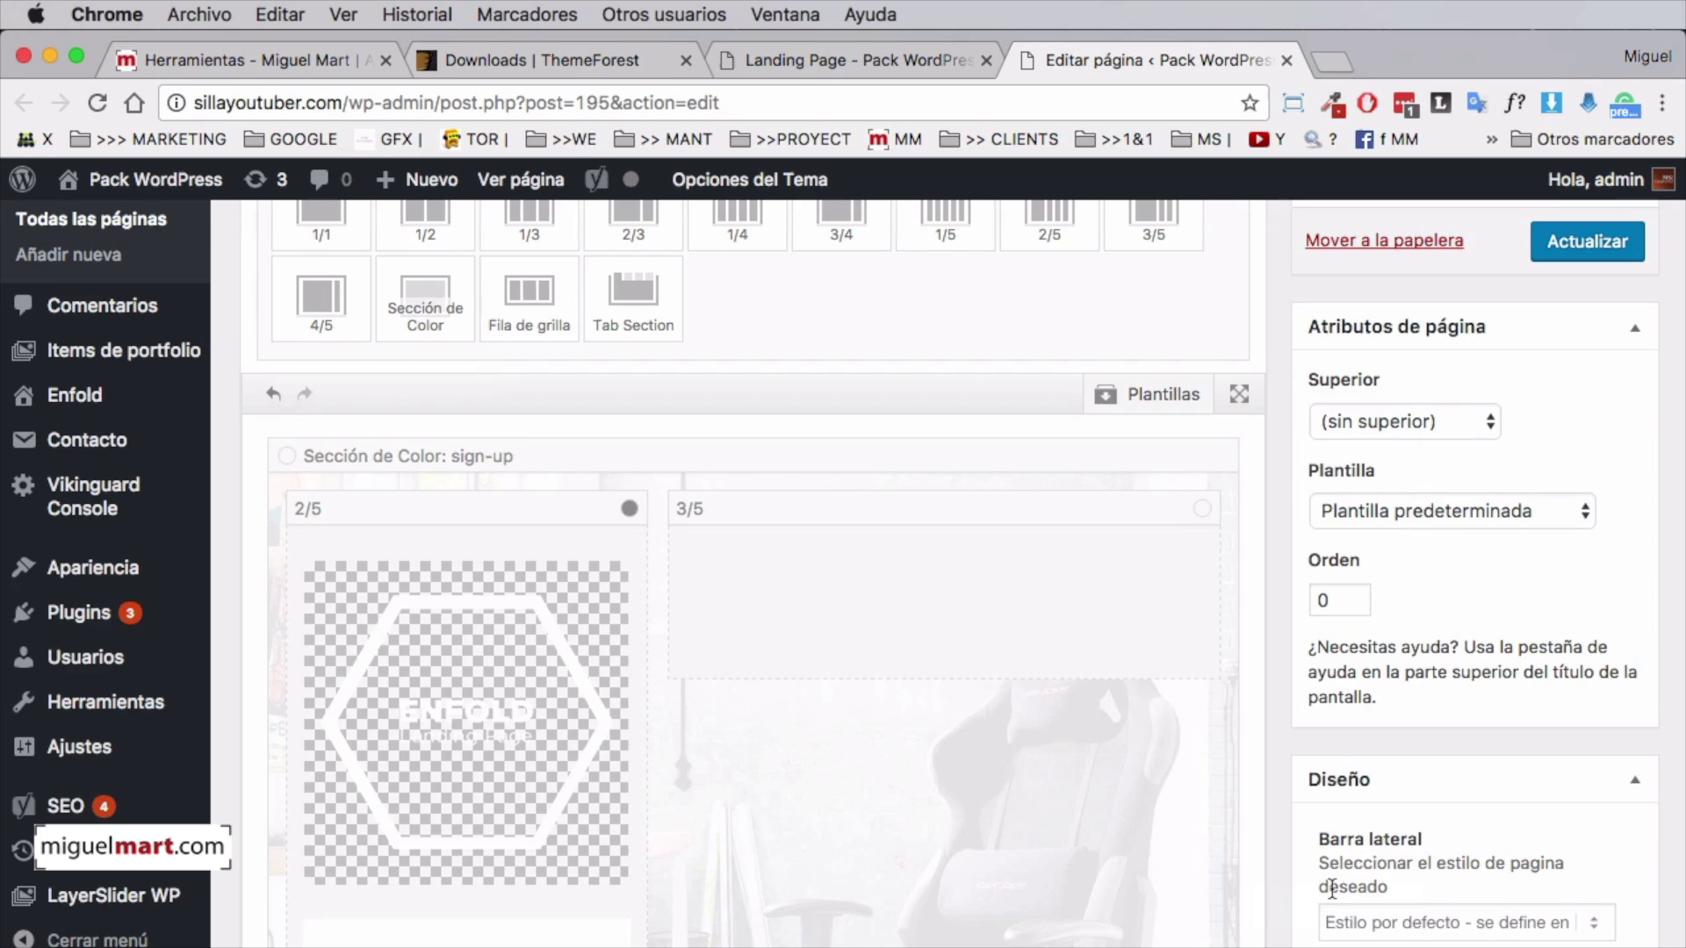
left_click(1556, 253)
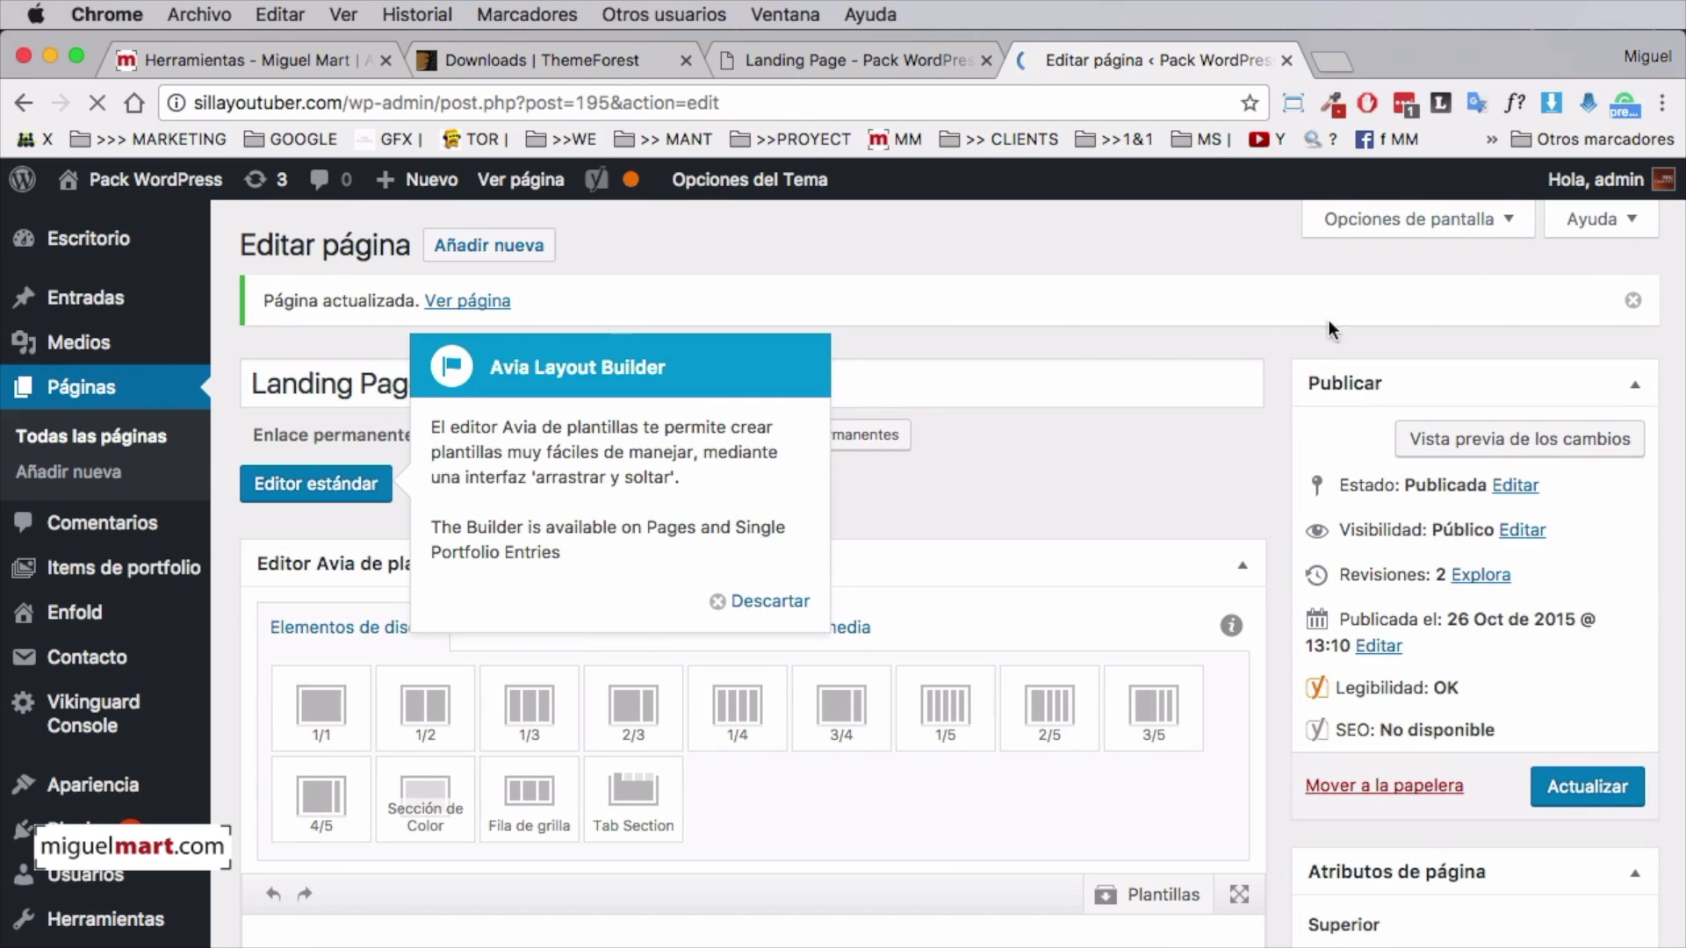
left_click(525, 181)
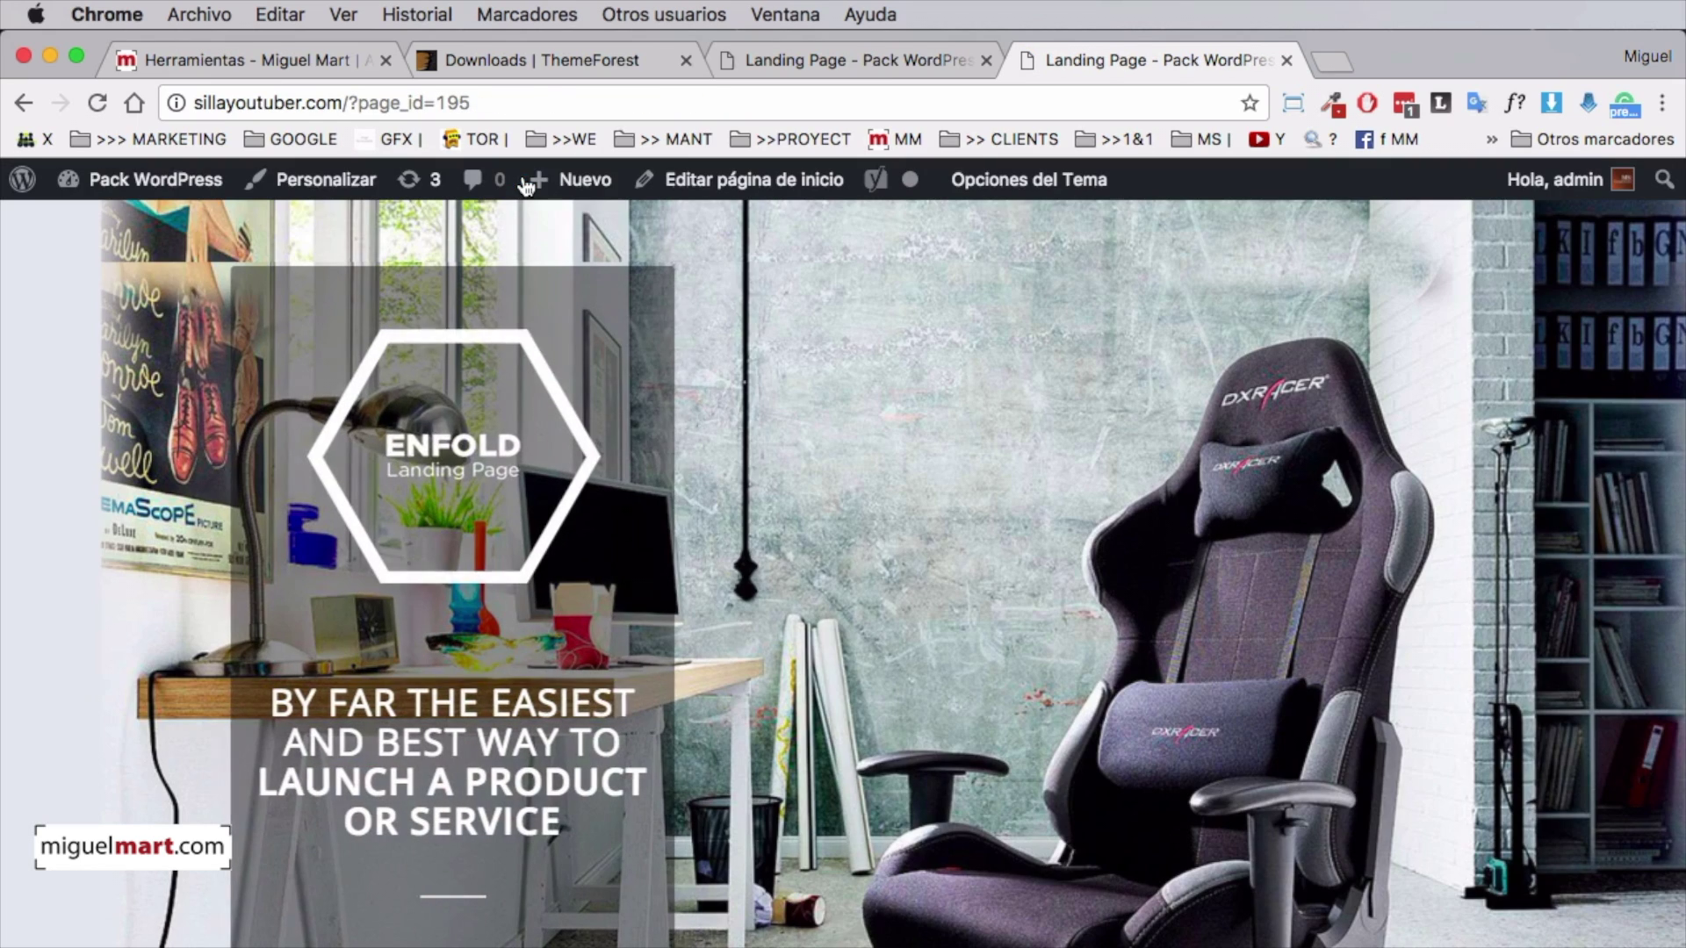
Scroll the live Landing Page to check the gaming-chair photo behind the ENFOLD panel, tagline and sign-up form
scroll(1008, 567, "down", 3)
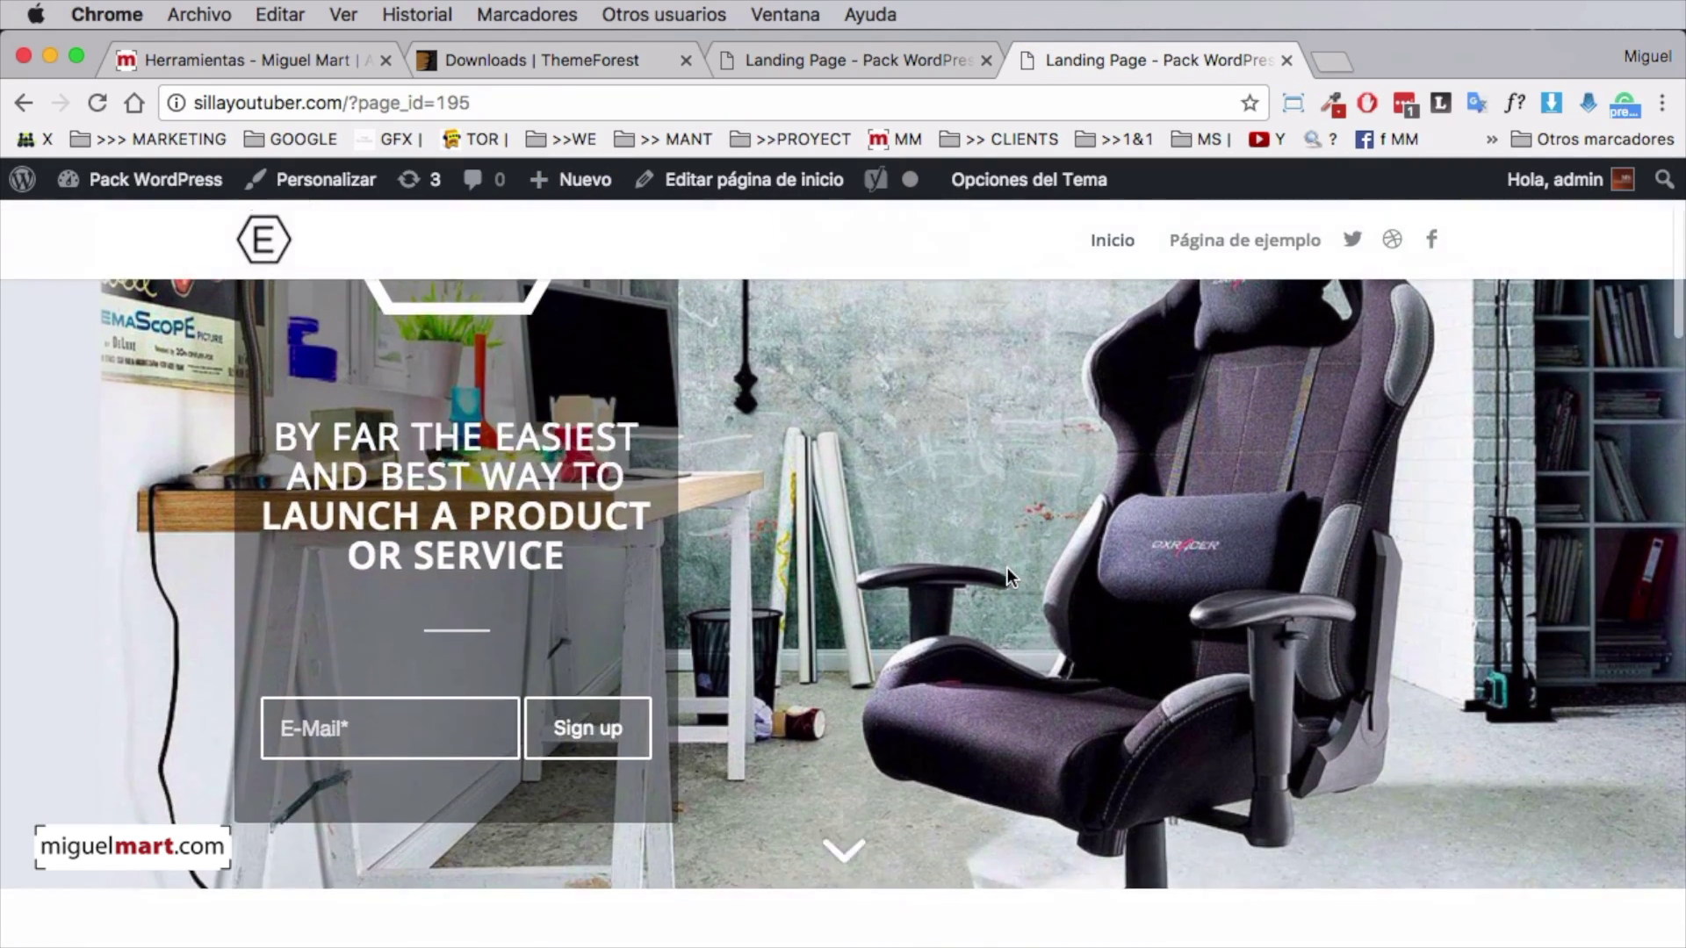
scroll(1010, 568, "up", 3)
scroll(1236, 581, "down", 2)
scroll(1236, 581, "up", 2)
scroll(1236, 582, "down", 5)
scroll(1236, 581, "up", 5)
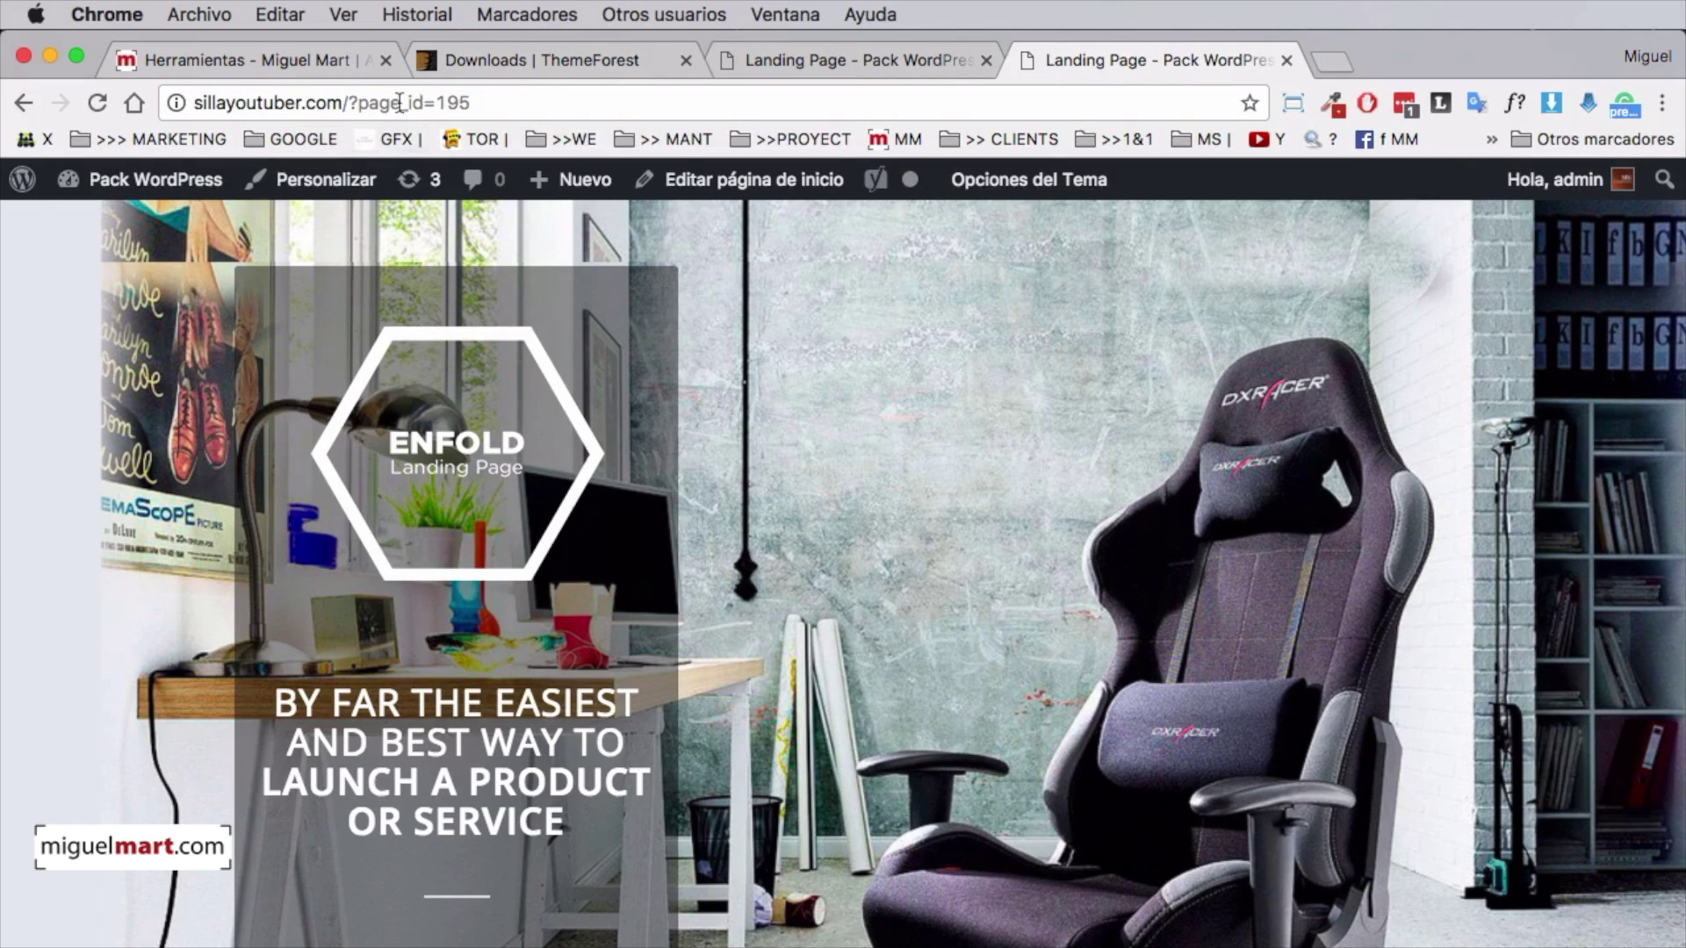
scroll(1140, 429, "down", 3)
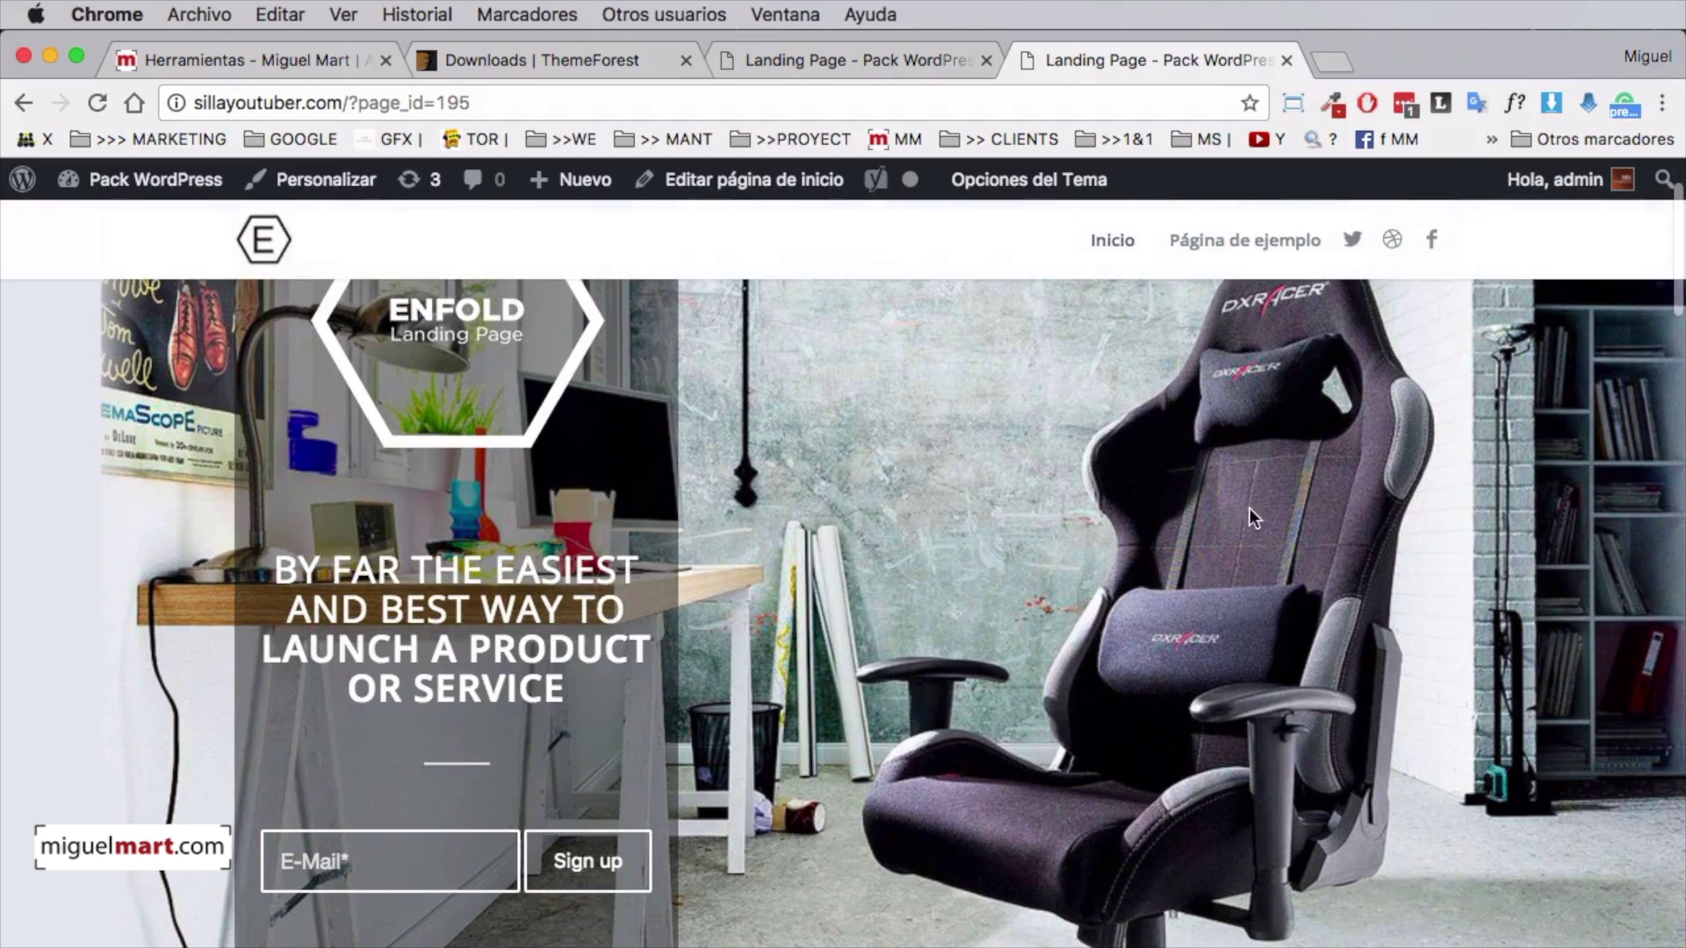
scroll(1317, 527, "up", 3)
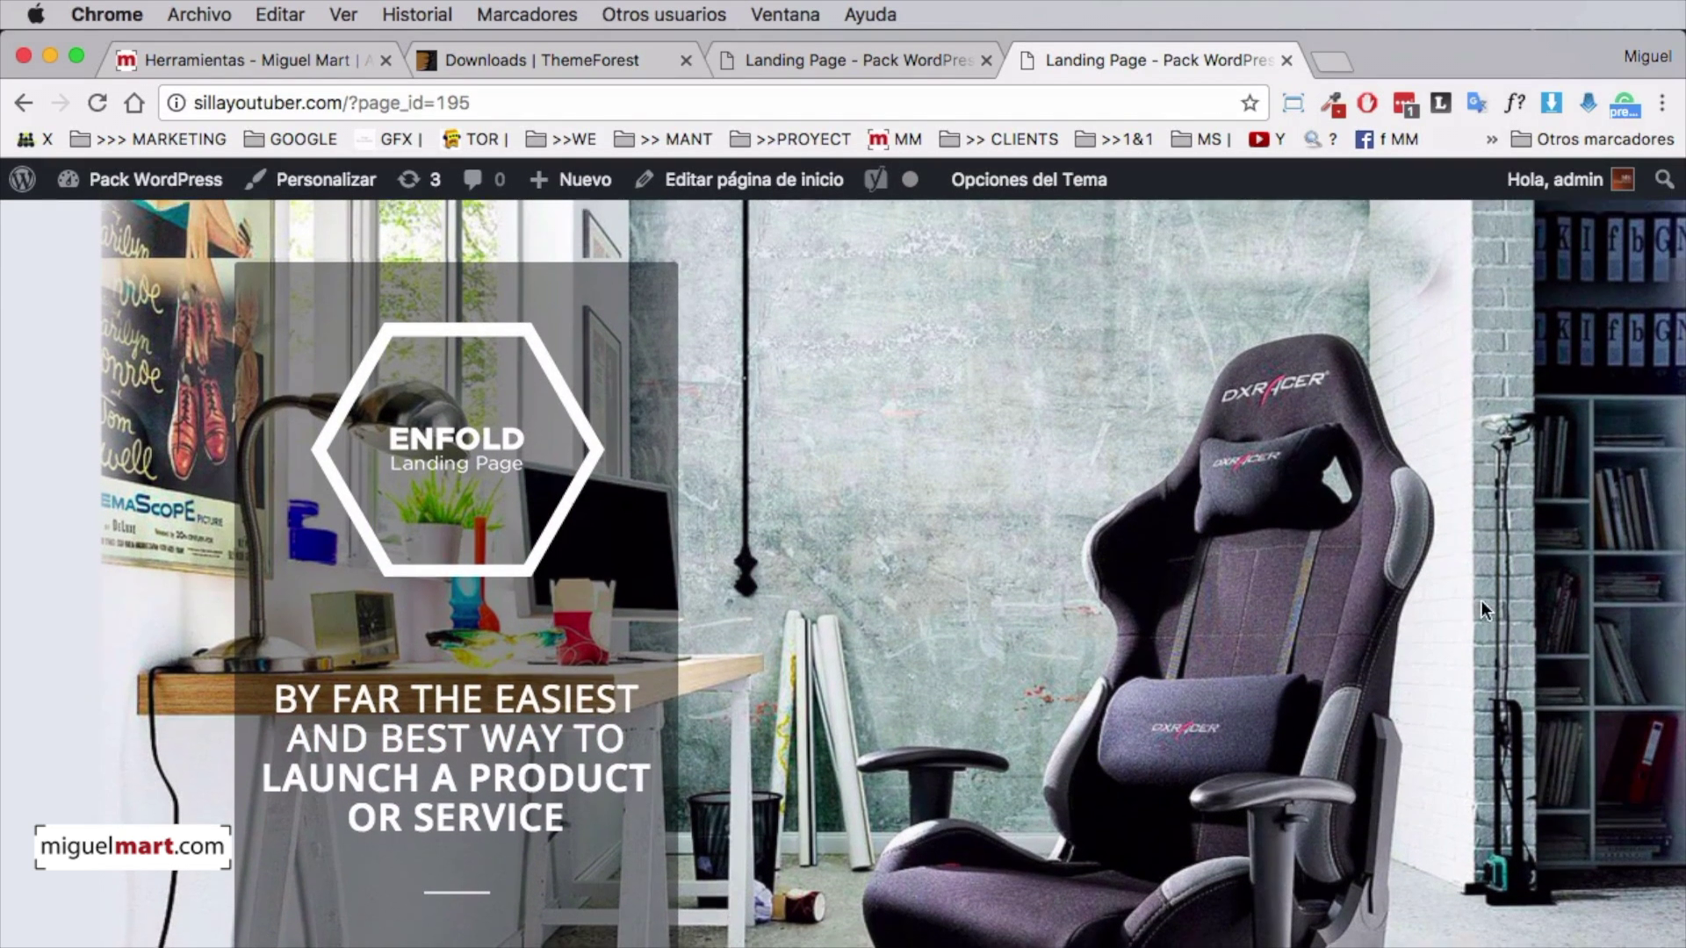
scroll(1345, 551, "down", 3)
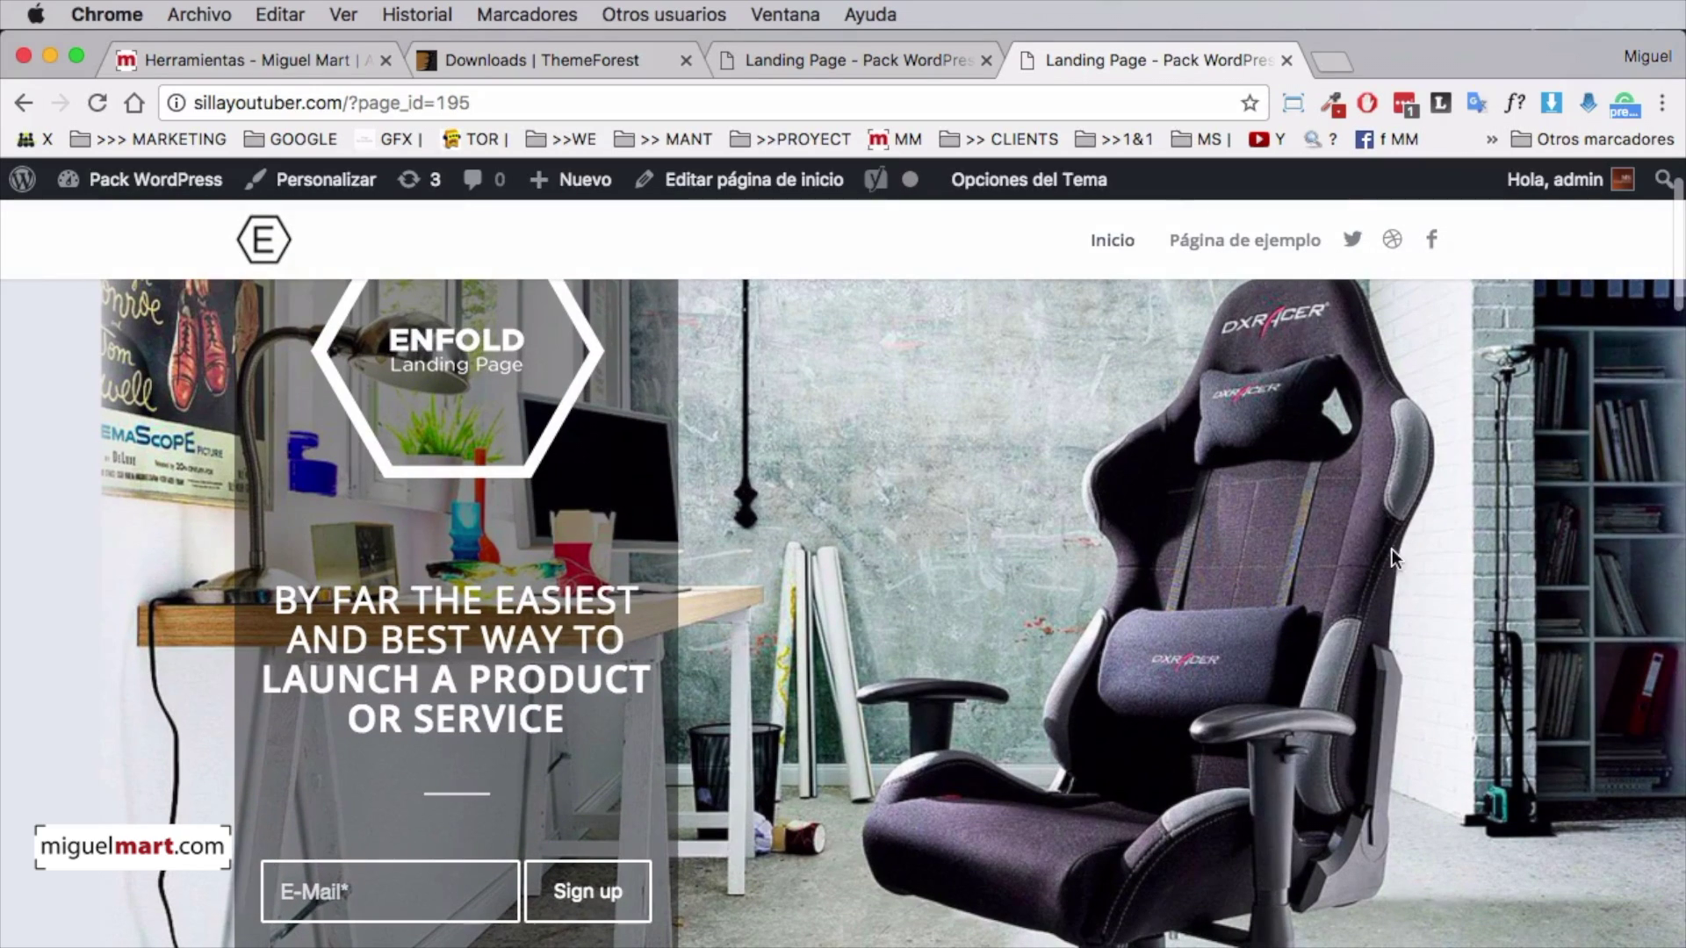
scroll(1392, 553, "down", 5)
scroll(1394, 577, "up", 6)
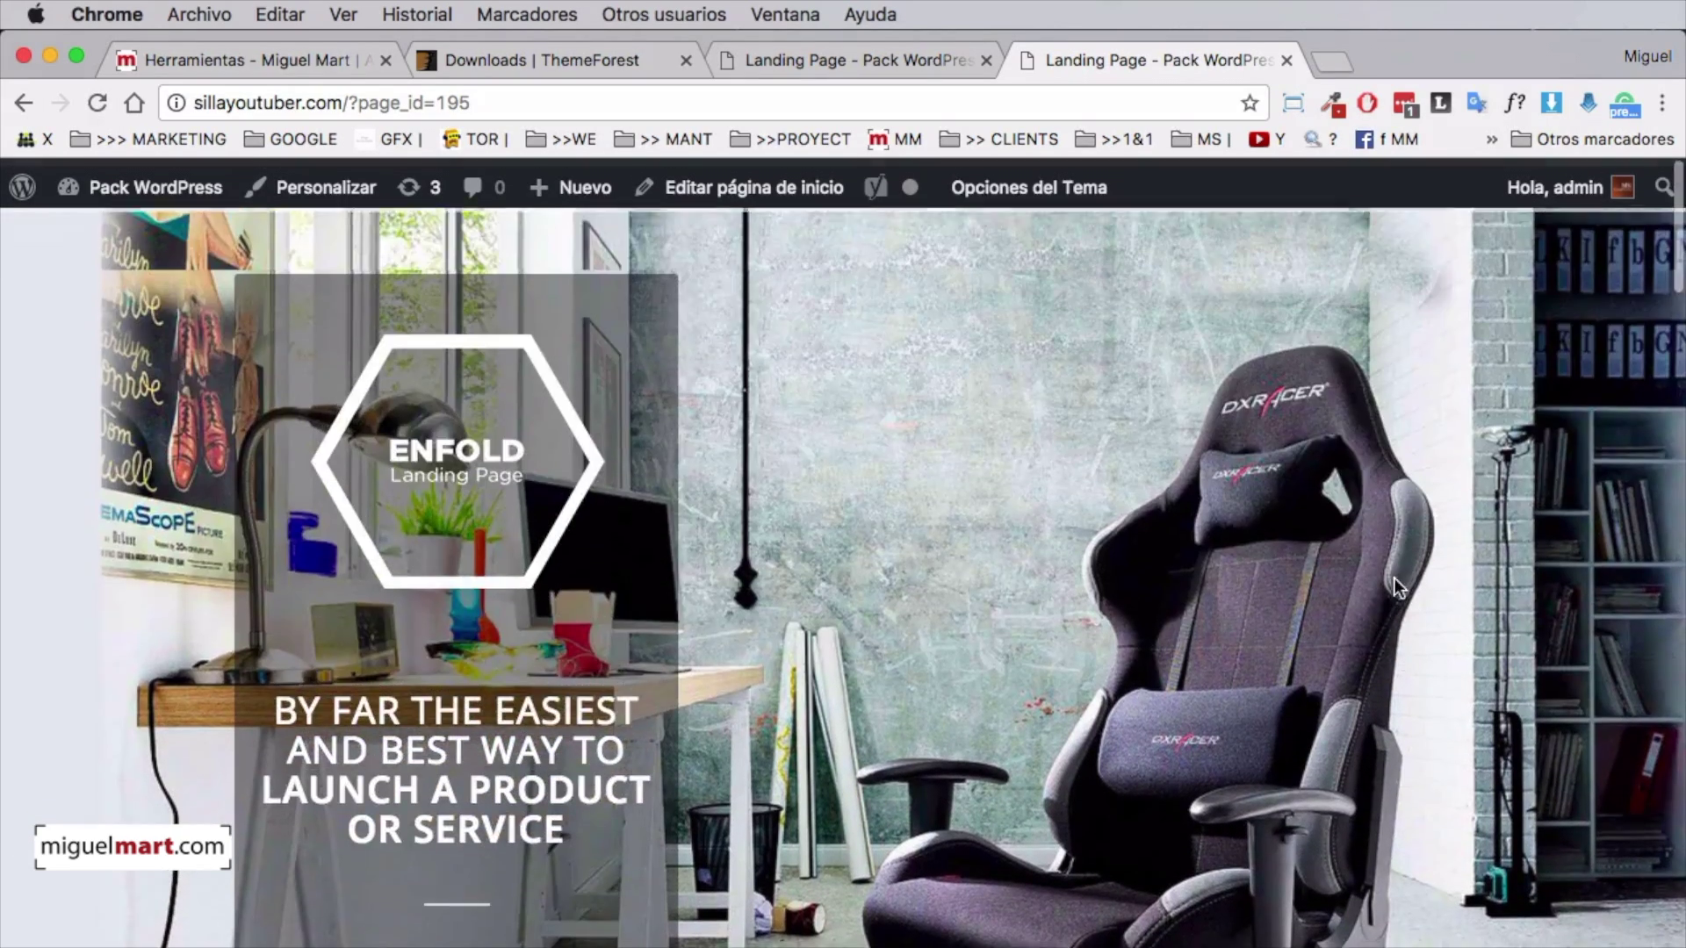